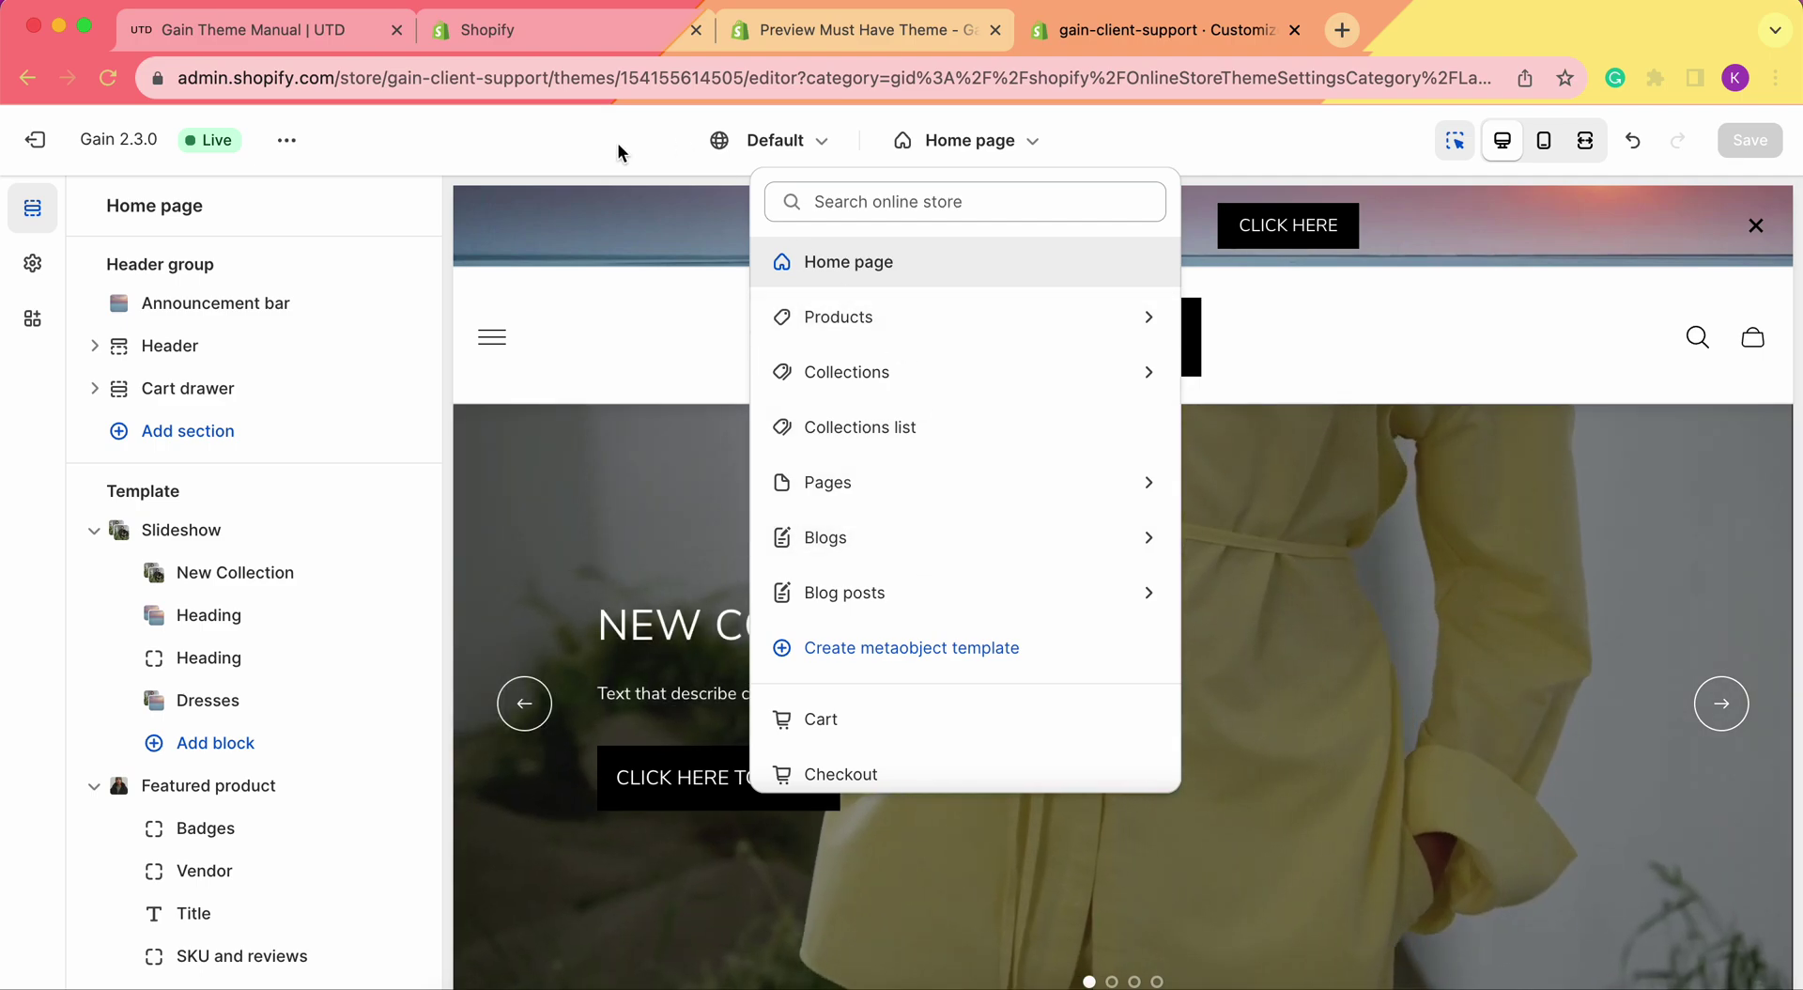
Add a Rich text section at the end of the home page template, below the Image with text section.
click(618, 146)
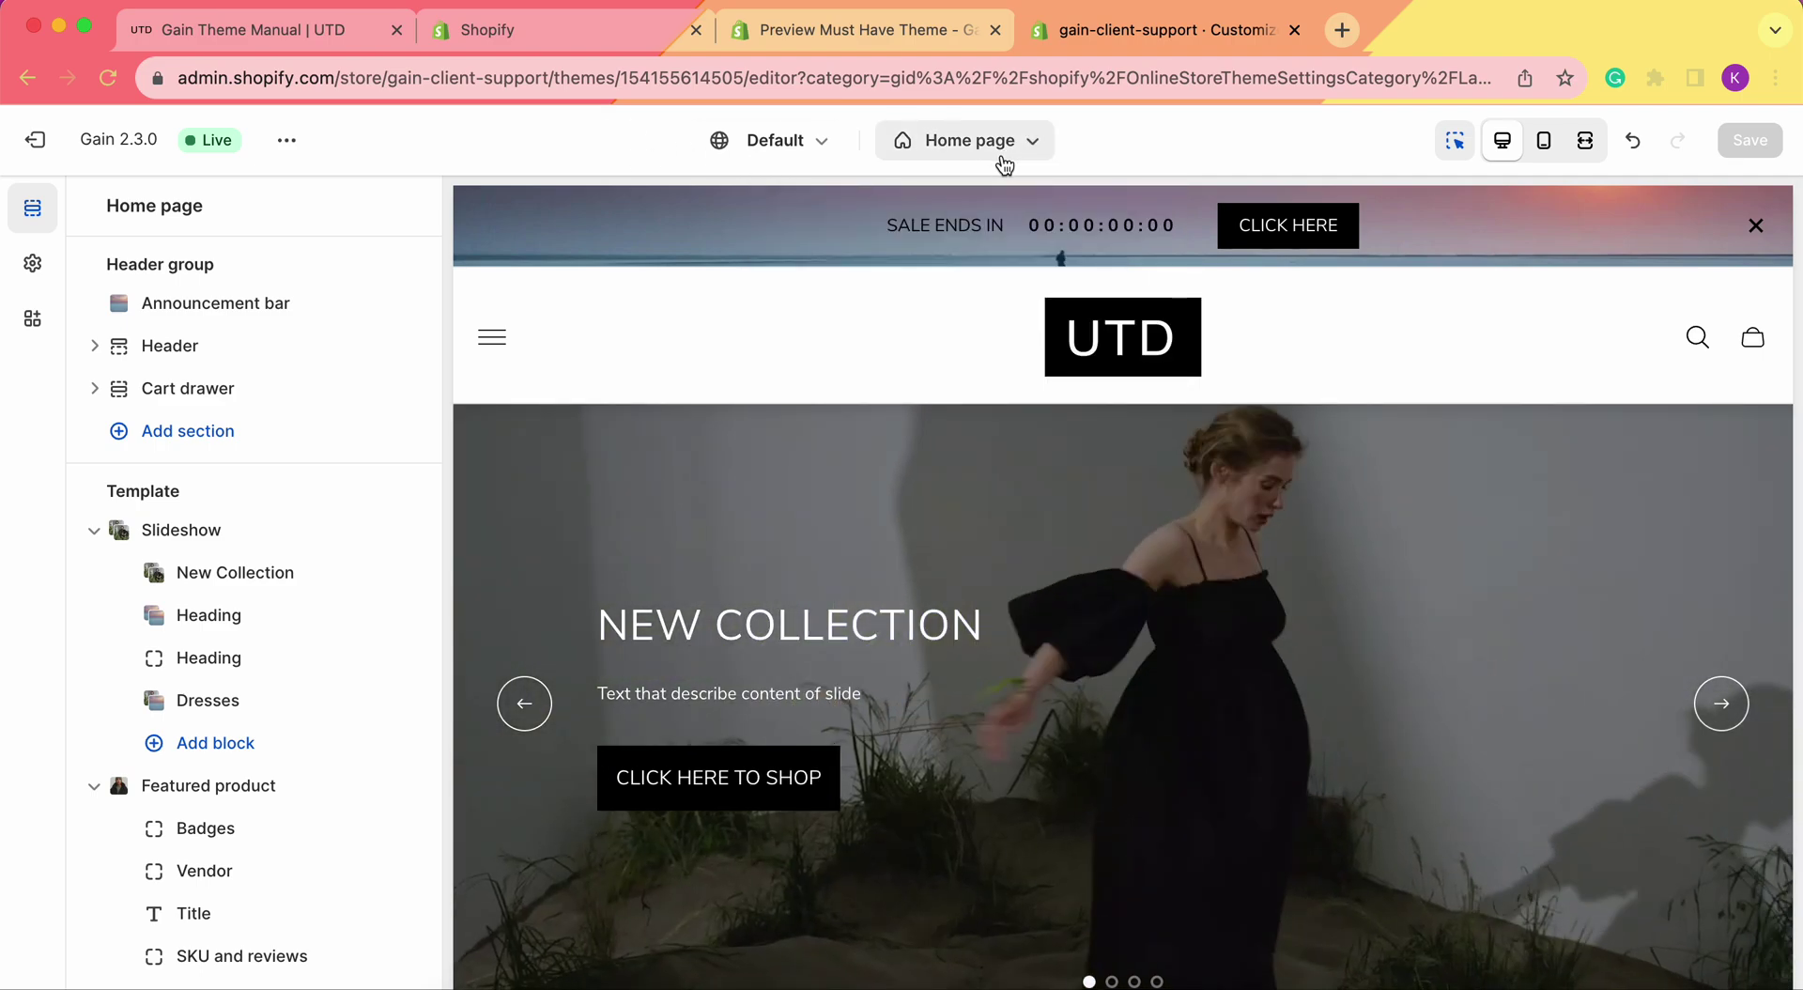
scroll(271, 503, down, 20)
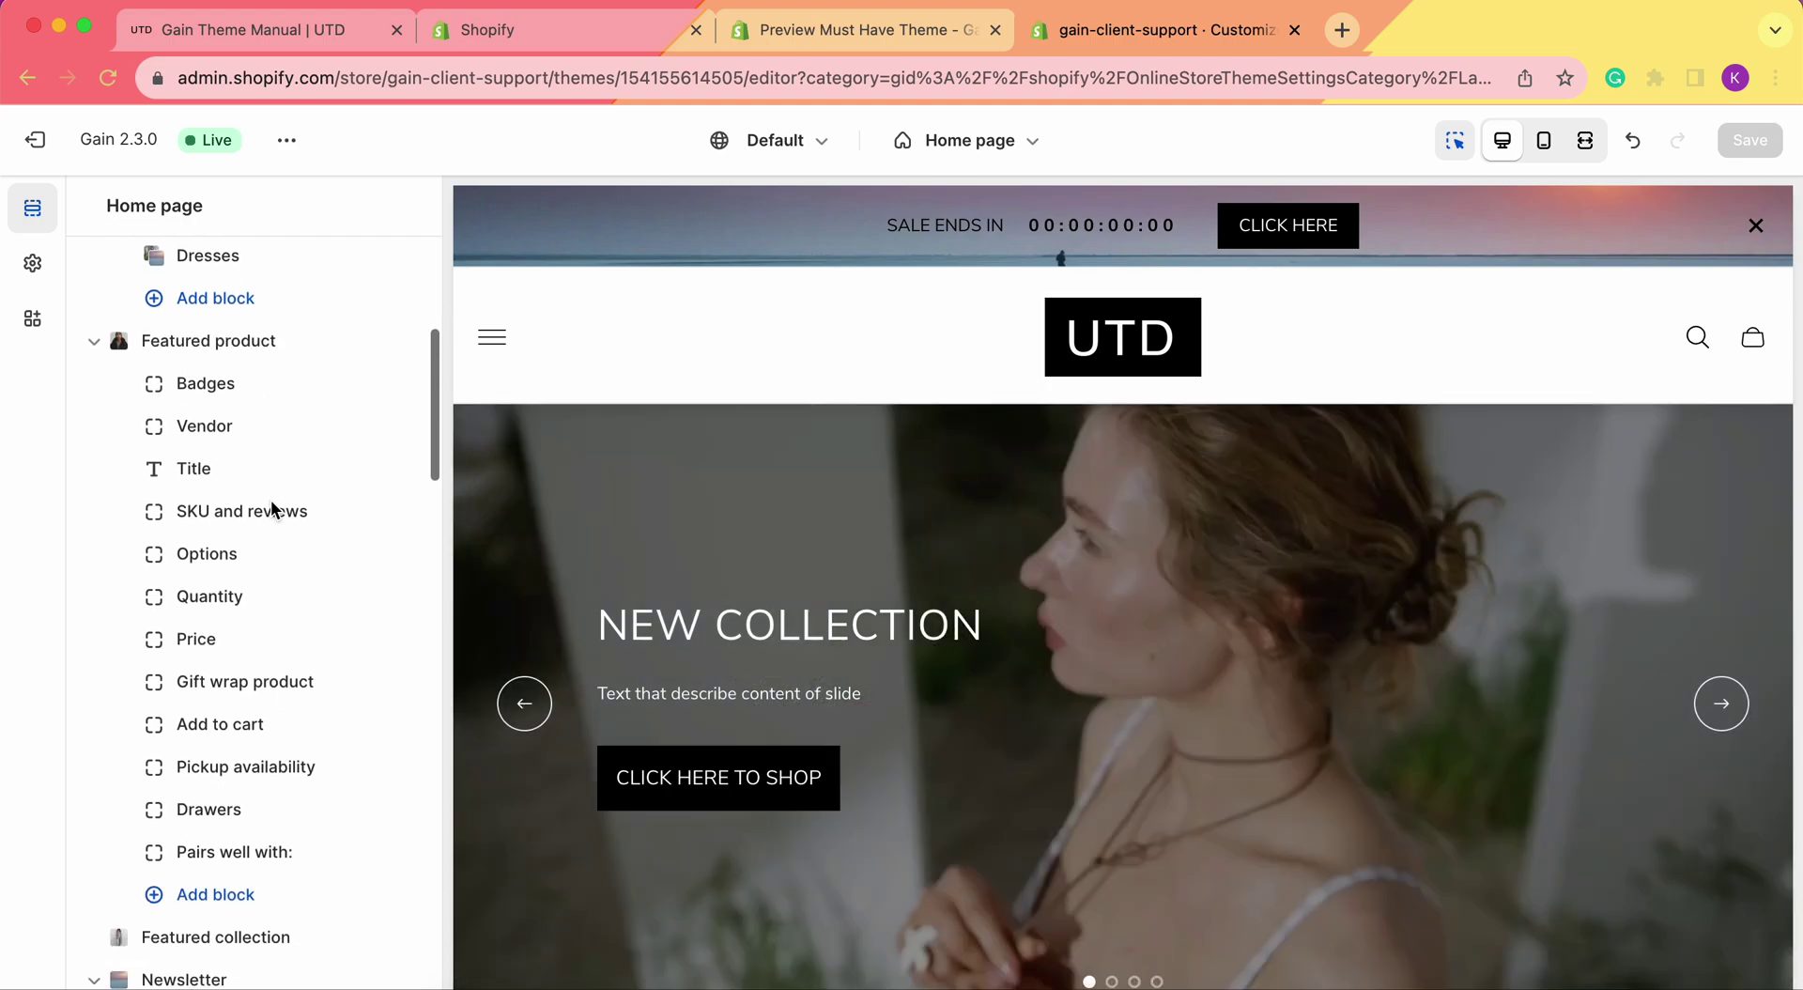
scroll(270, 499, down, 10)
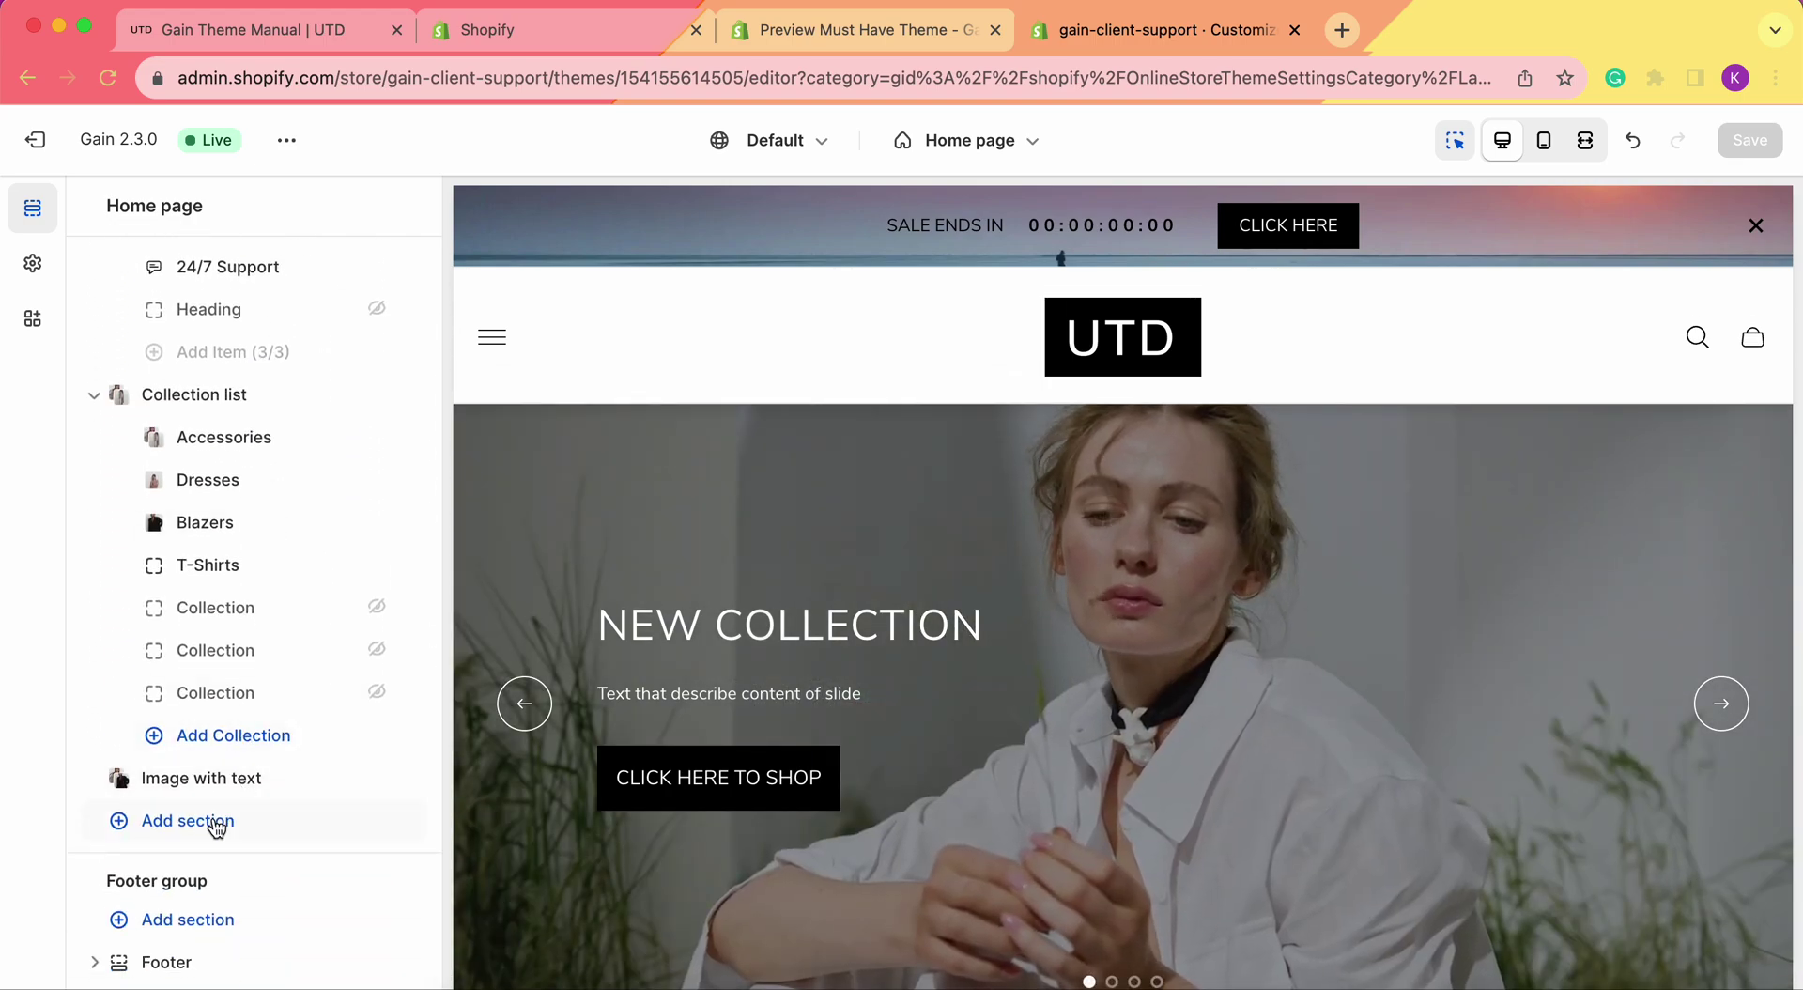
click(216, 823)
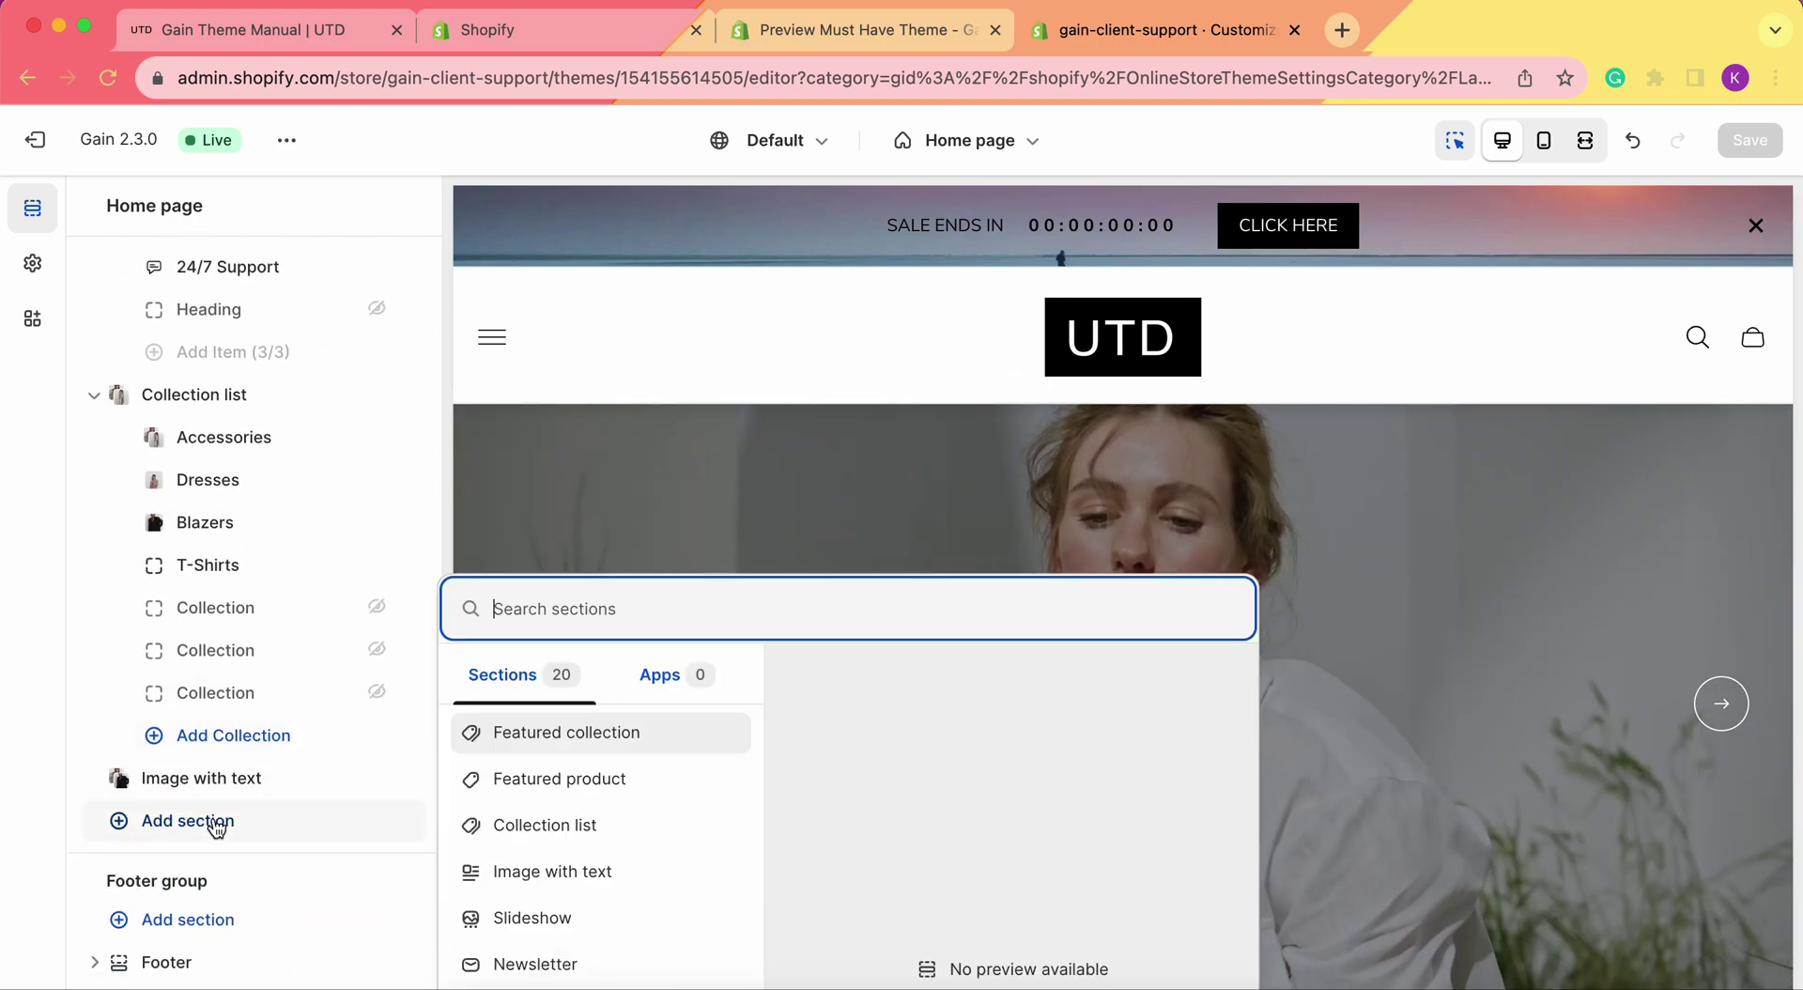
text(rich)
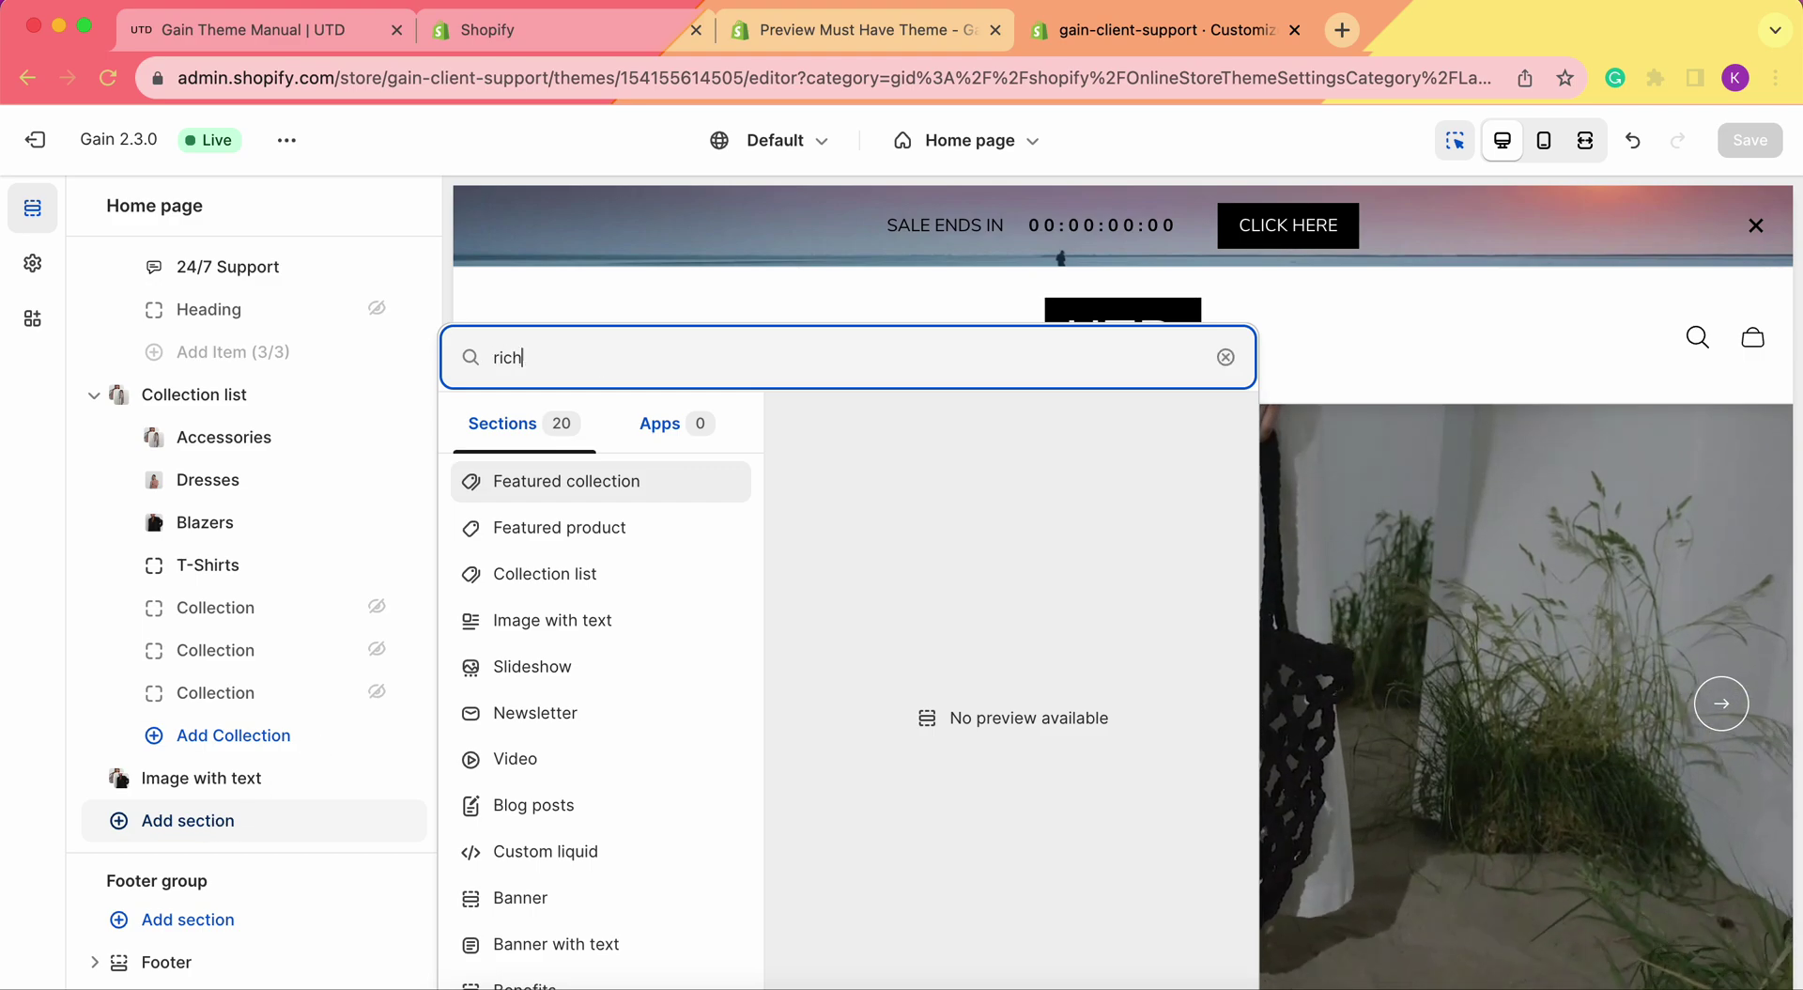
click(583, 484)
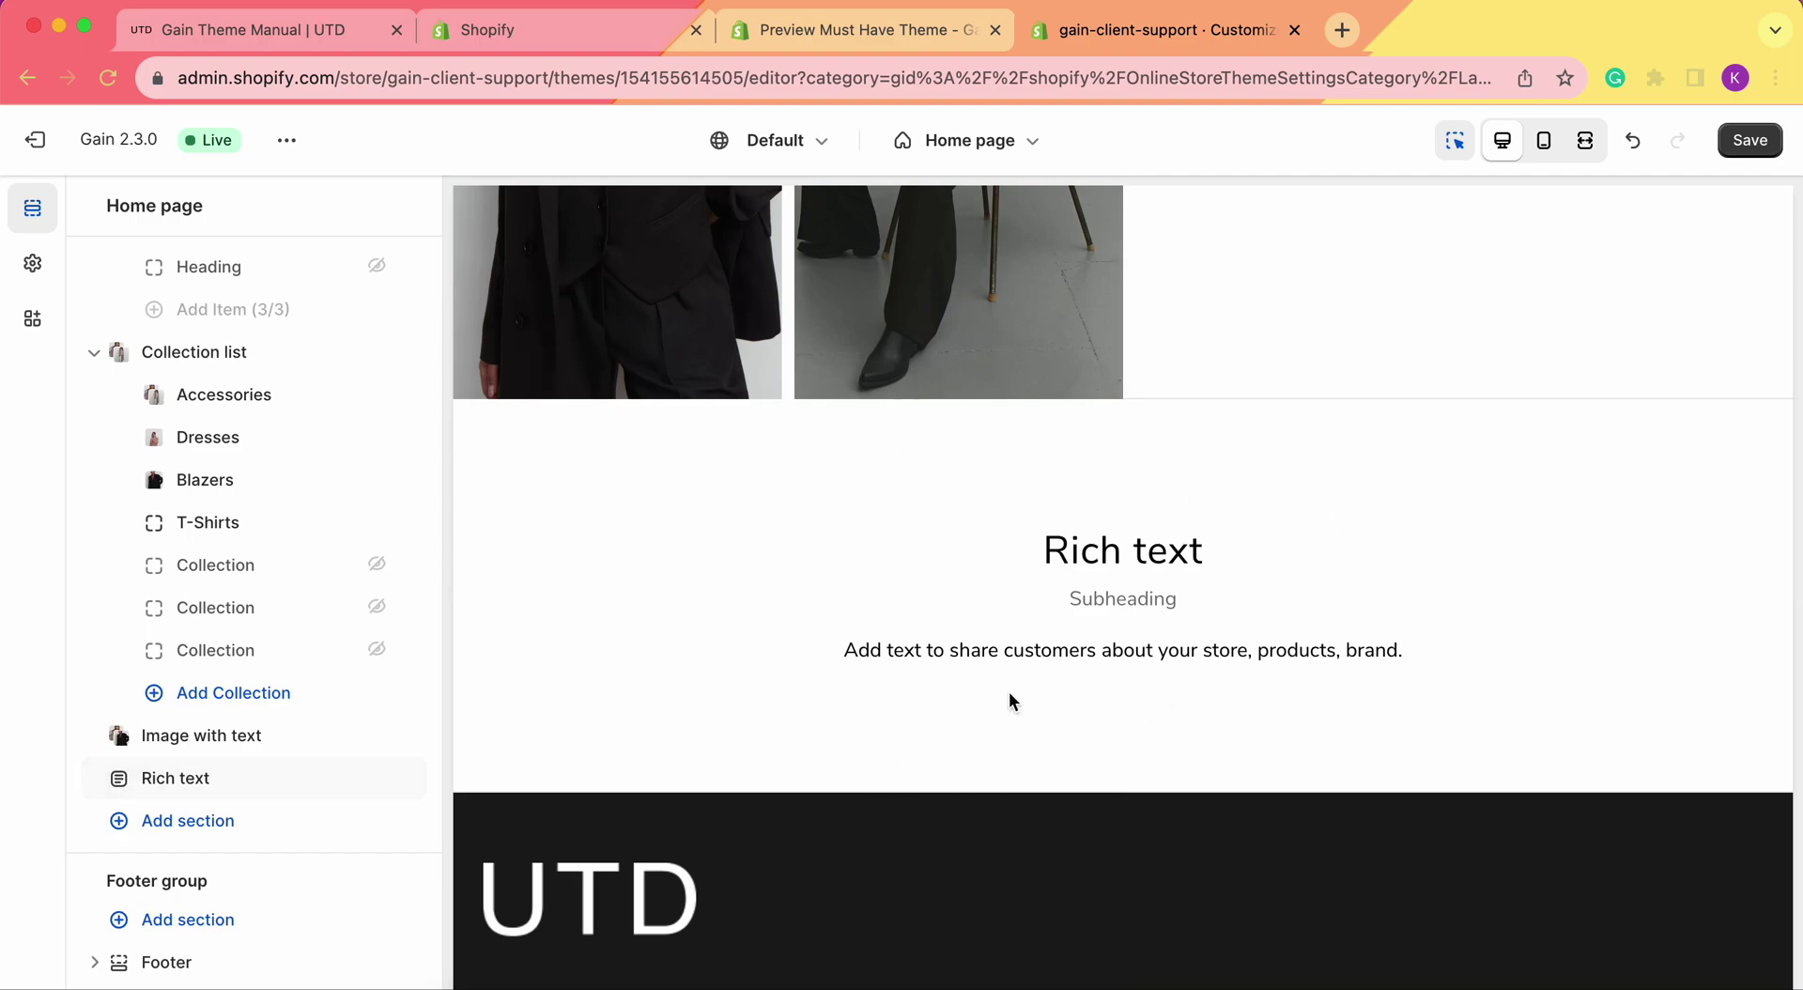
Open the Rich text section's settings and review its heading, subheading, text and alignment options.
click(195, 780)
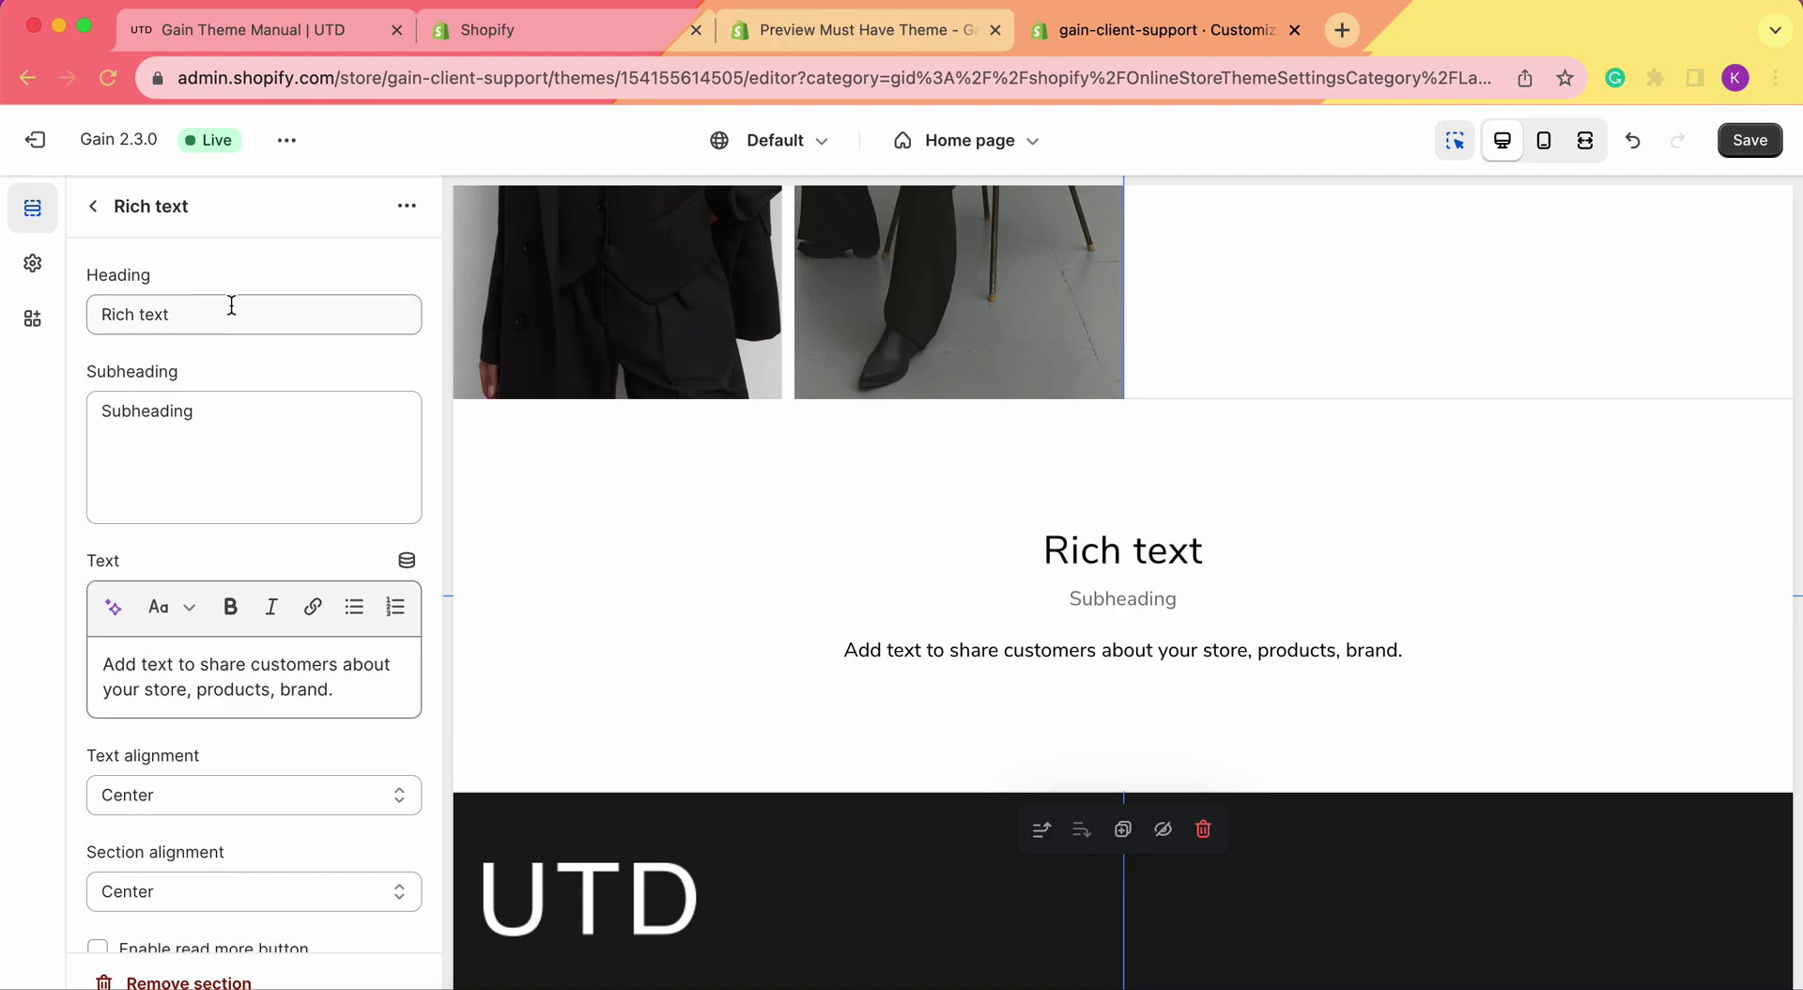
click(282, 426)
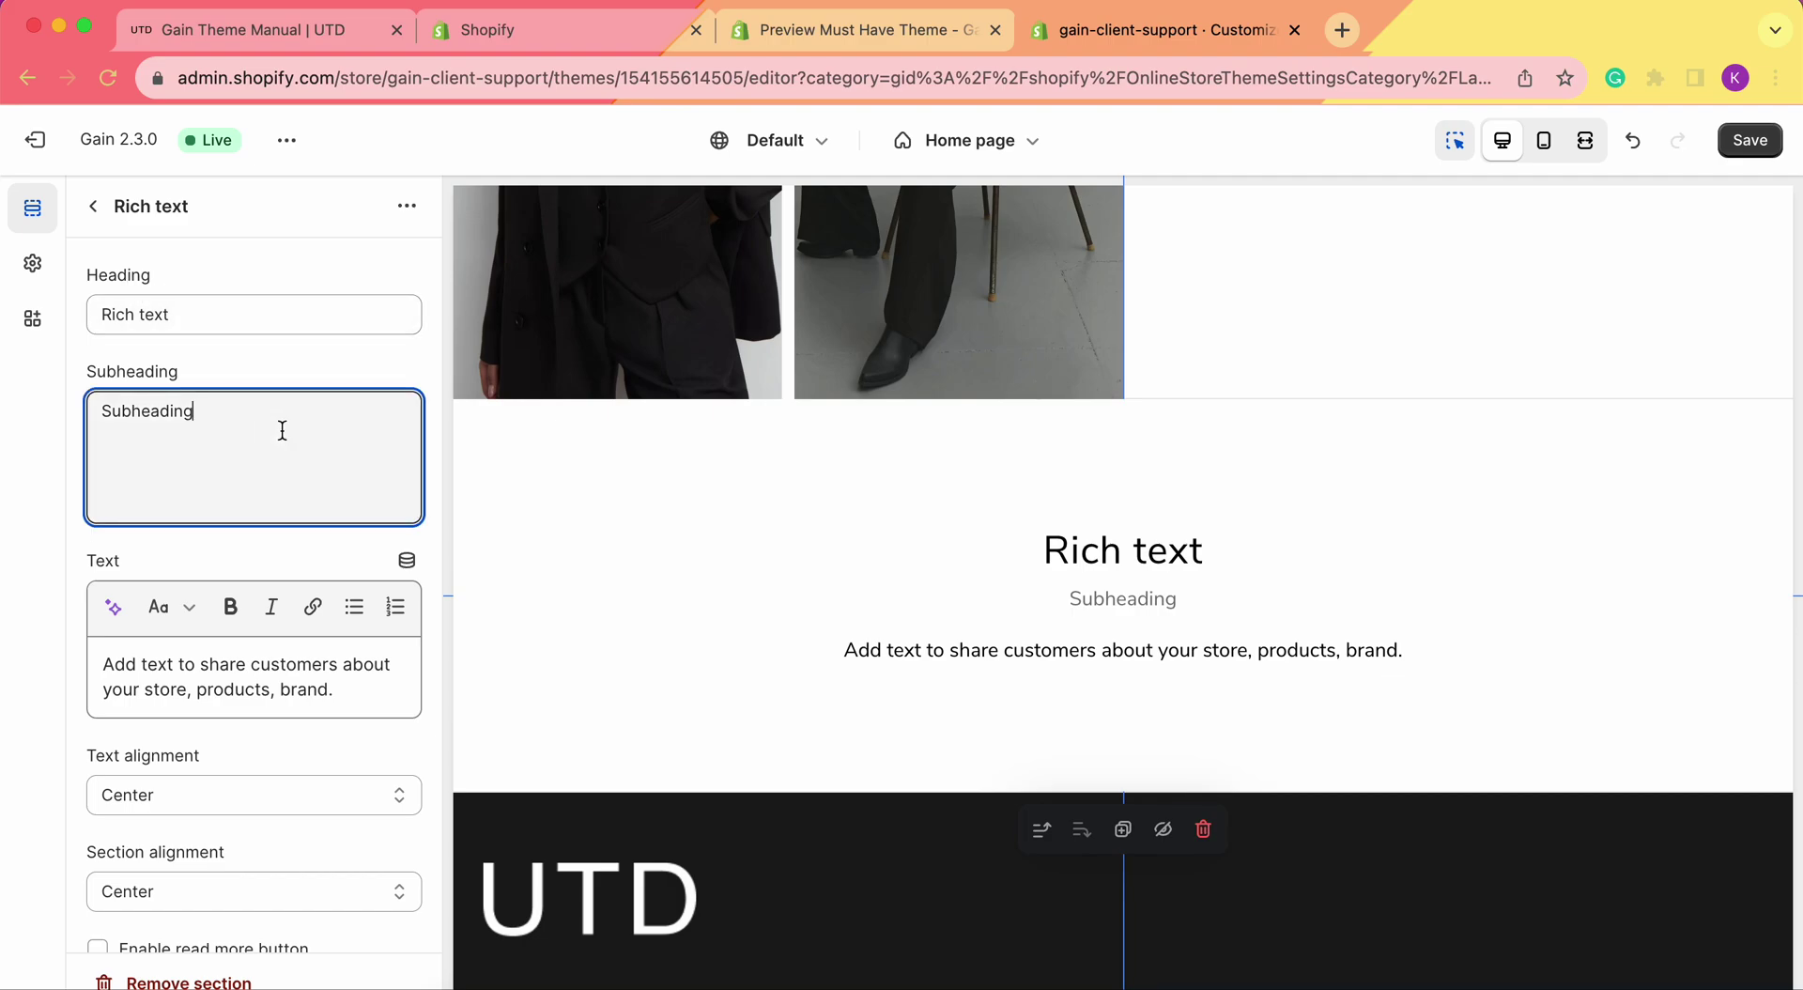
scroll(197, 642, down, 3)
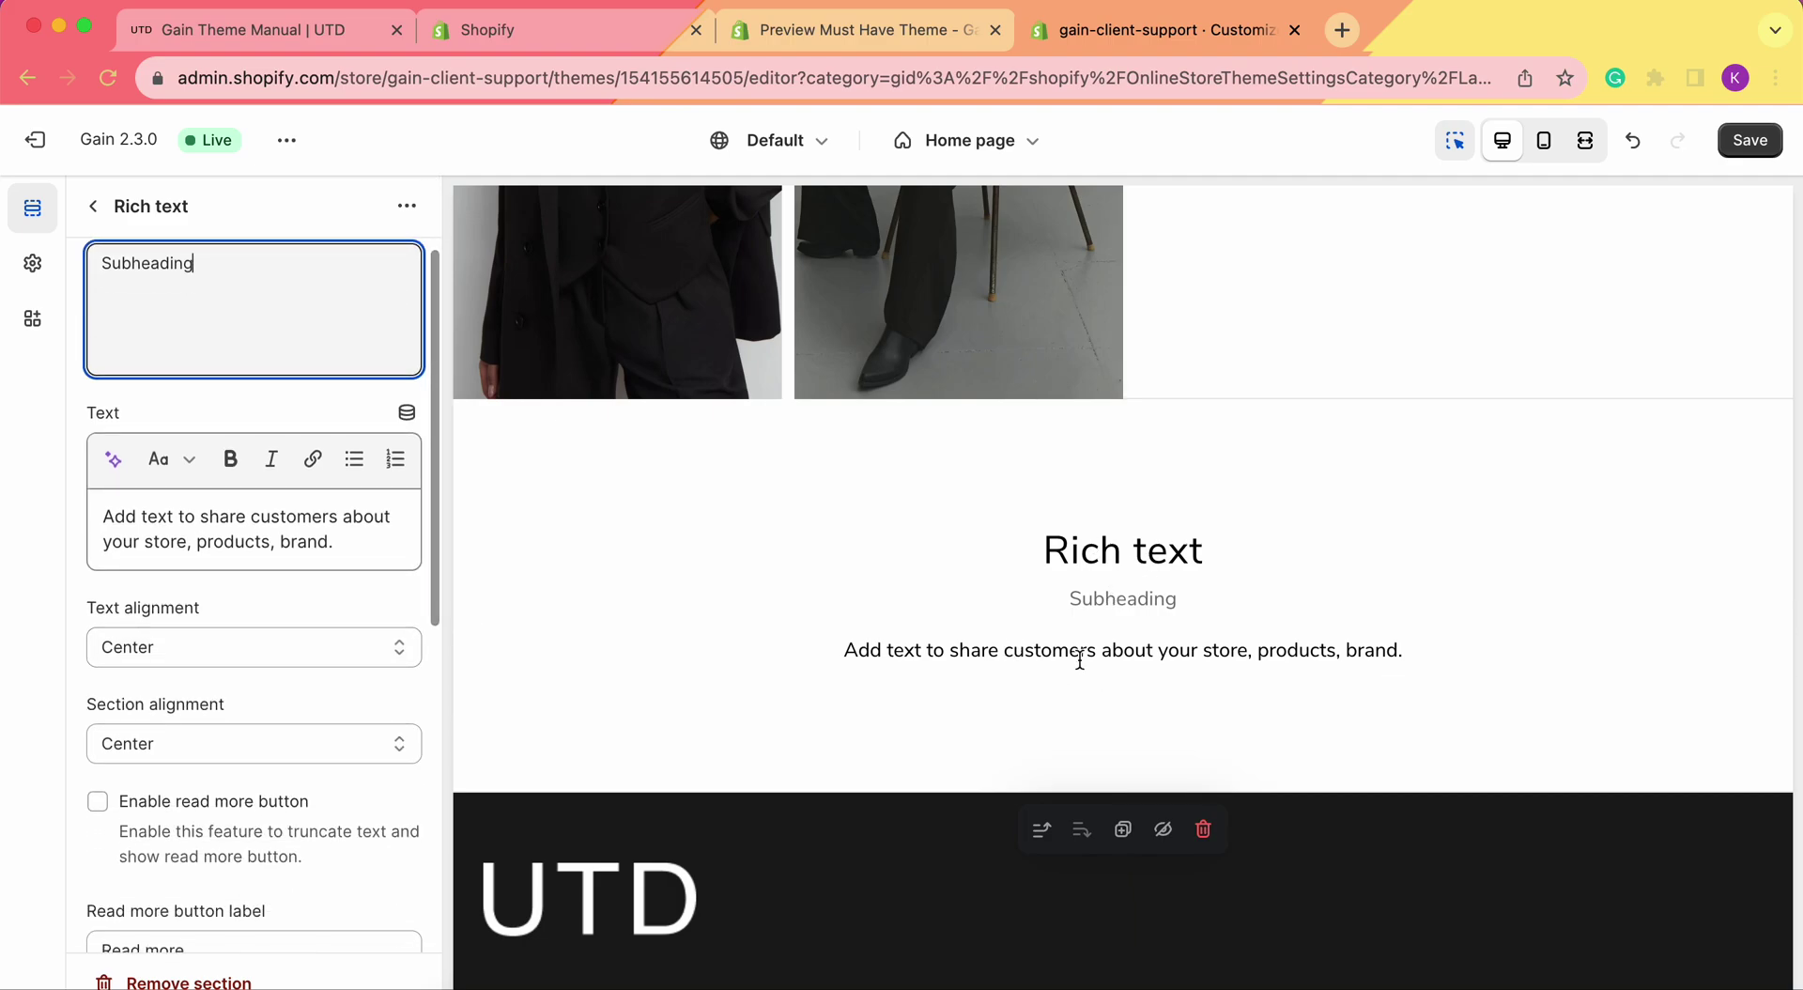
scroll(252, 566, down, 1)
scroll(253, 566, down, 2)
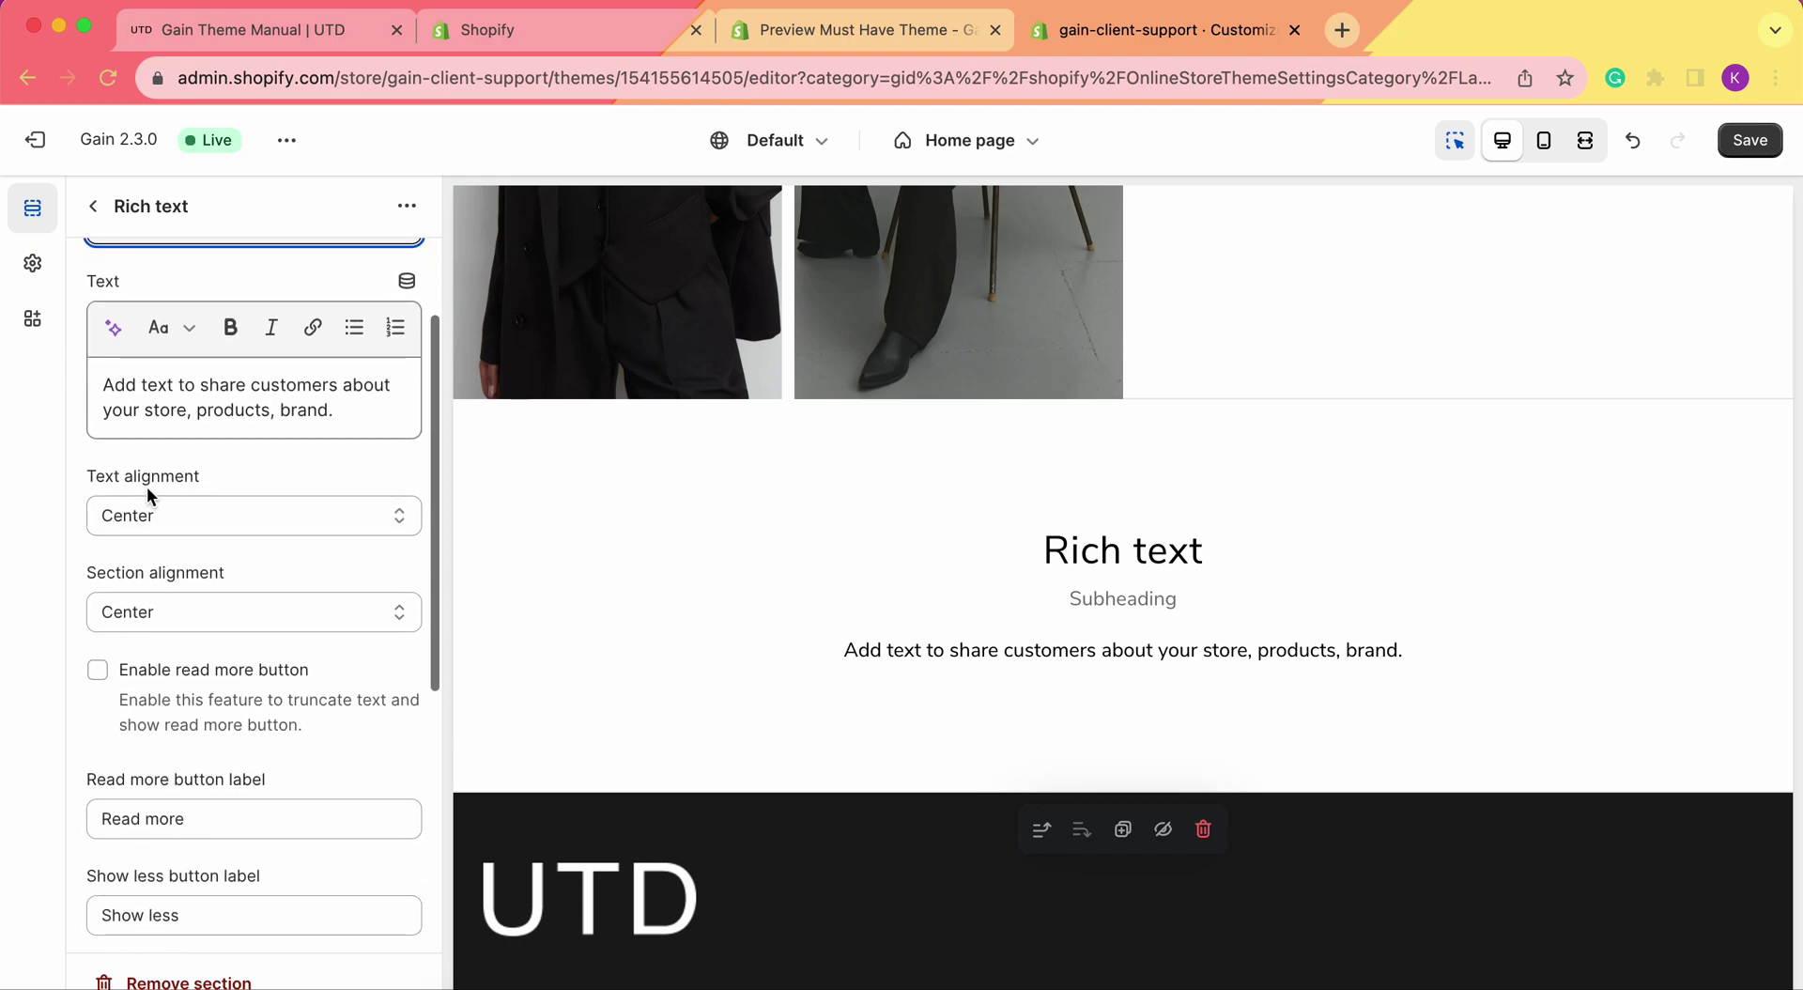
Try the Left and Right text alignments on the Rich text section, and return the text alignment to Center.
click(201, 499)
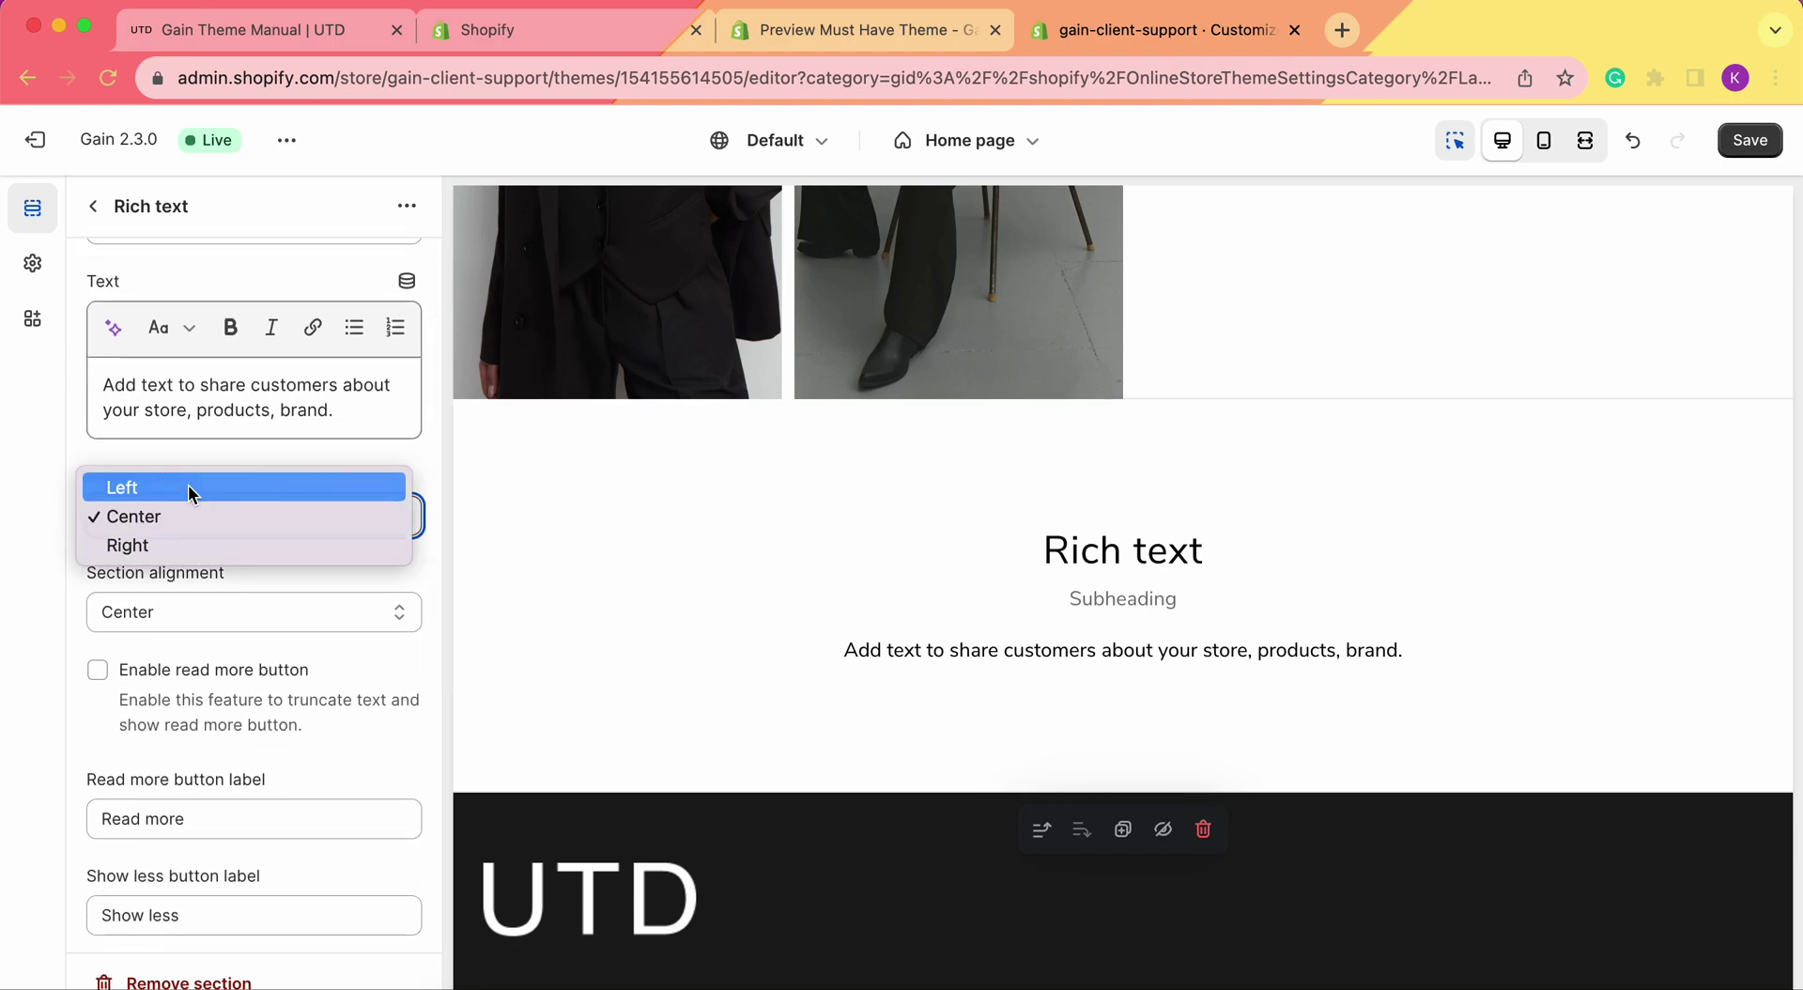
click(188, 483)
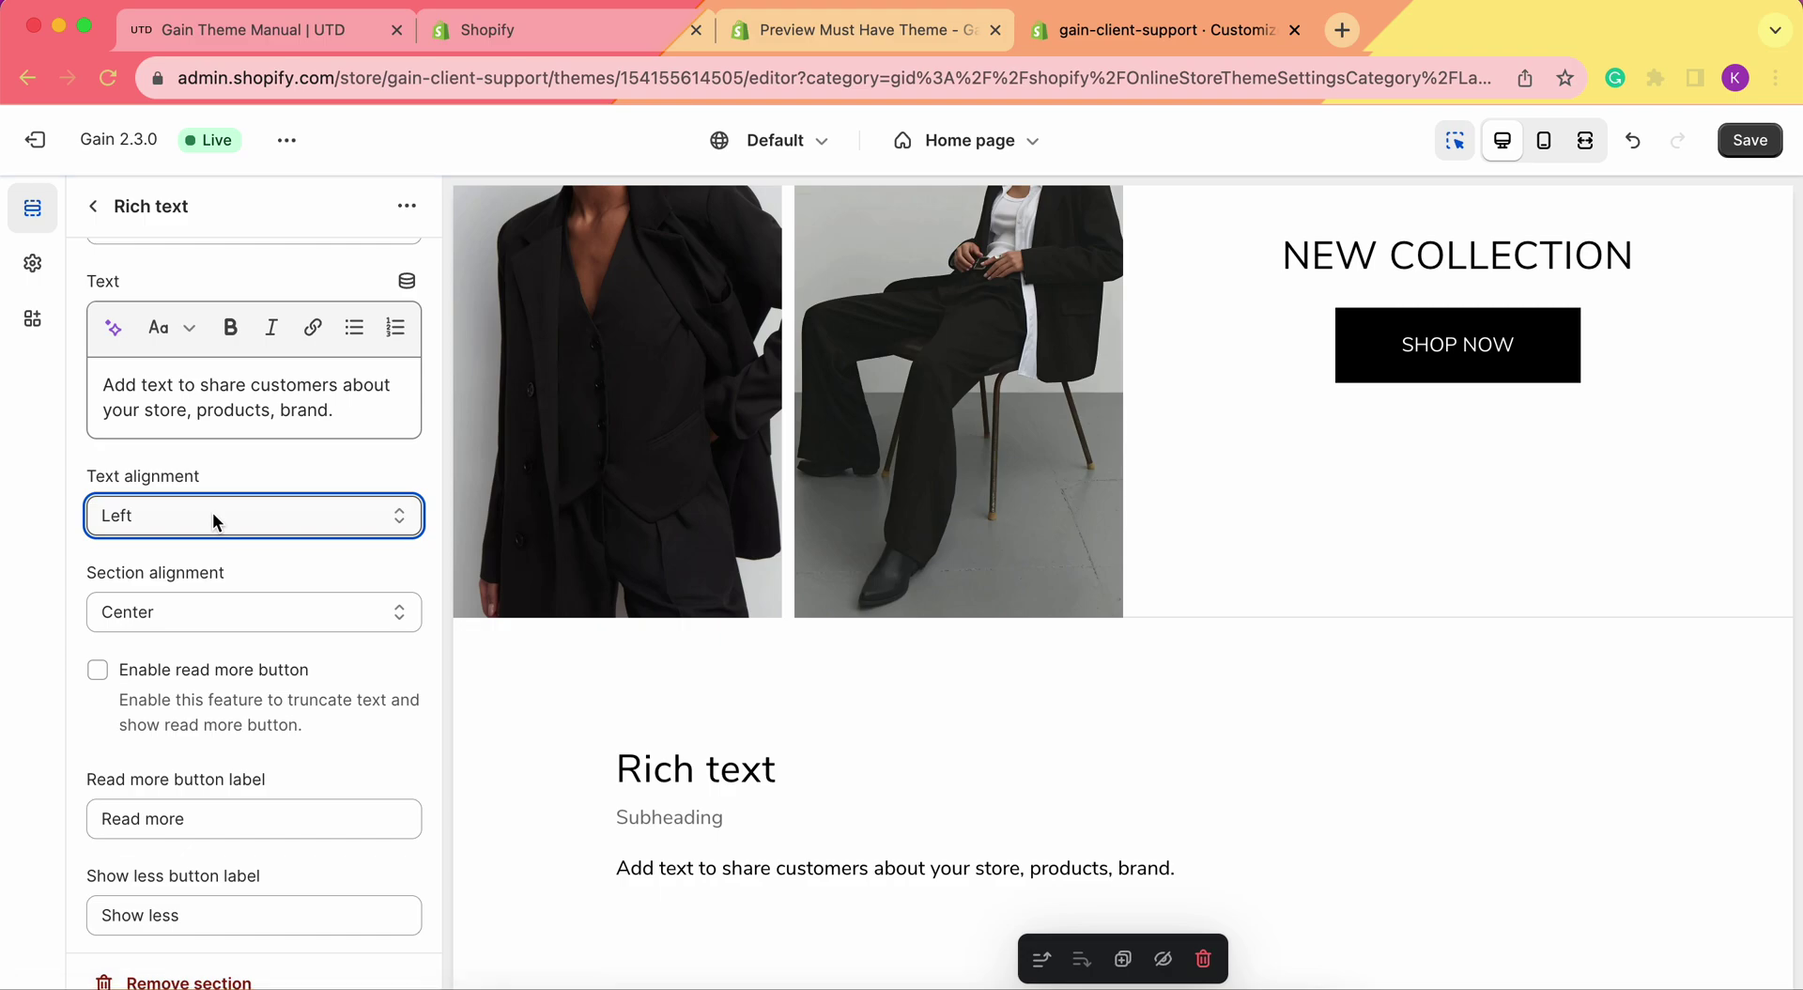
scroll(213, 511, down, 2)
scroll(516, 576, down, 3)
click(255, 402)
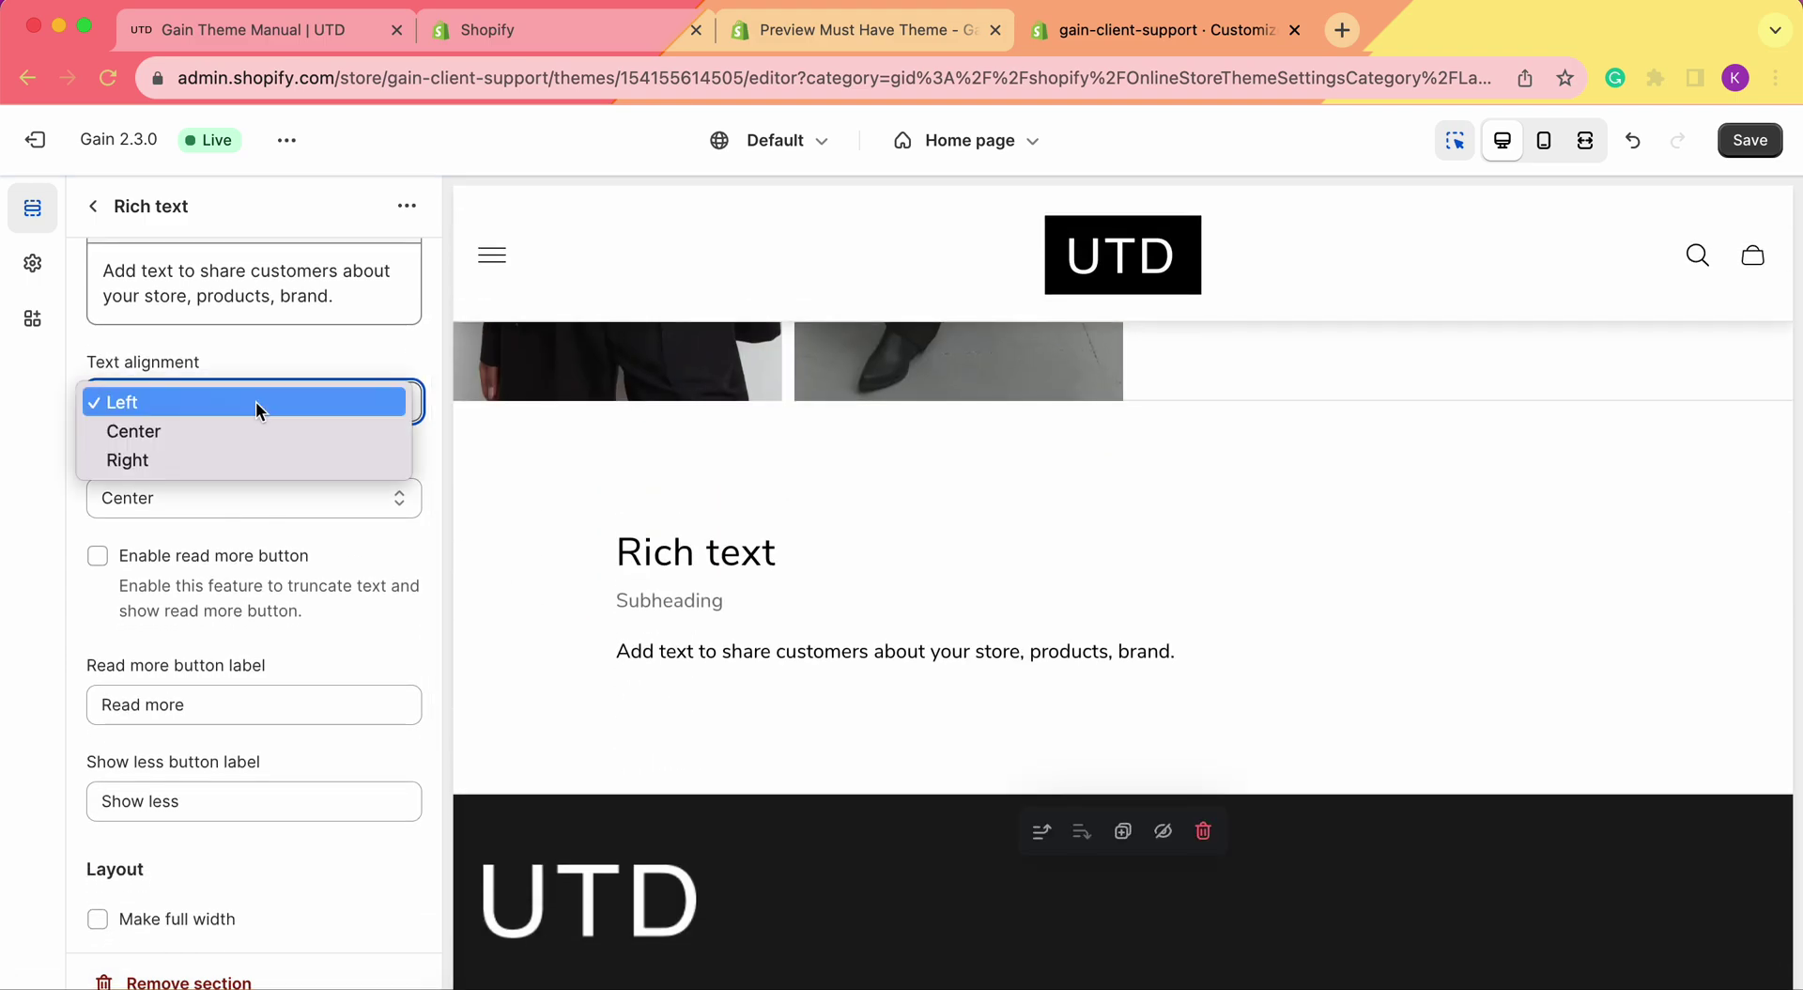
click(233, 459)
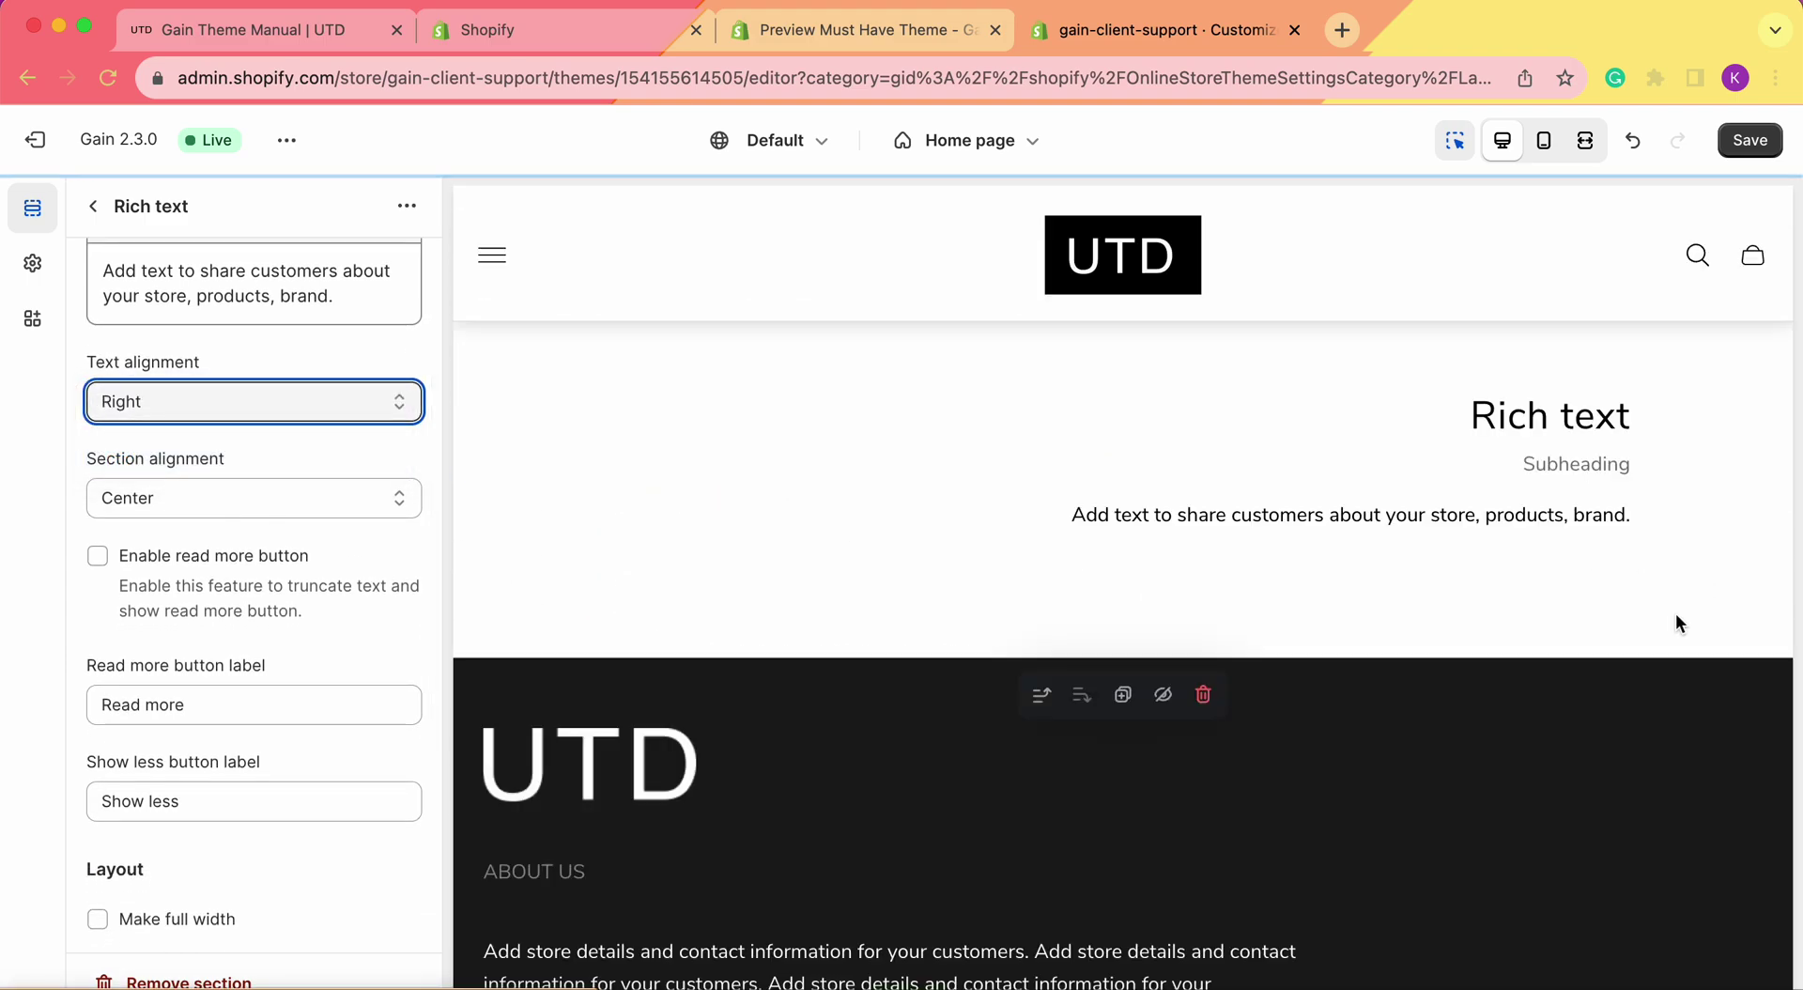
click(256, 400)
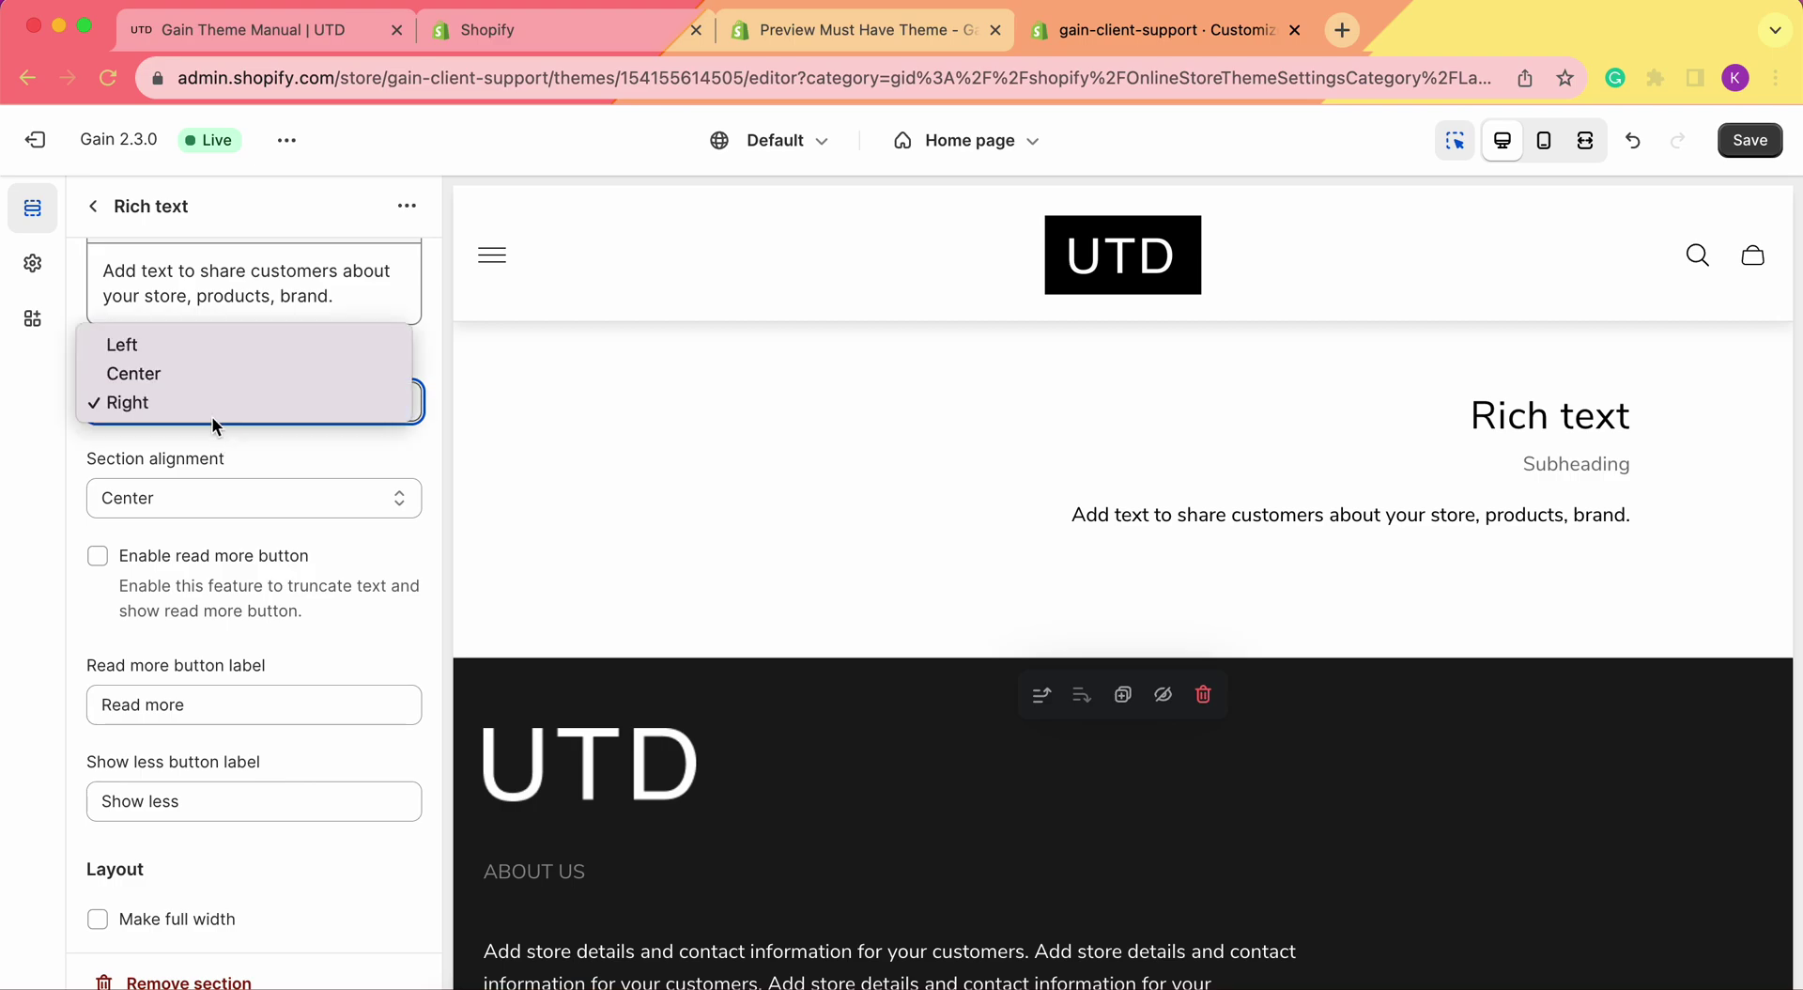
click(200, 370)
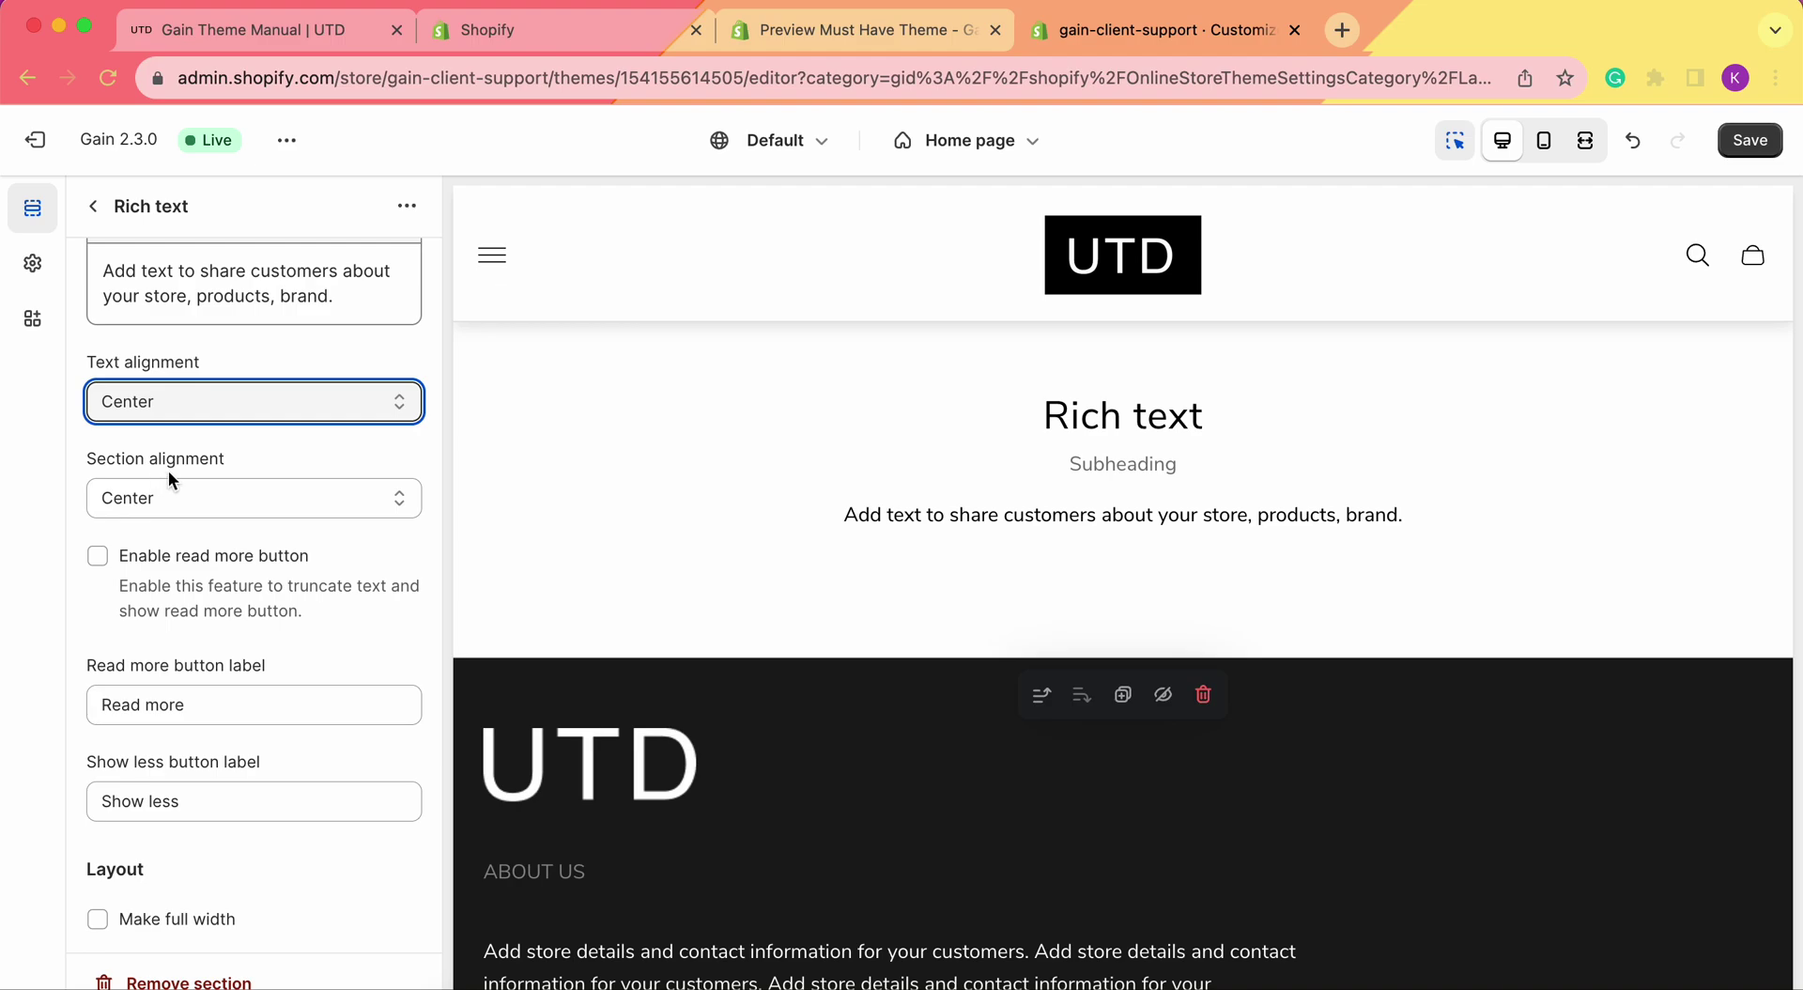
Try the Left and Right section alignments on the Rich text section, and return the section alignment to Center.
click(223, 494)
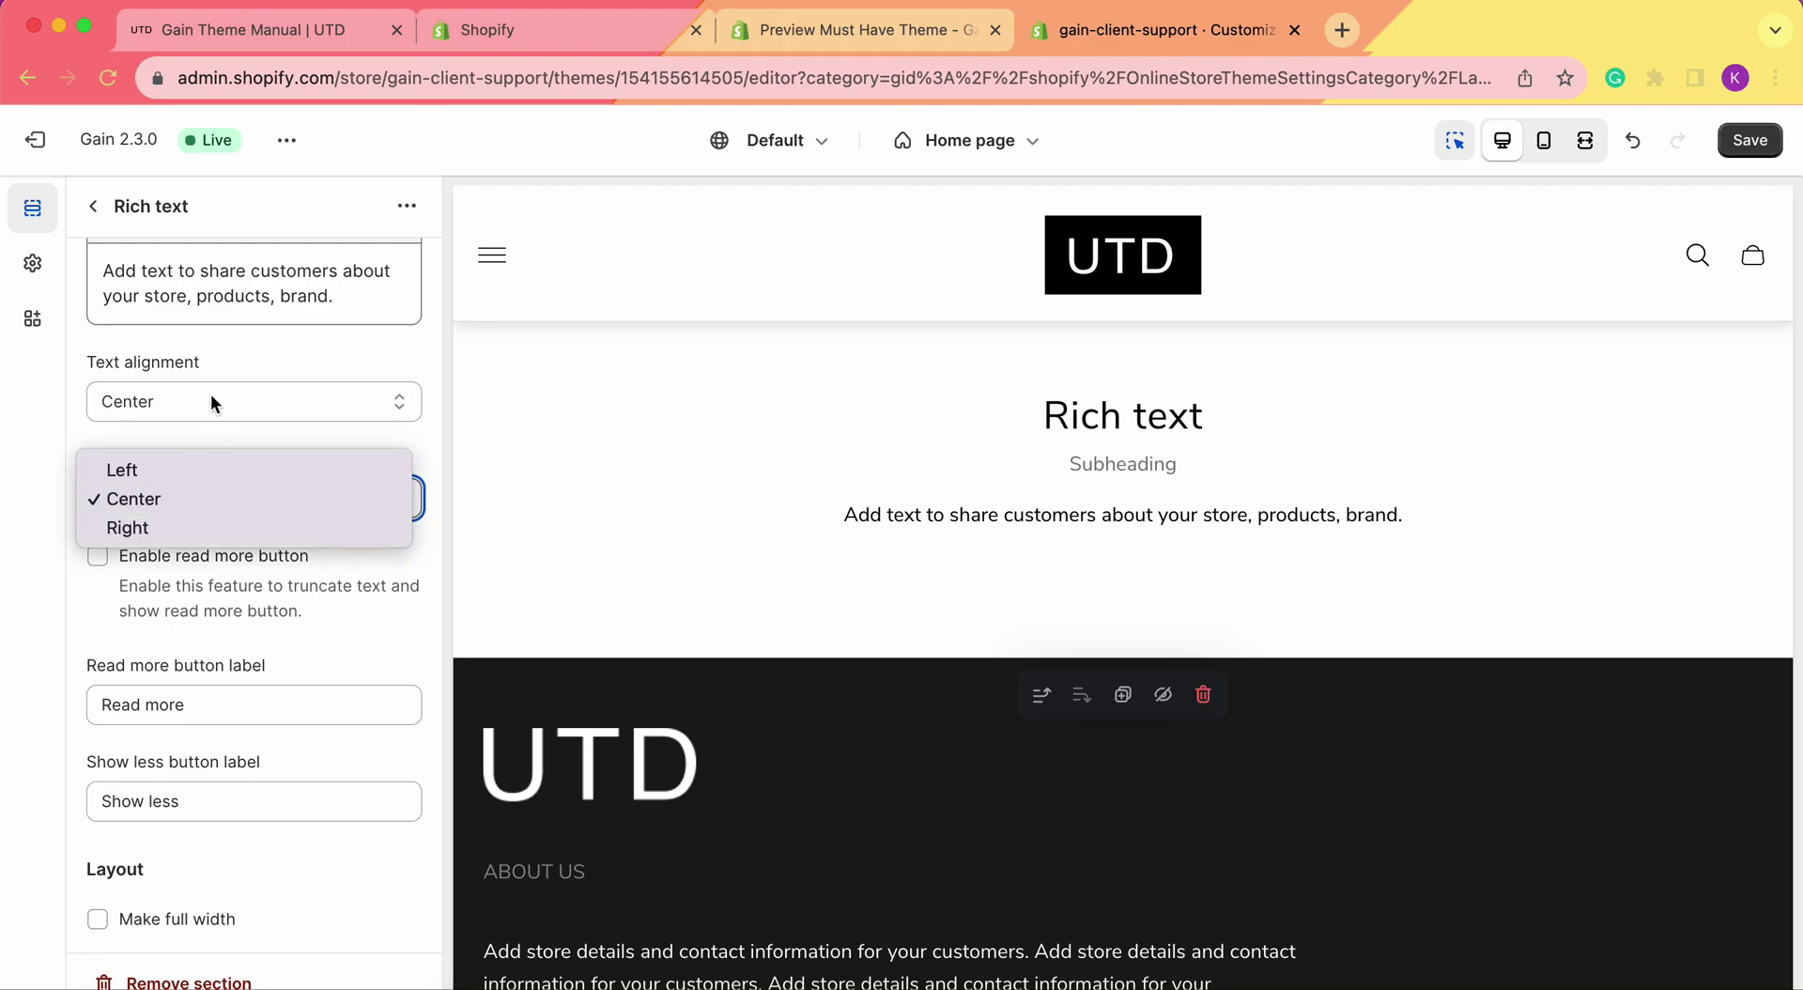
click(166, 471)
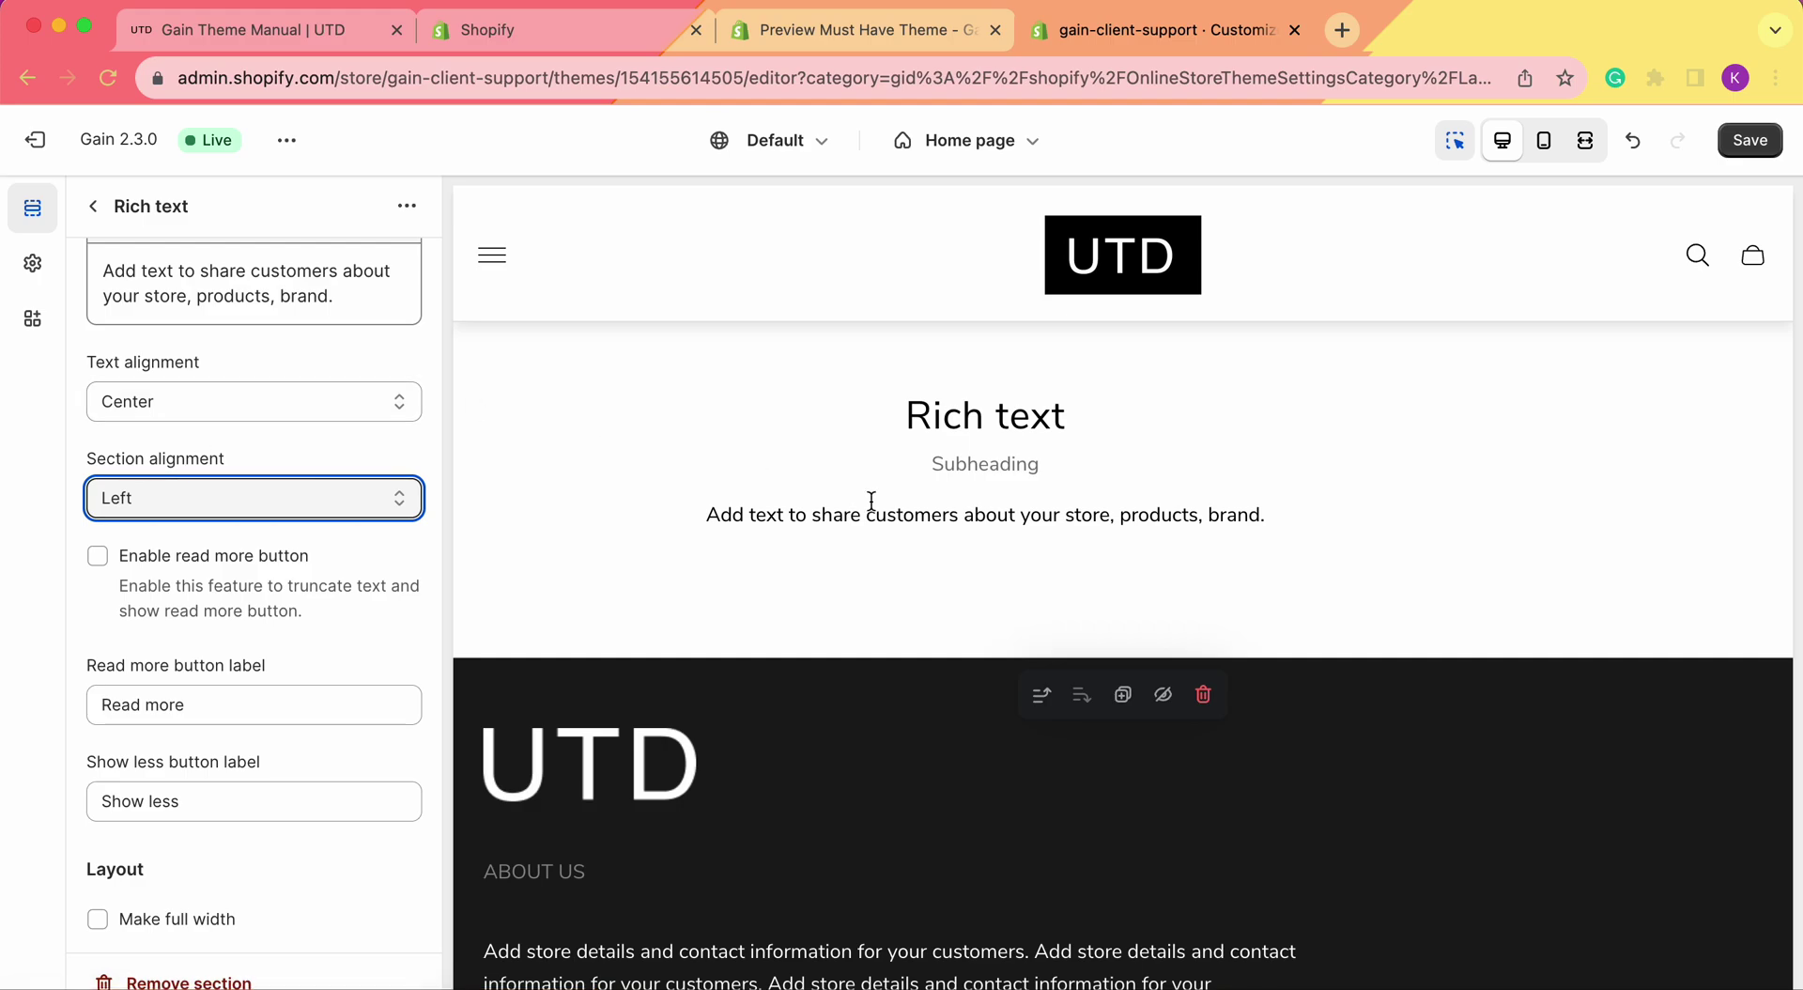
click(288, 493)
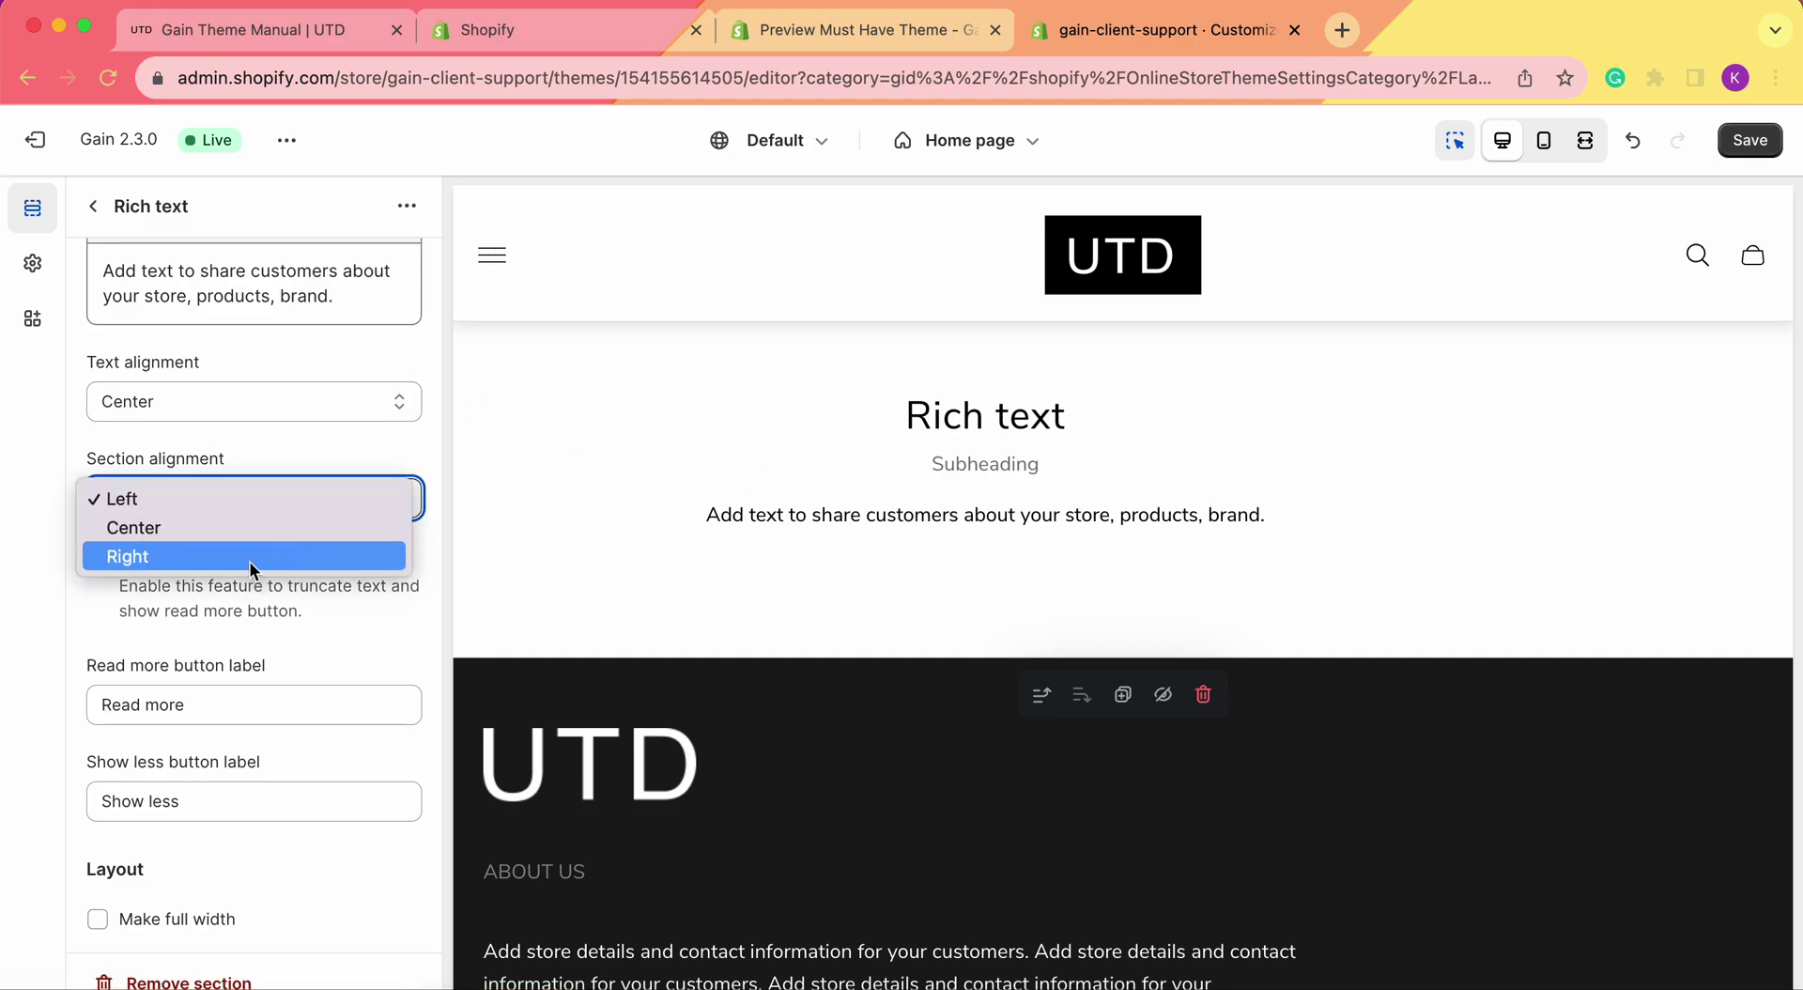
click(389, 559)
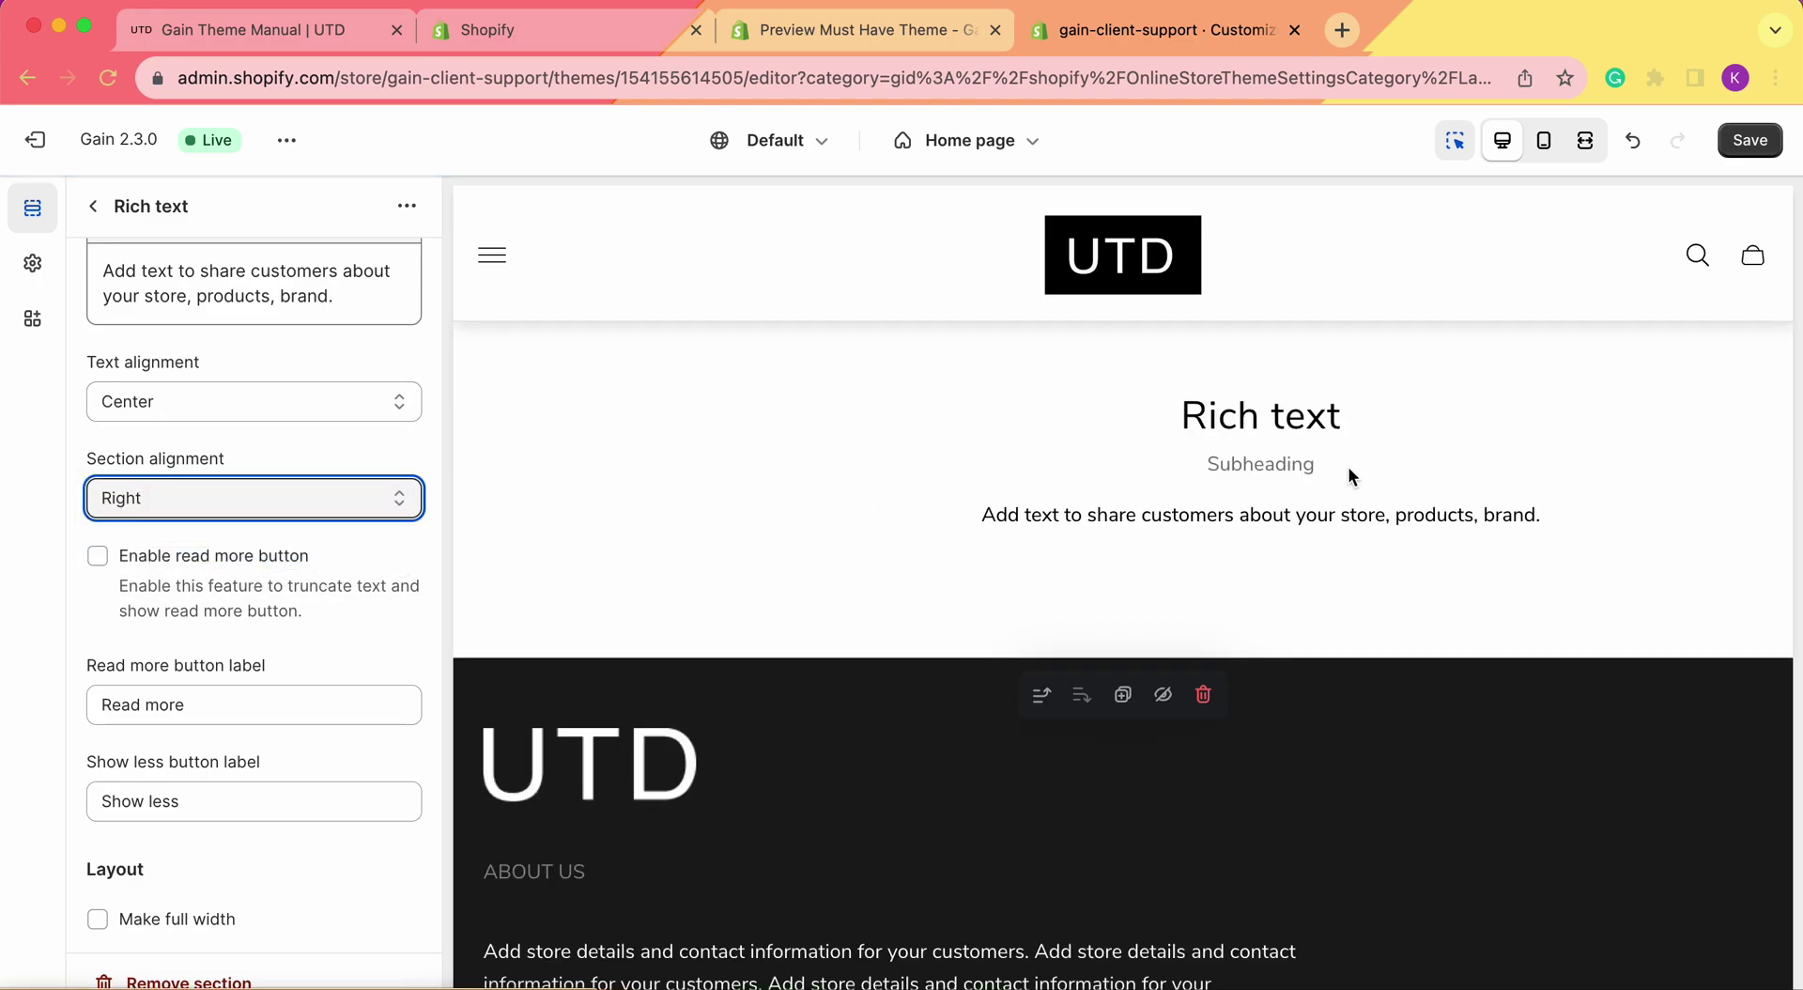
click(206, 496)
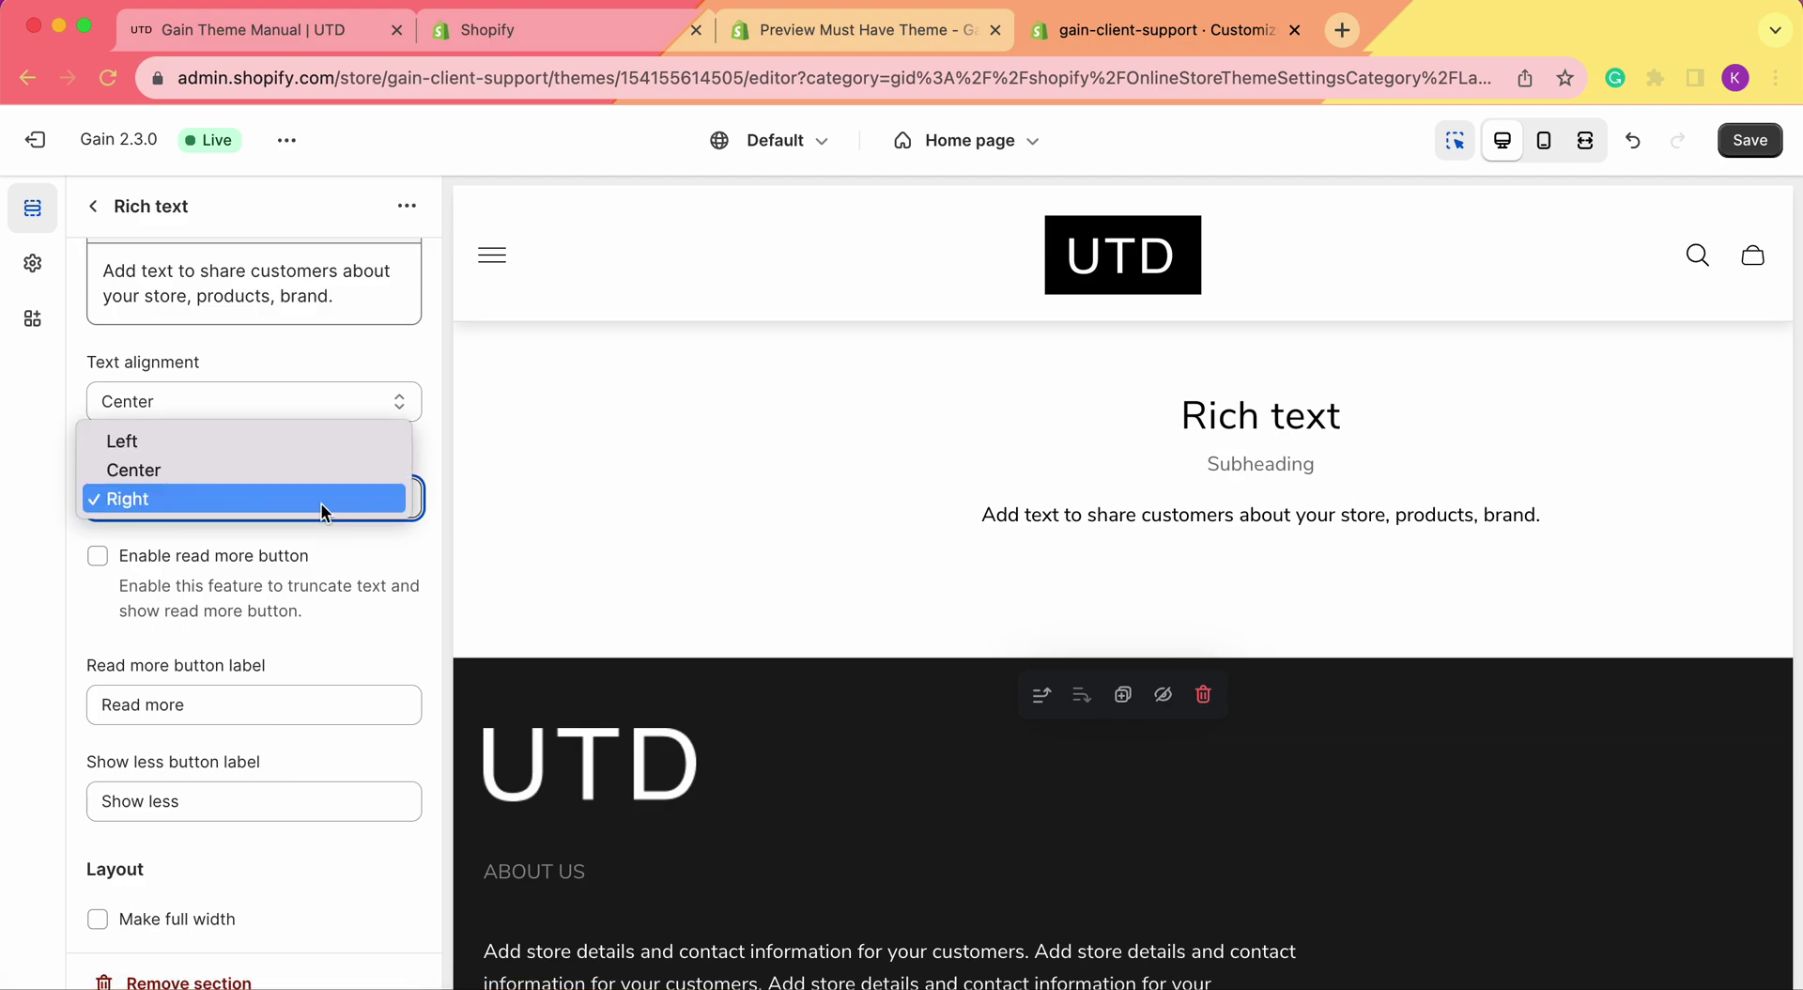
click(207, 477)
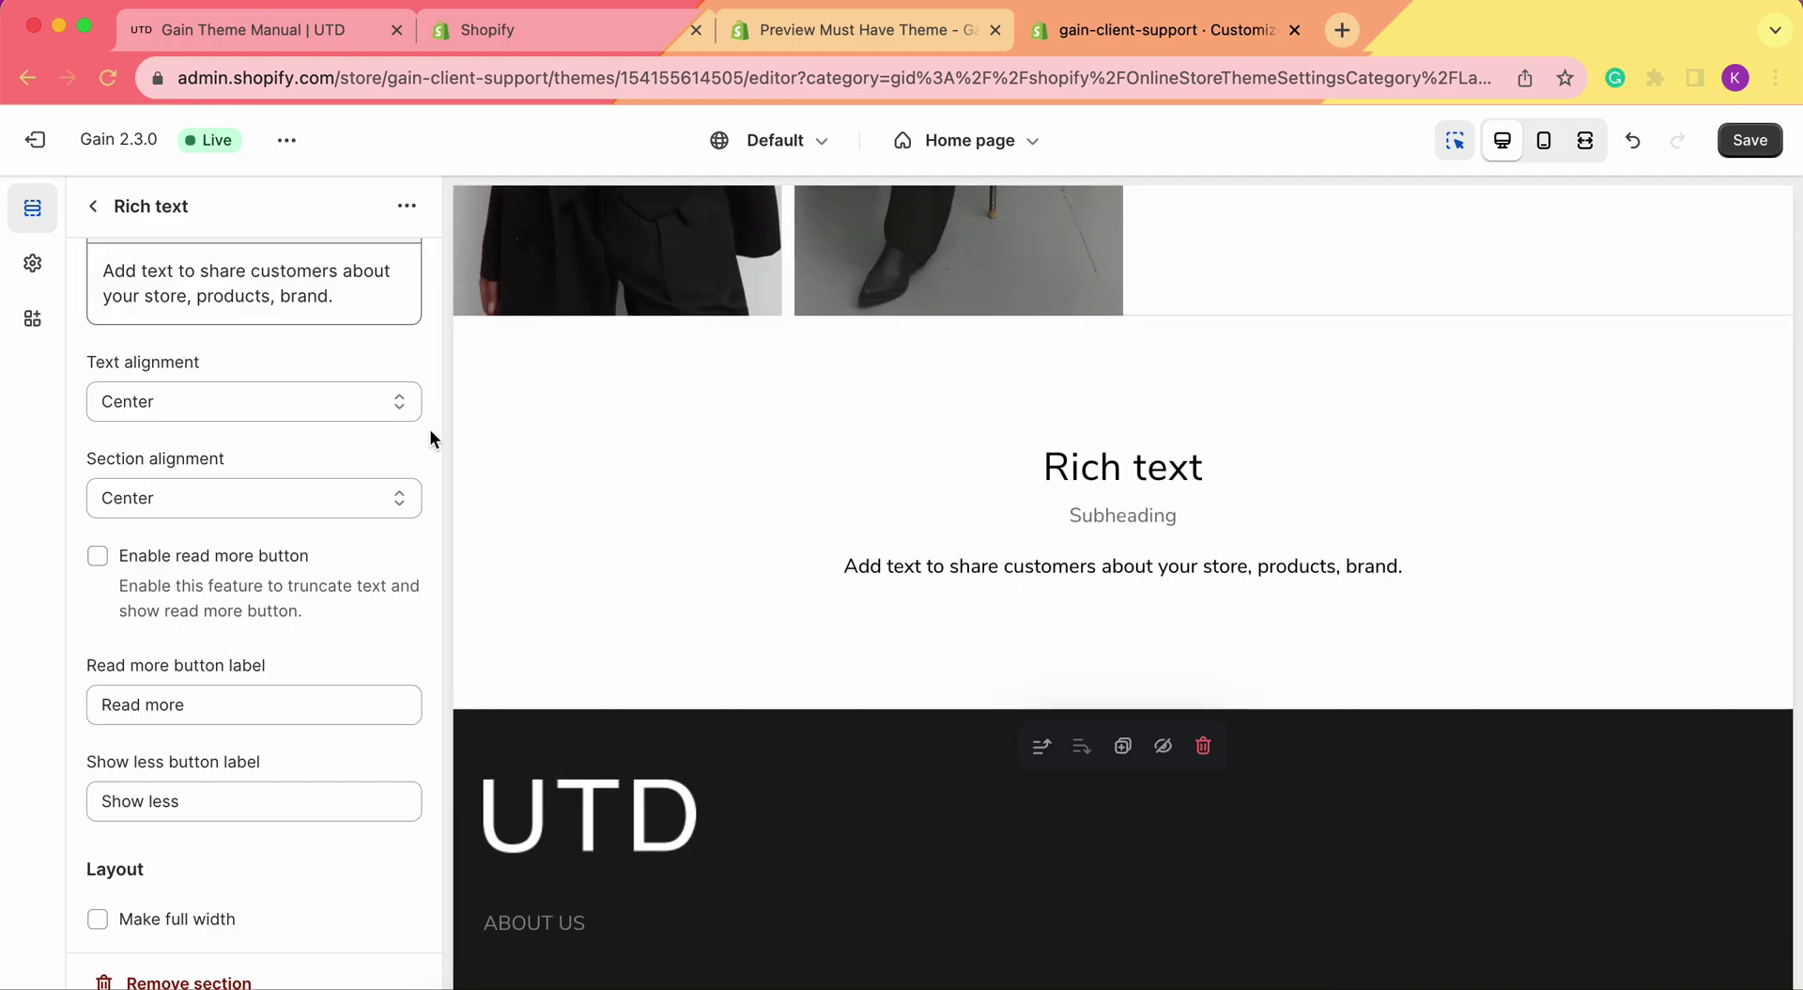
Lengthen the Rich text body by repeating its sentence "Add text to share customers about your store, products, brand." until it appears four times.
click(319, 315)
key(super+a)
key(super+c)
key(Right)
key(super+v)
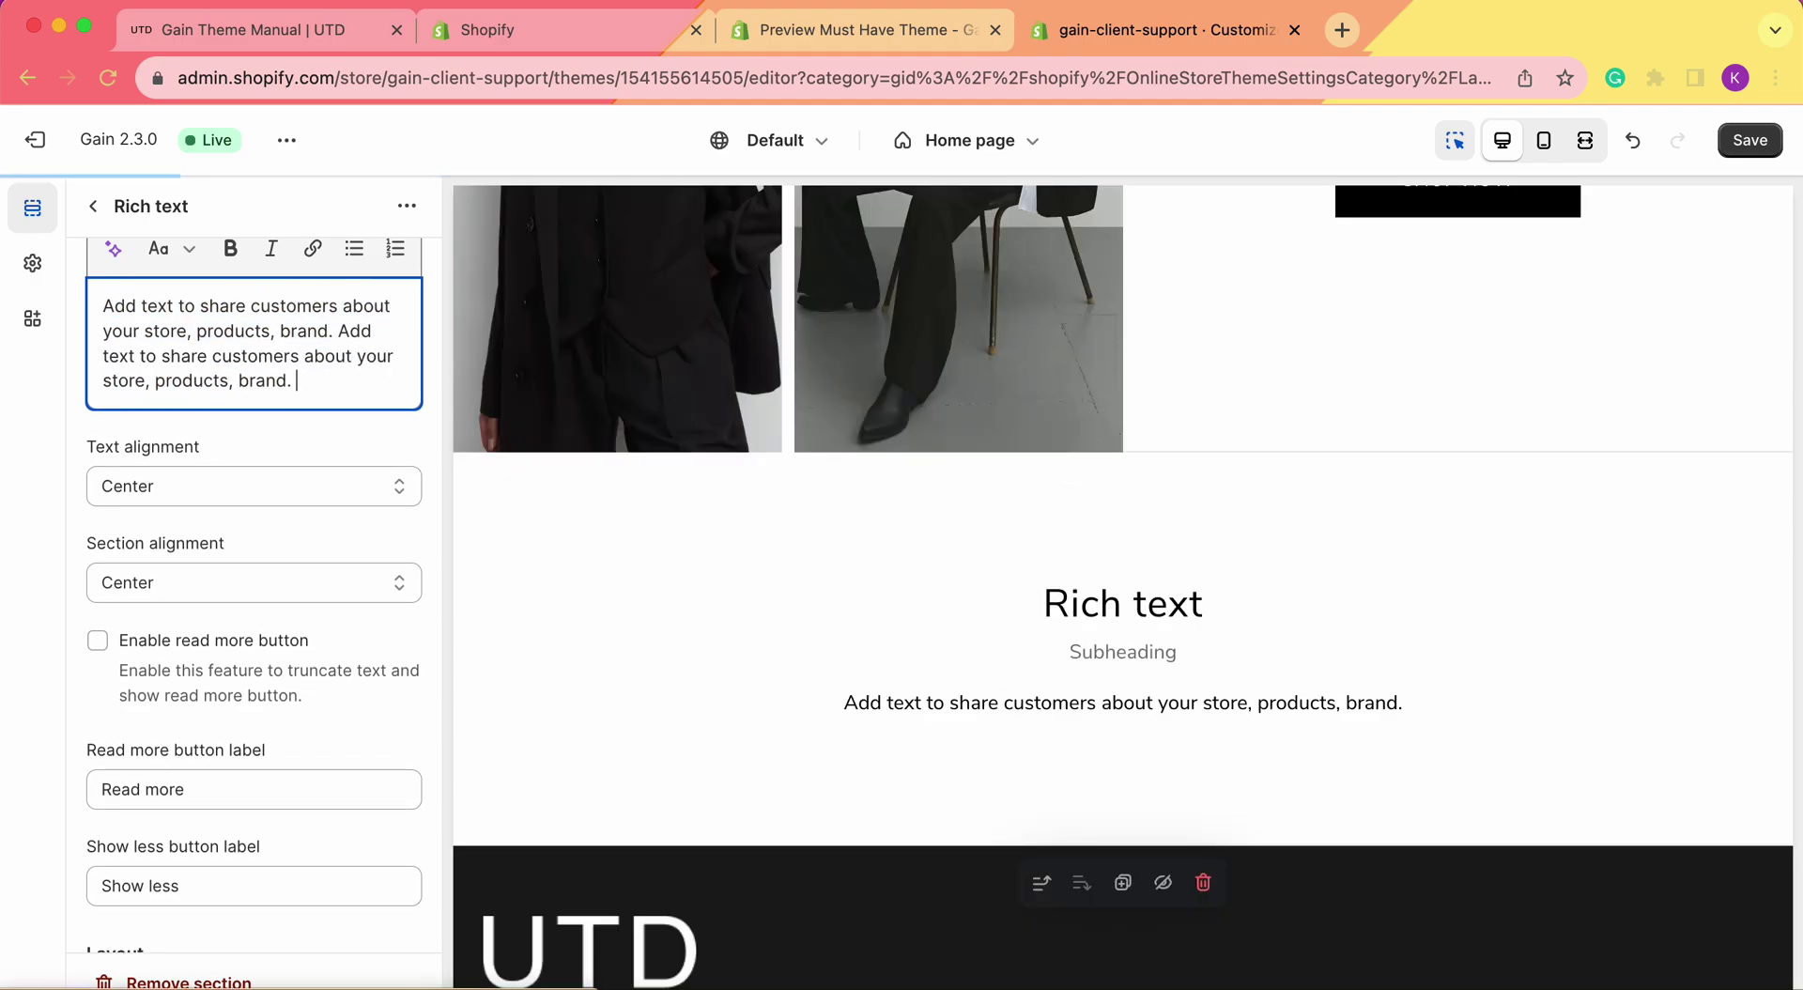
key(super+v)
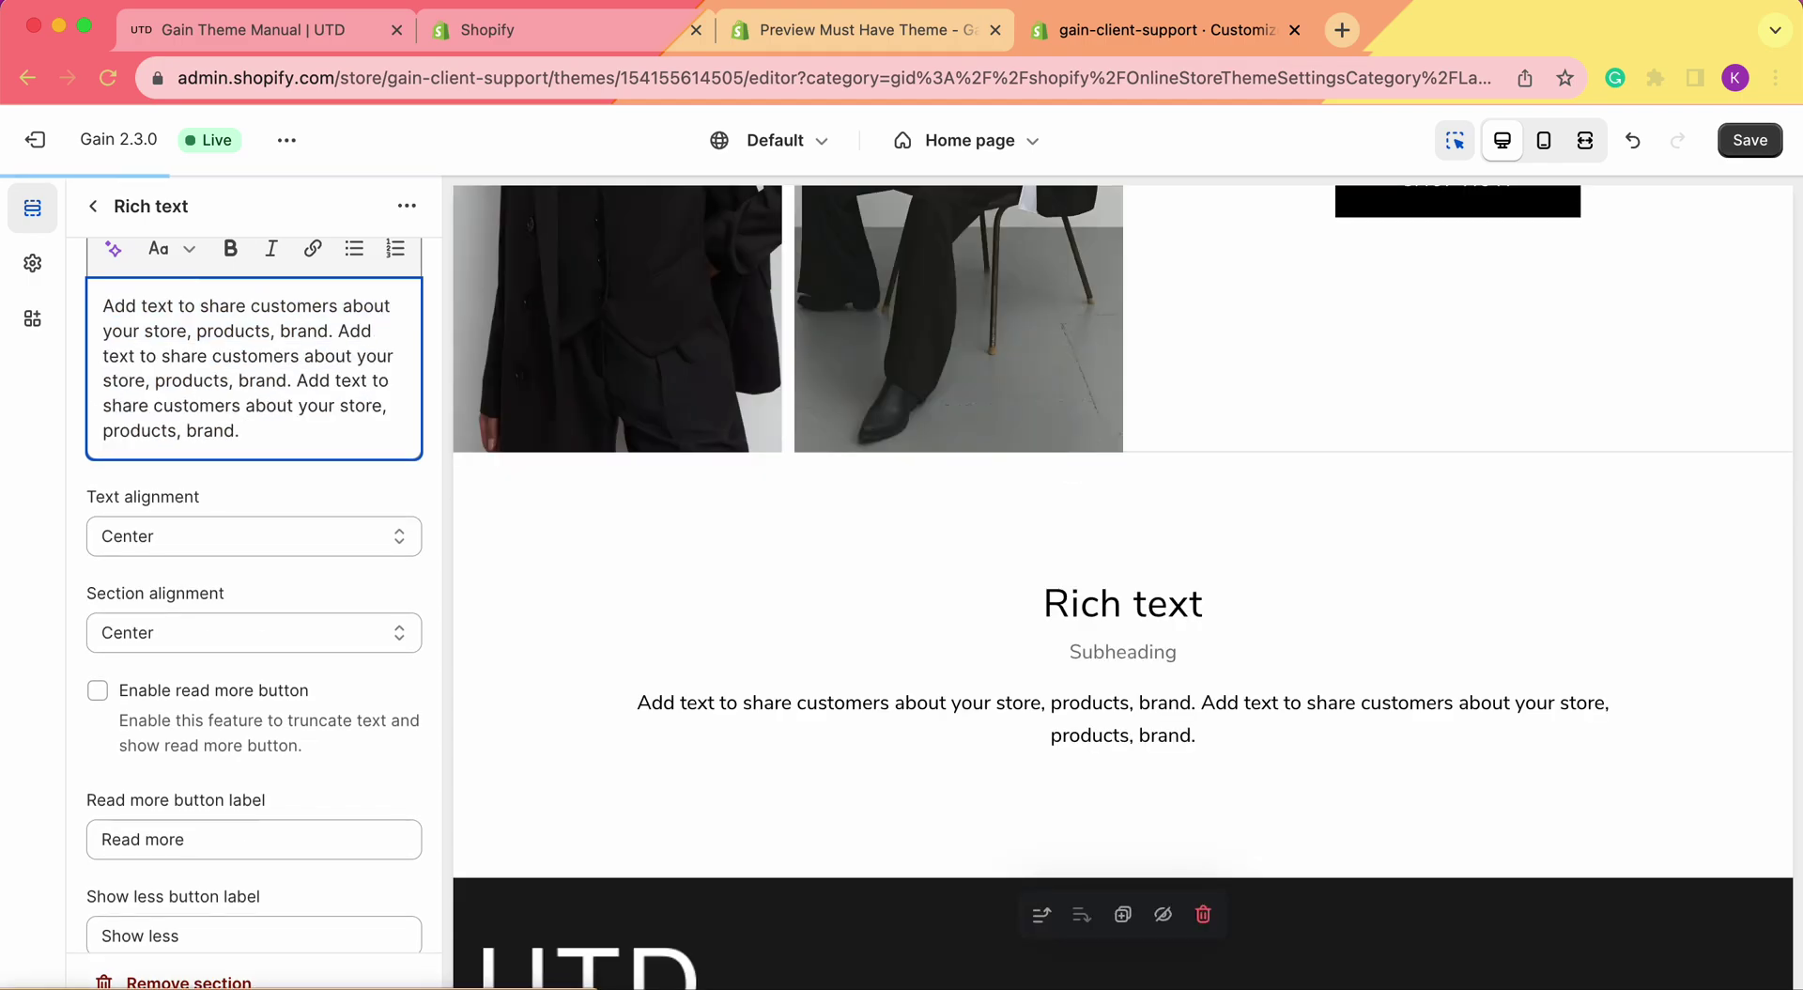
key(super+v)
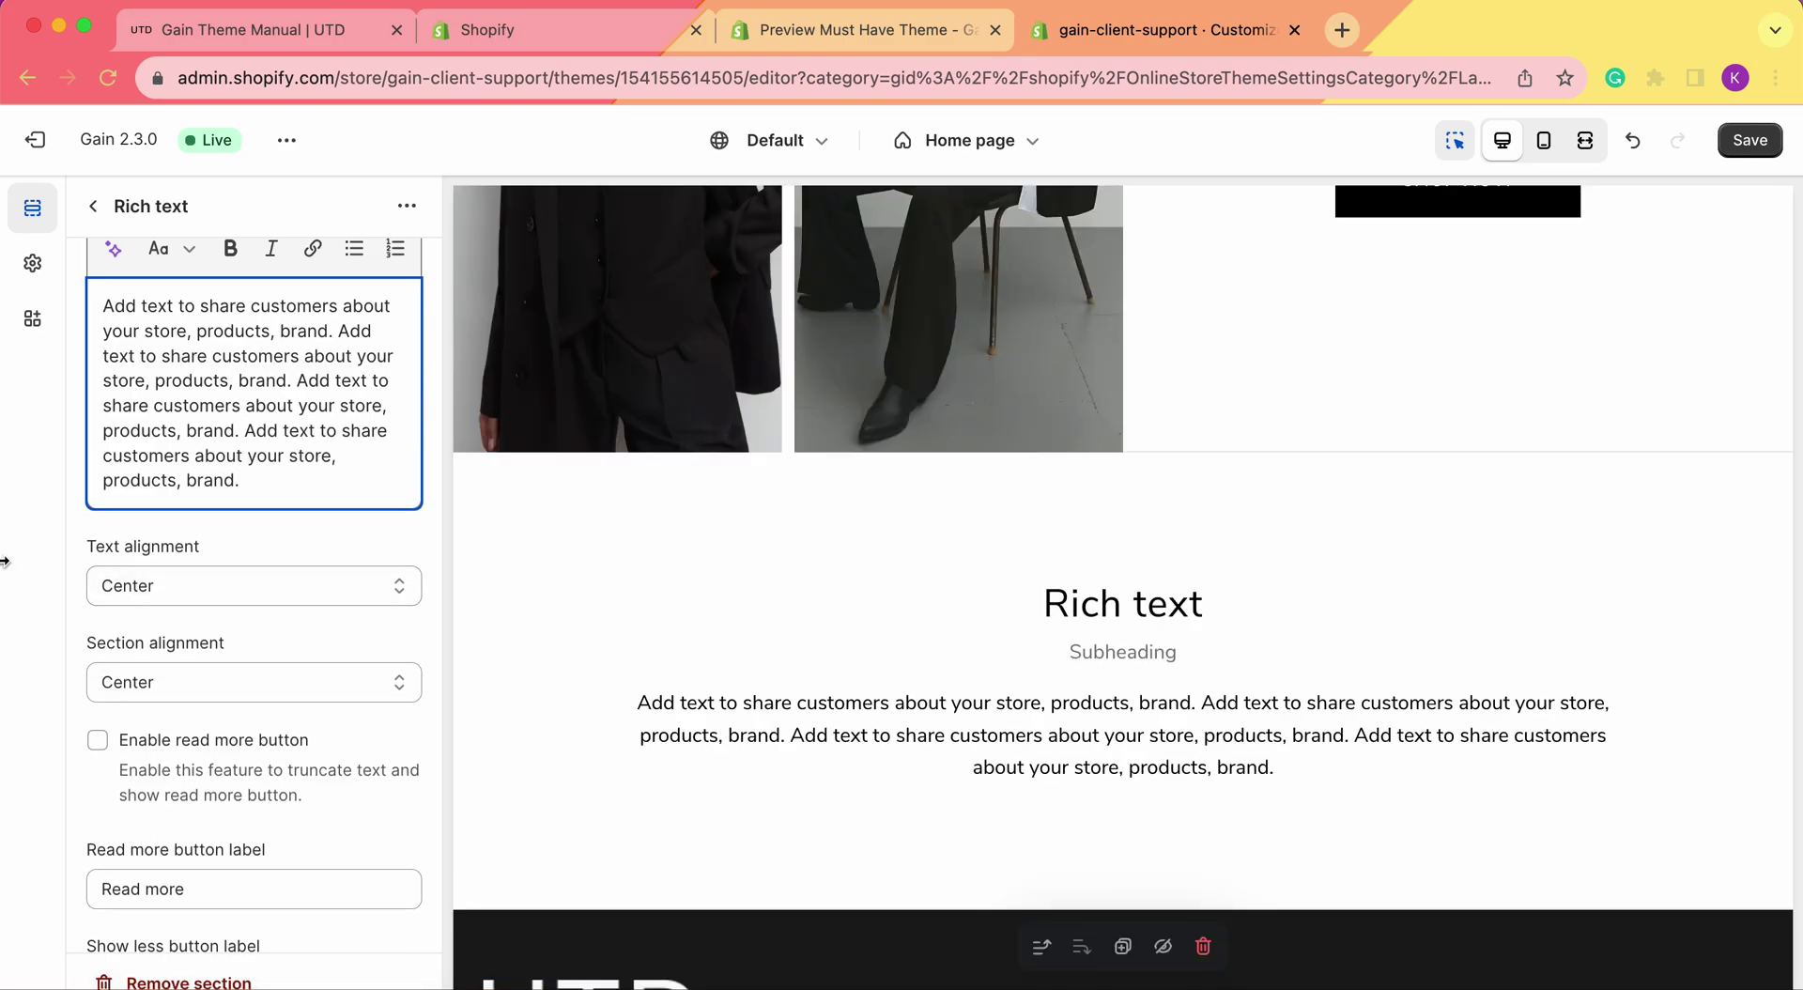
click(41, 592)
Enable the read more button for the Rich text section and try expanding and collapsing the text in the preview.
scroll(122, 690, down, 1)
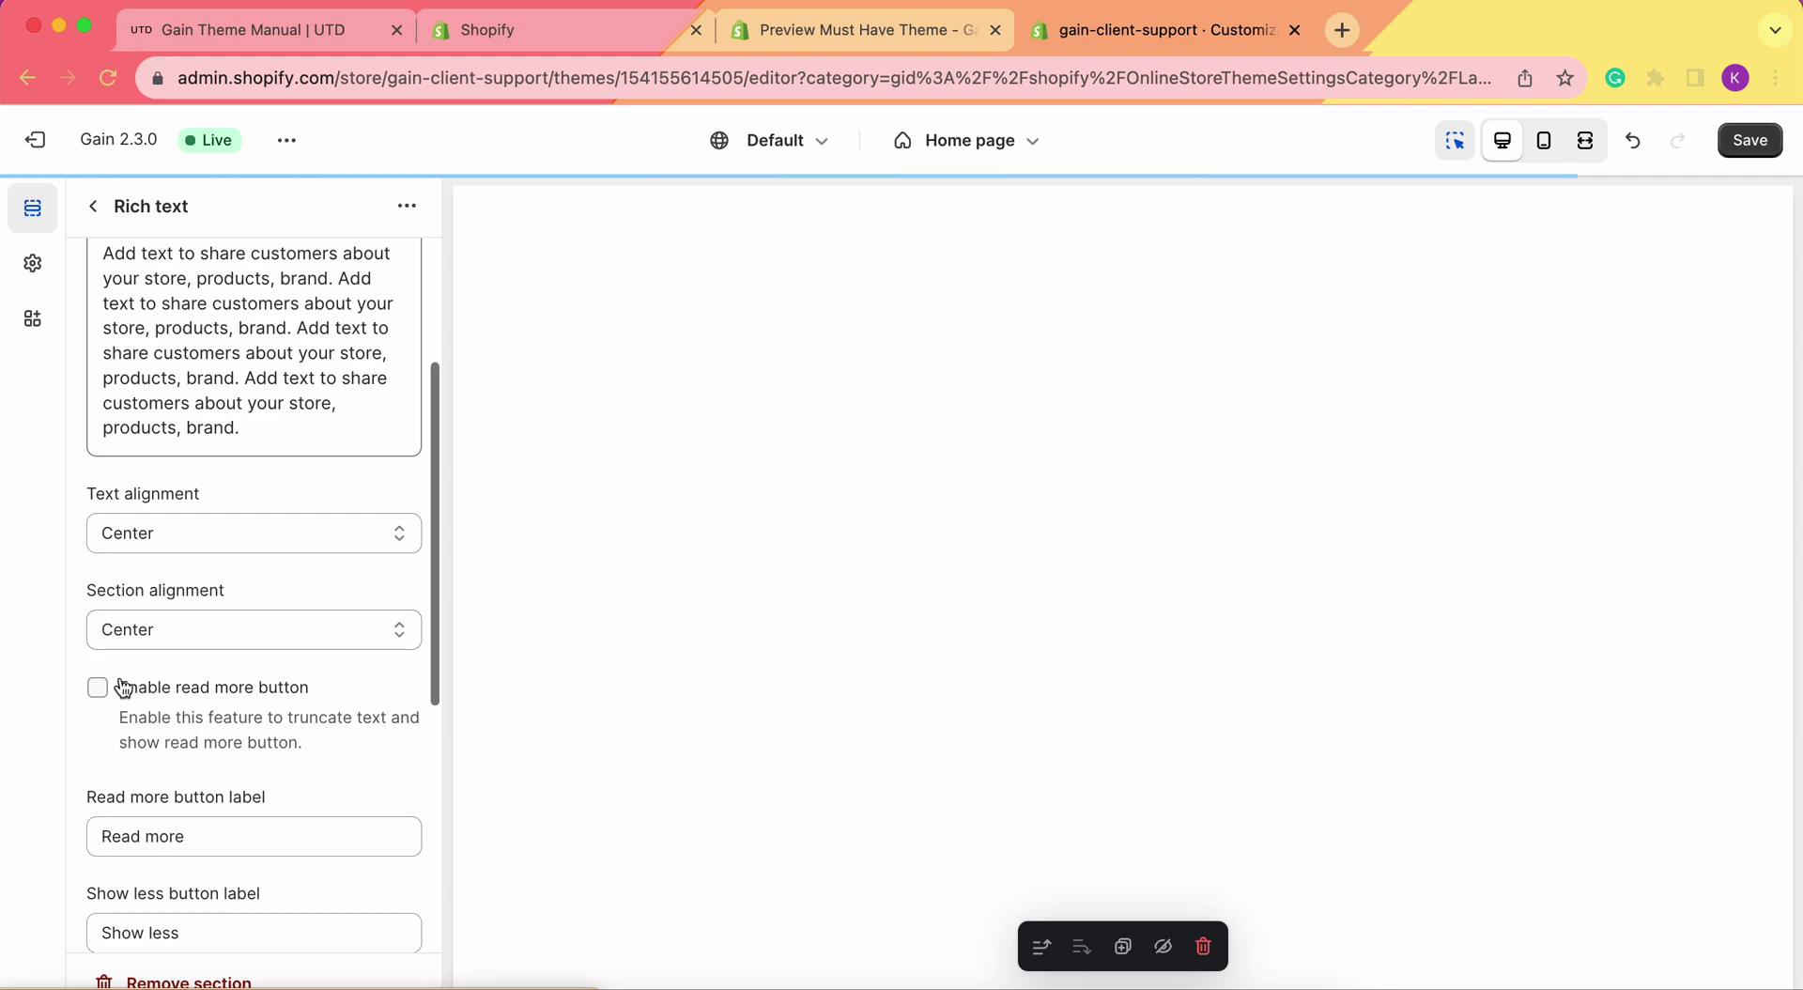
click(97, 695)
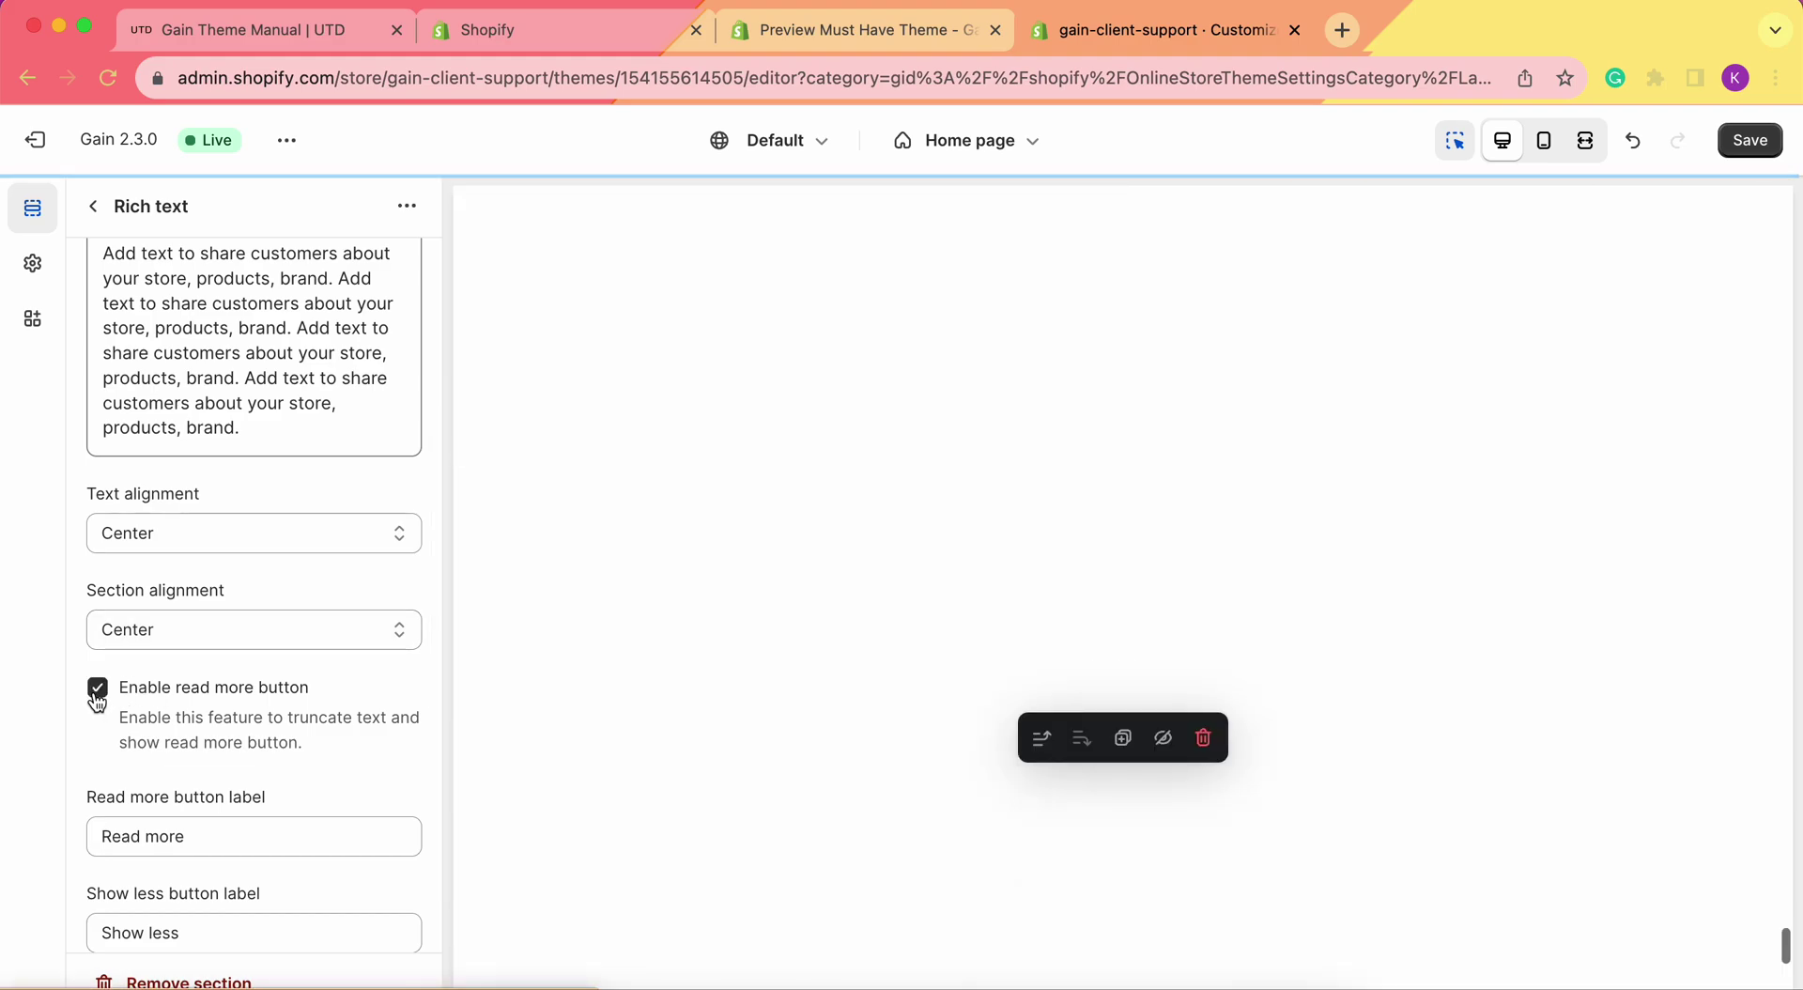
scroll(1281, 738, down, 2)
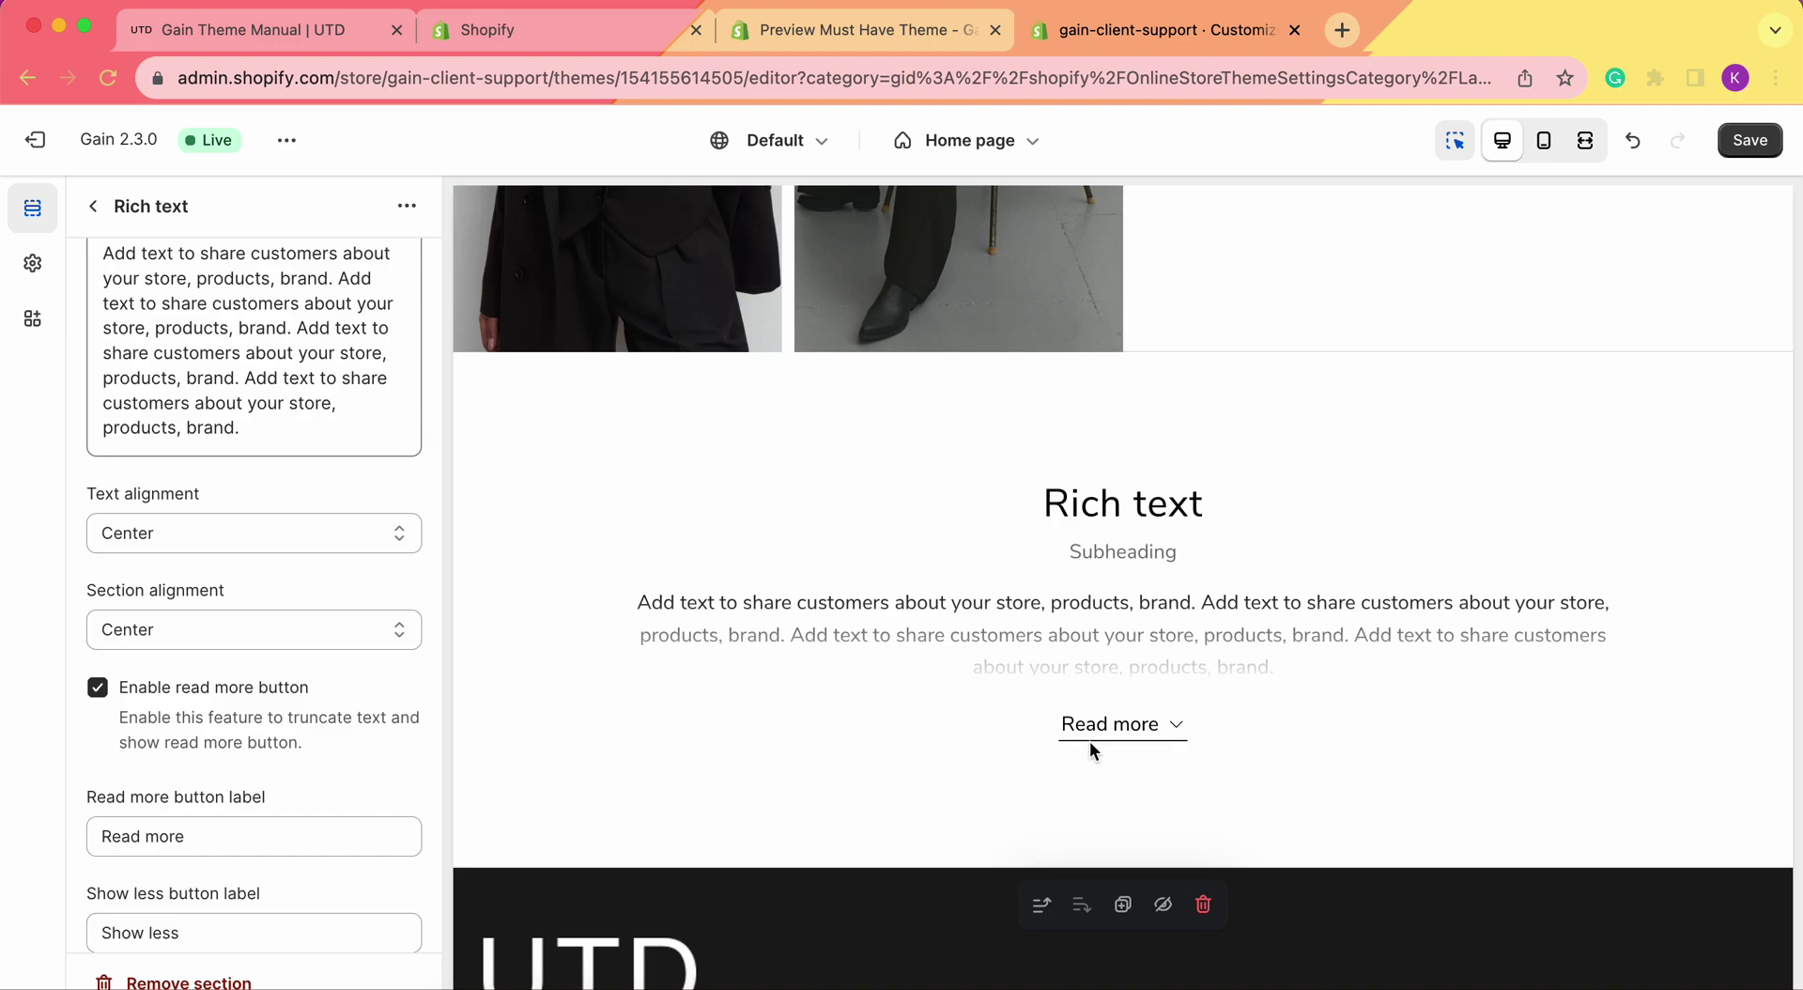
click(1180, 730)
click(1180, 730)
Append three more copies of the sentence to the Rich text body and try the Read more toggle in the preview.
key(super+v)
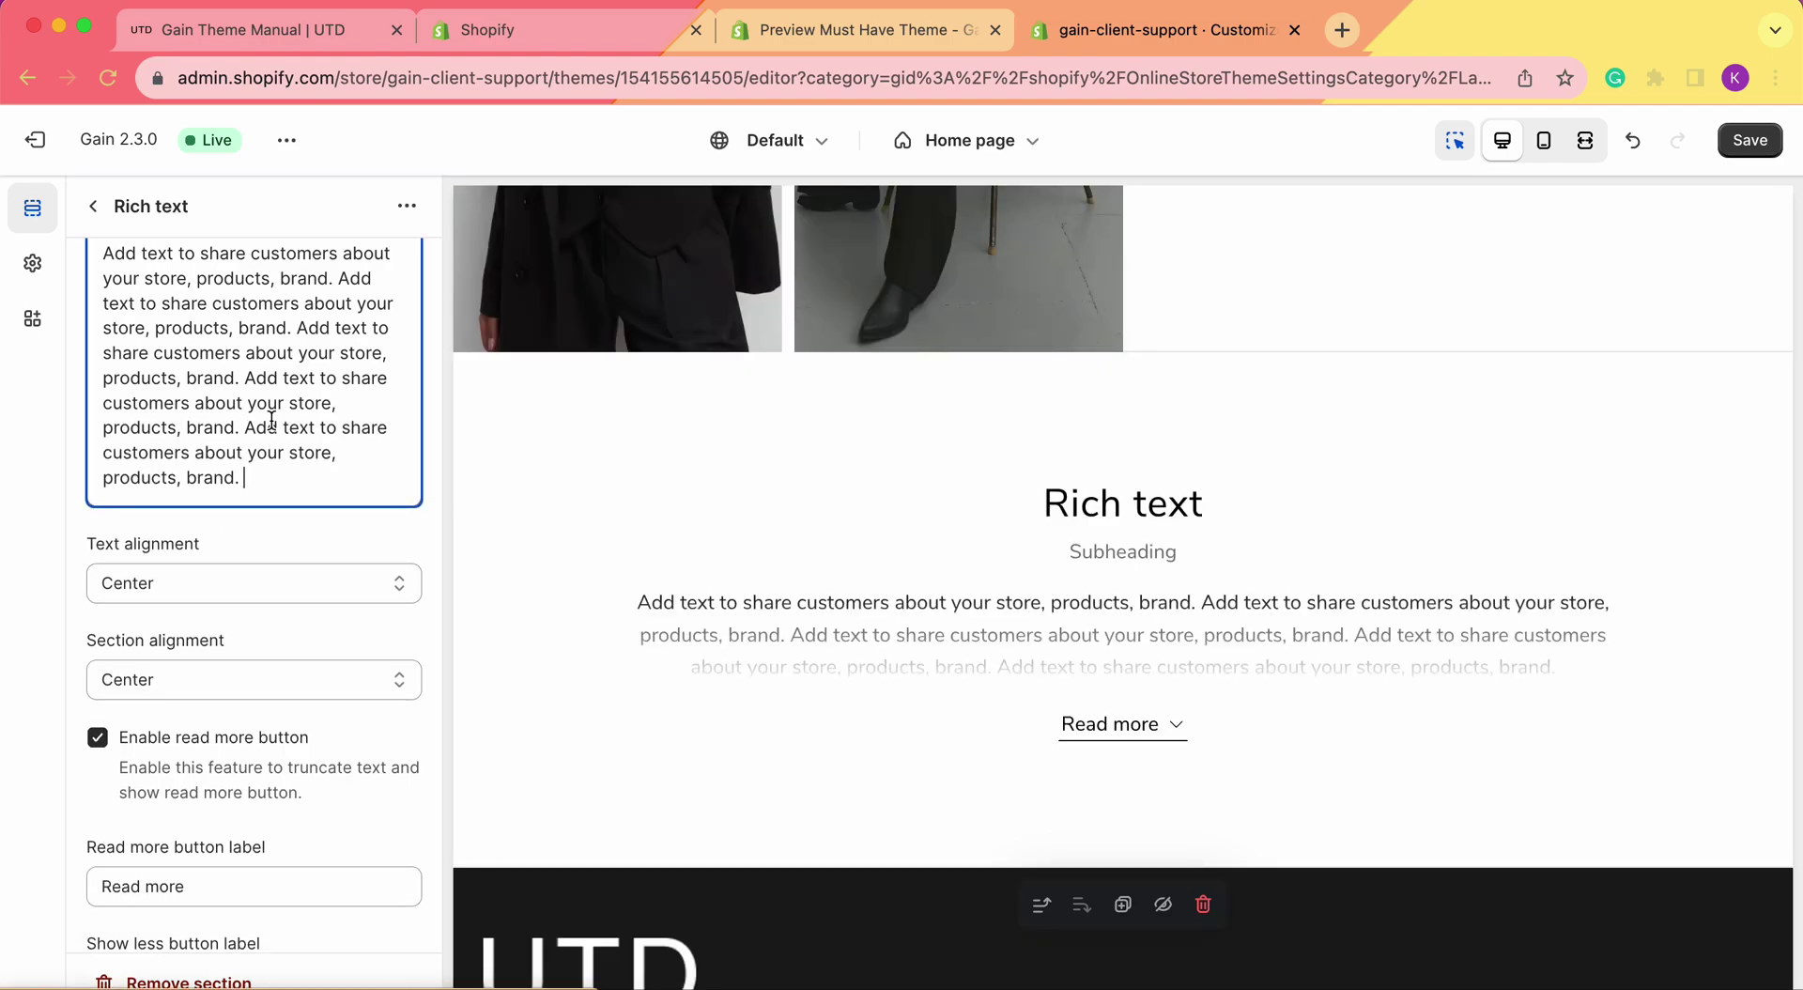
key(super+v)
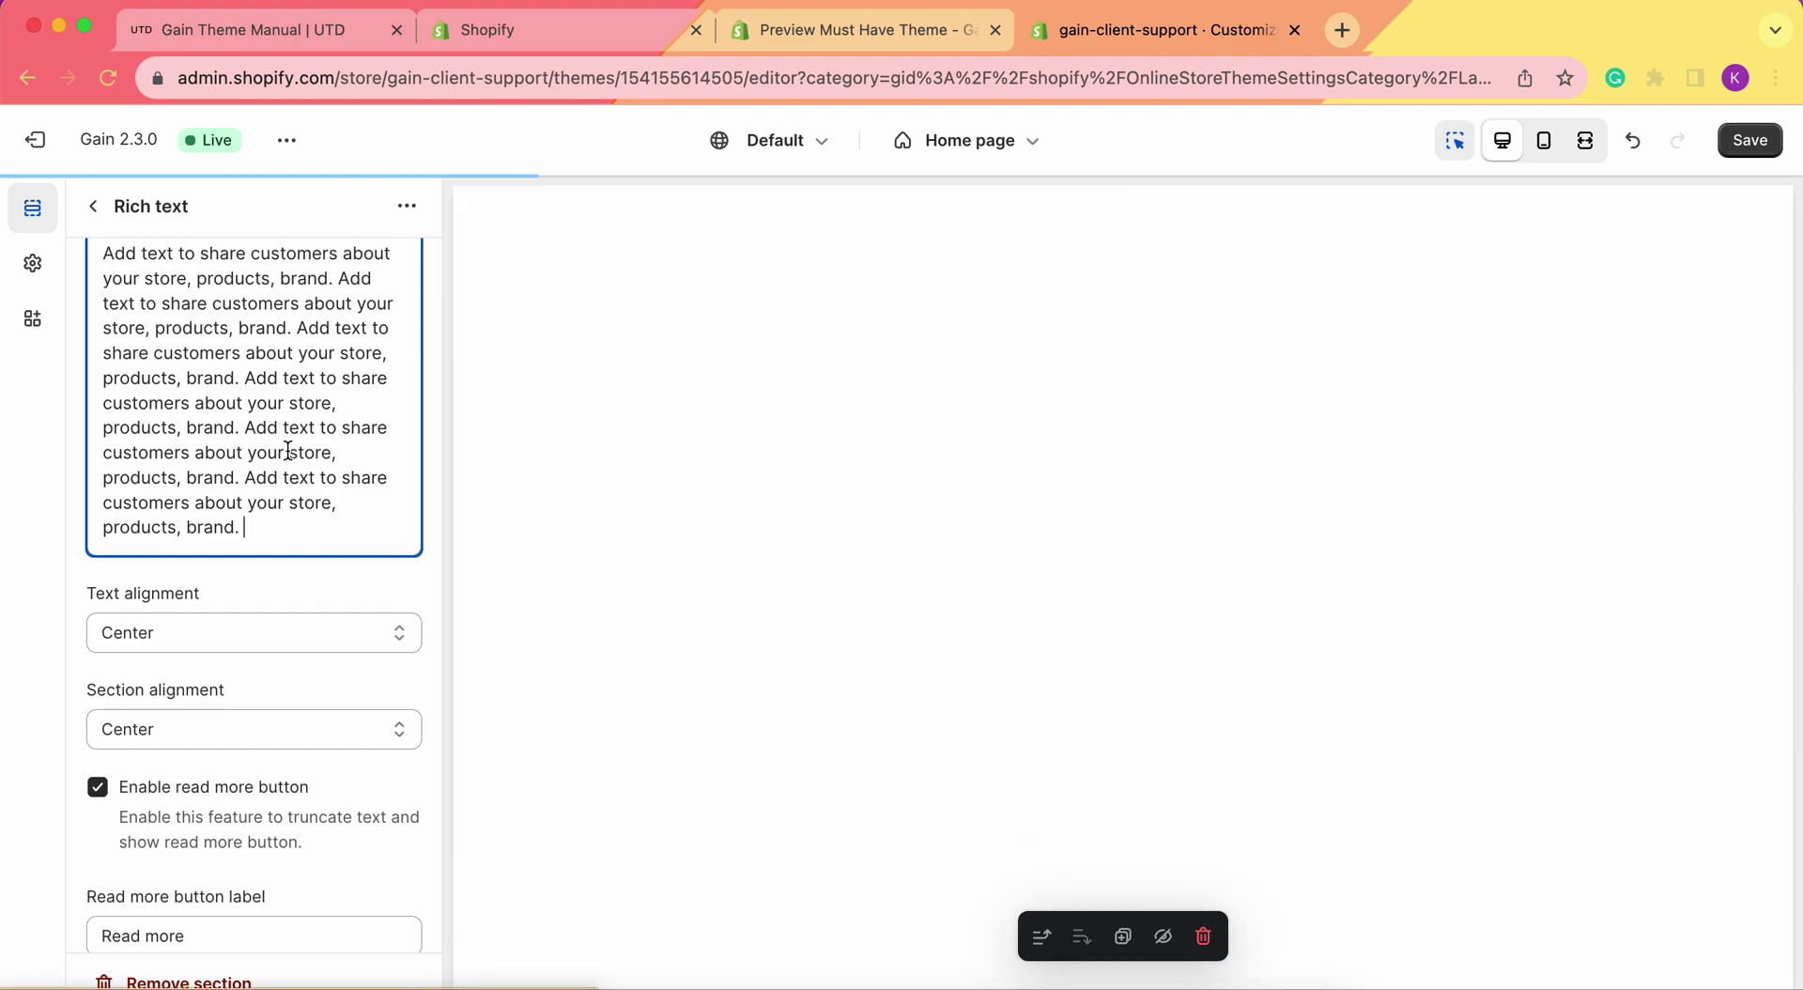
text(Add text to share customers about your store, products, brand.)
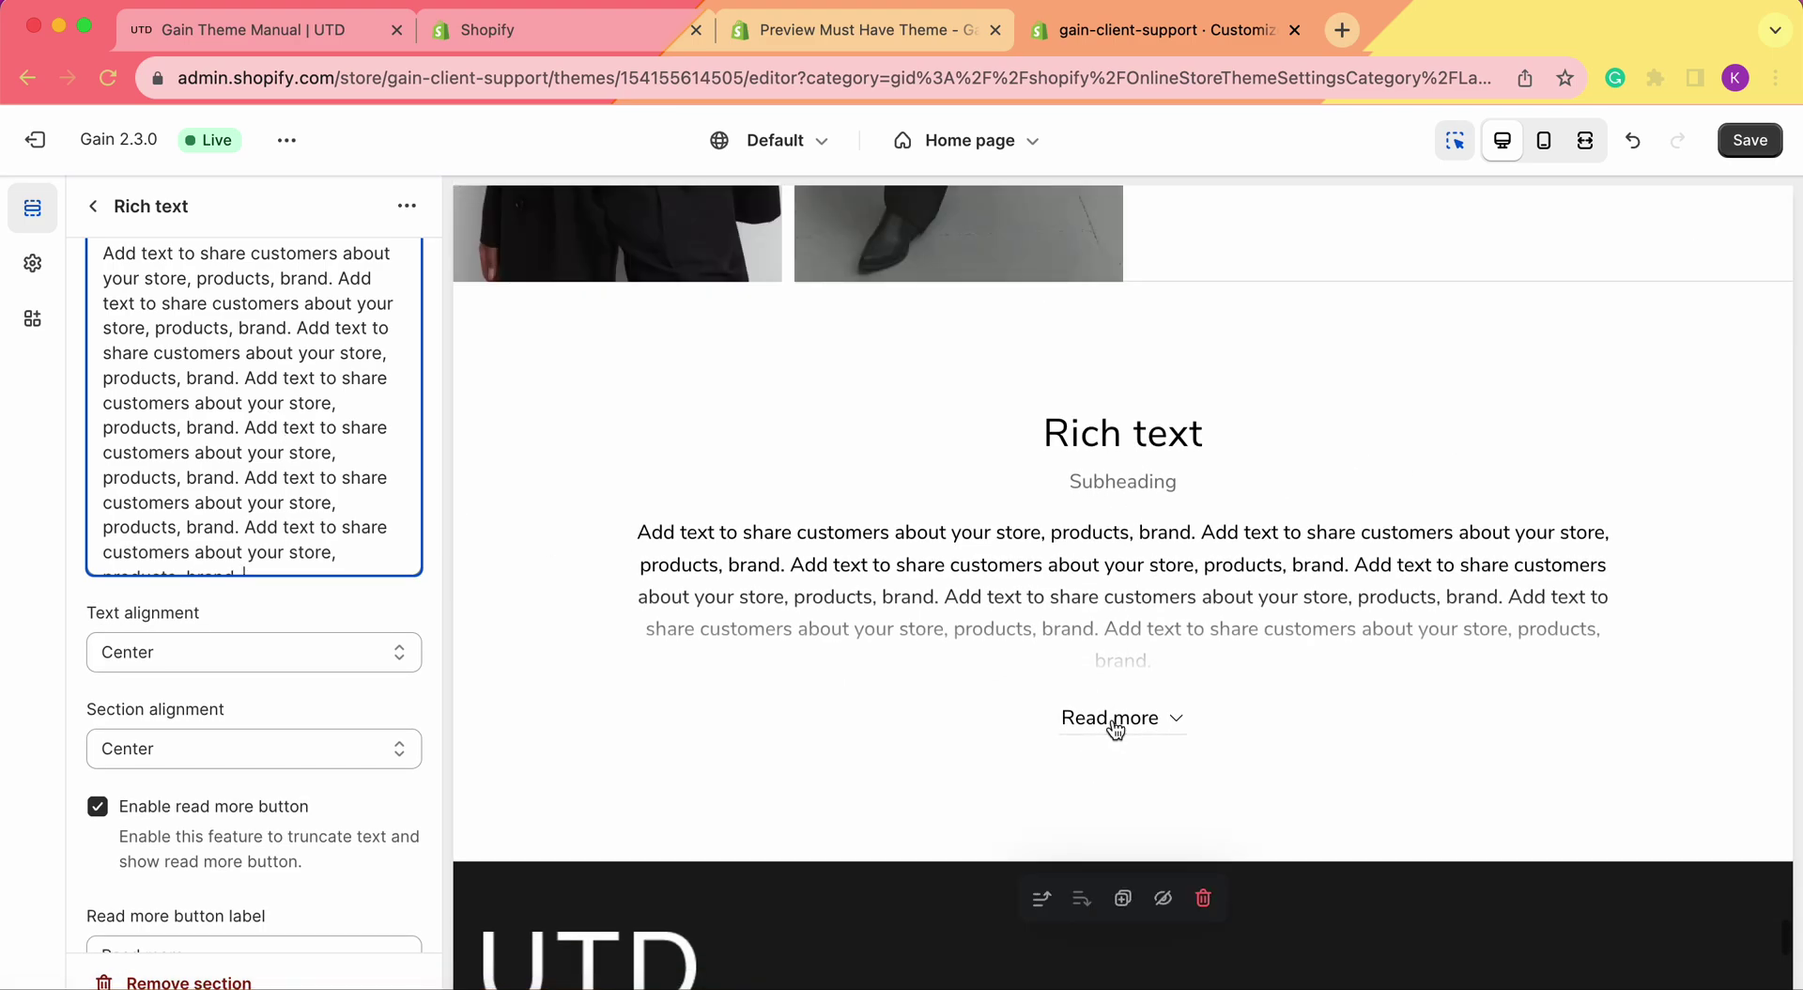
click(1163, 725)
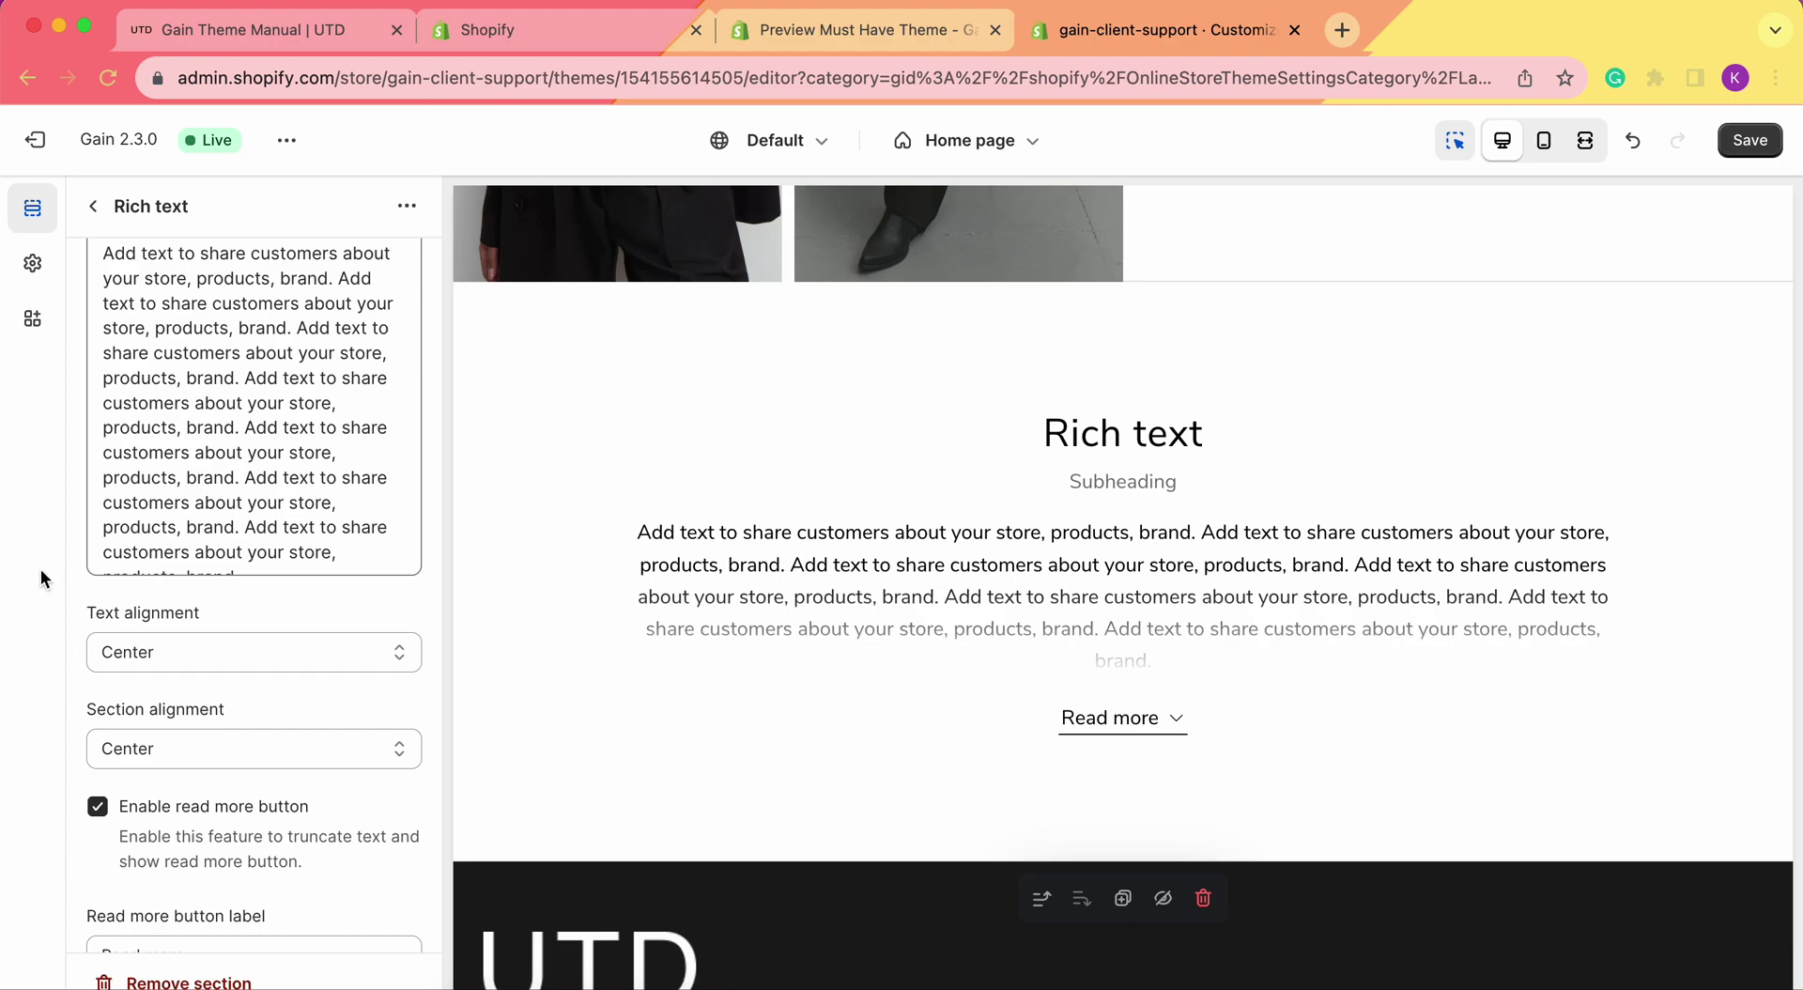
Disable the read more button and delete all body text from the Rich text section.
scroll(80, 563, up, 1)
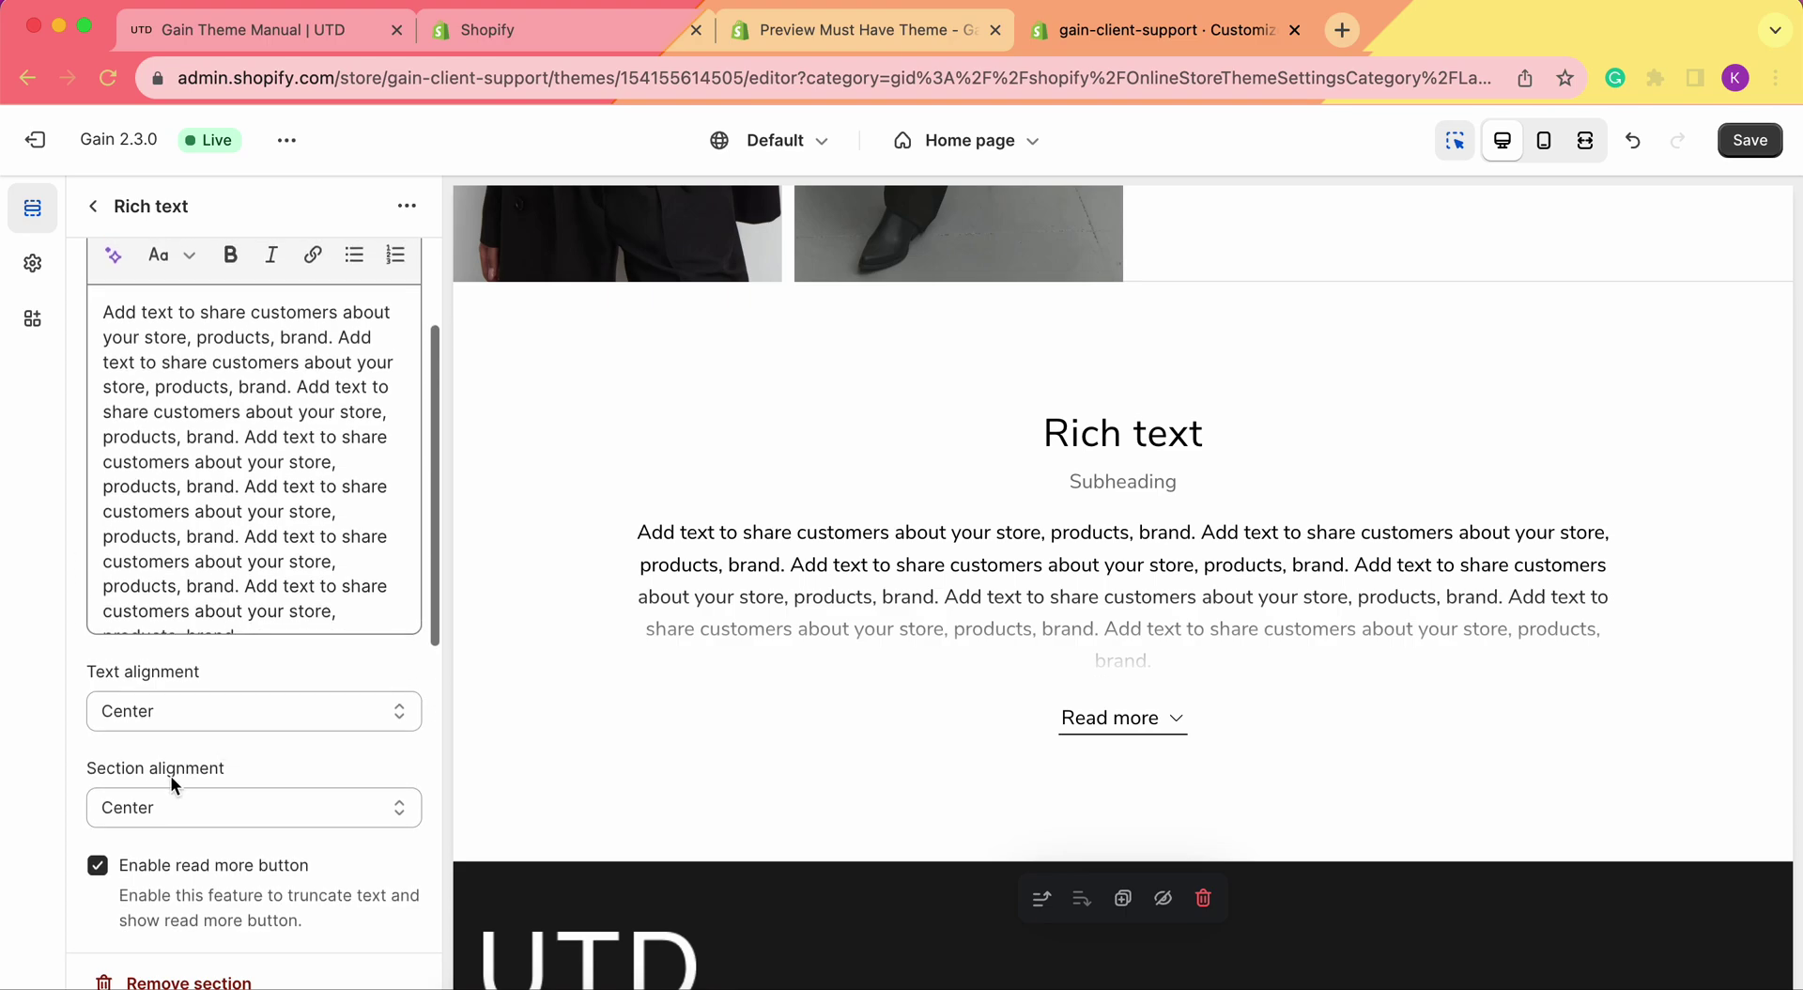
click(95, 876)
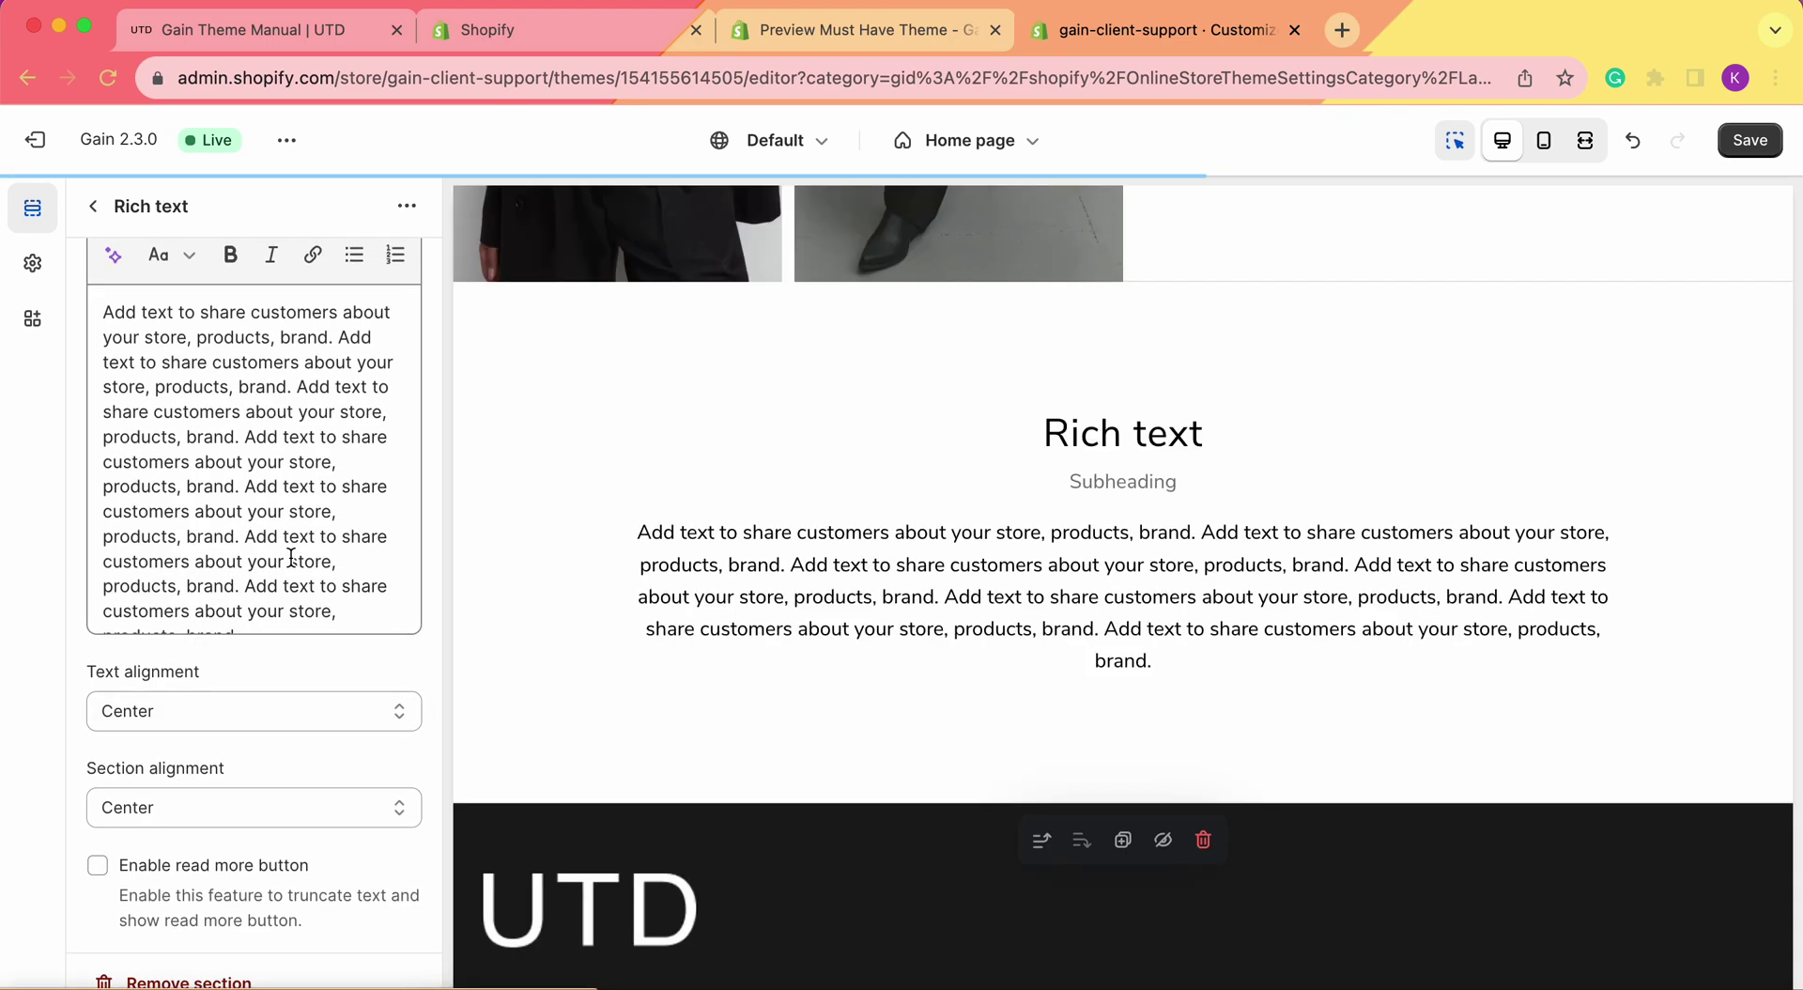
triple_click(291, 557)
key(BackSpace)
scroll(291, 558, up, 5)
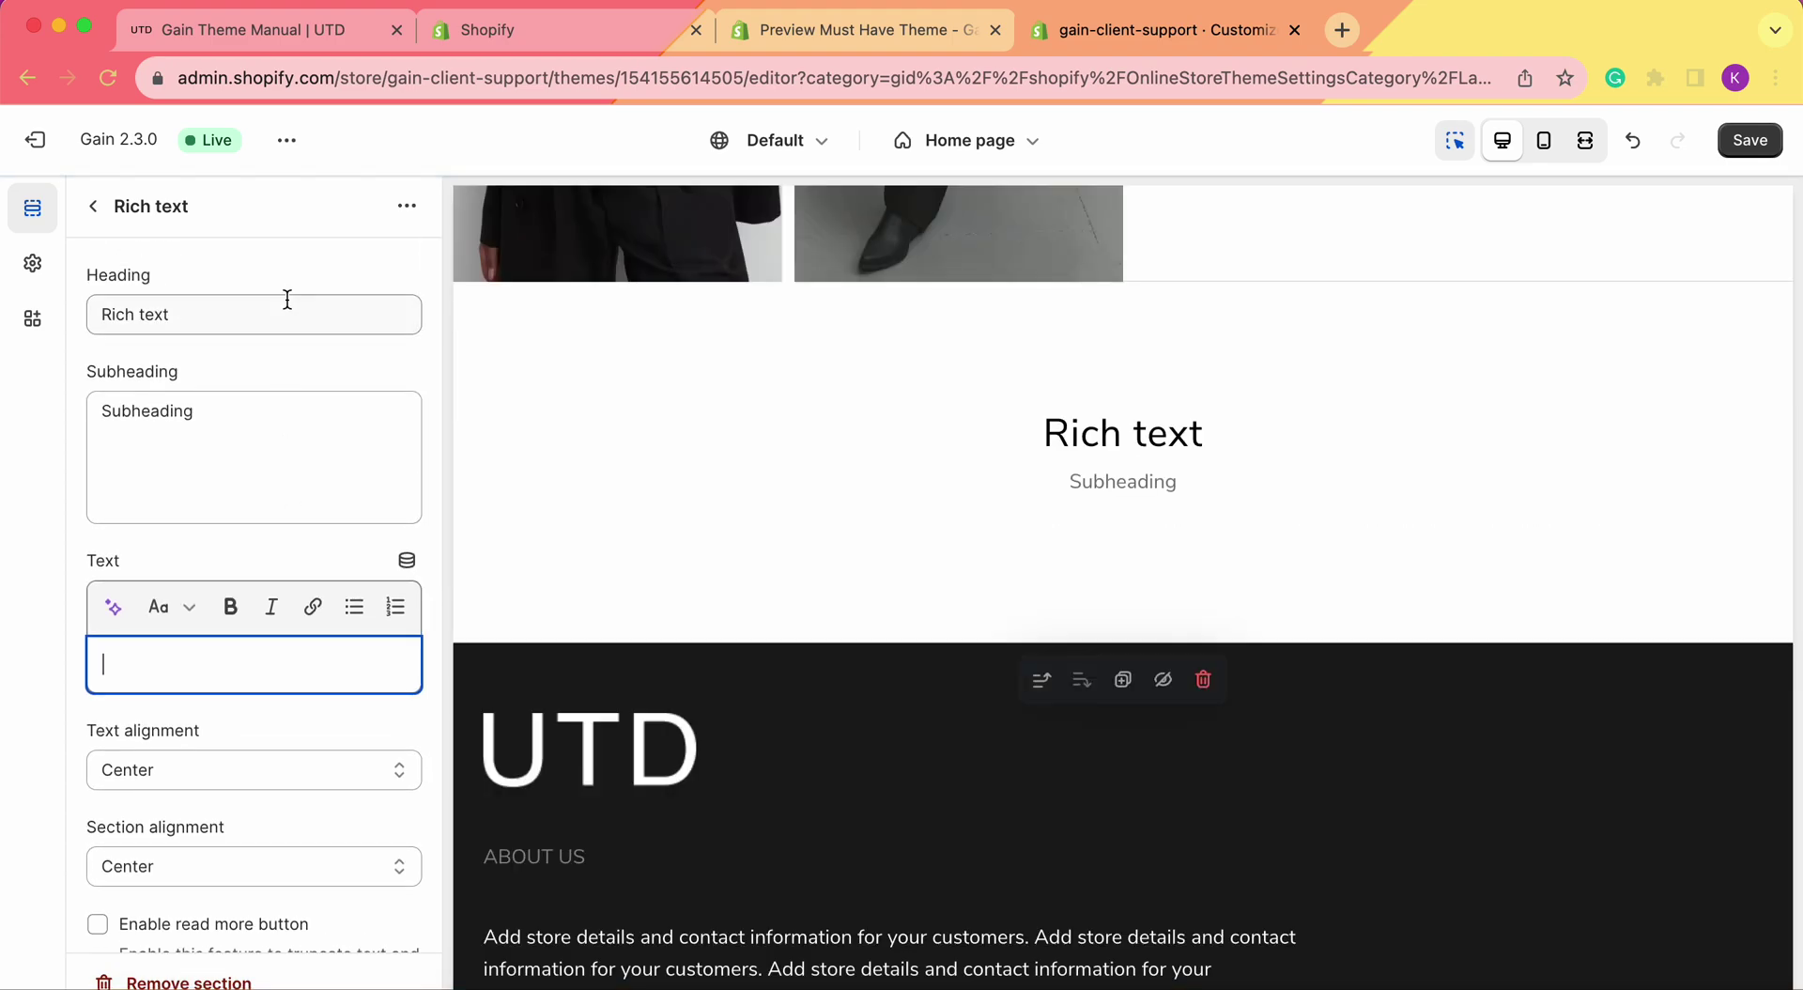
Change the Rich text section's heading to "Follow us" and clear its subheading.
triple_click(287, 299)
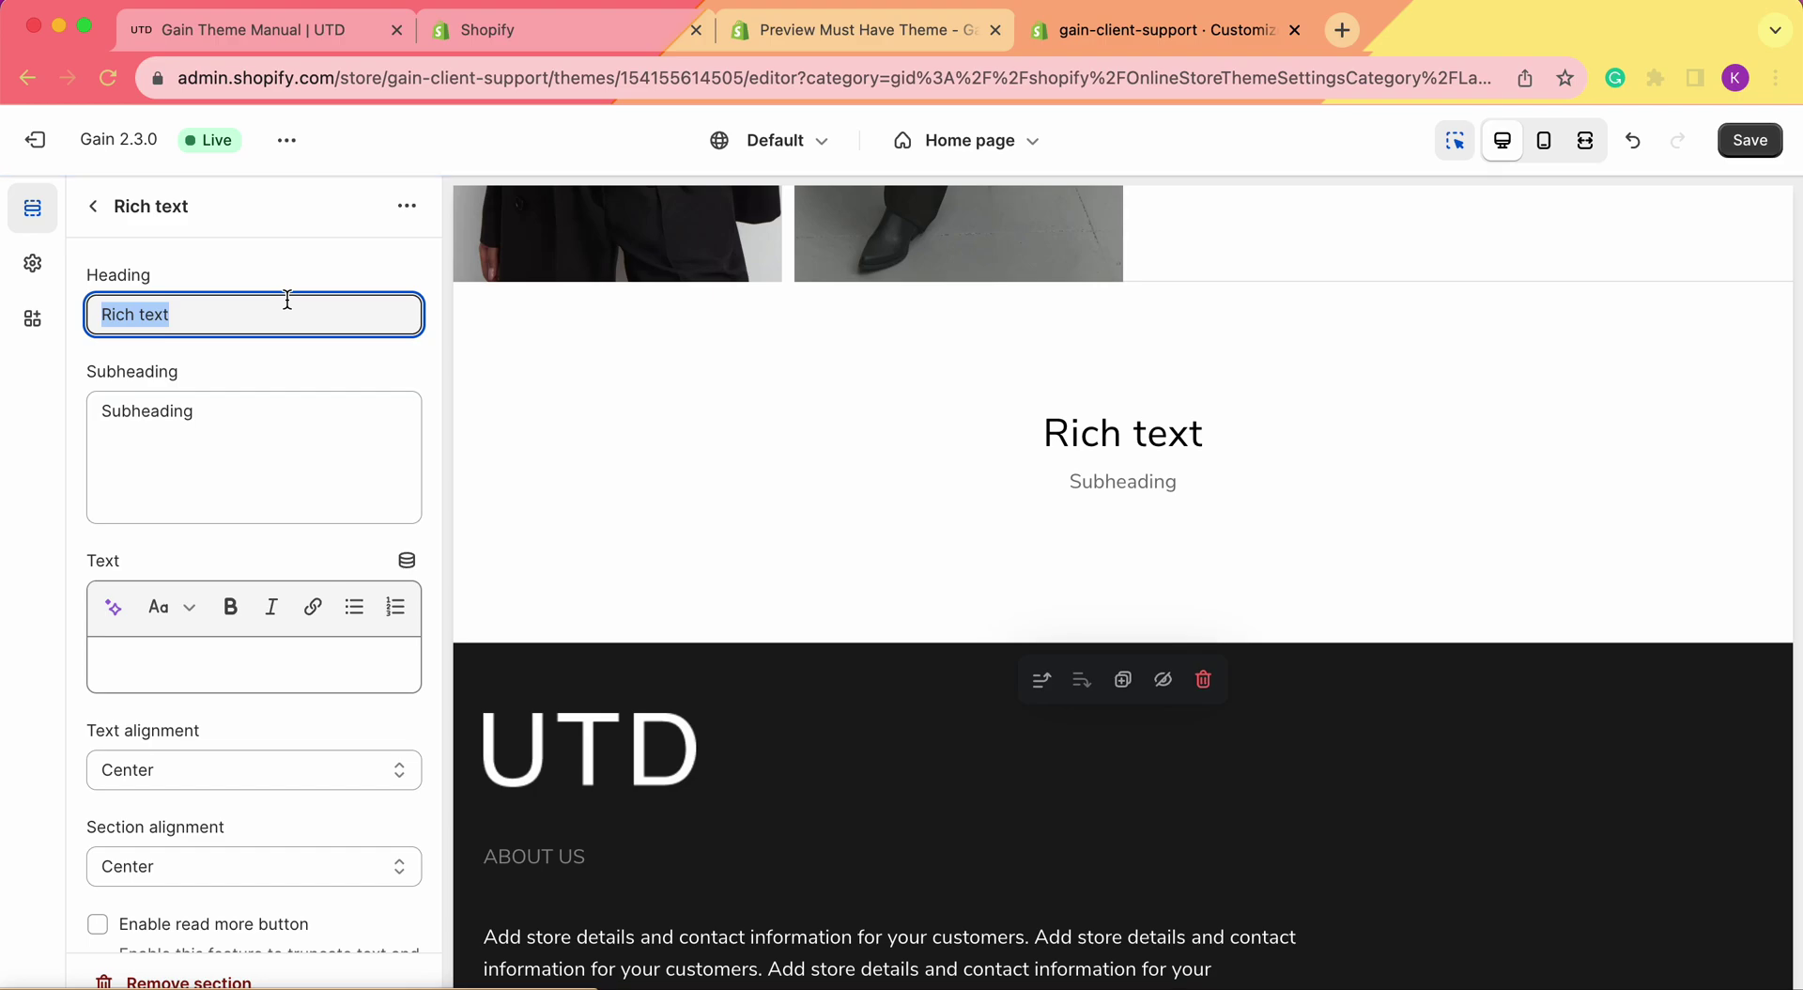
text(Follow)
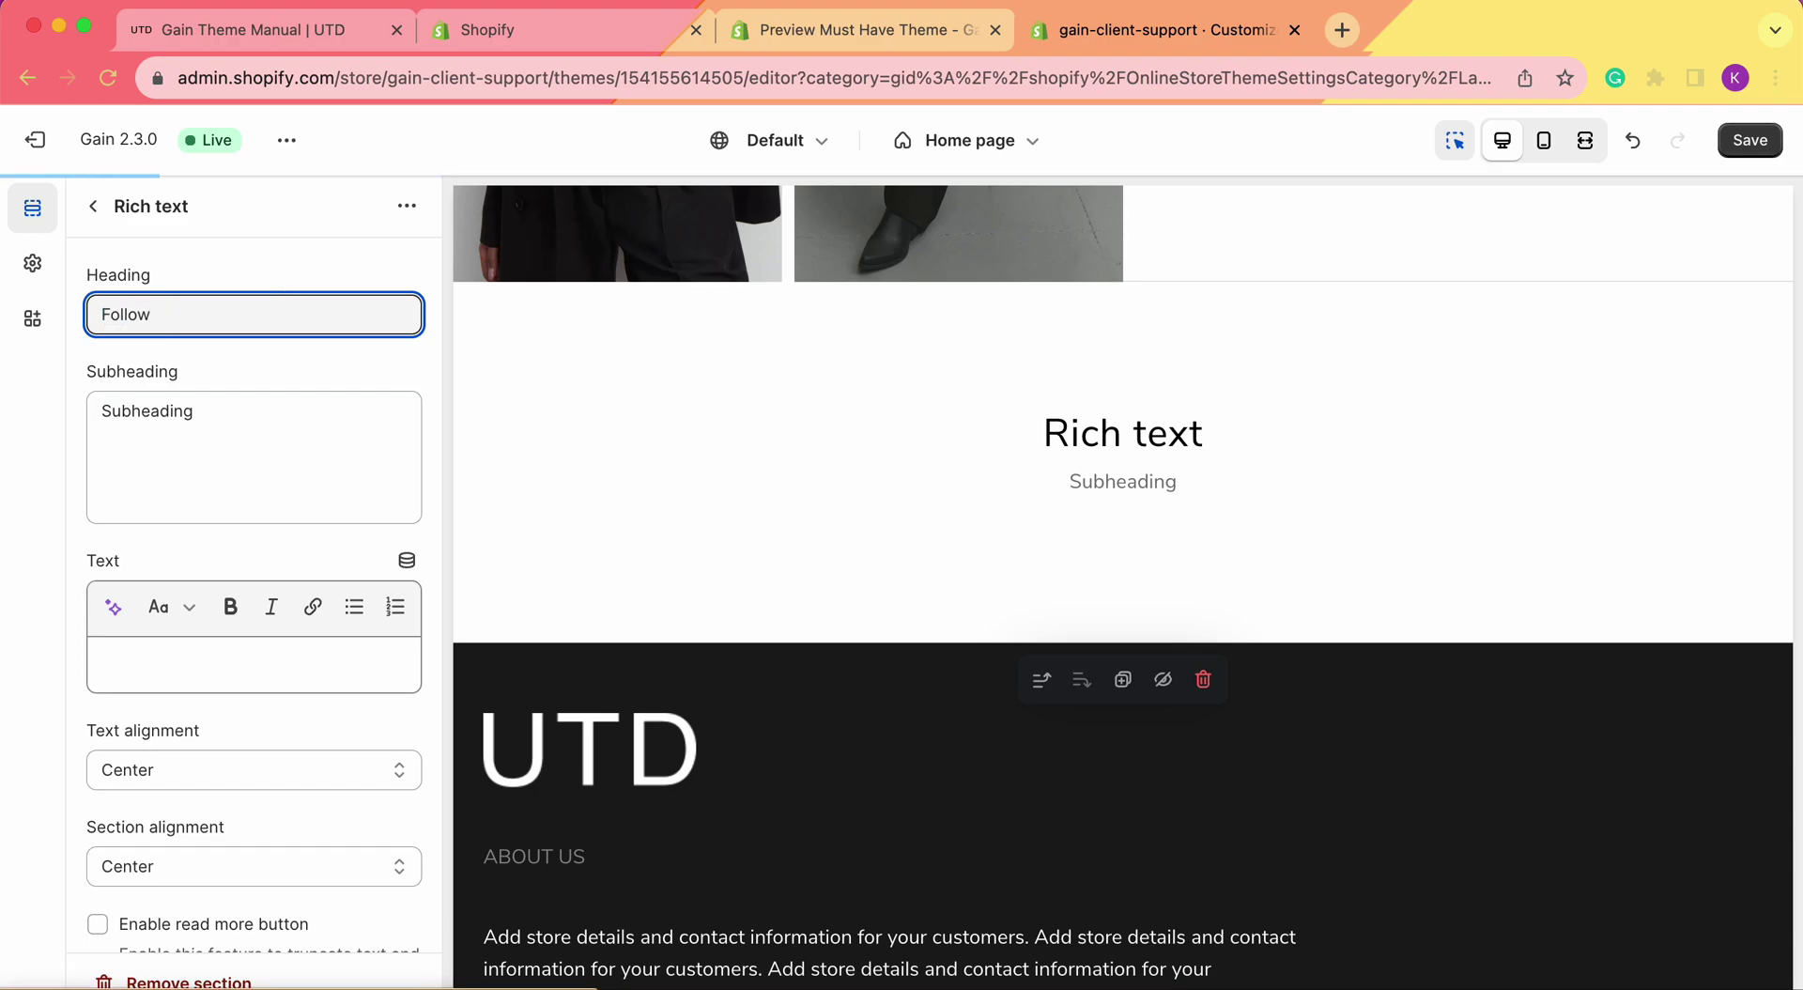
text( us)
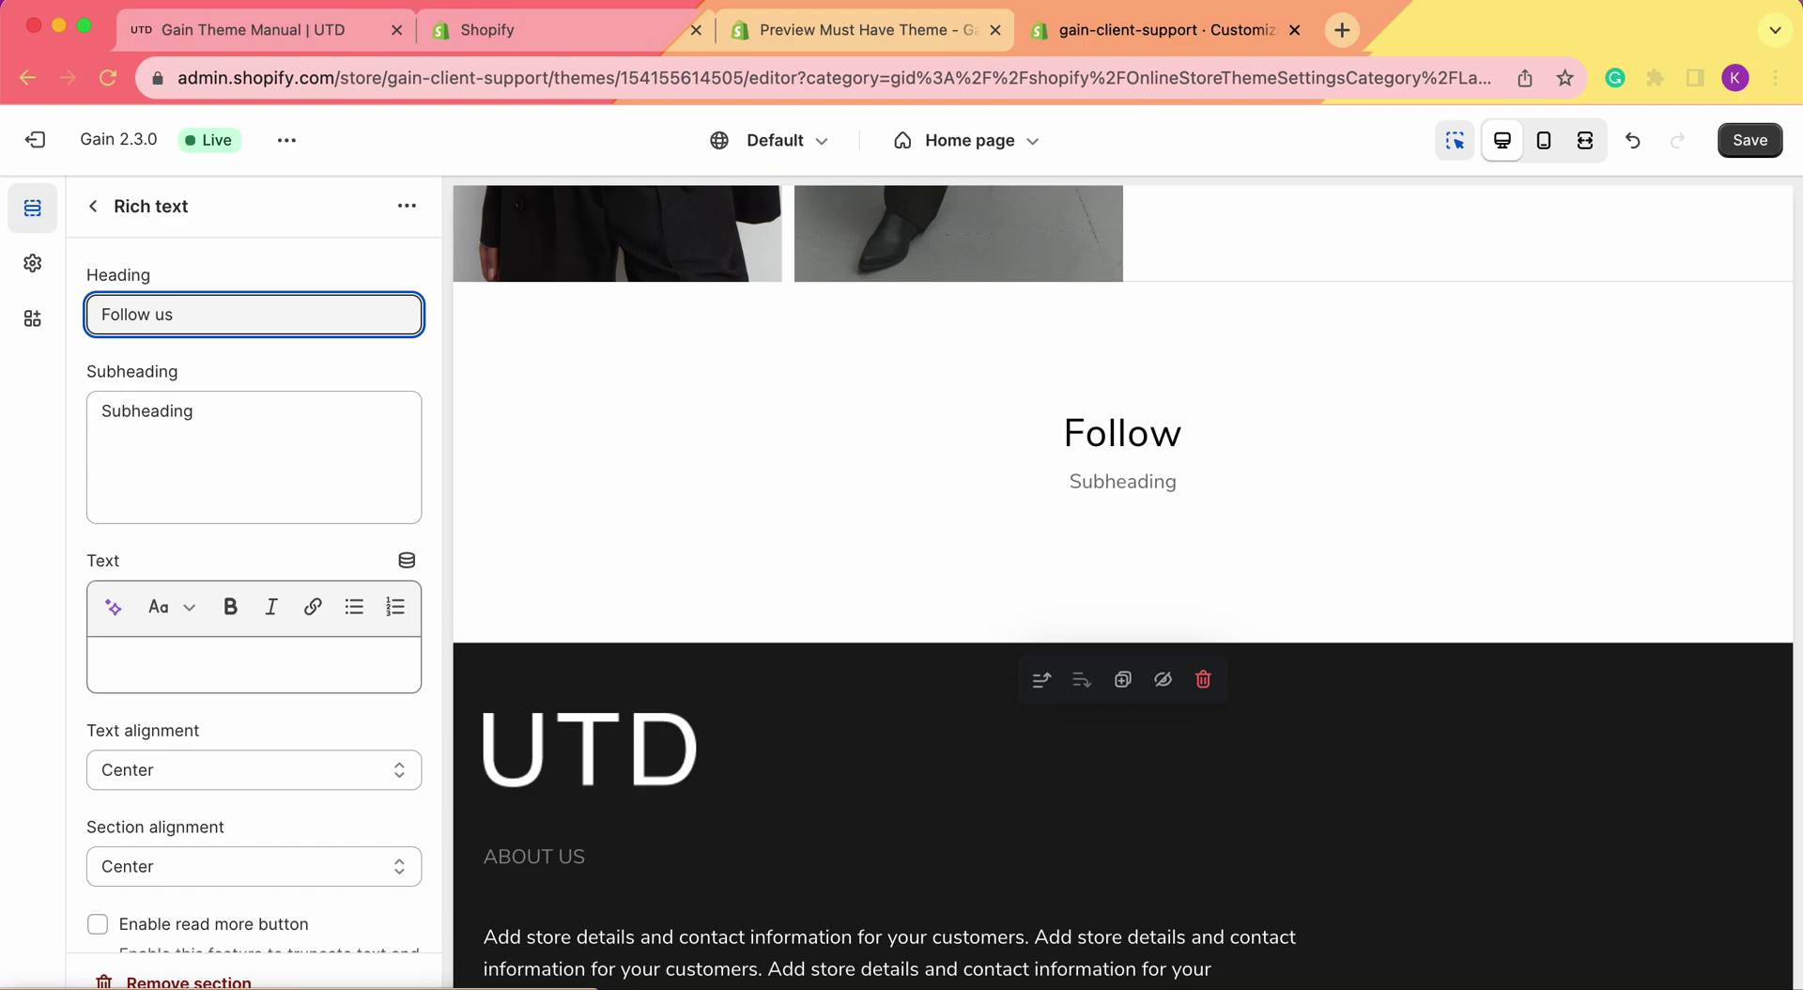
triple_click(265, 409)
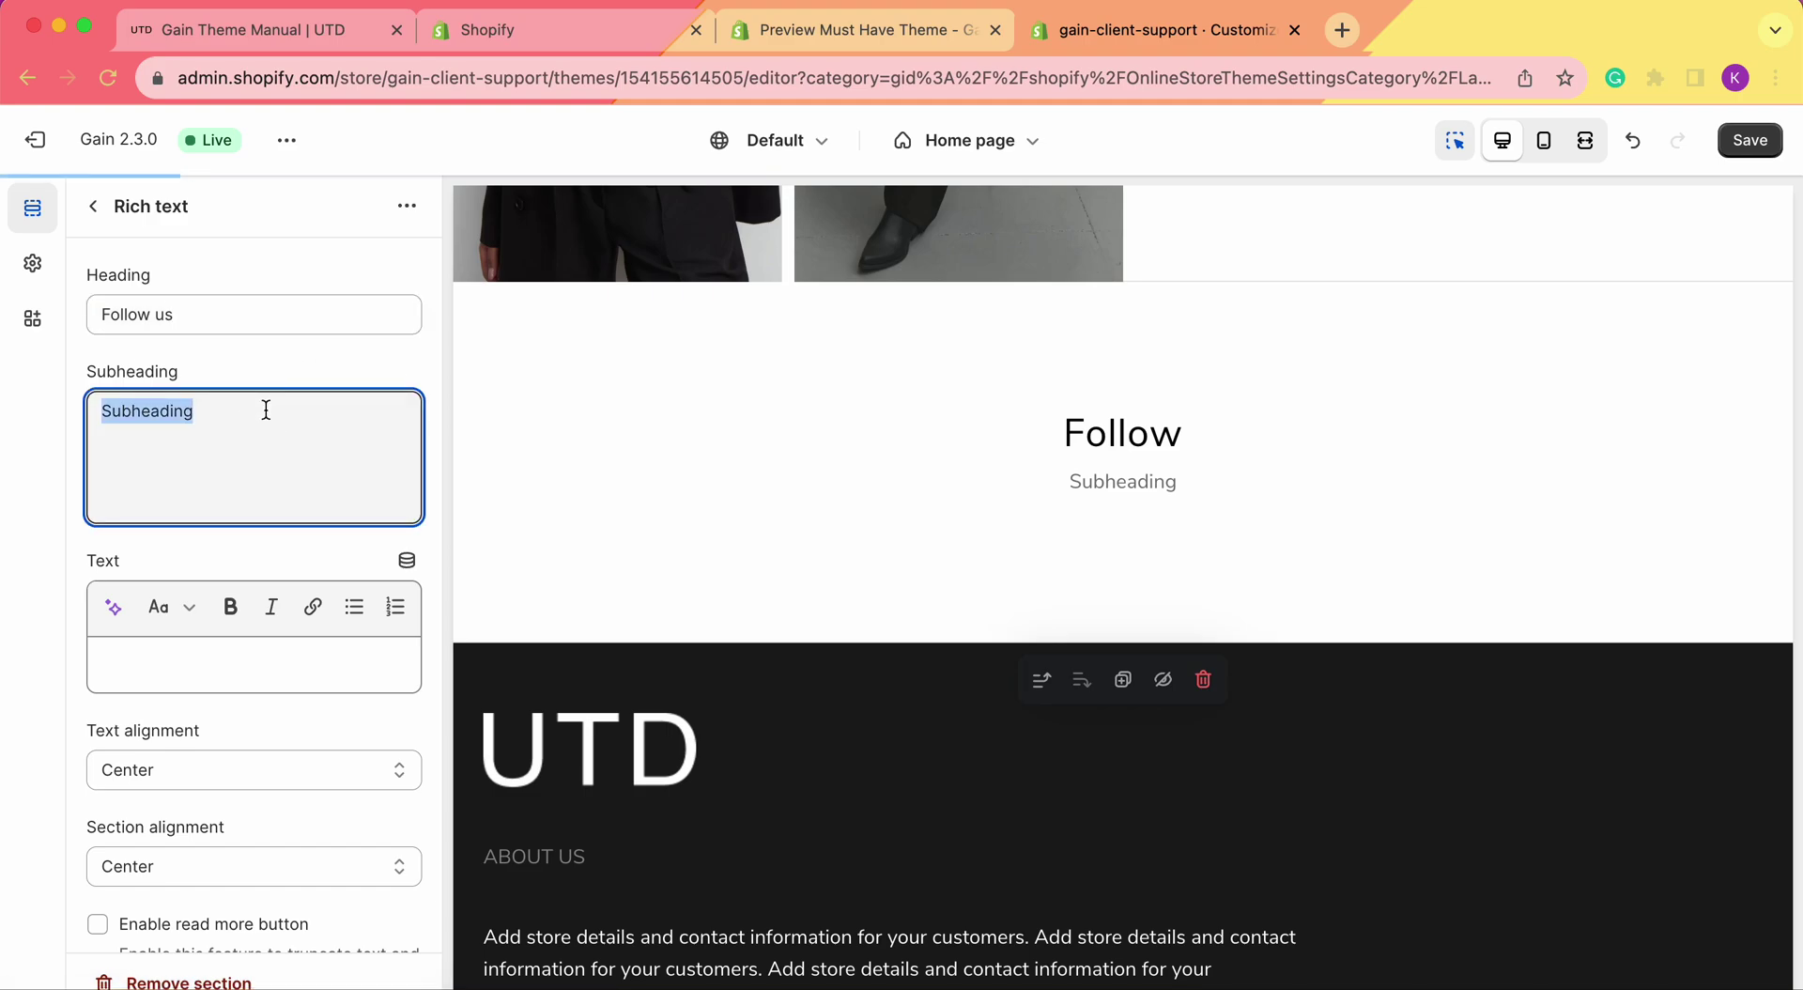
key(BackSpace)
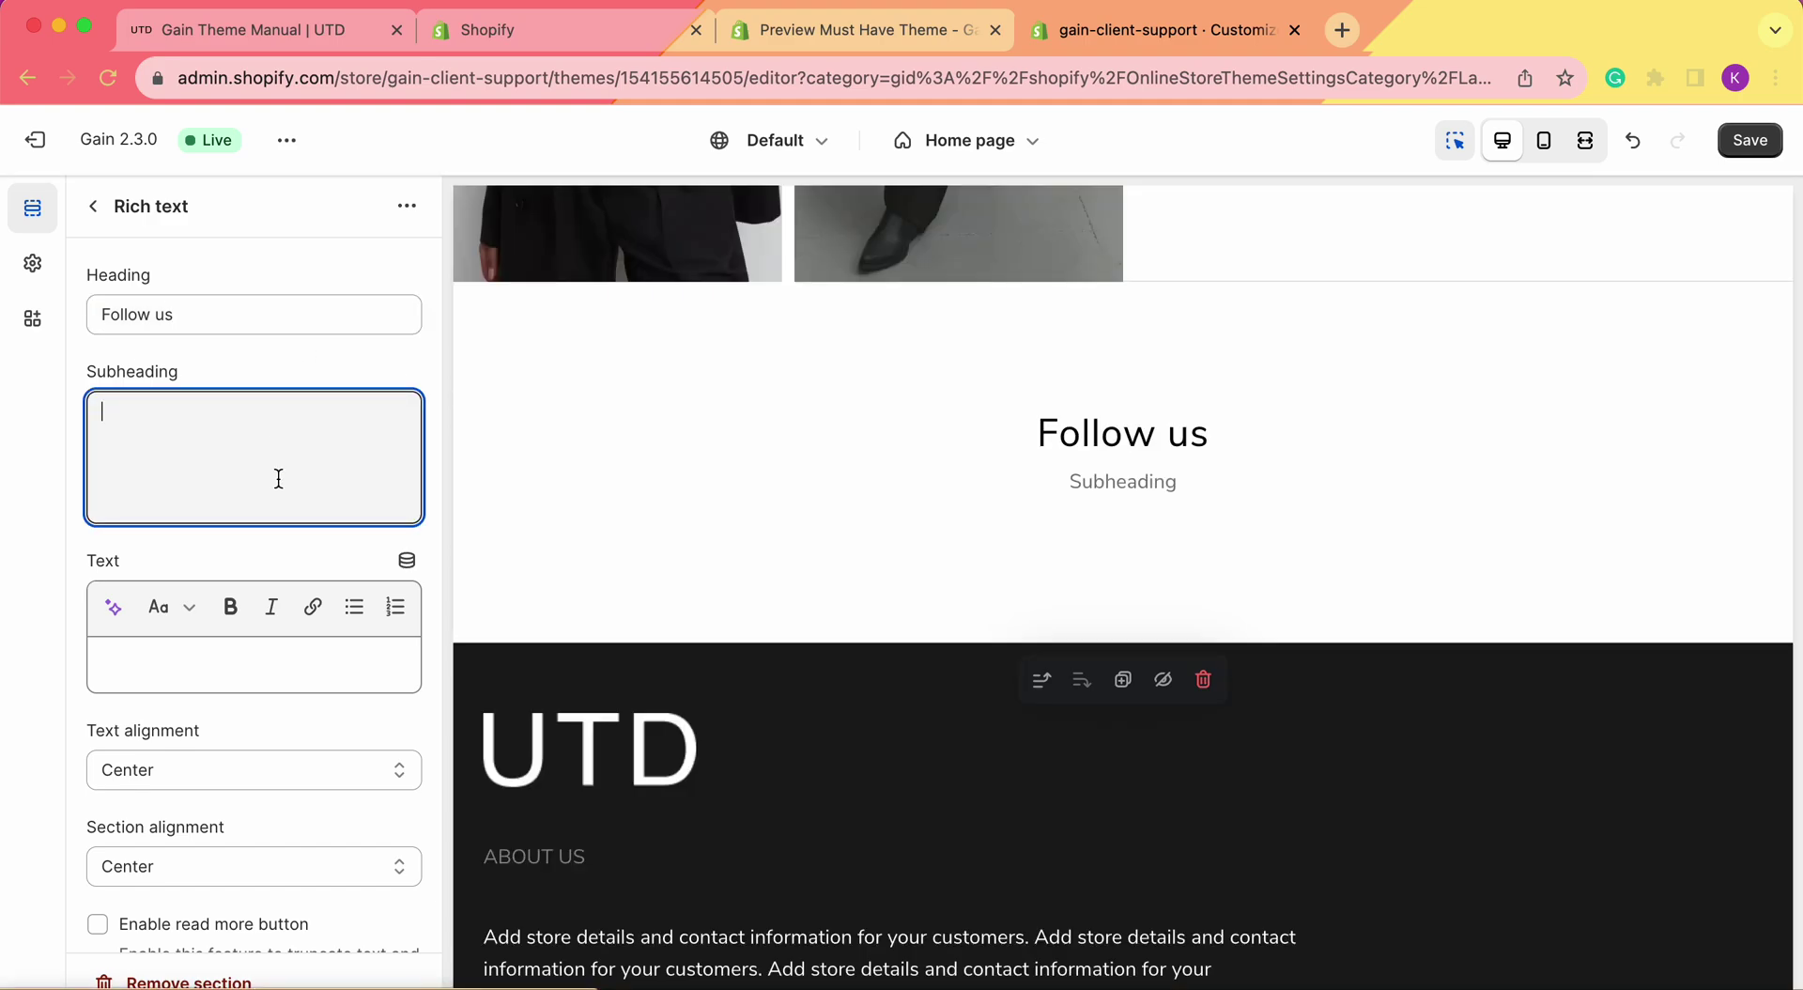
Enter "Follow us on Instagram • Follow us on Youtube" as the body text of the Rich text section.
click(253, 666)
scroll(223, 661, down, 1)
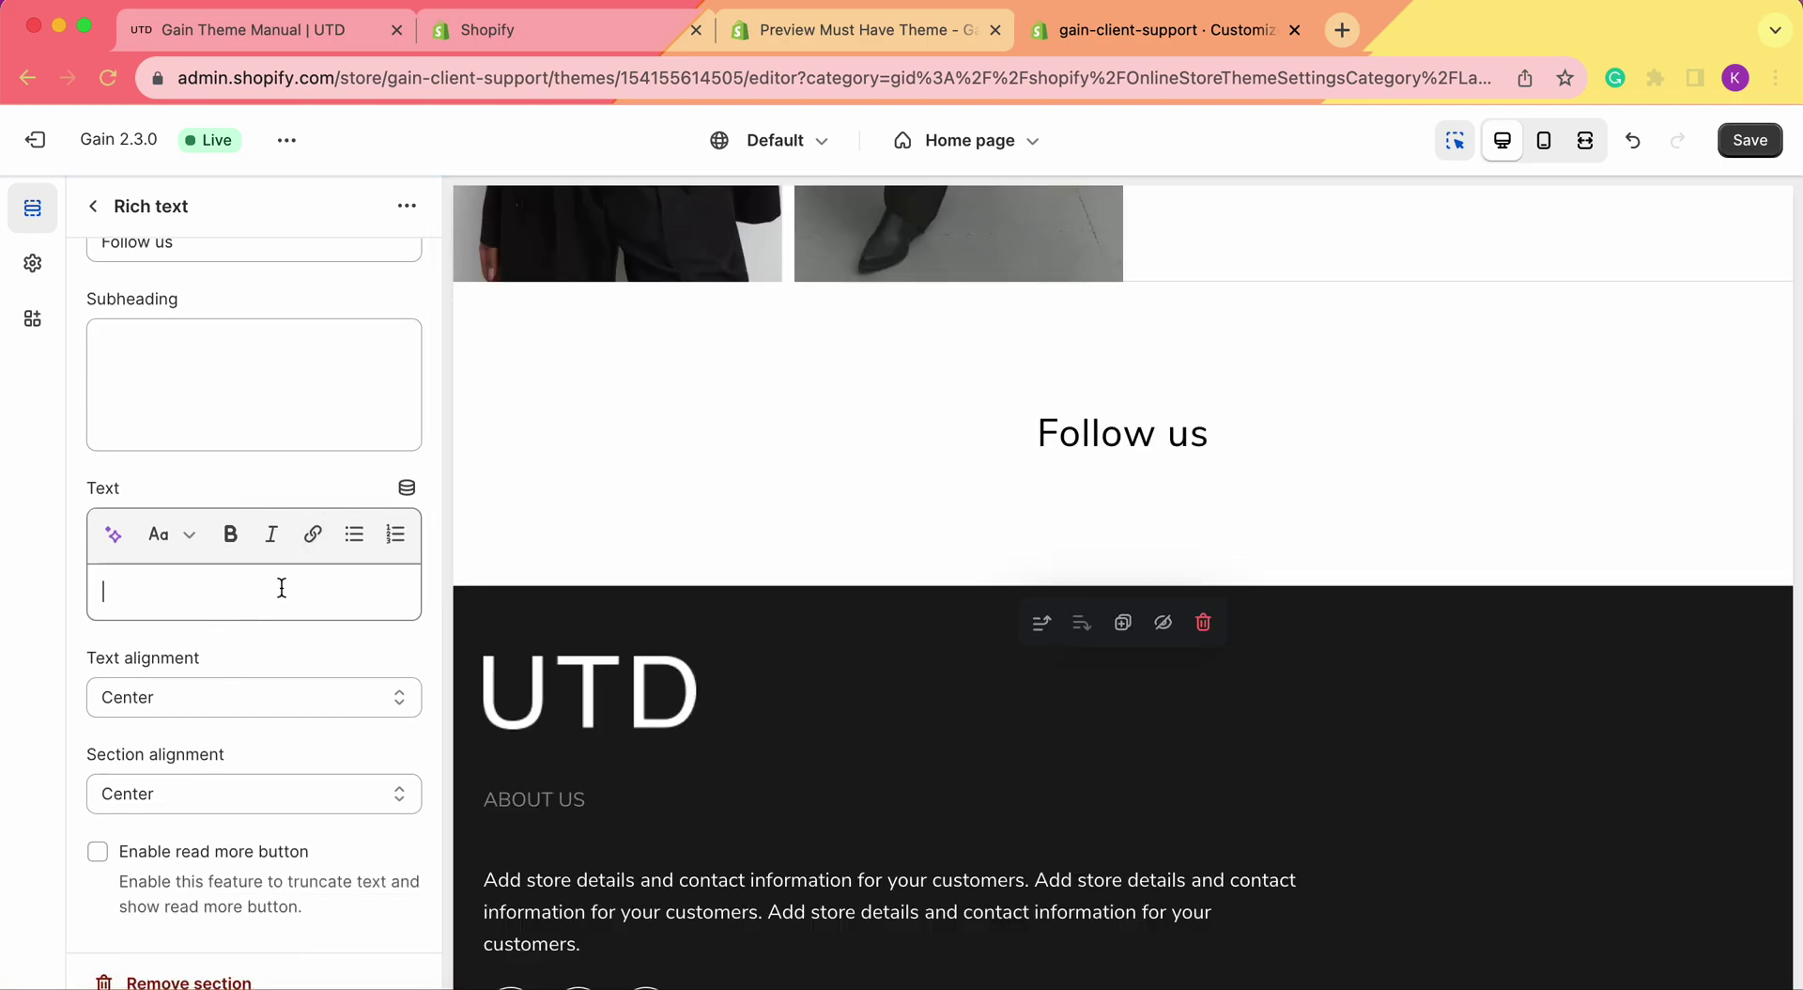
click(253, 592)
text(Follow us on Instagram *)
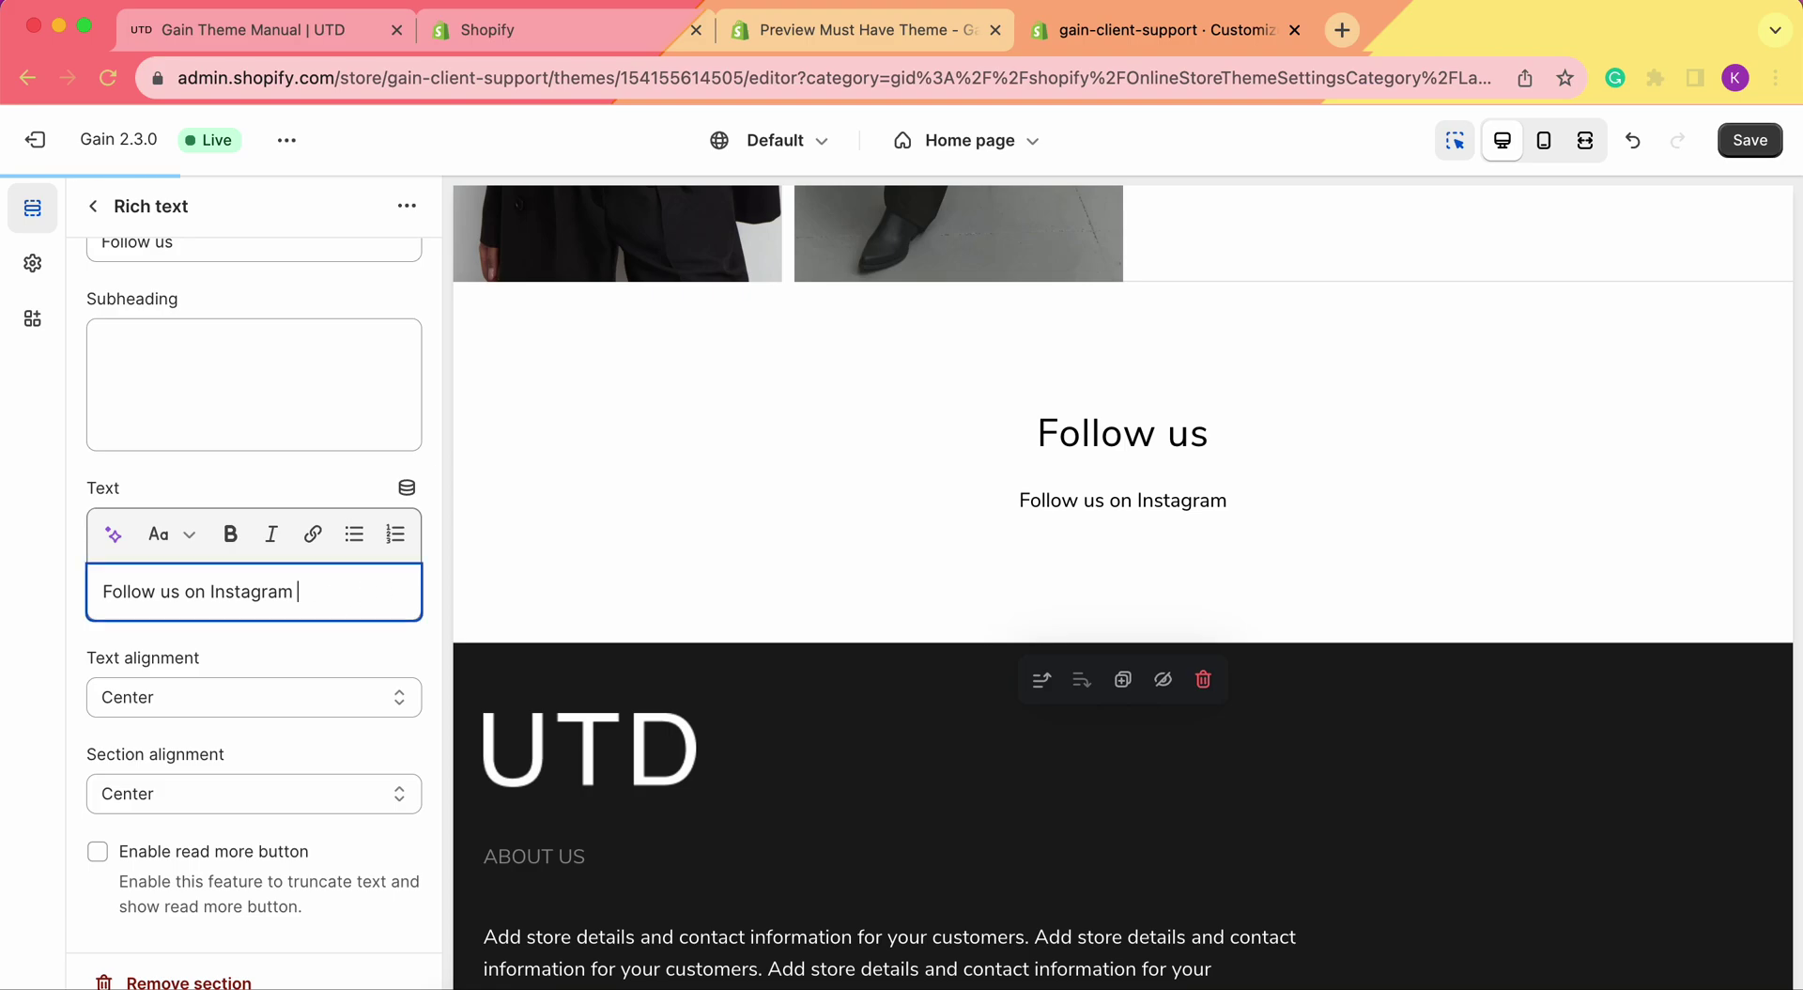
key(BackSpace)
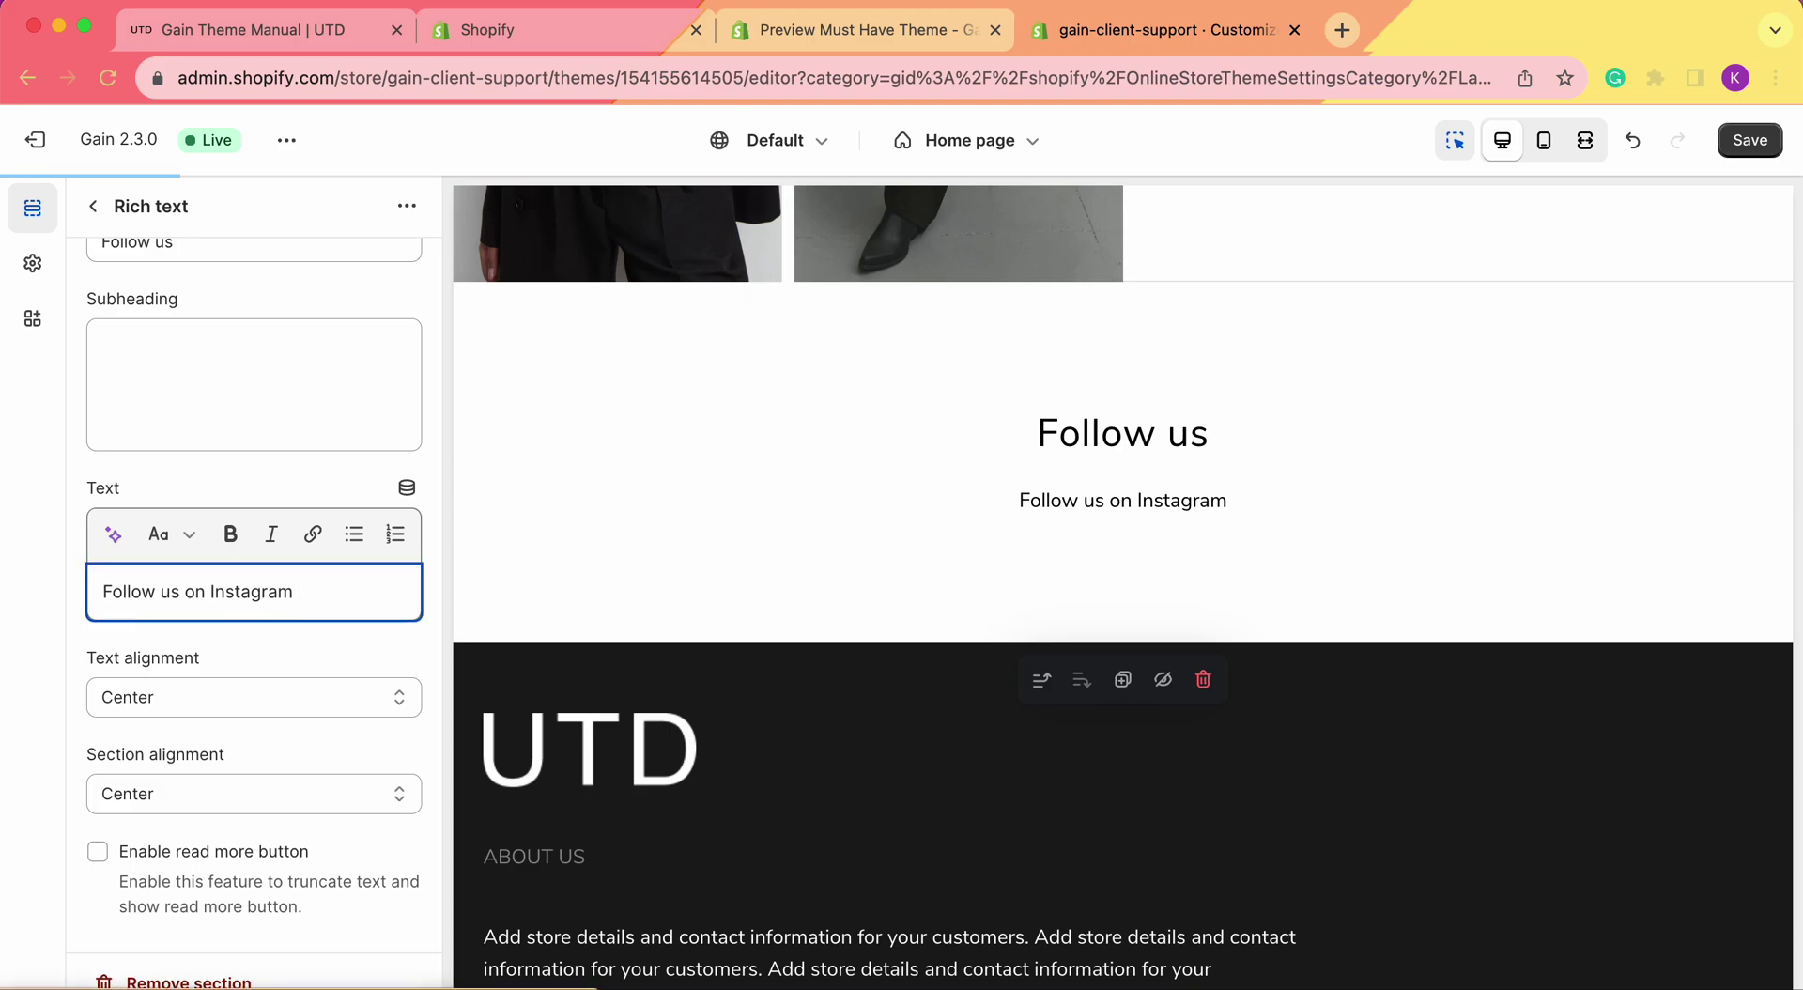
text(•)
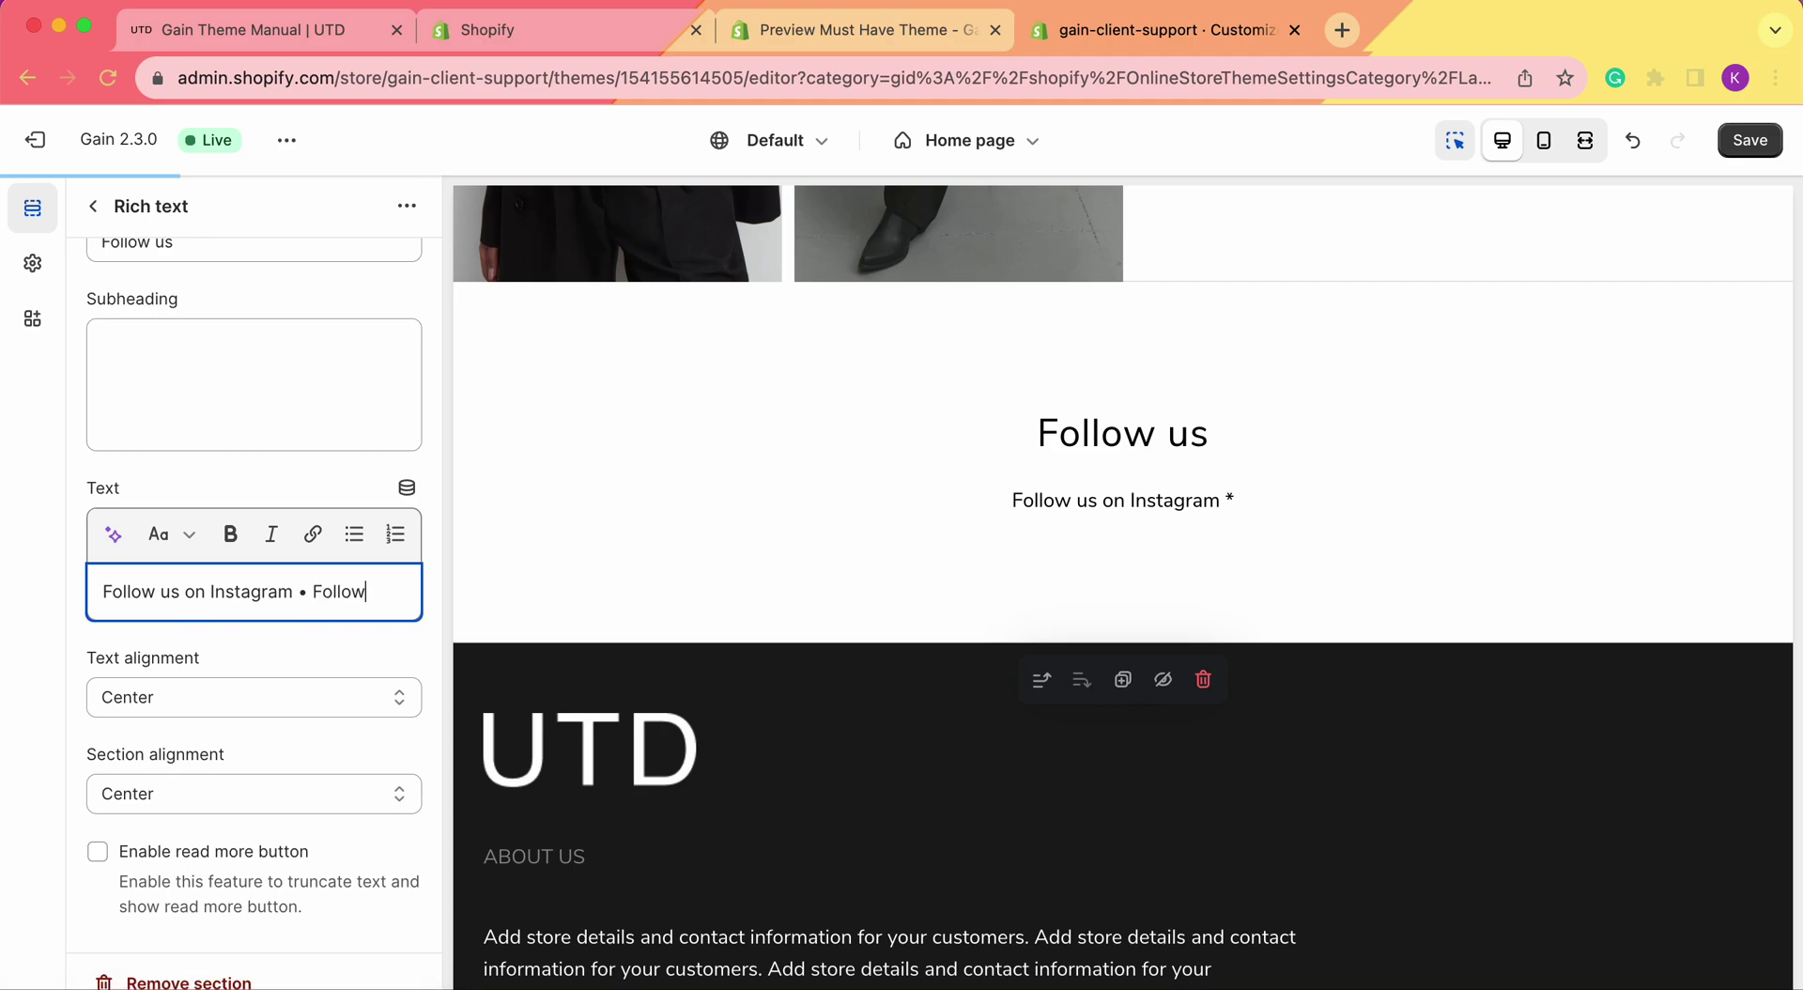
text(Follow us on )
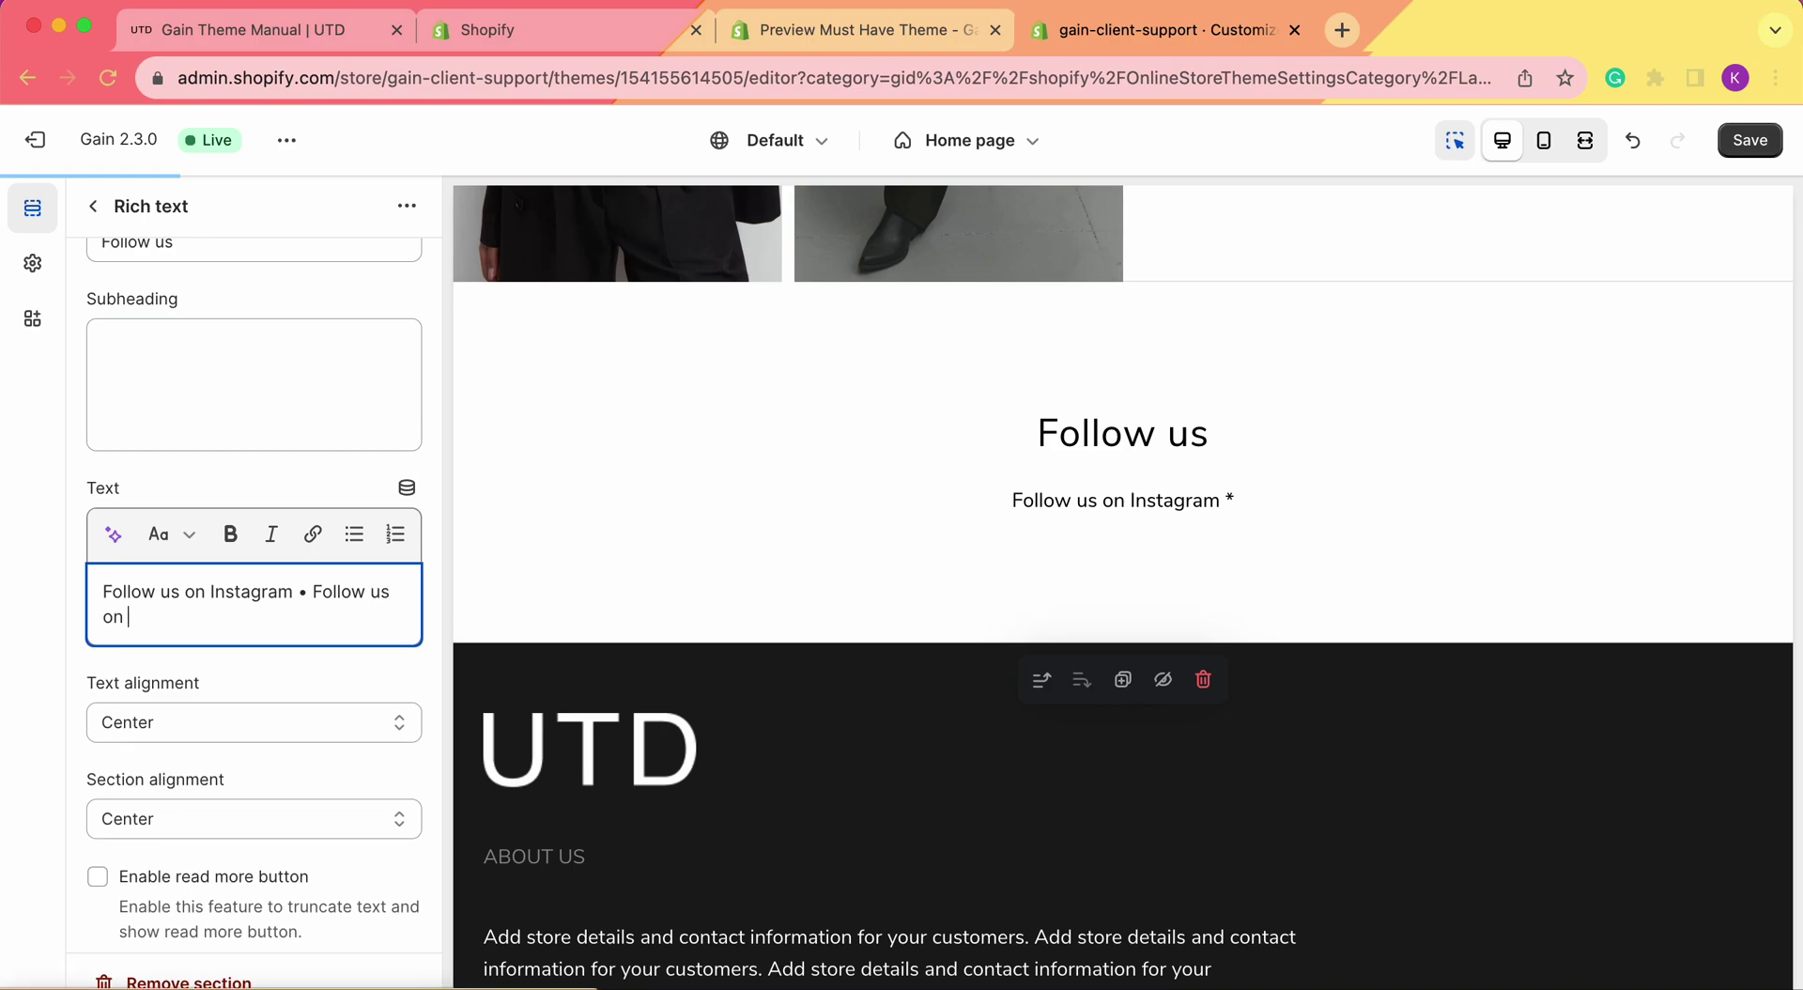
text(Youtube)
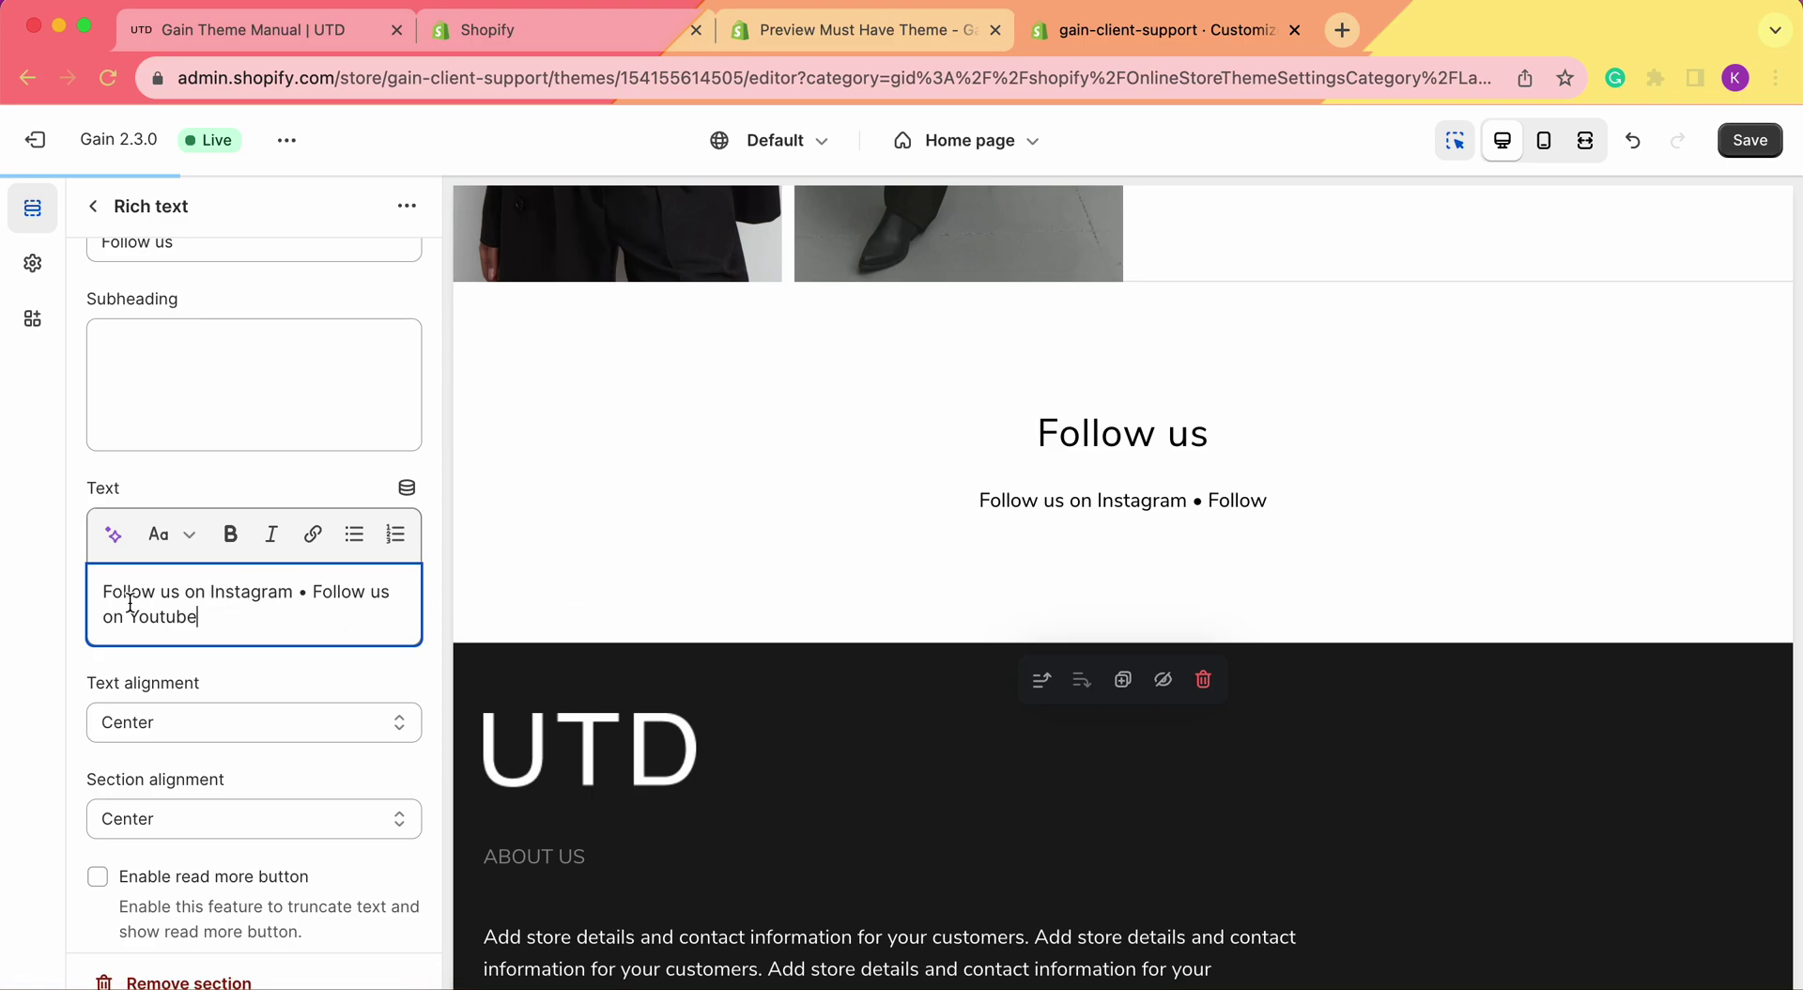
Copy the Instagram link address from the footer of the Gain Theme Manual page and return to the theme editor.
click(272, 36)
scroll(1107, 572, down, 15)
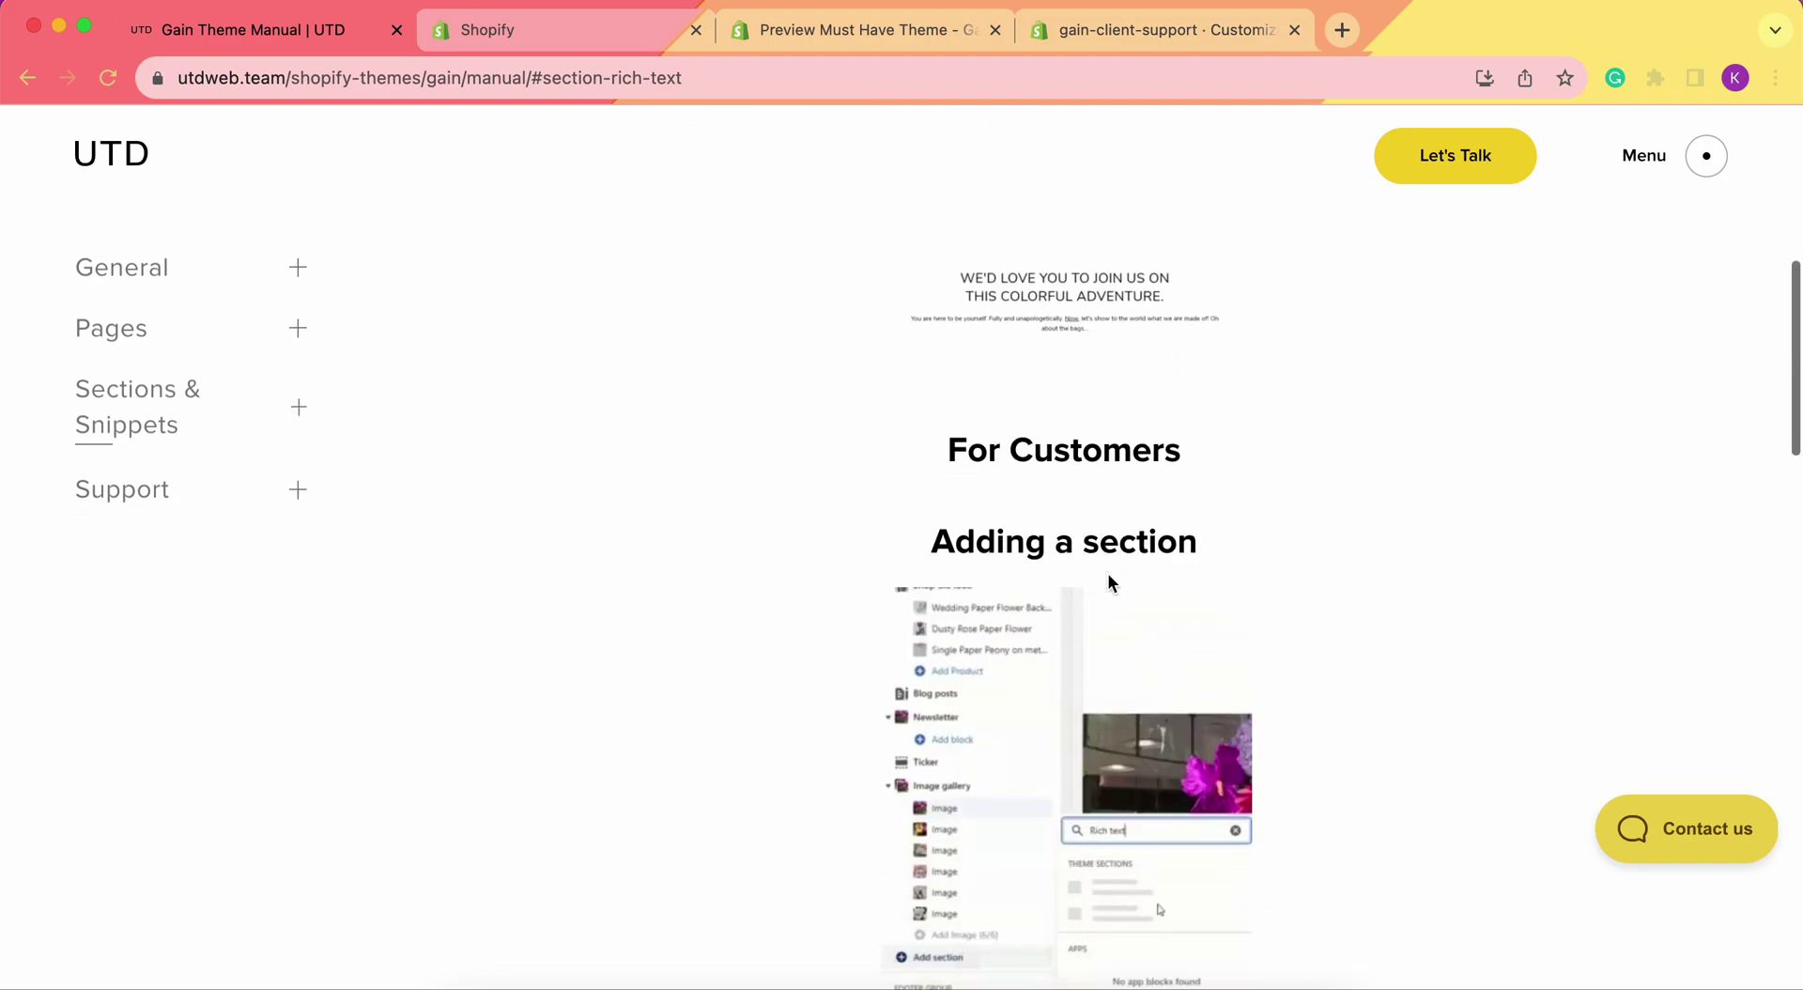
scroll(1434, 797, down, 10)
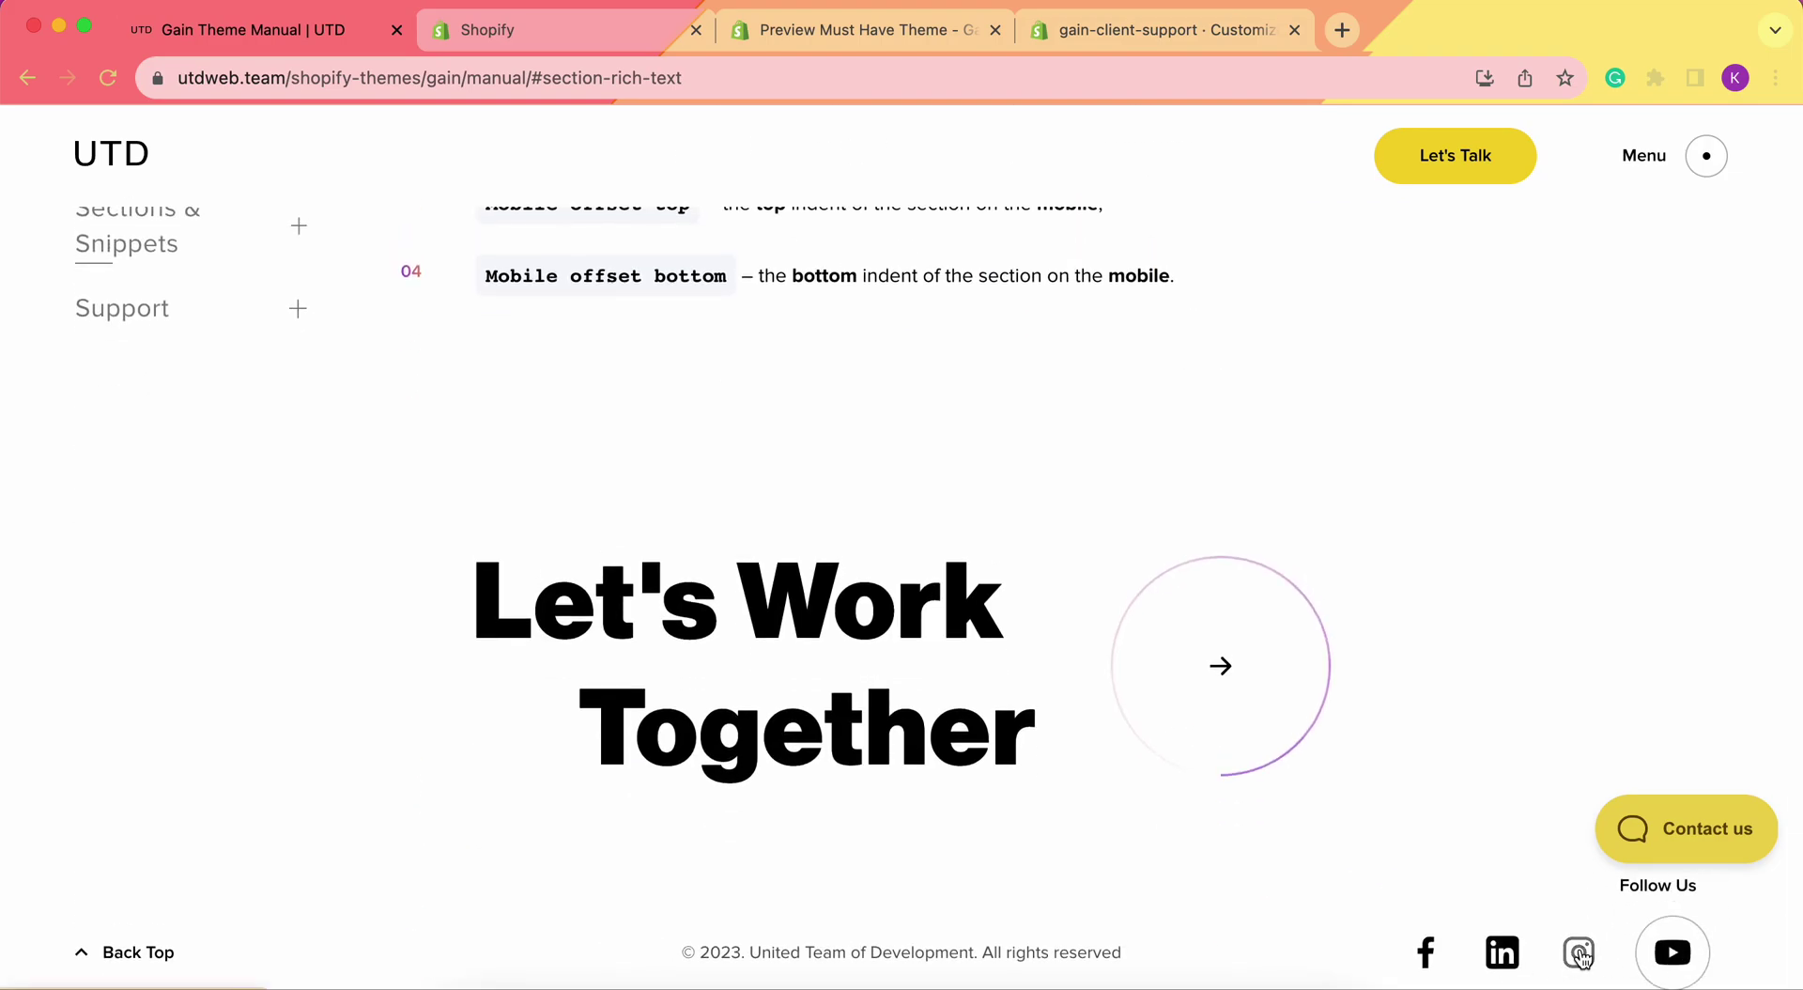
right_click(1582, 956)
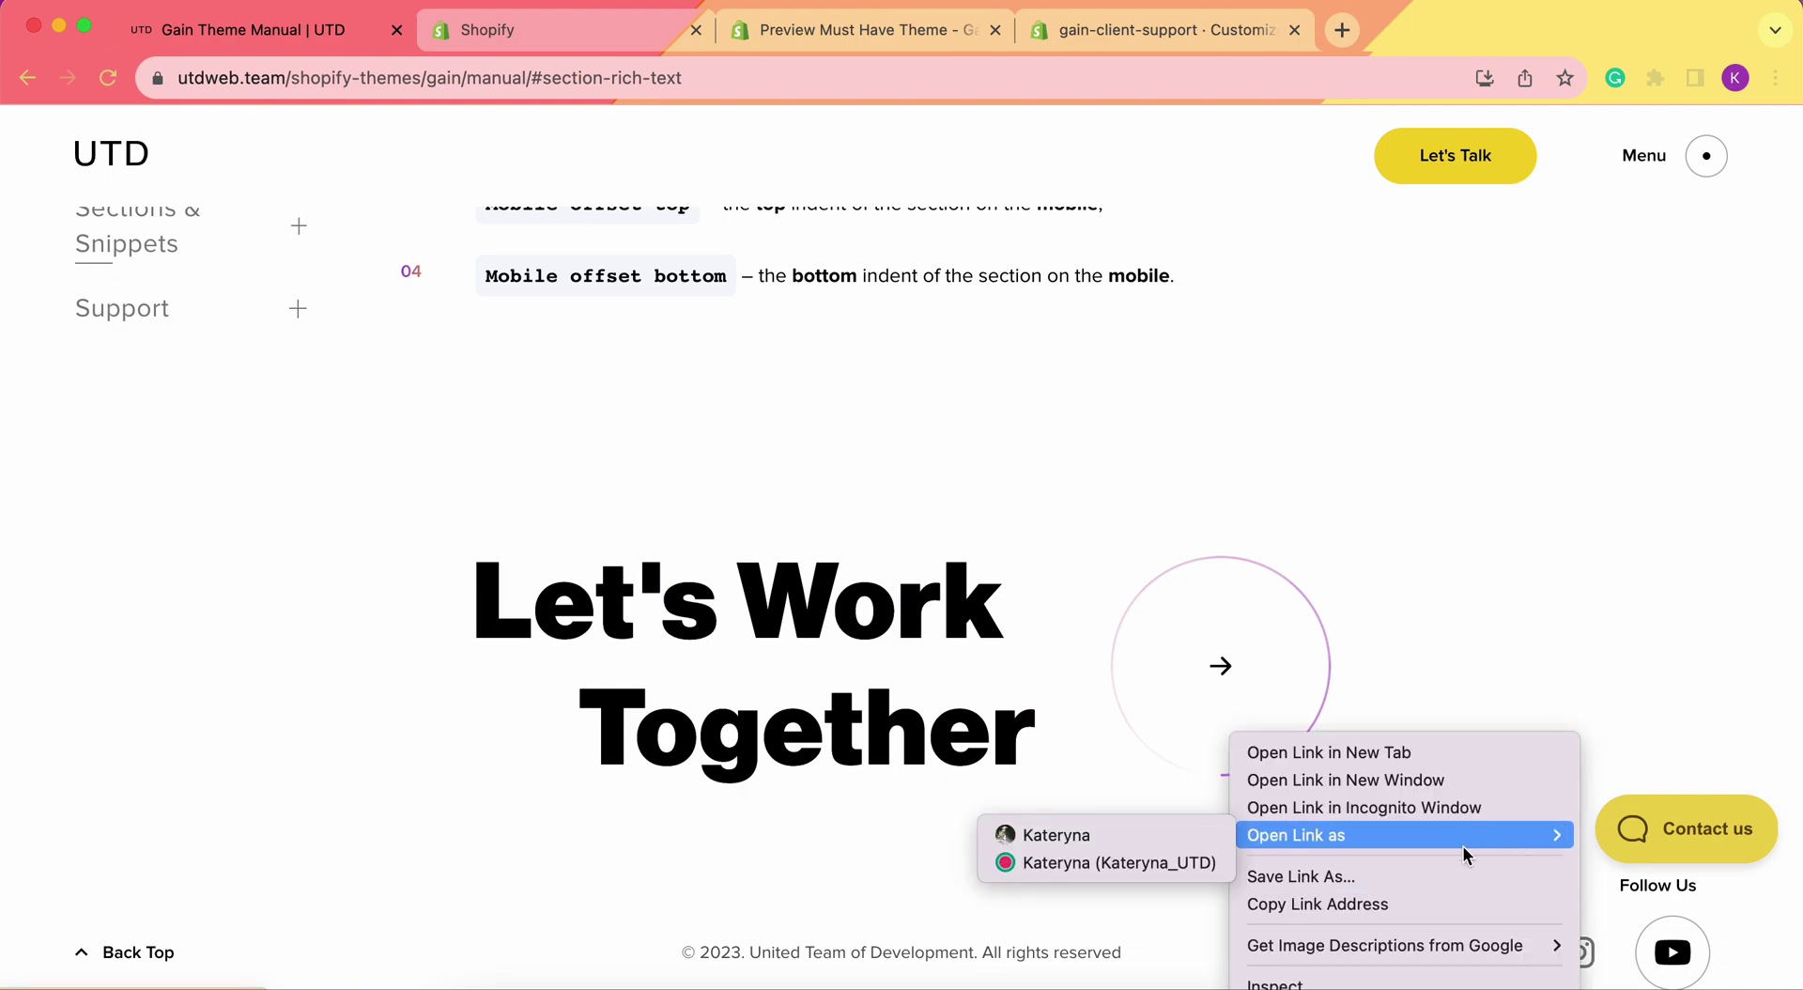
click(1311, 903)
click(1082, 28)
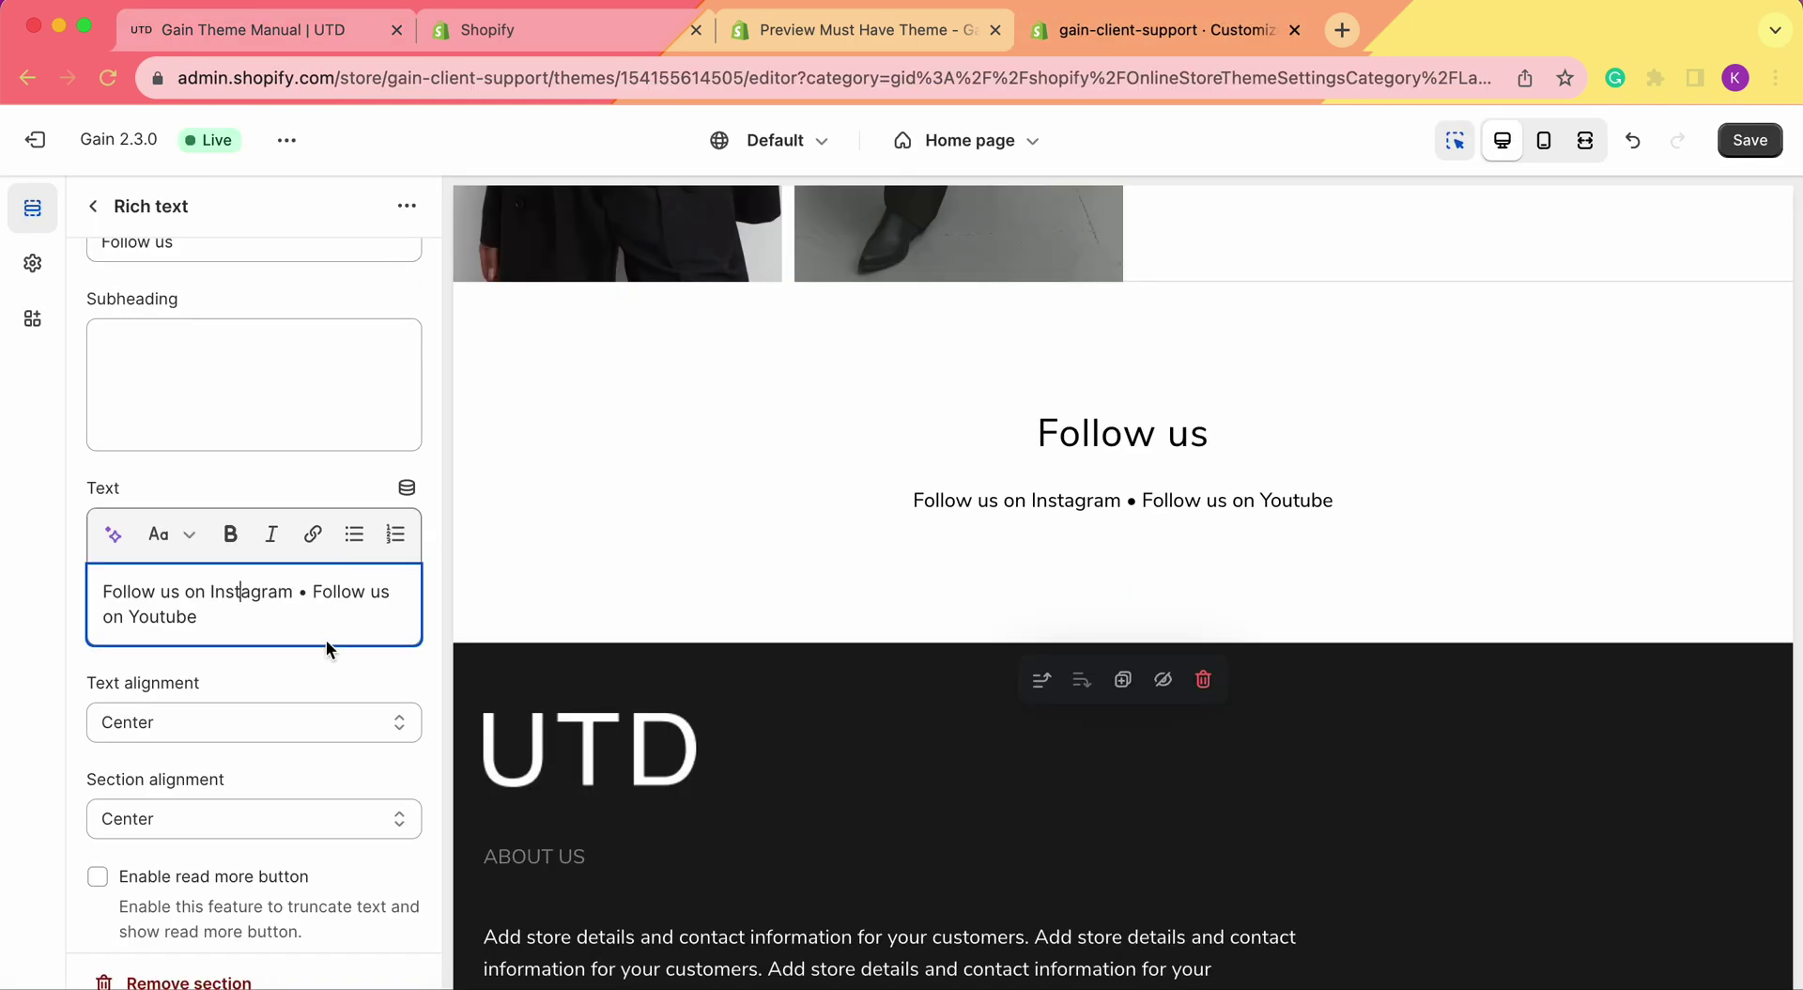
Start inserting a link on the body text "Follow us on Instagram" and look through the collections offered as destinations.
drag(295, 590, 93, 592)
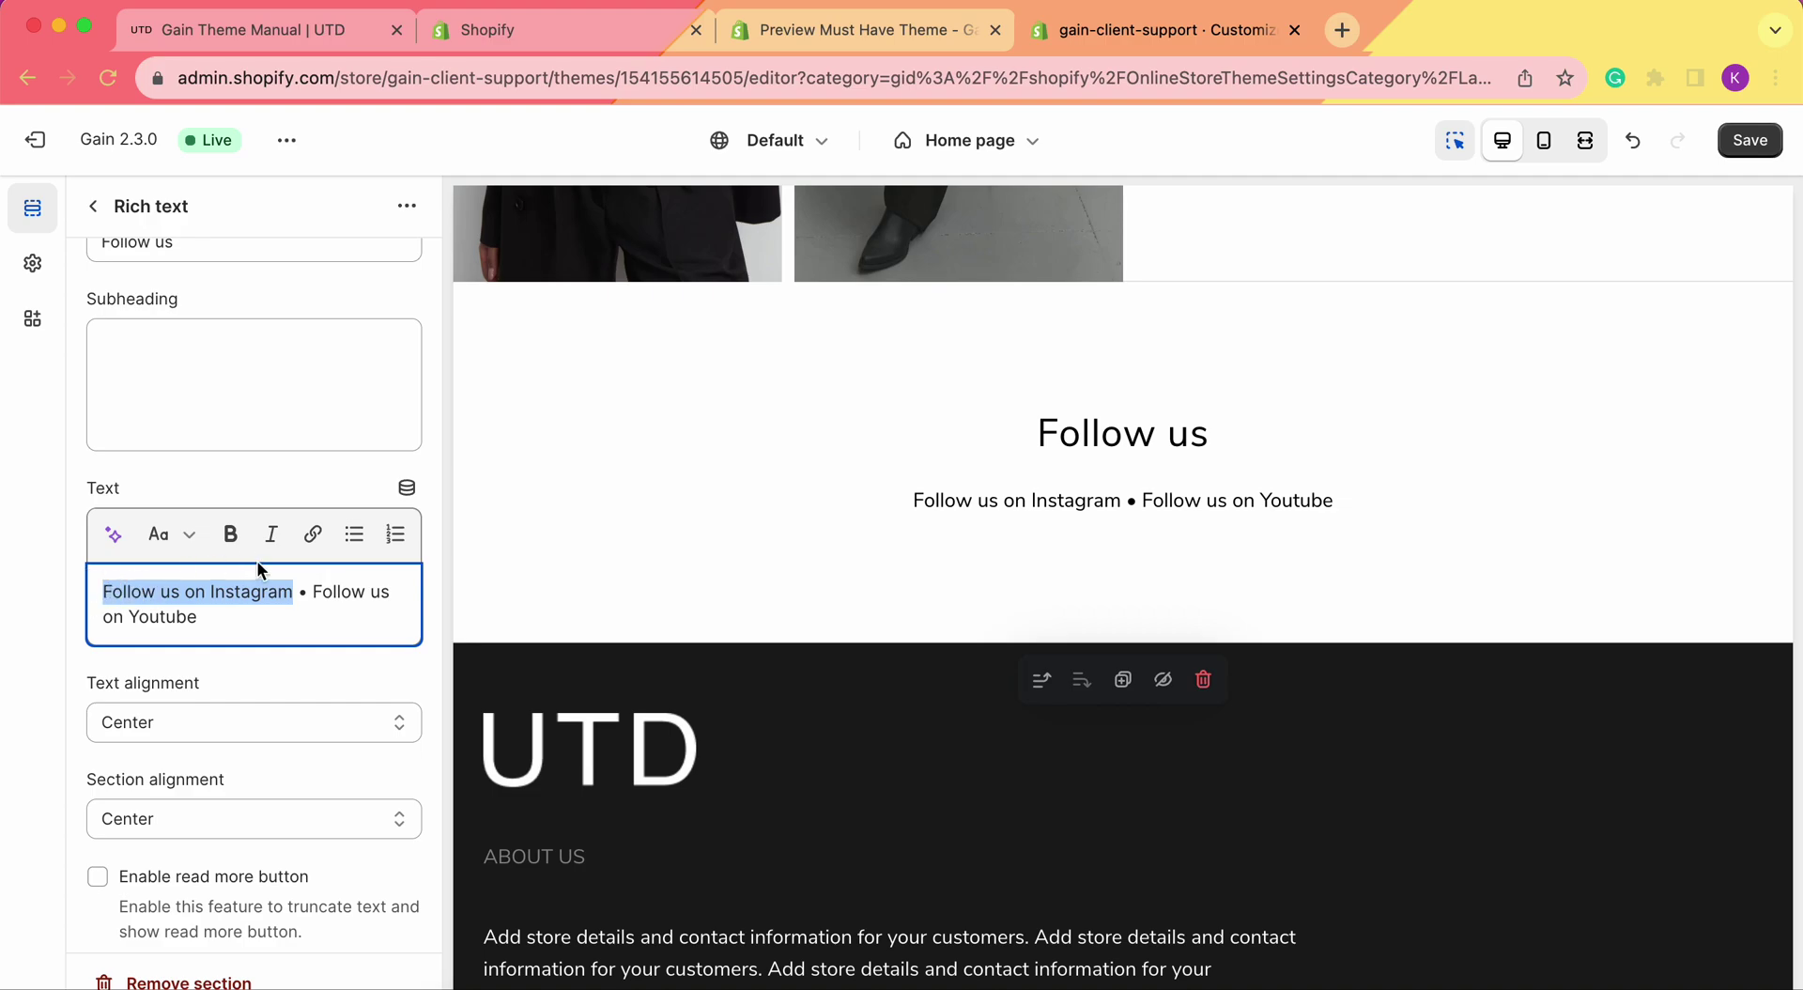
click(307, 543)
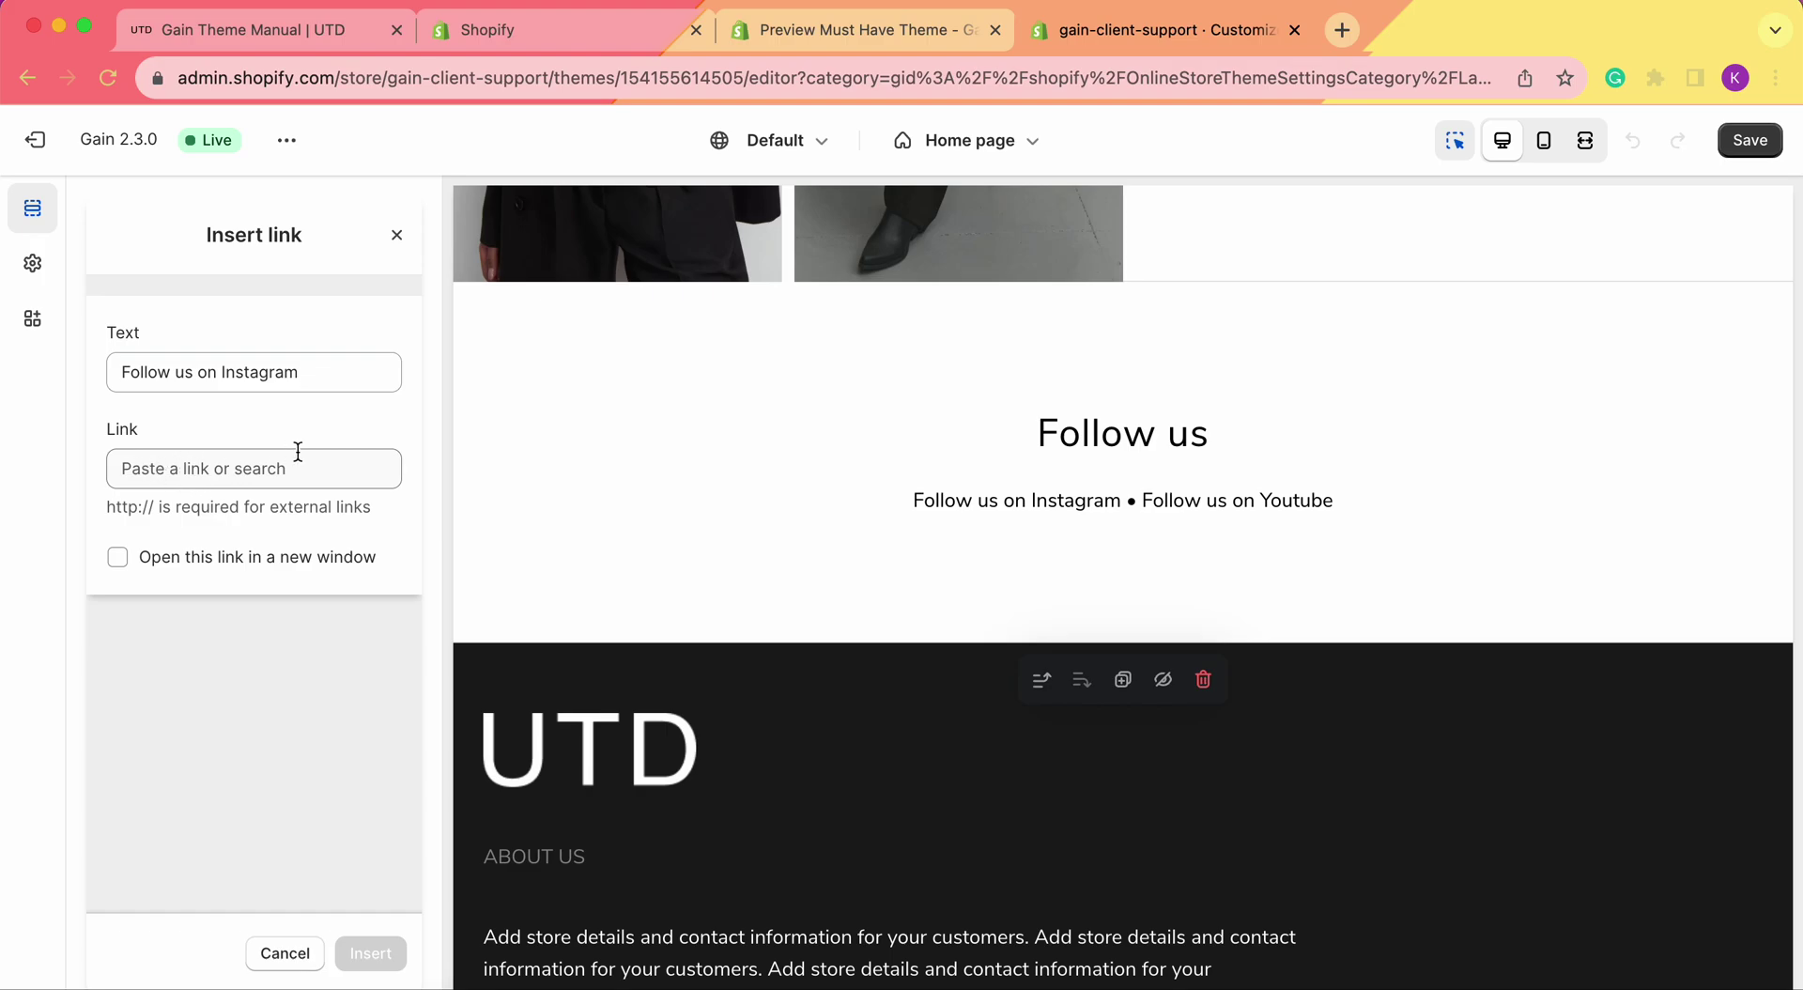
click(236, 464)
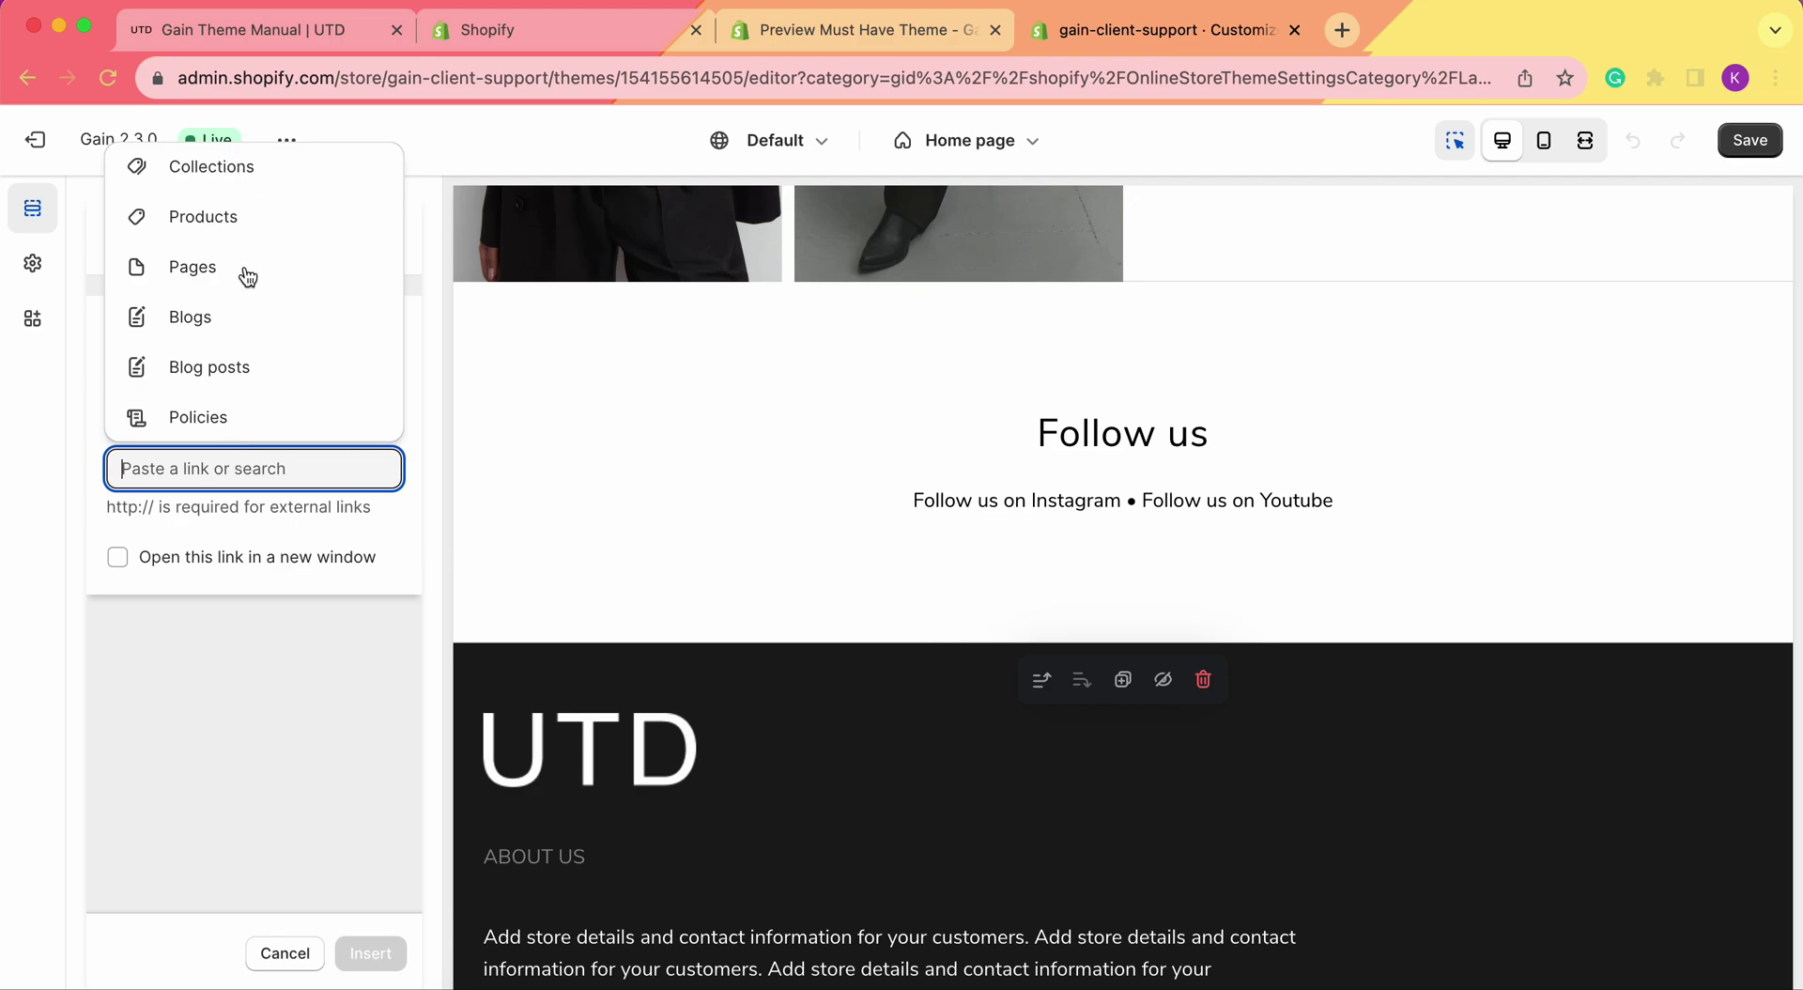
click(234, 168)
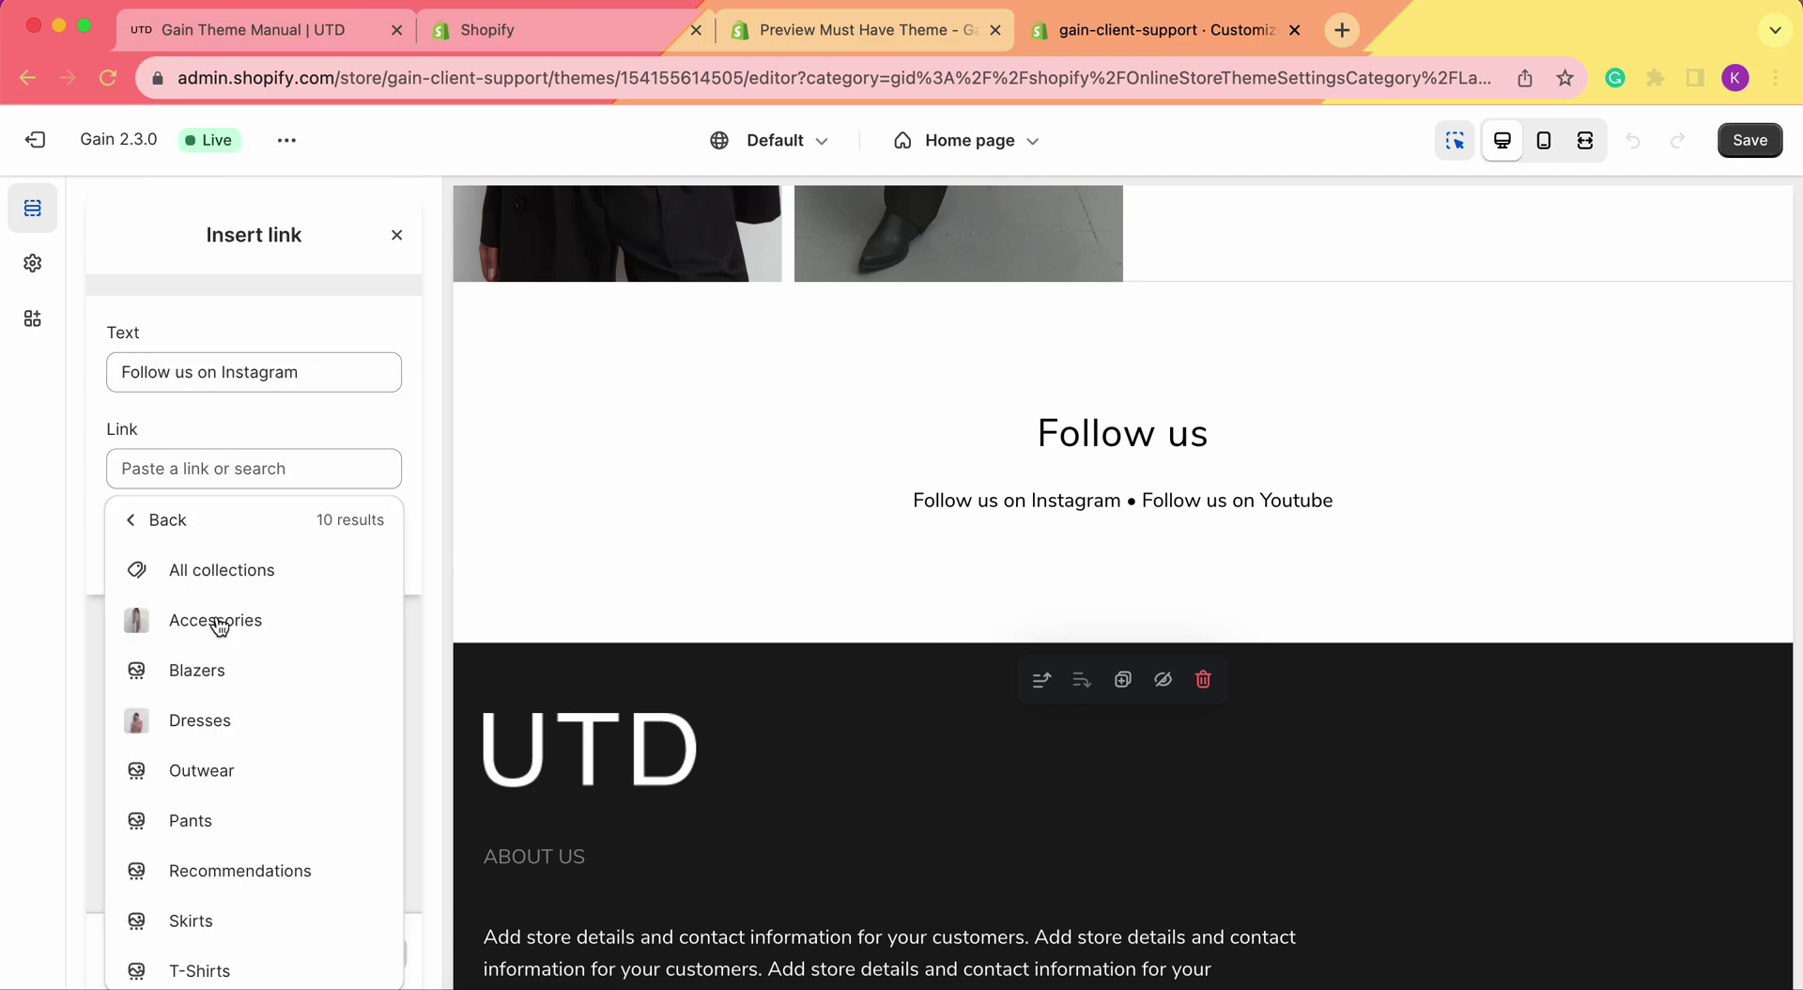
scroll(216, 624, down, 1)
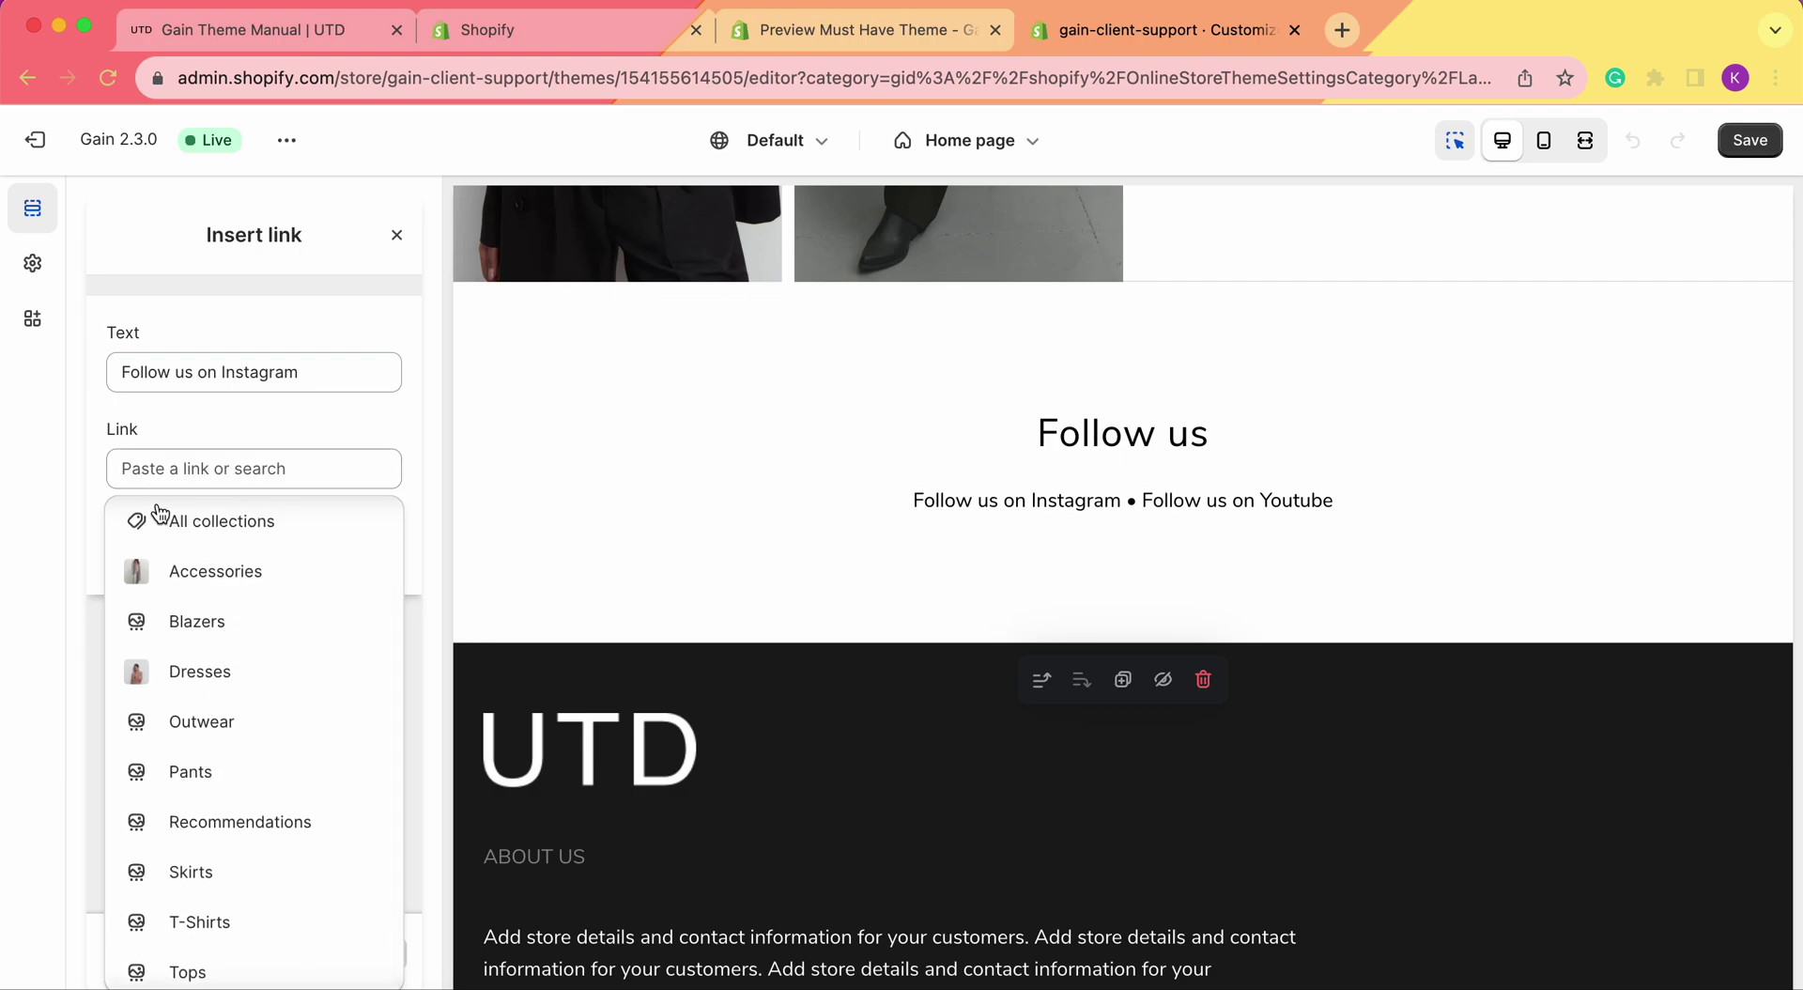
click(66, 524)
Look through the store's products and pages offered as link destinations.
click(253, 471)
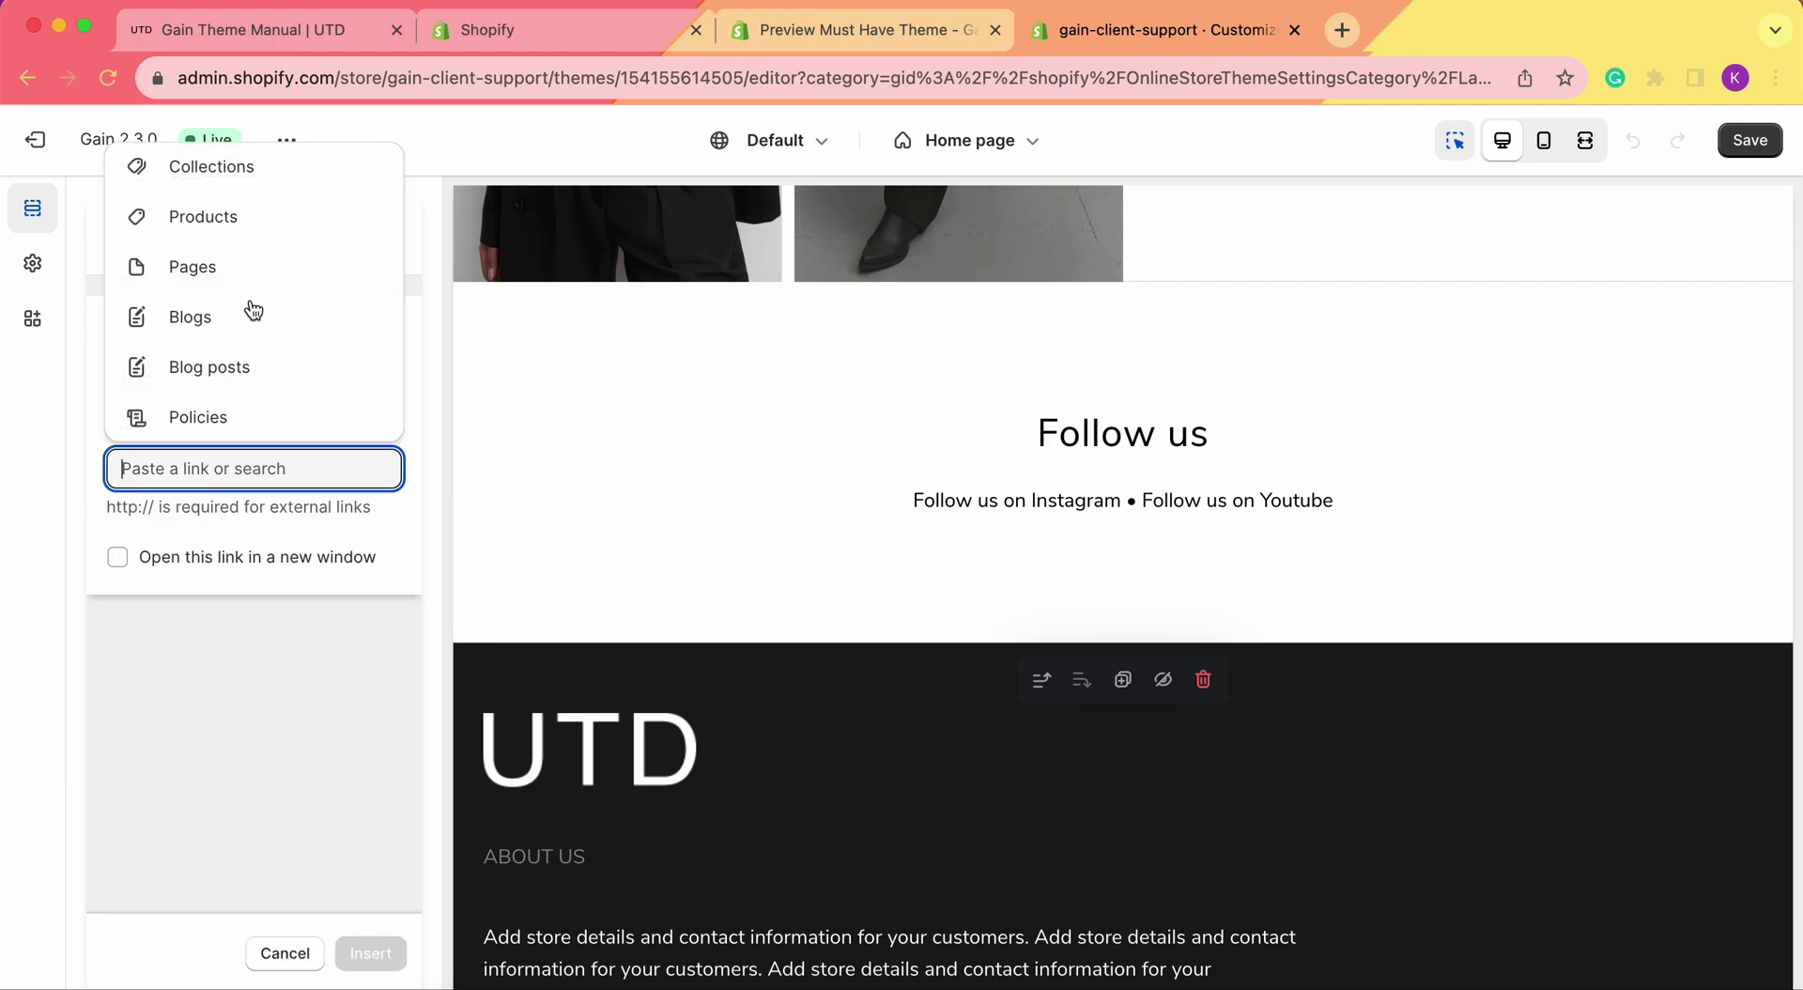
click(228, 229)
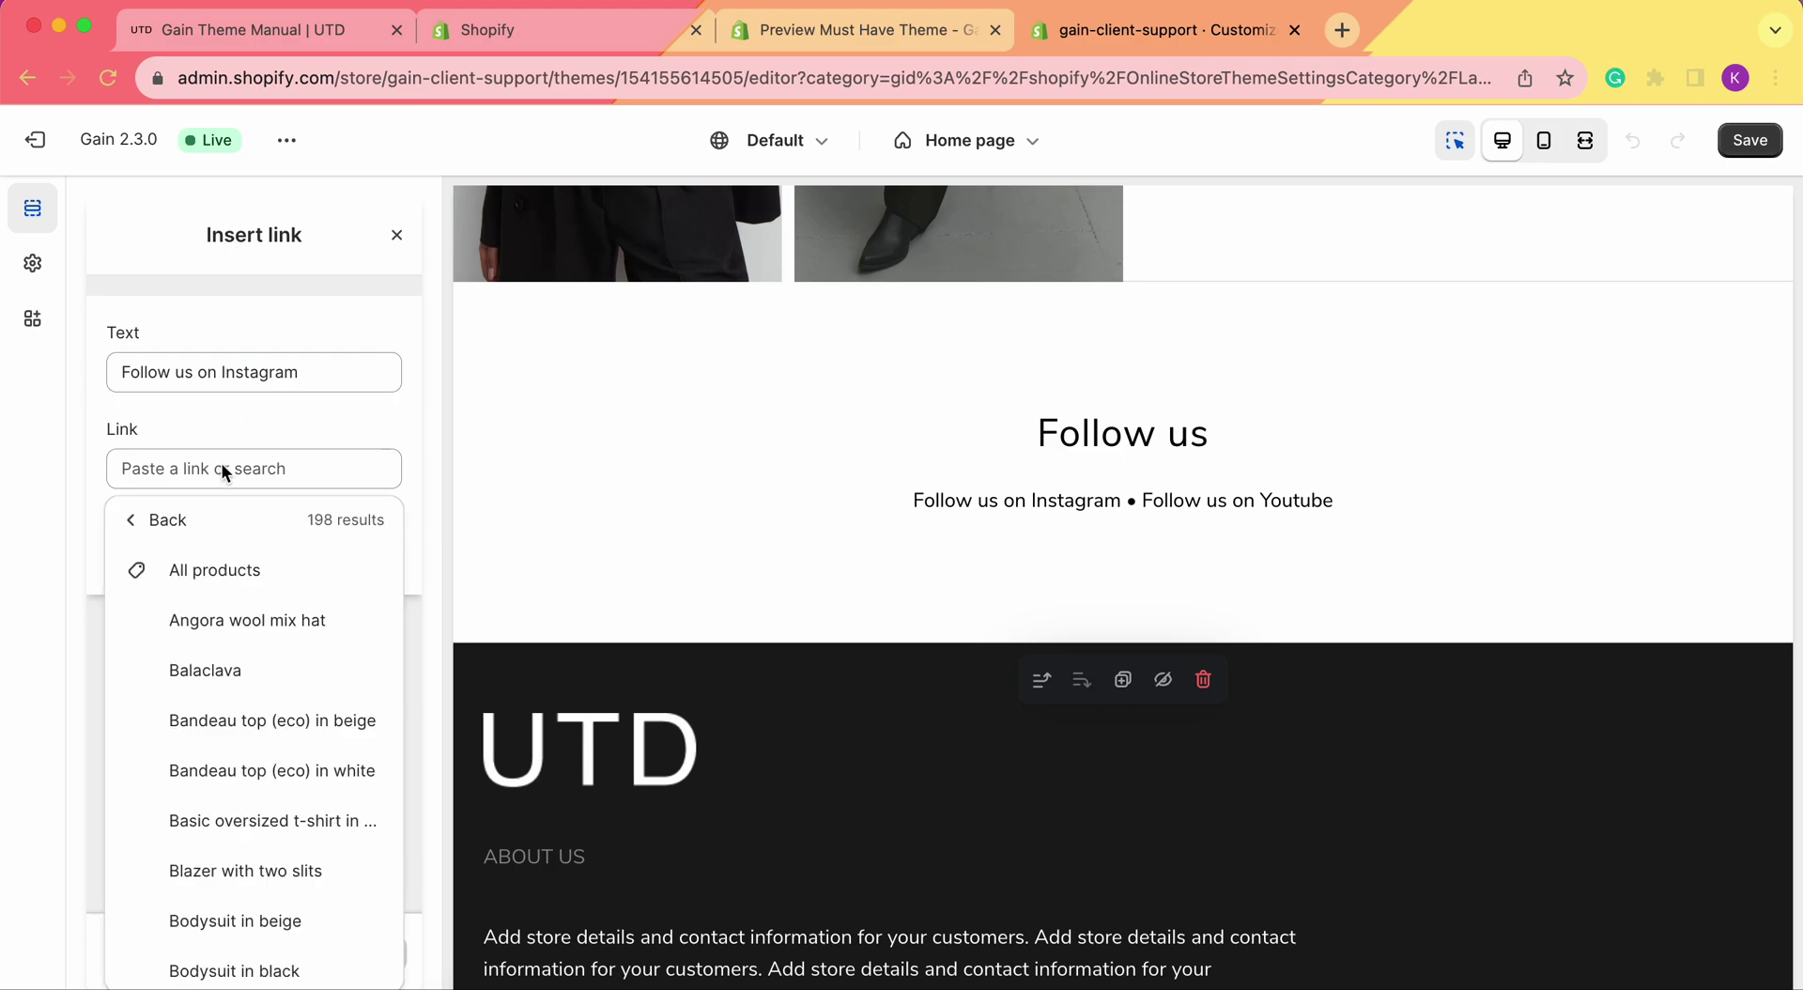
scroll(219, 761, down, 10)
click(41, 650)
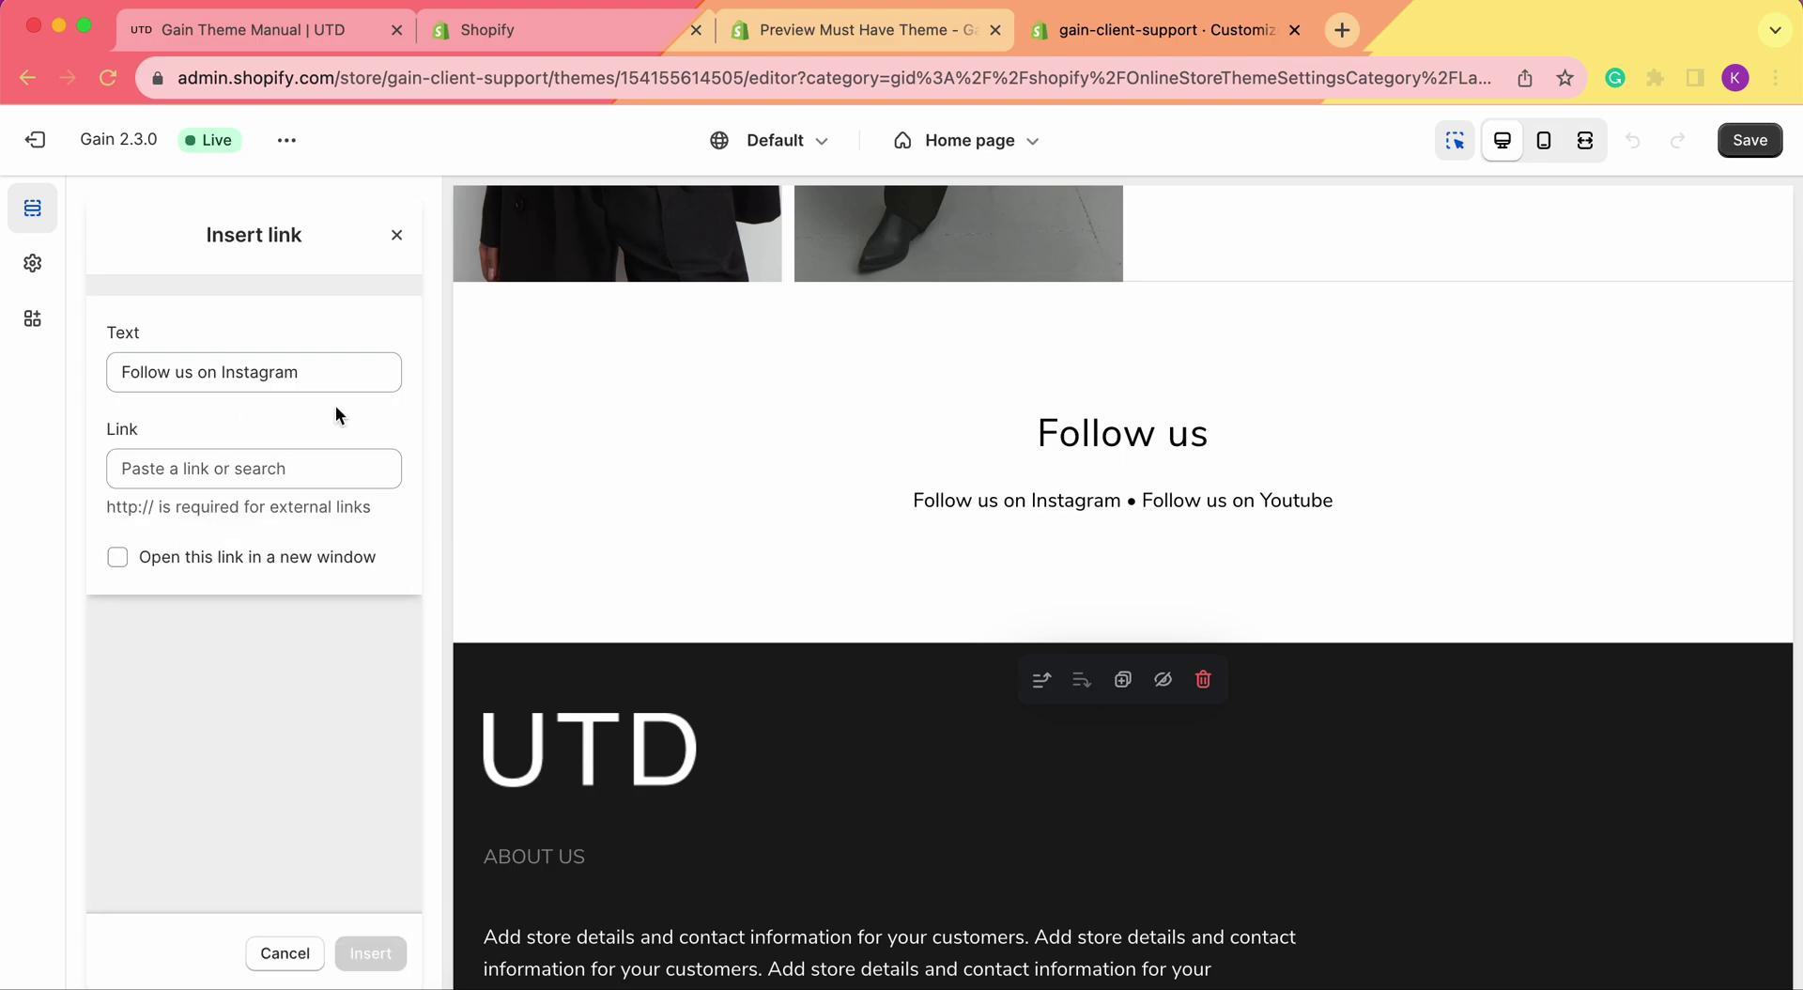
click(302, 466)
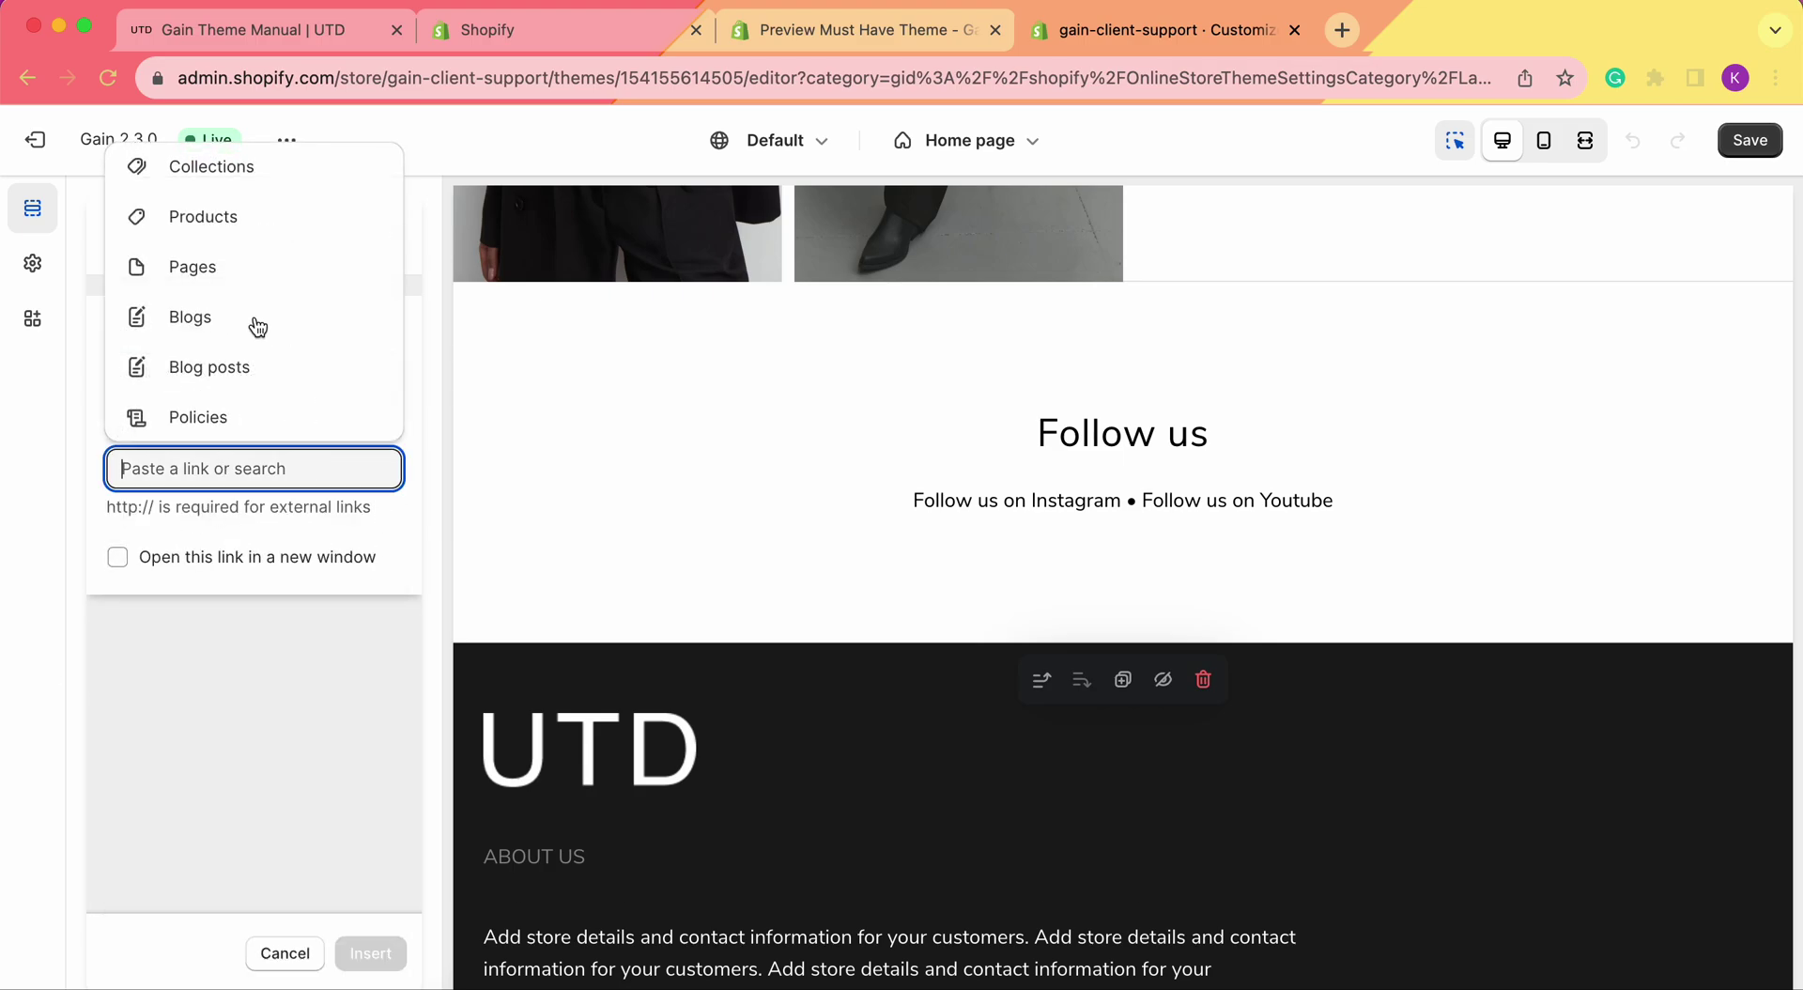
click(222, 280)
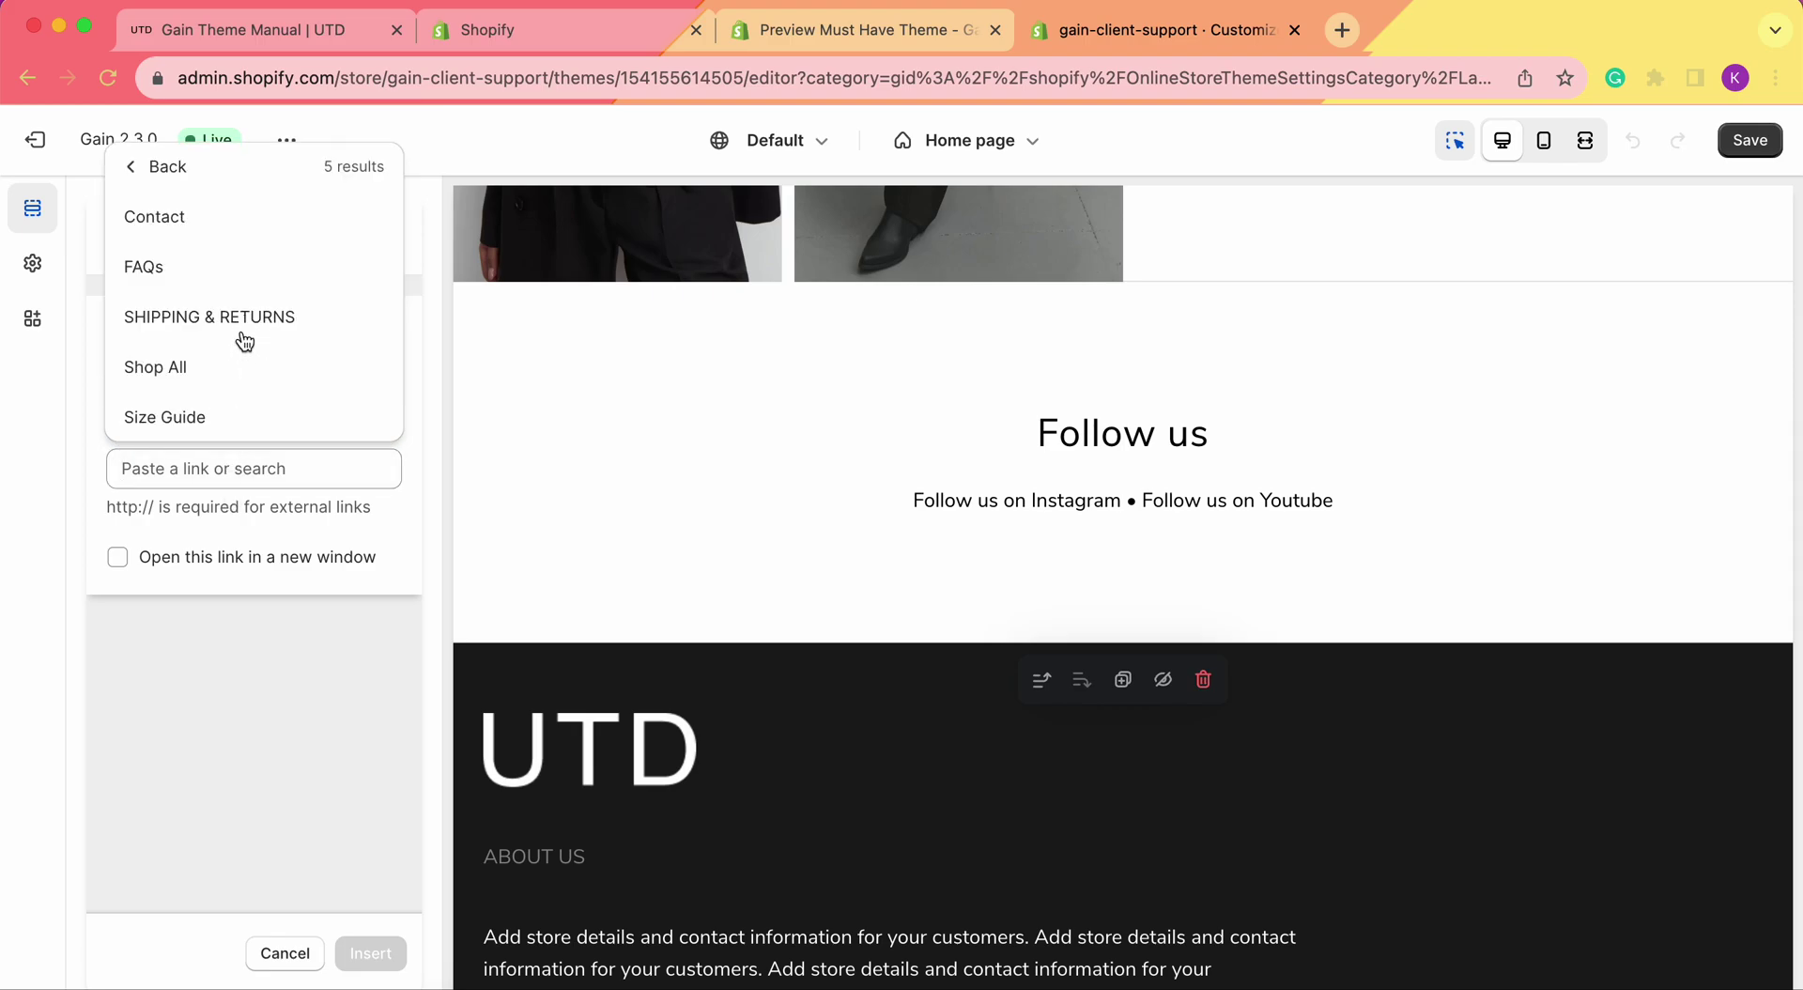
click(41, 447)
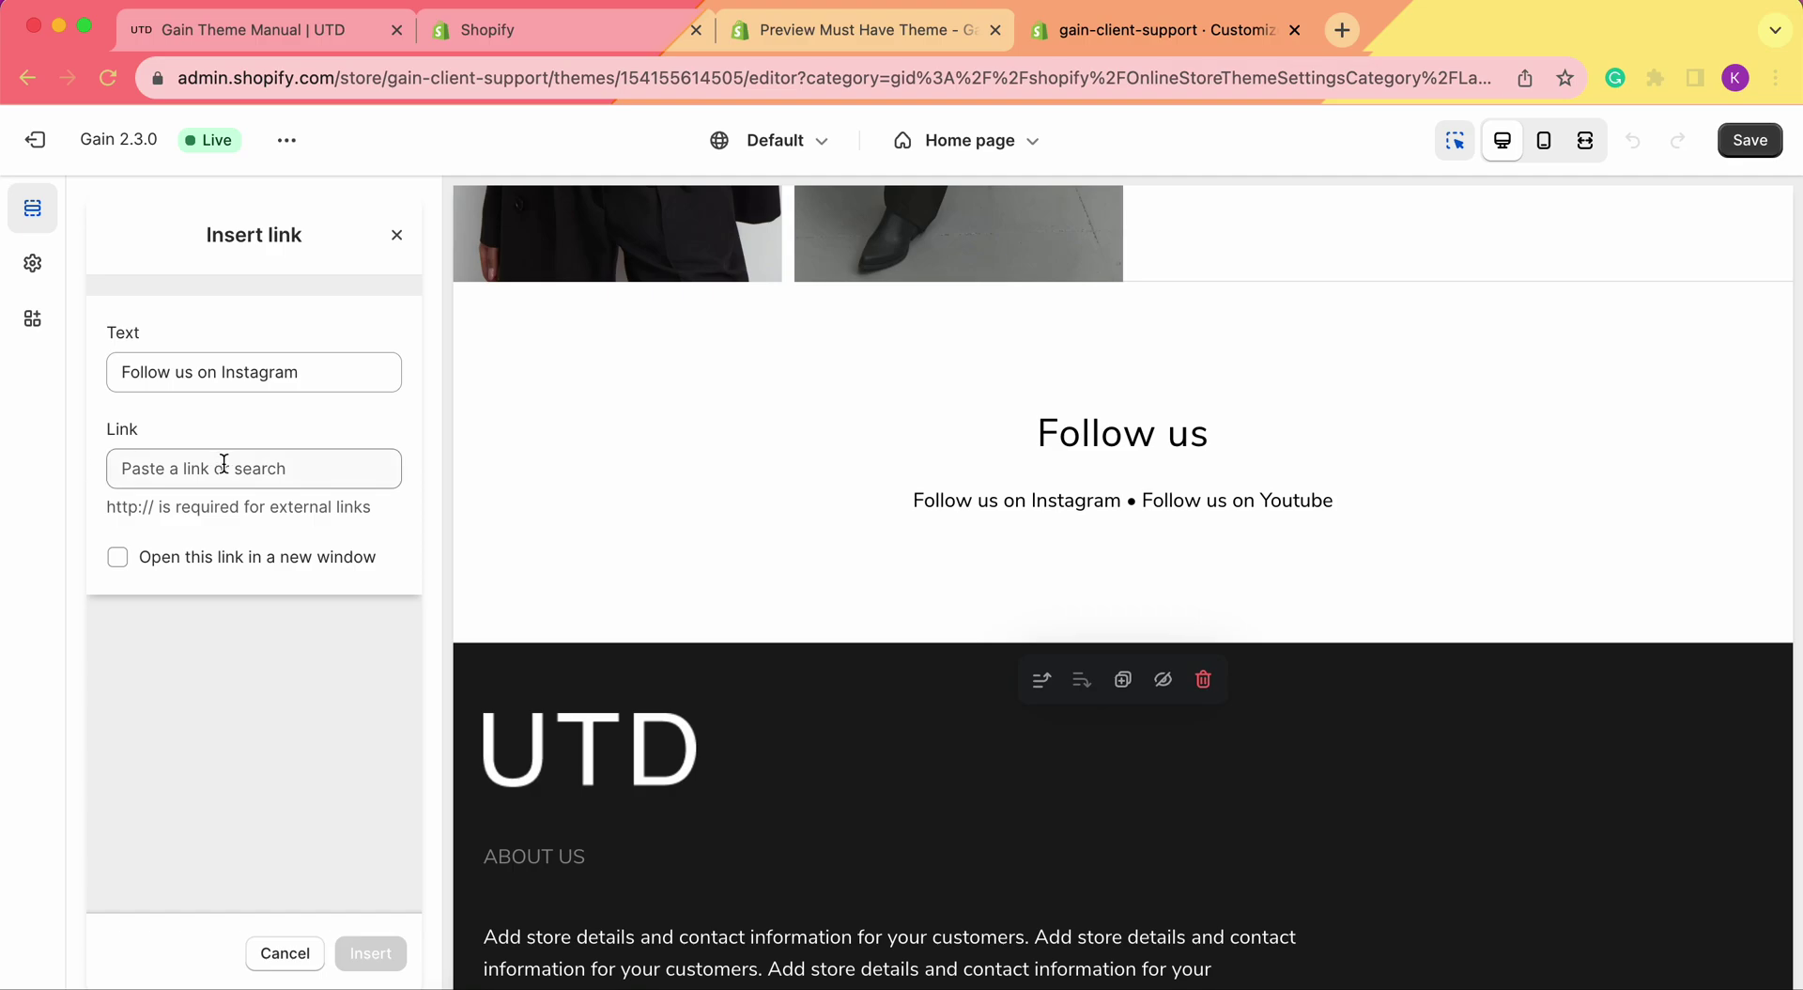
click(223, 465)
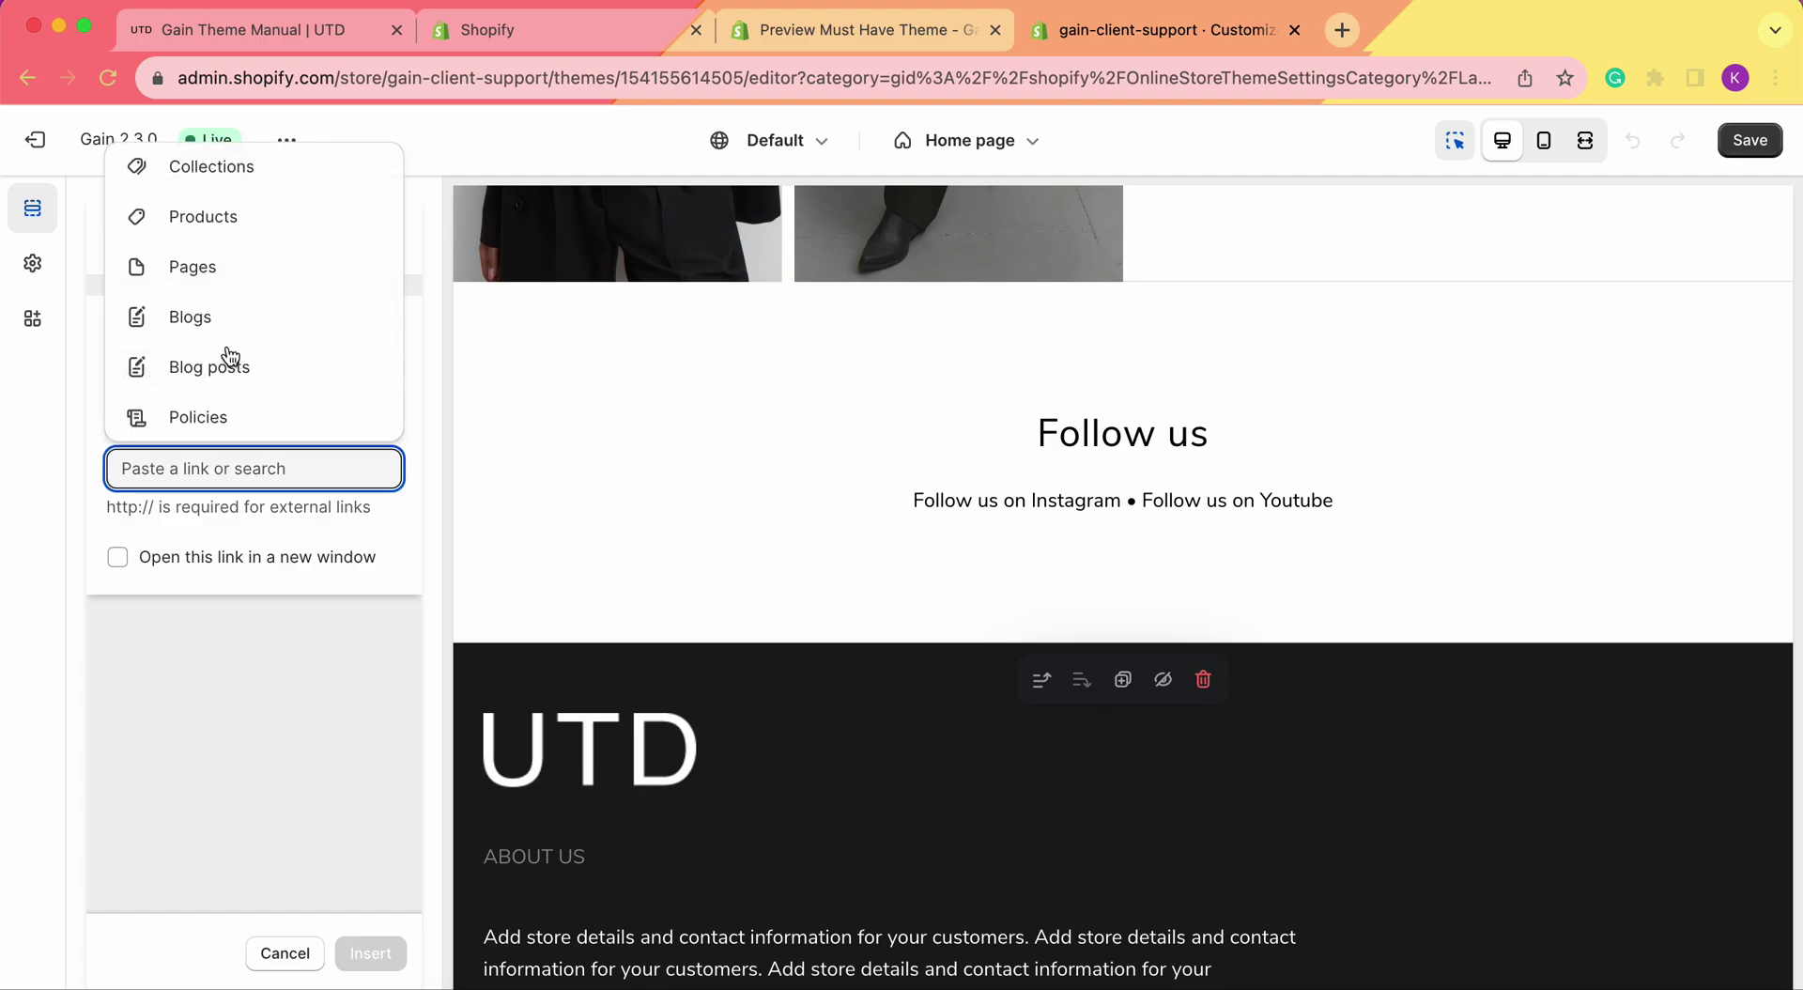
click(59, 473)
click(217, 463)
text(www.instagram.com/utd_bv/)
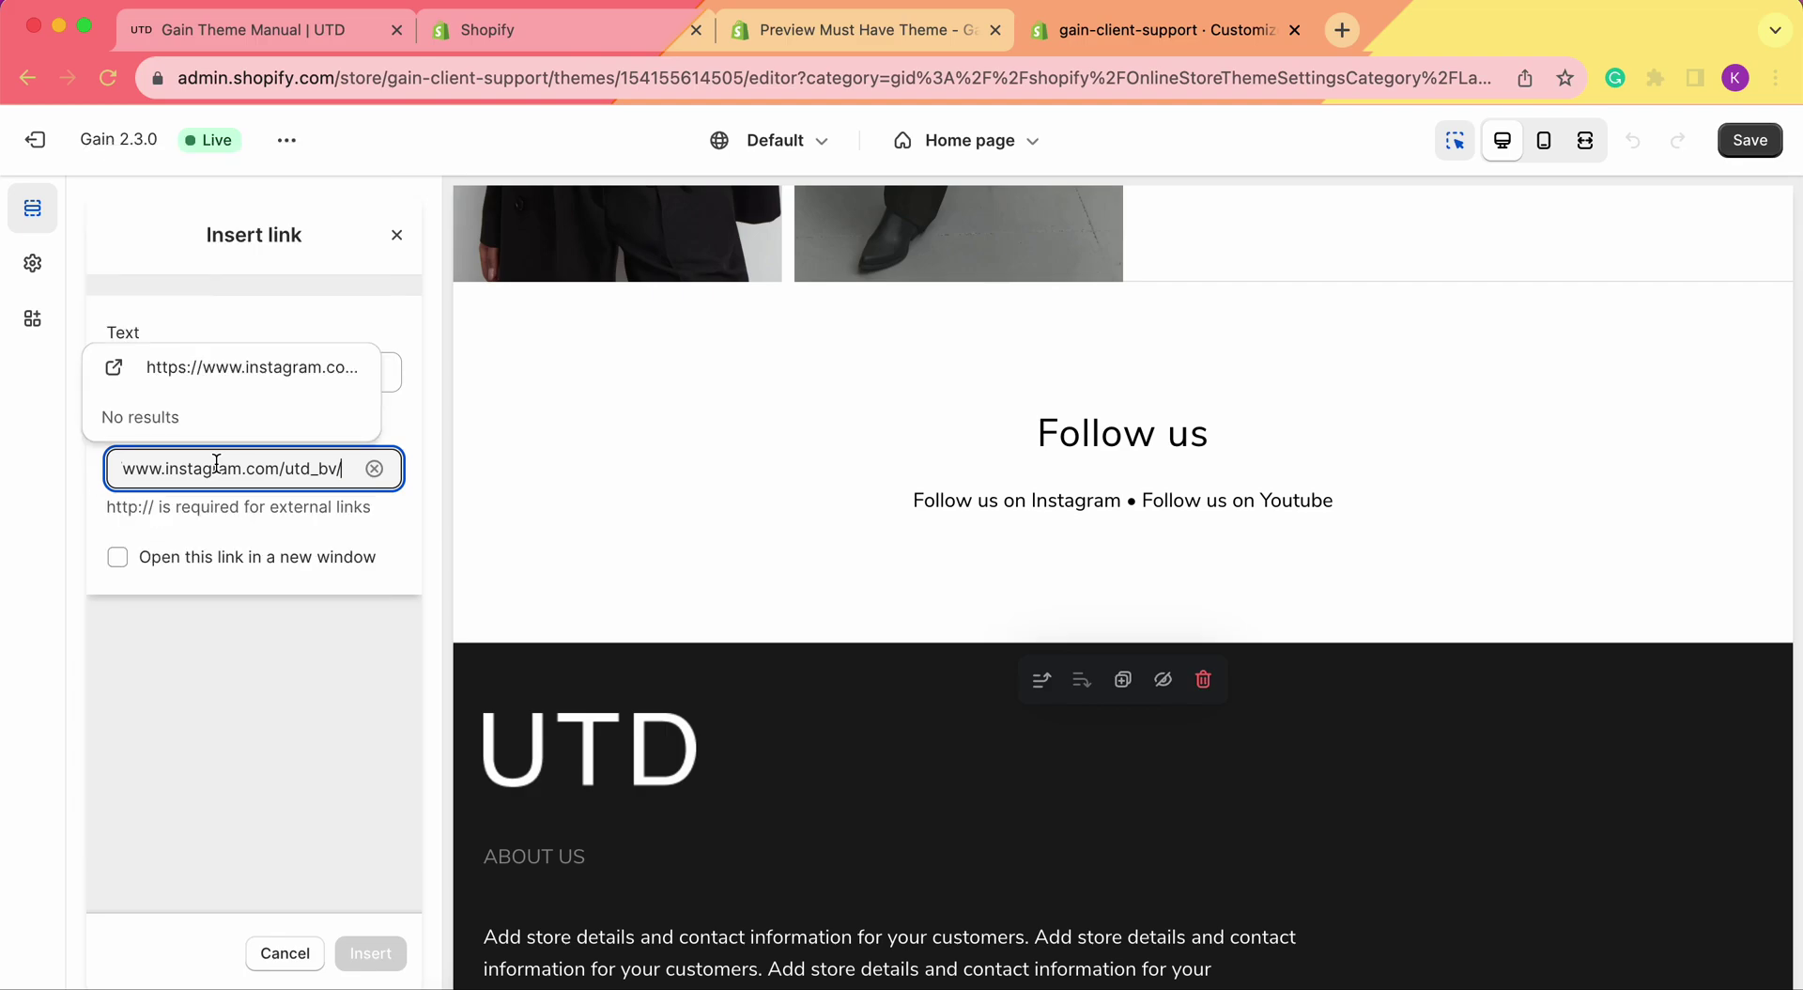
click(240, 391)
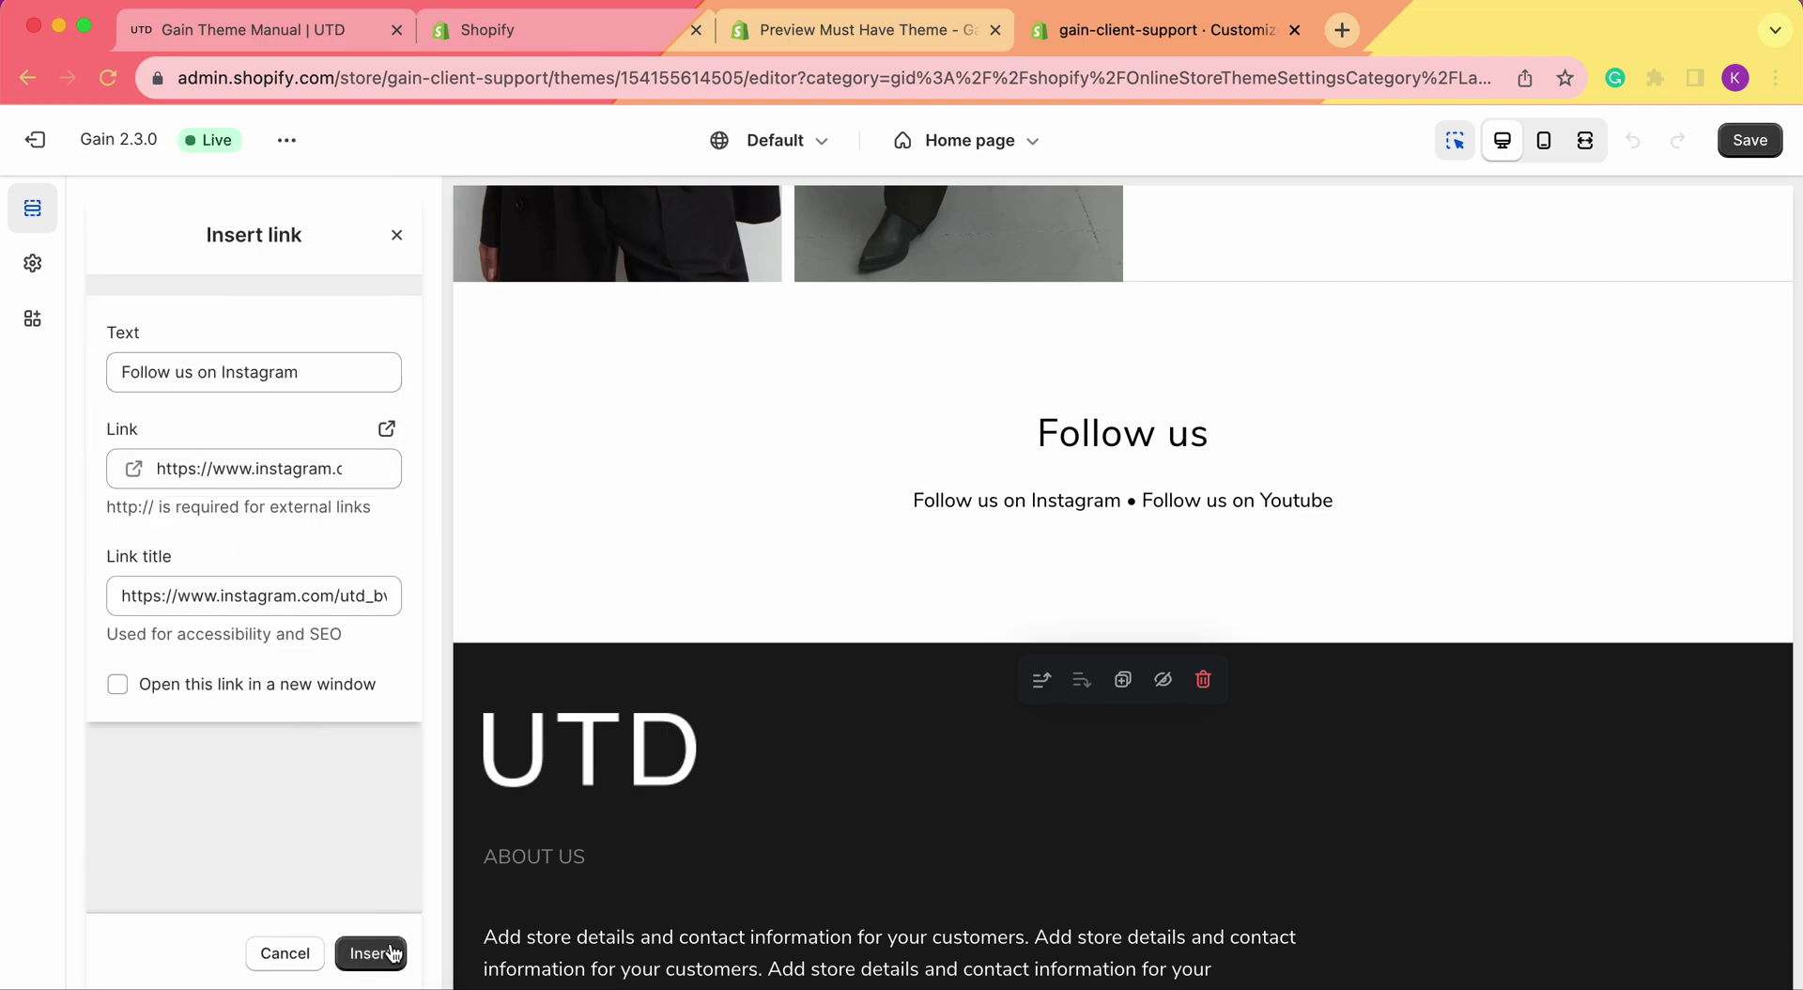
click(162, 692)
click(389, 954)
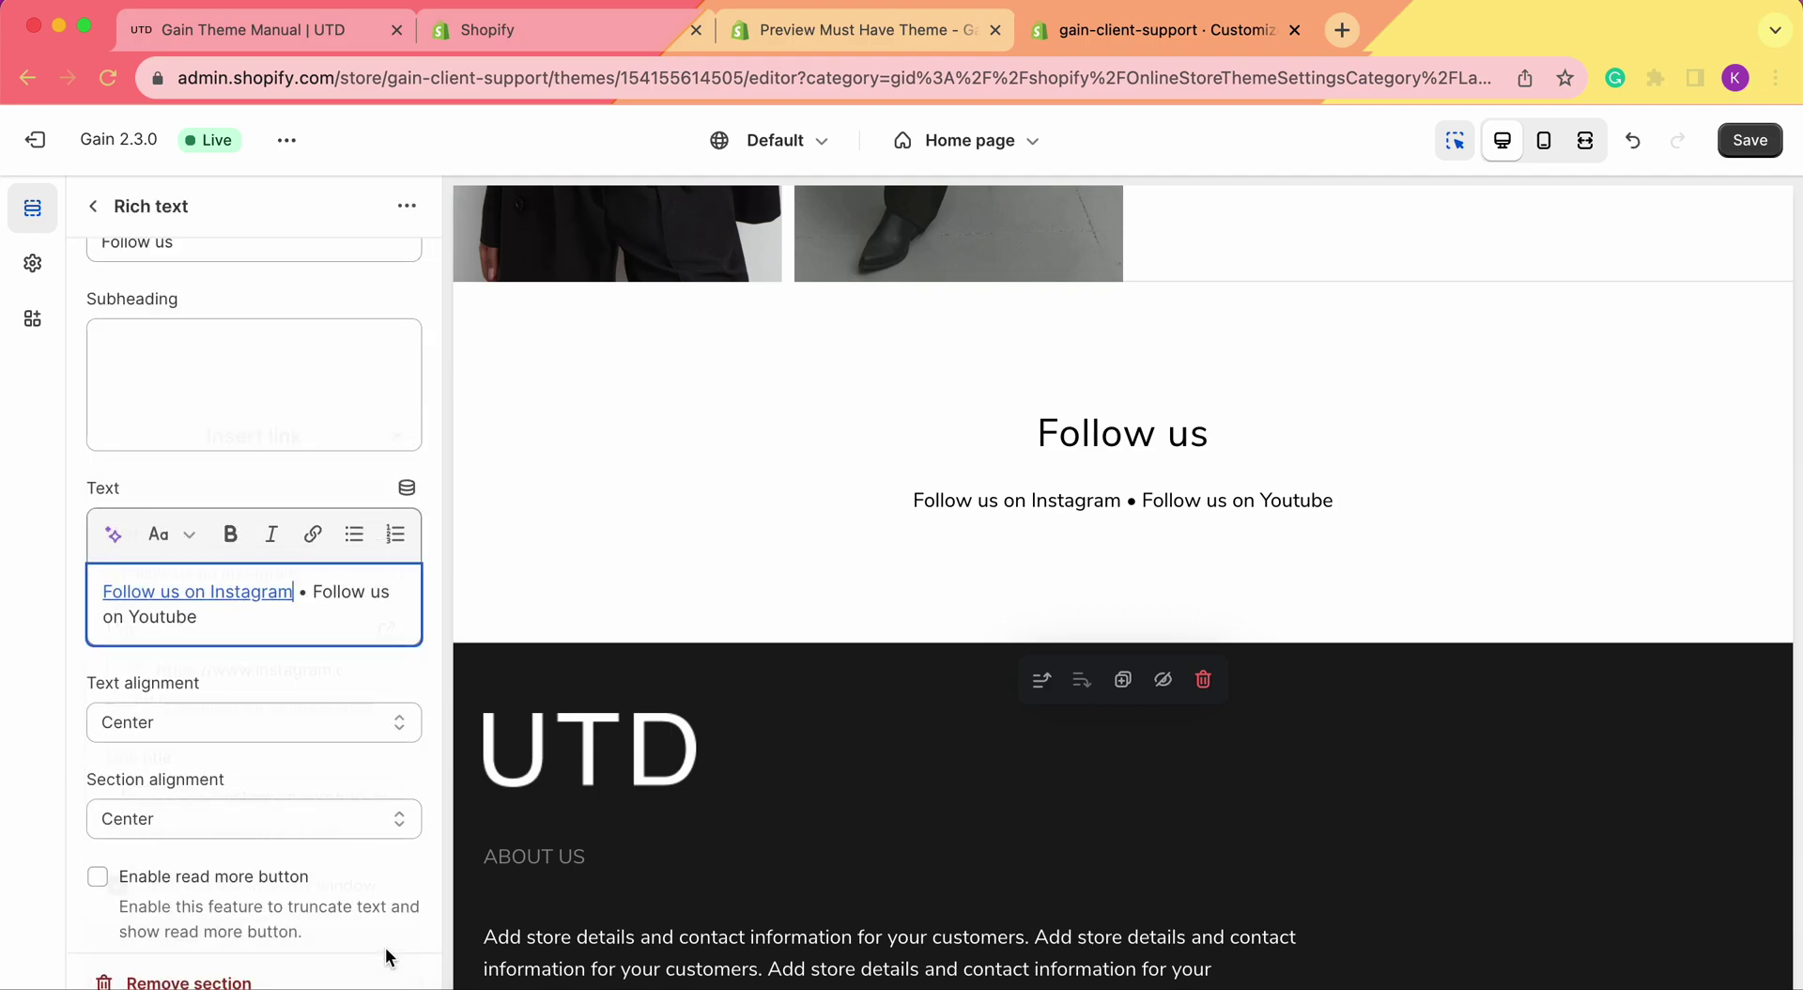
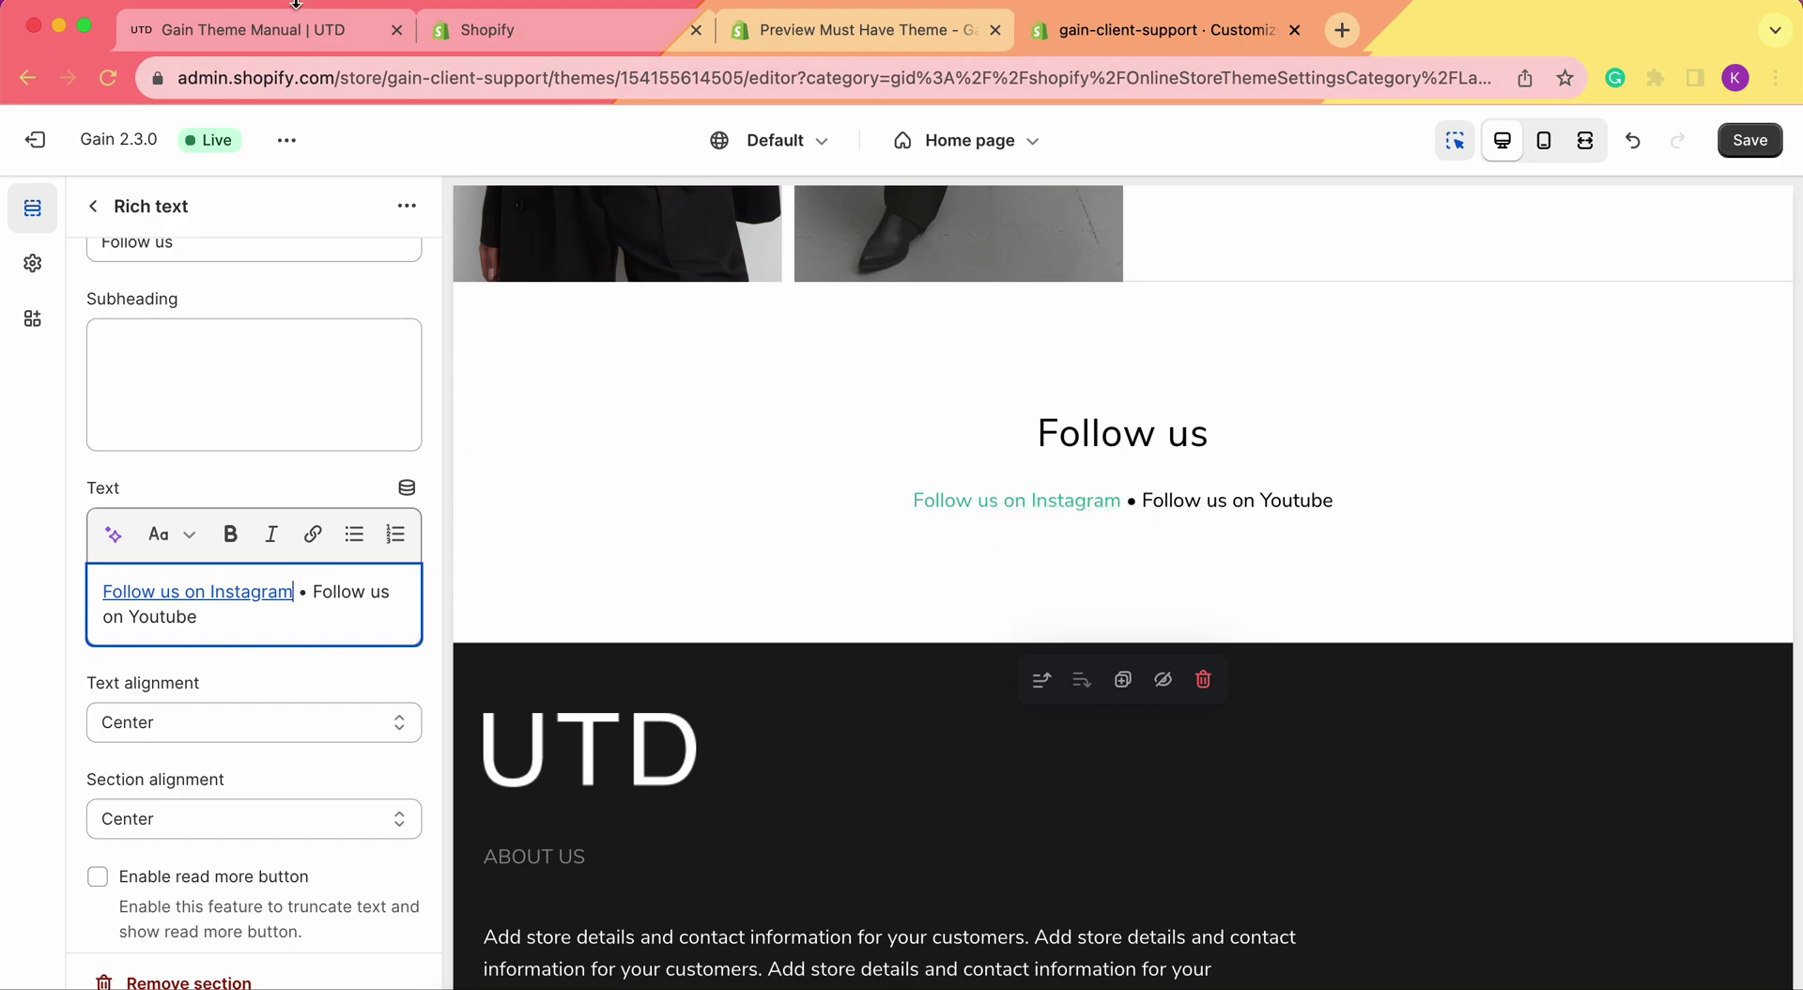
Copy the YouTube link address from the footer of the Gain Theme Manual page and return to the theme editor.
click(273, 29)
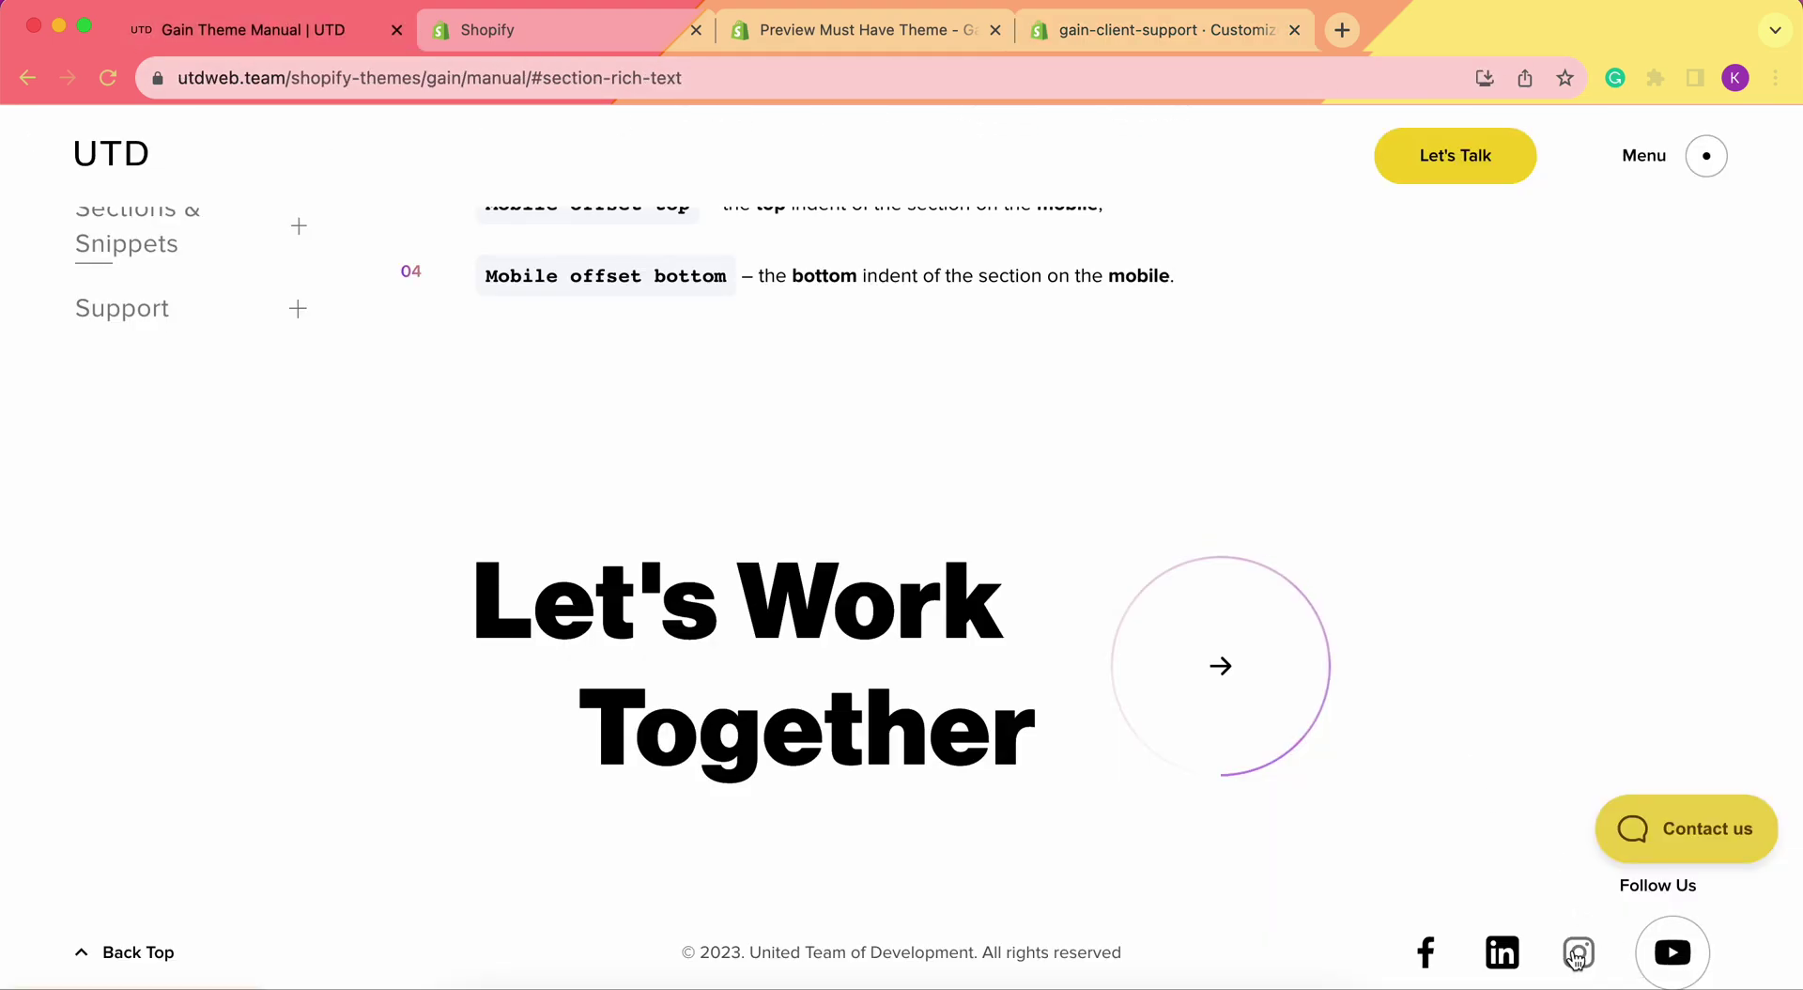
right_click(1672, 951)
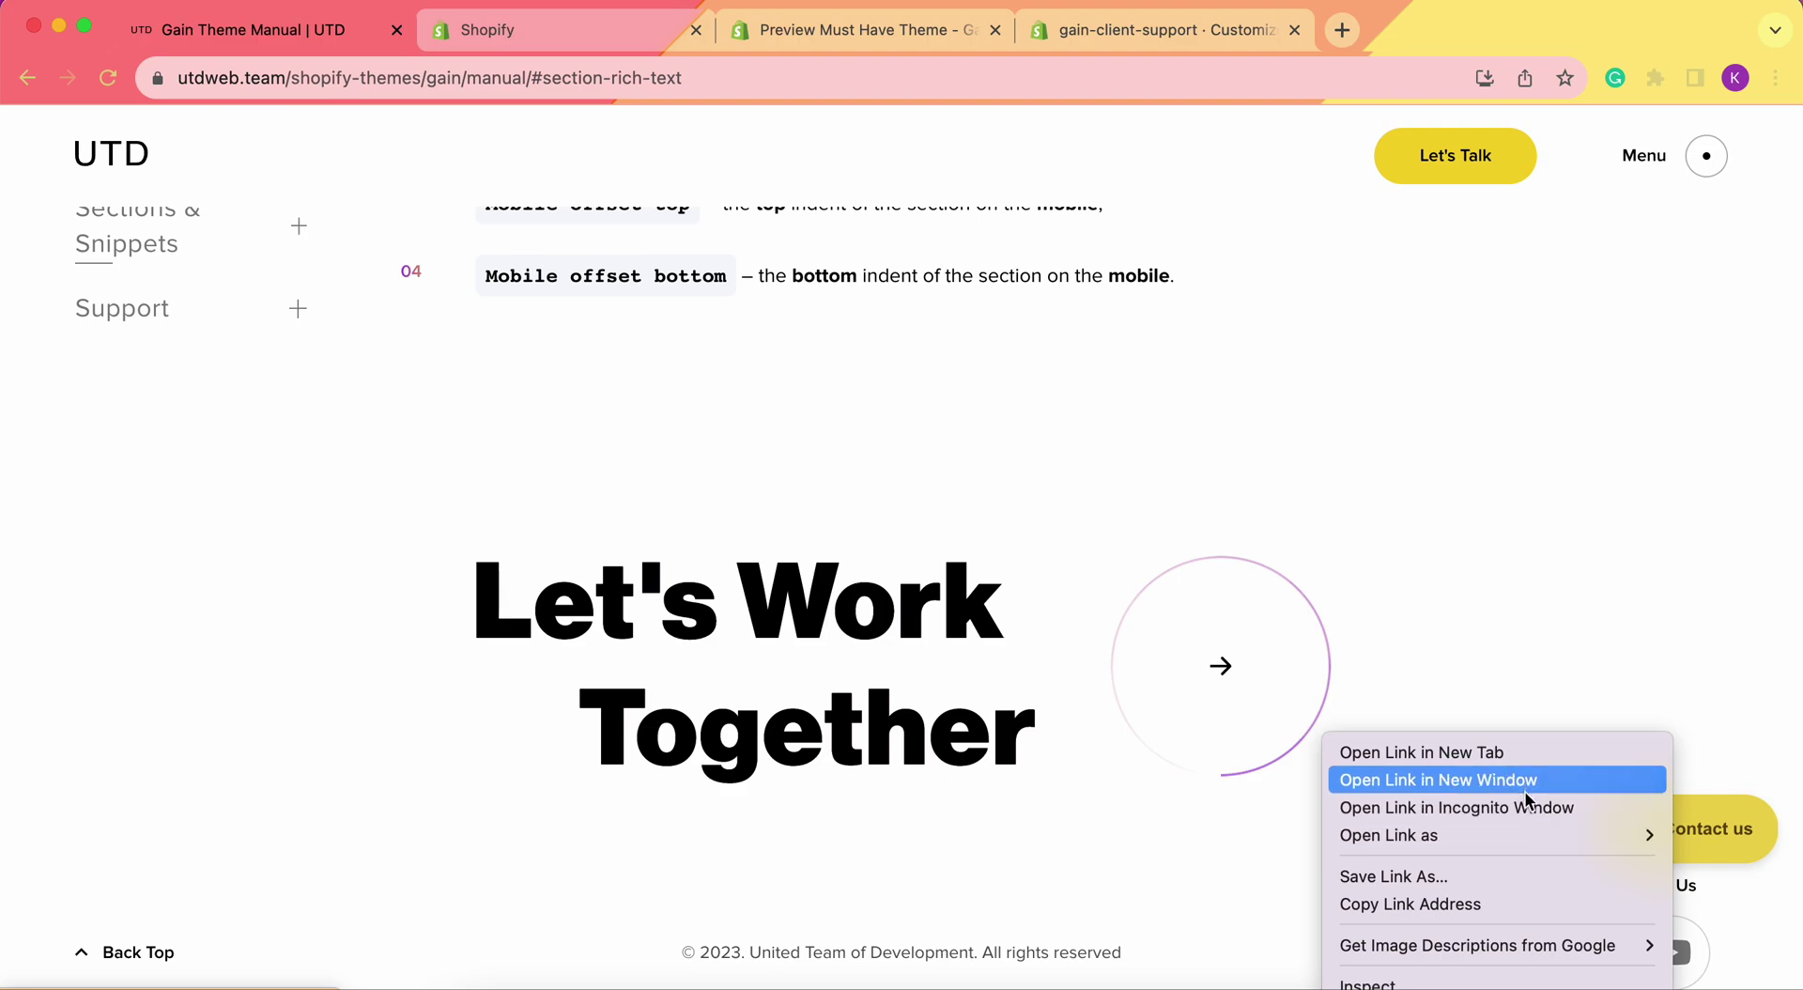
click(1497, 907)
click(1155, 29)
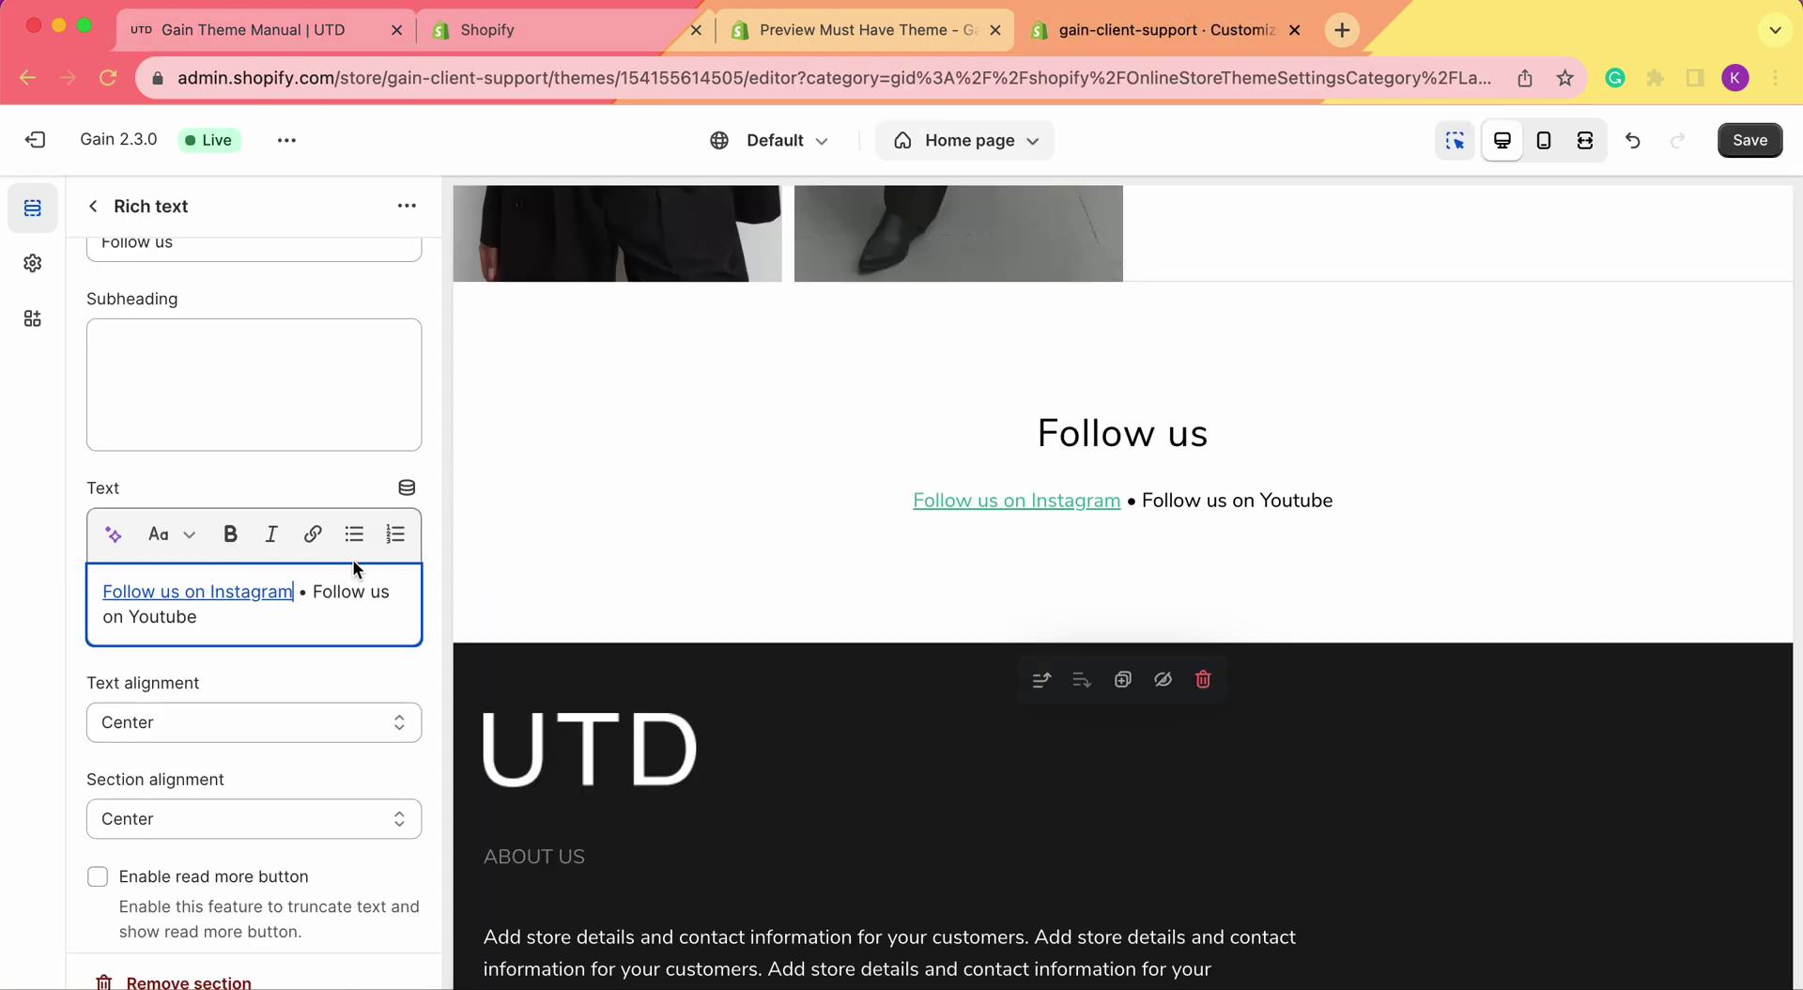
drag(317, 593, 335, 616)
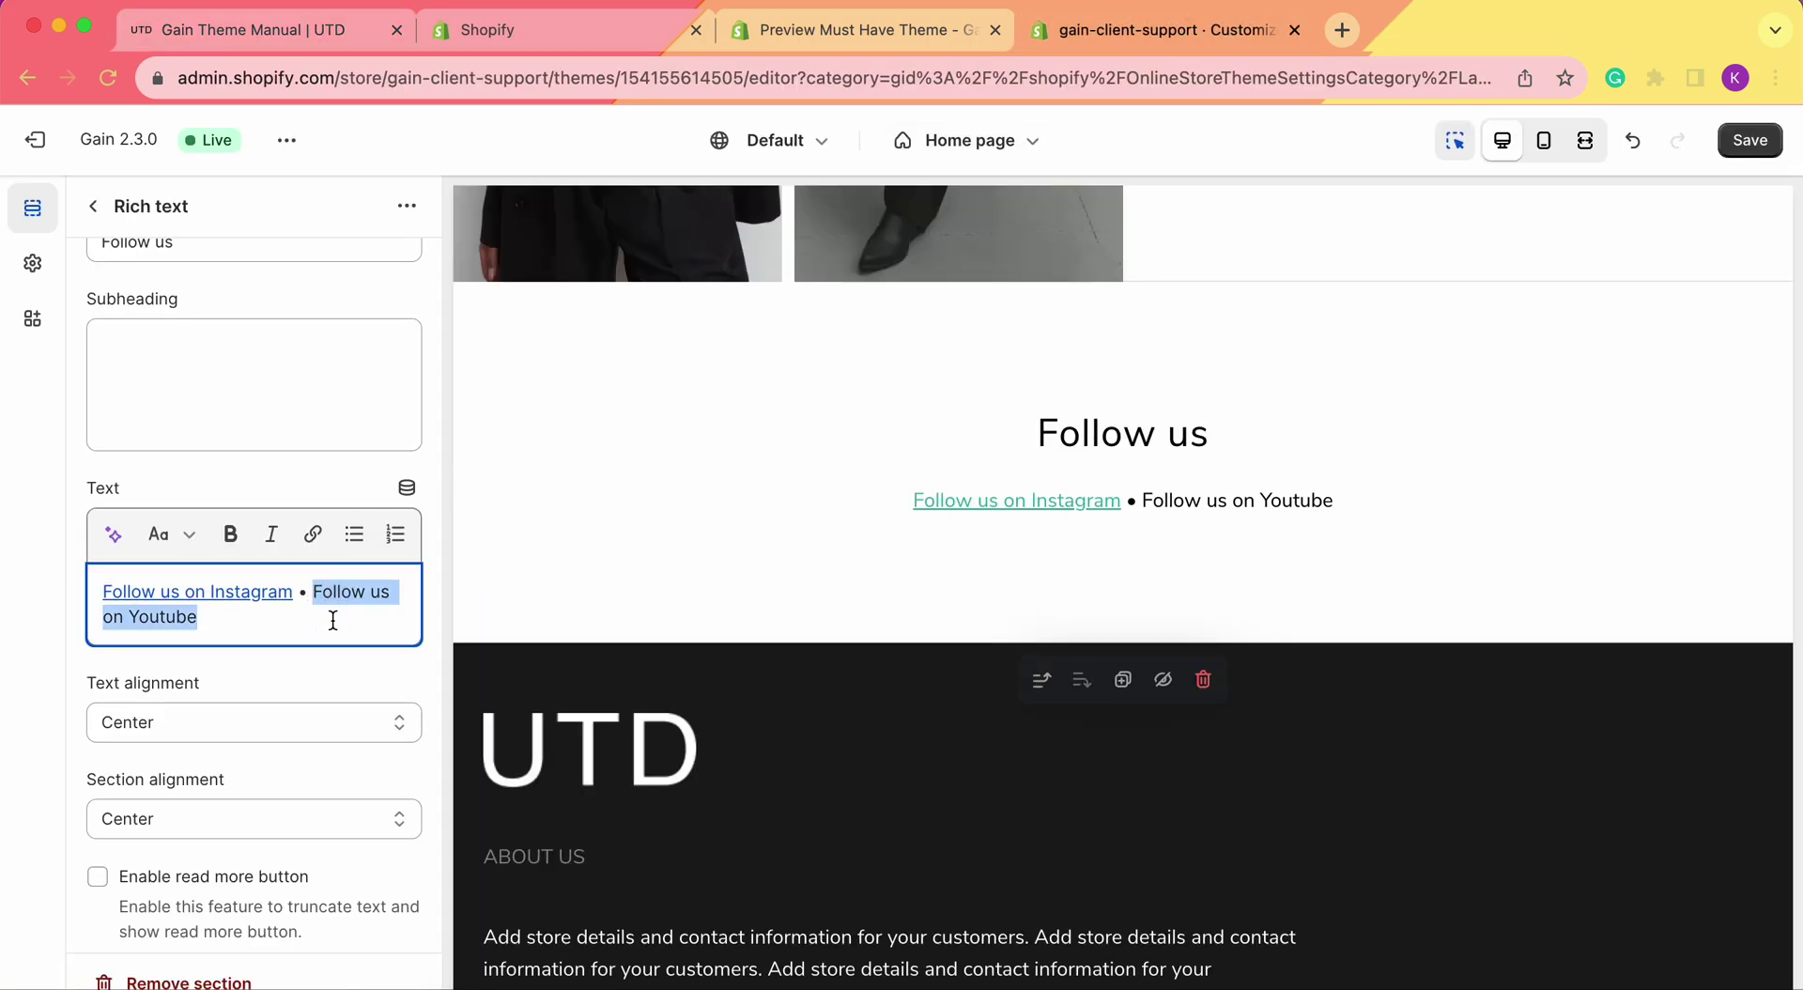
click(315, 536)
click(247, 467)
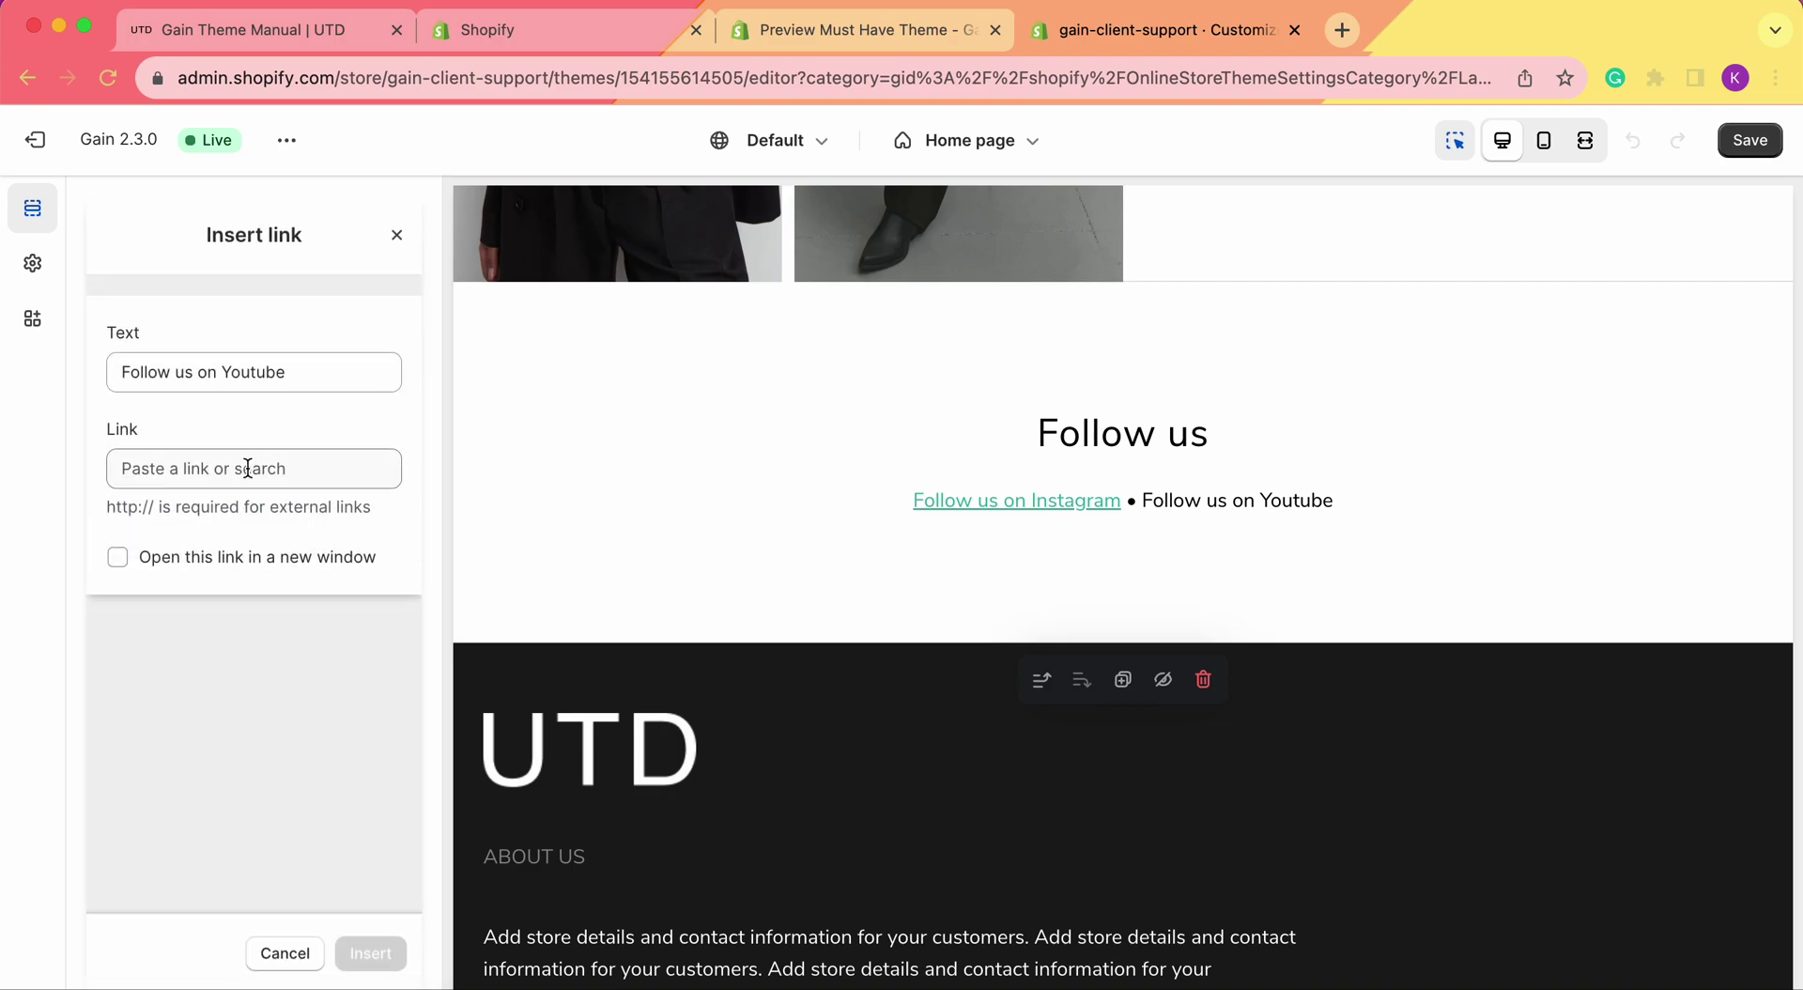
key(super+v)
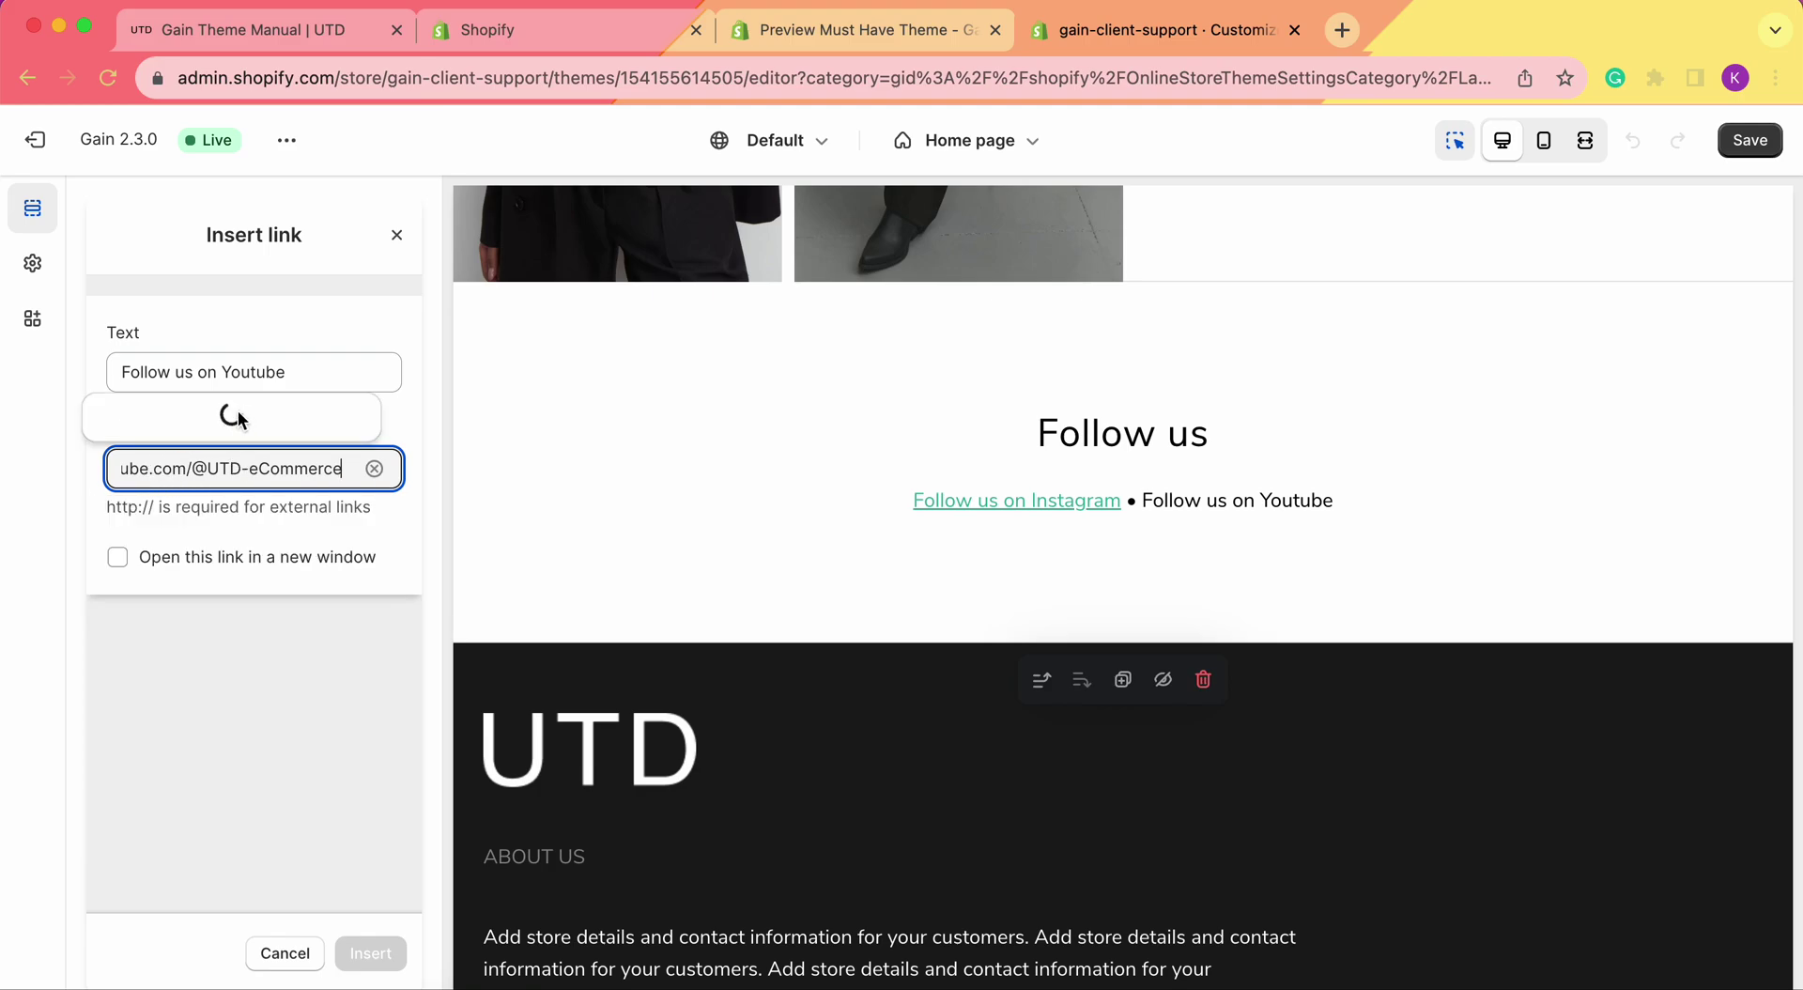
click(376, 953)
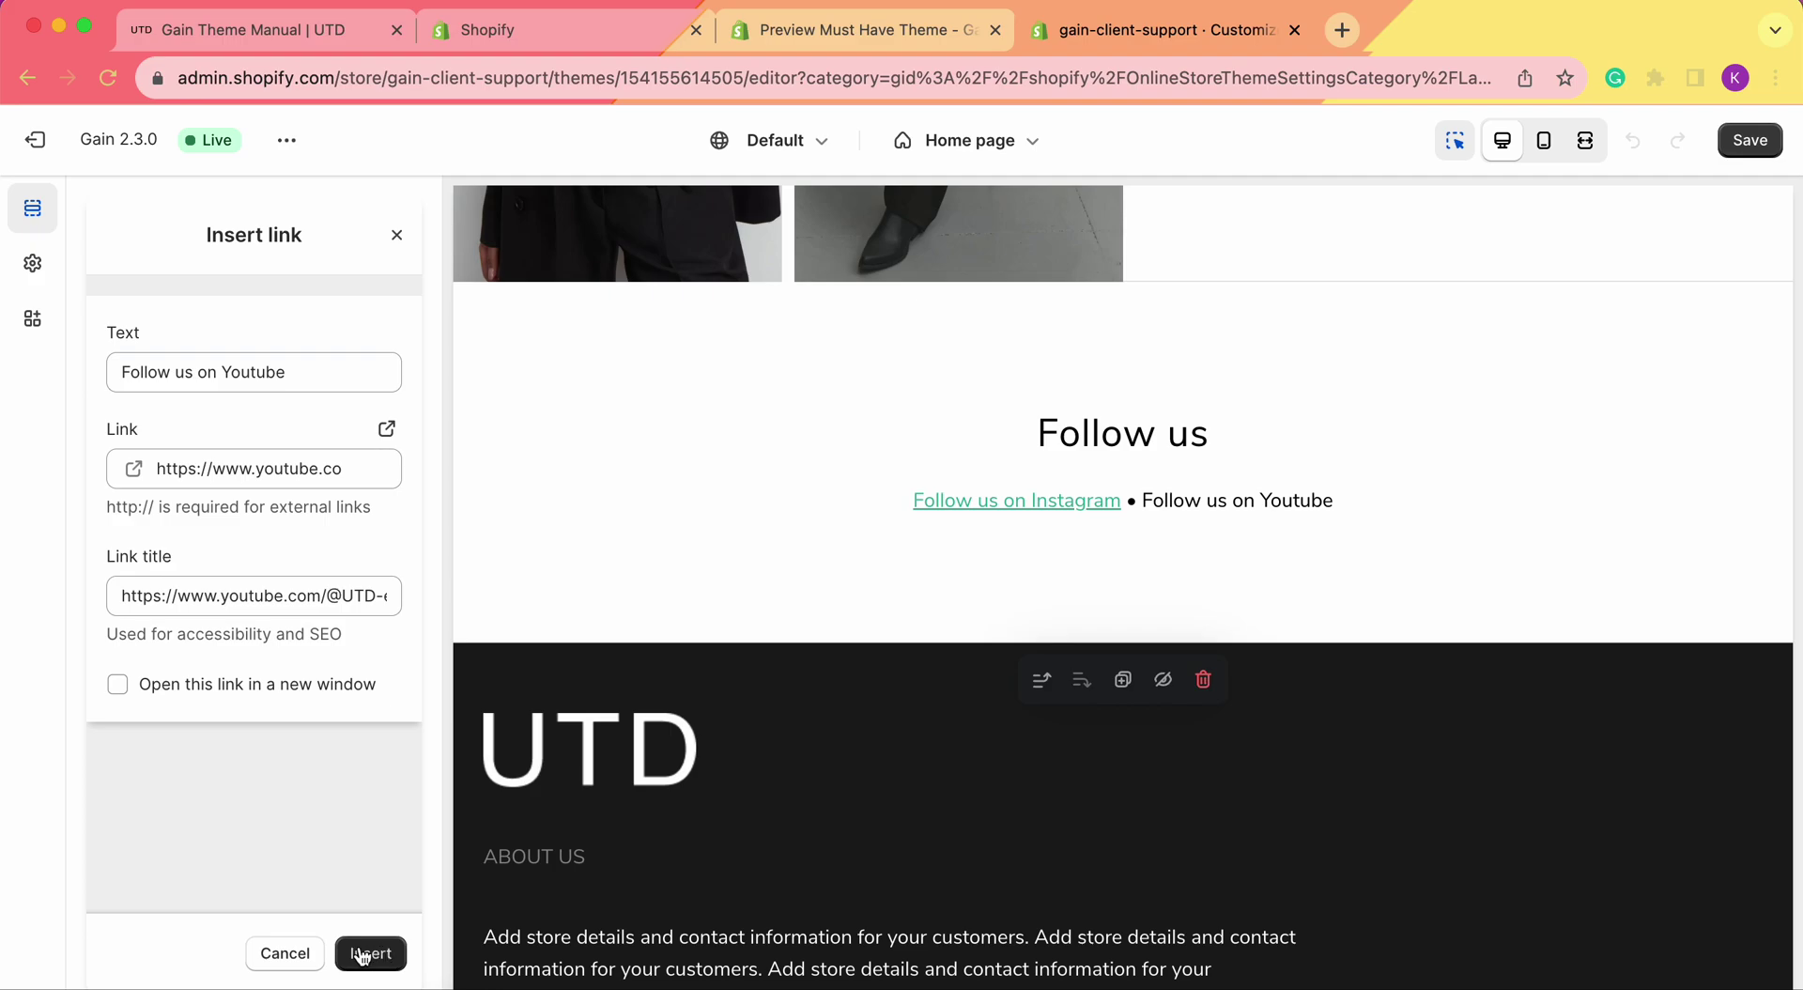
click(363, 954)
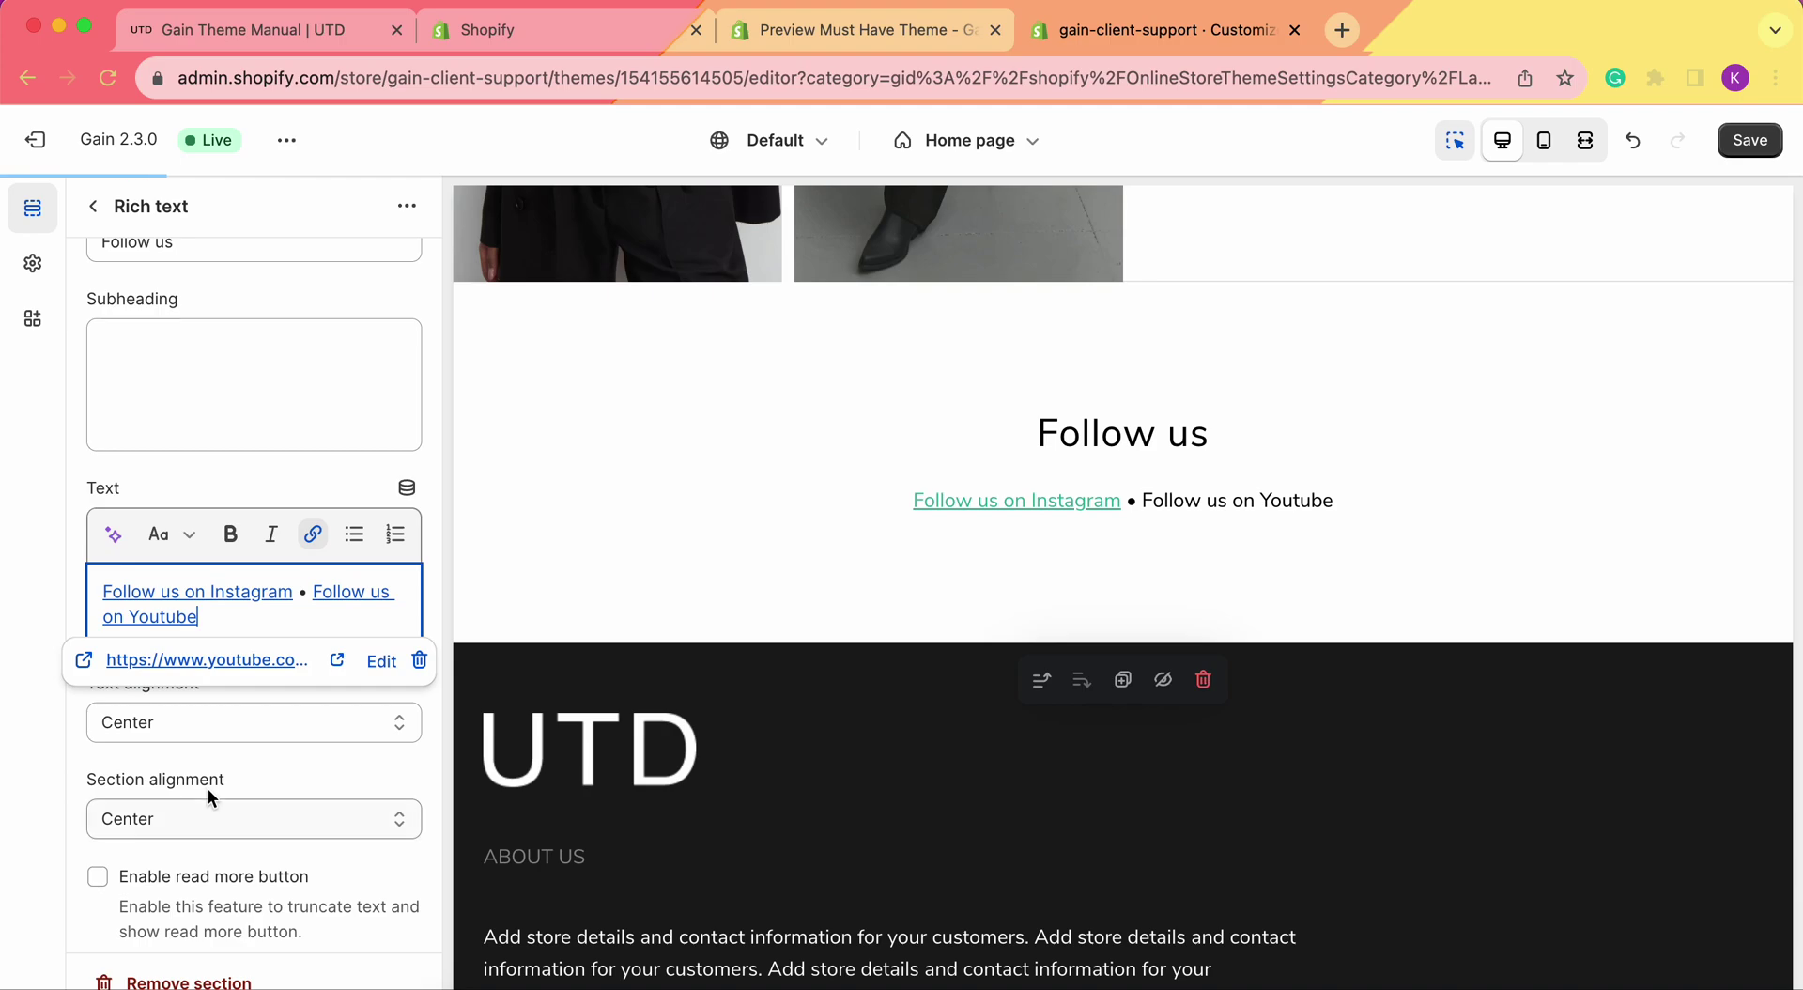
click(975, 503)
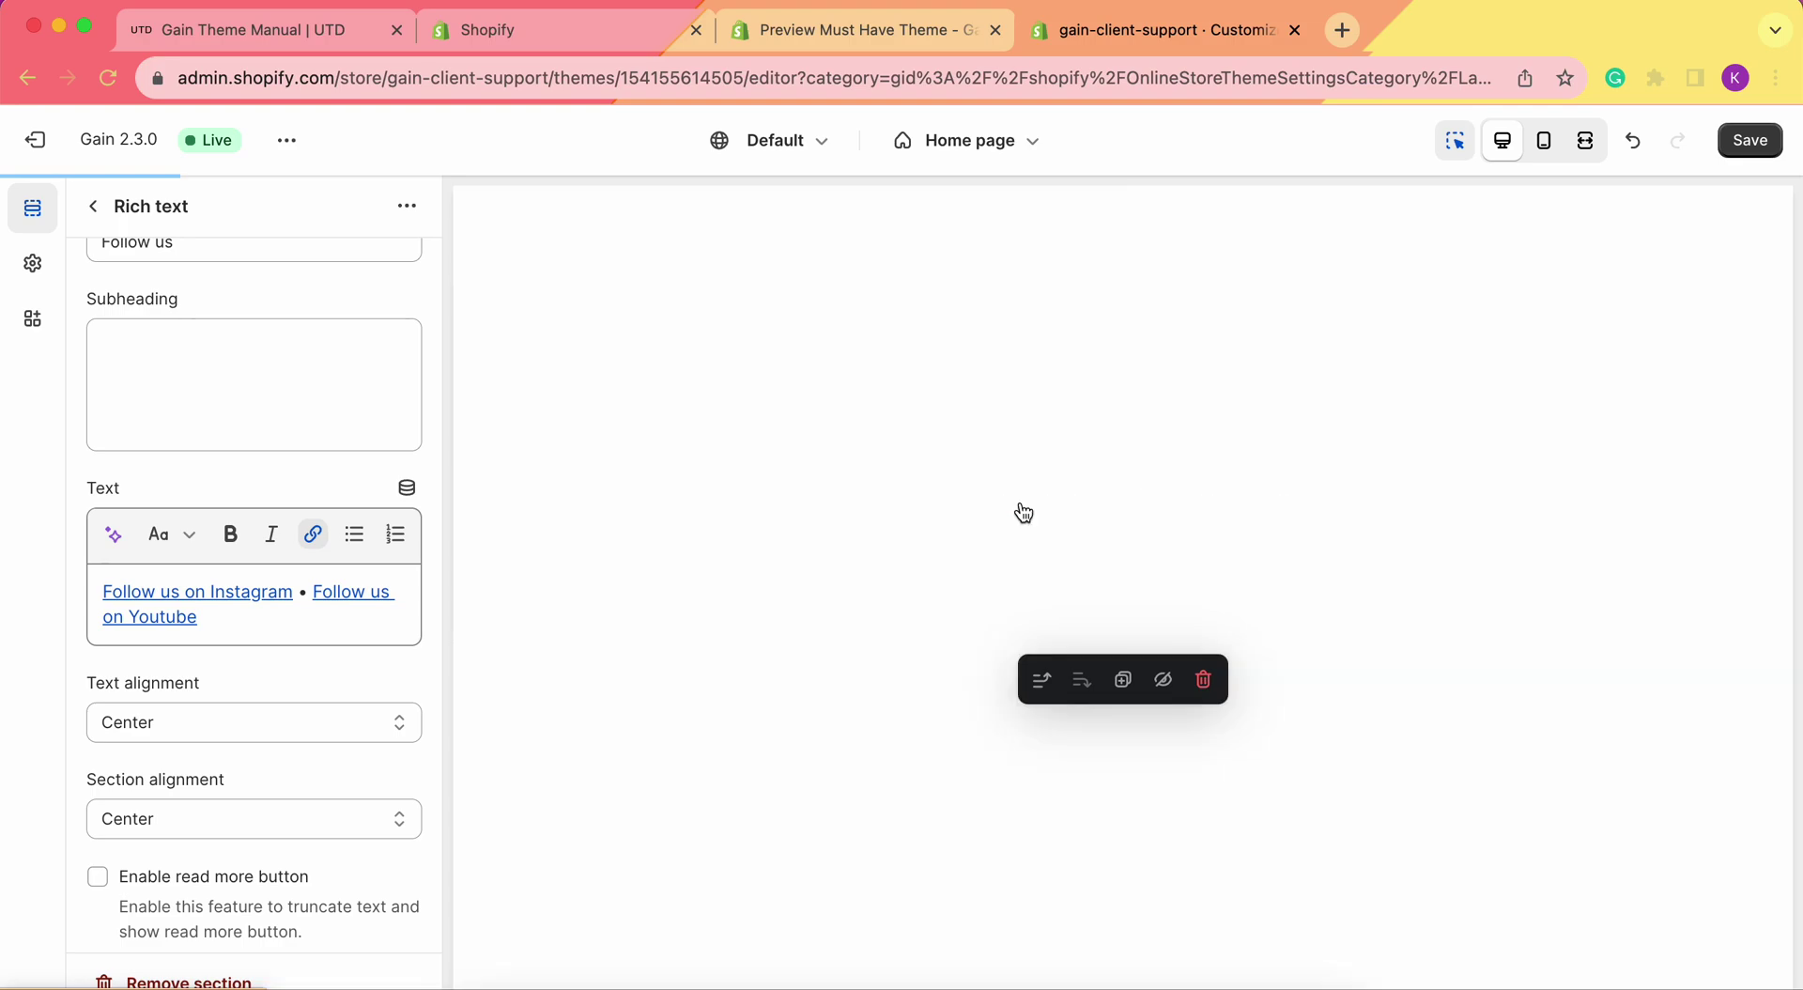
click(1751, 141)
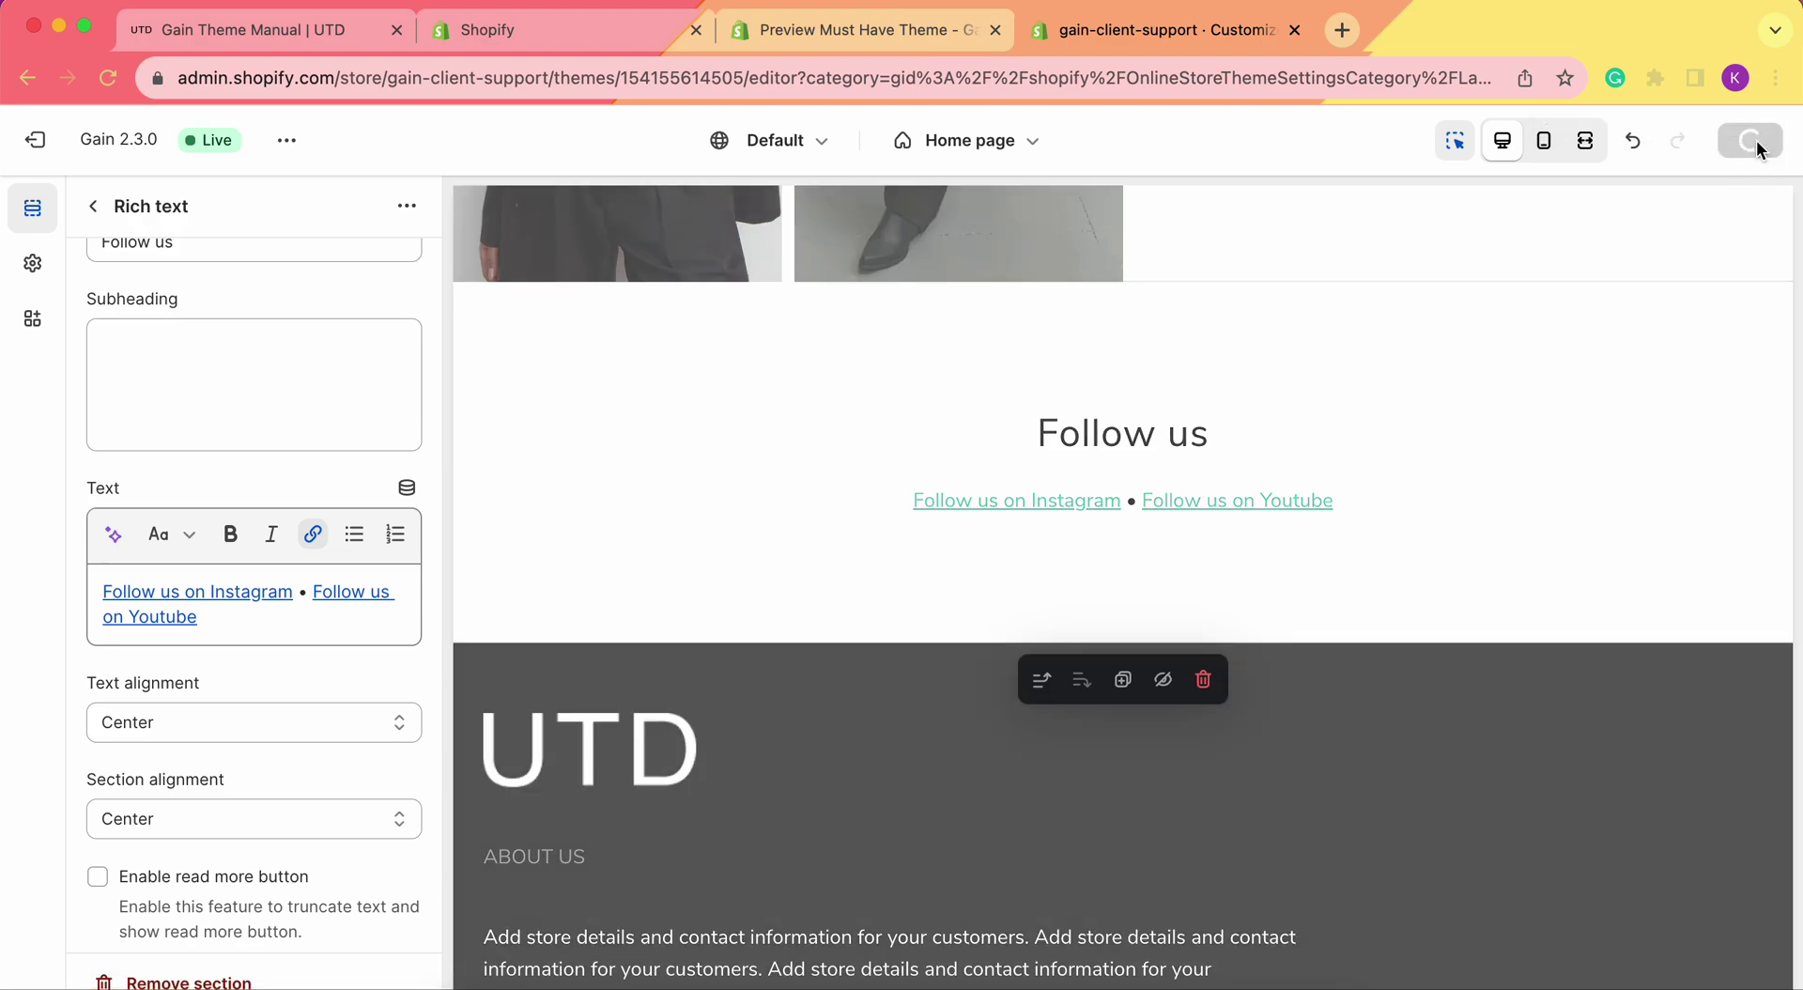
Set the theme's Link text color to purple #872DB6 in the global color settings.
click(34, 273)
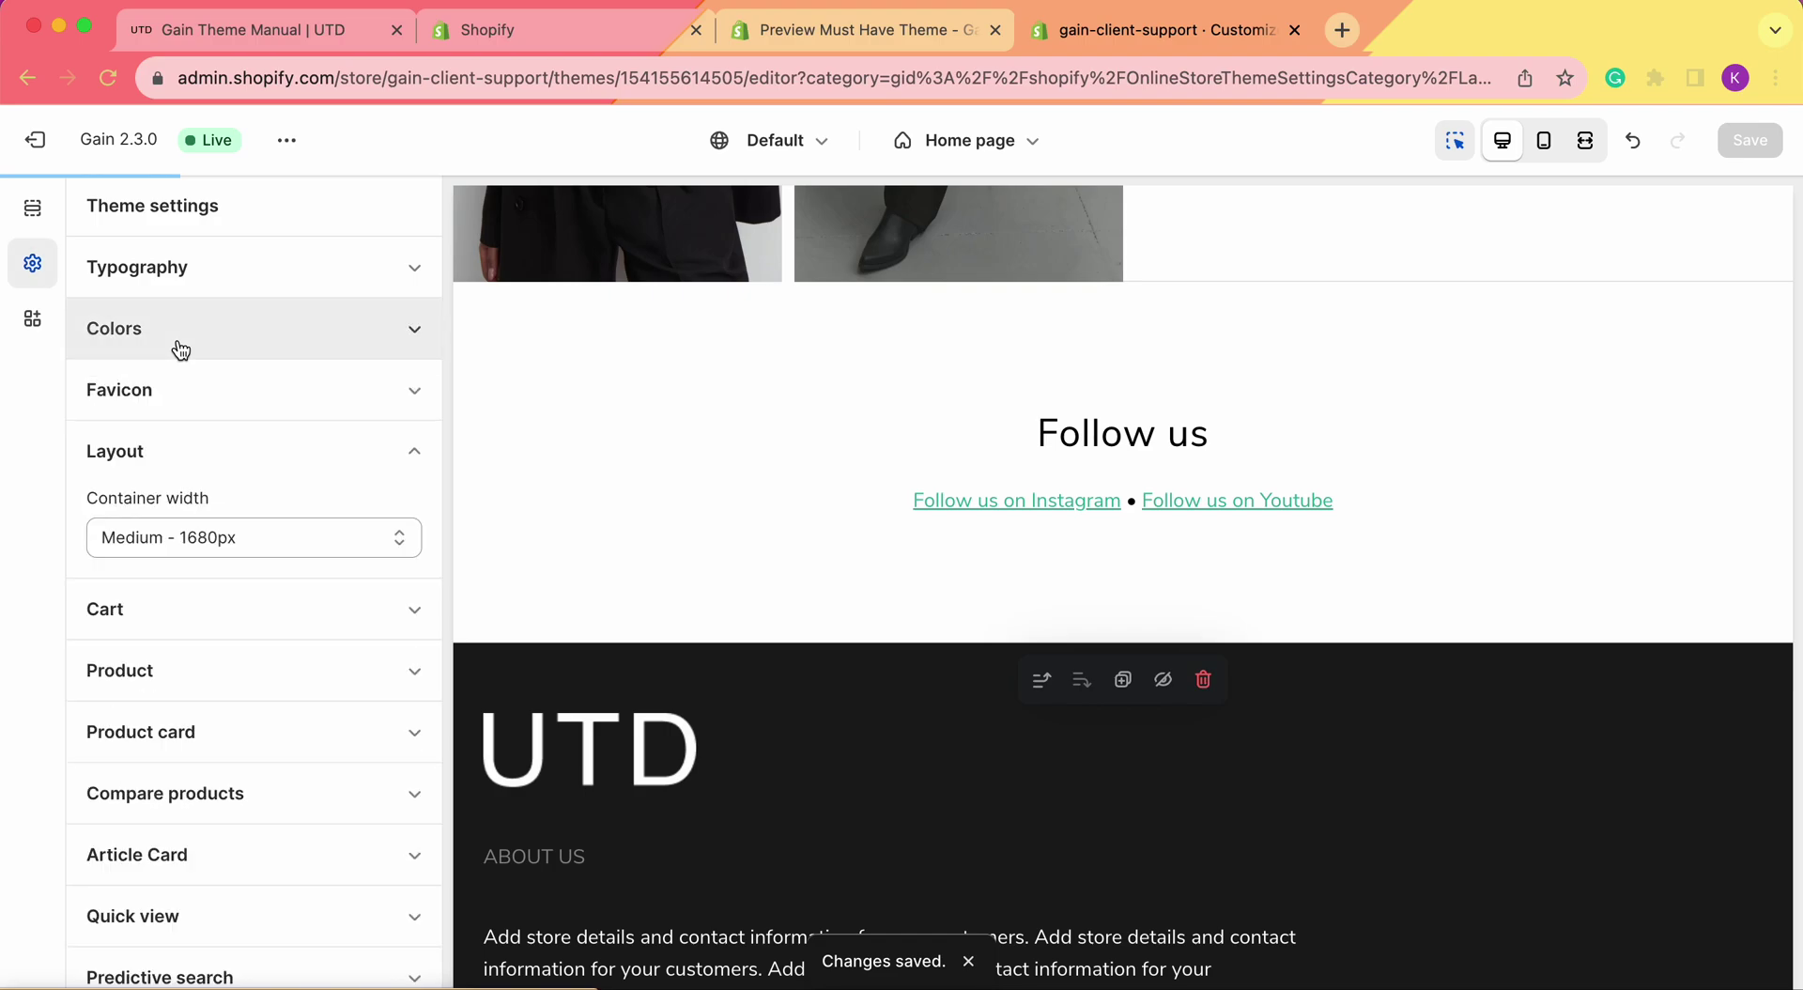
click(302, 323)
scroll(188, 592, down, 1)
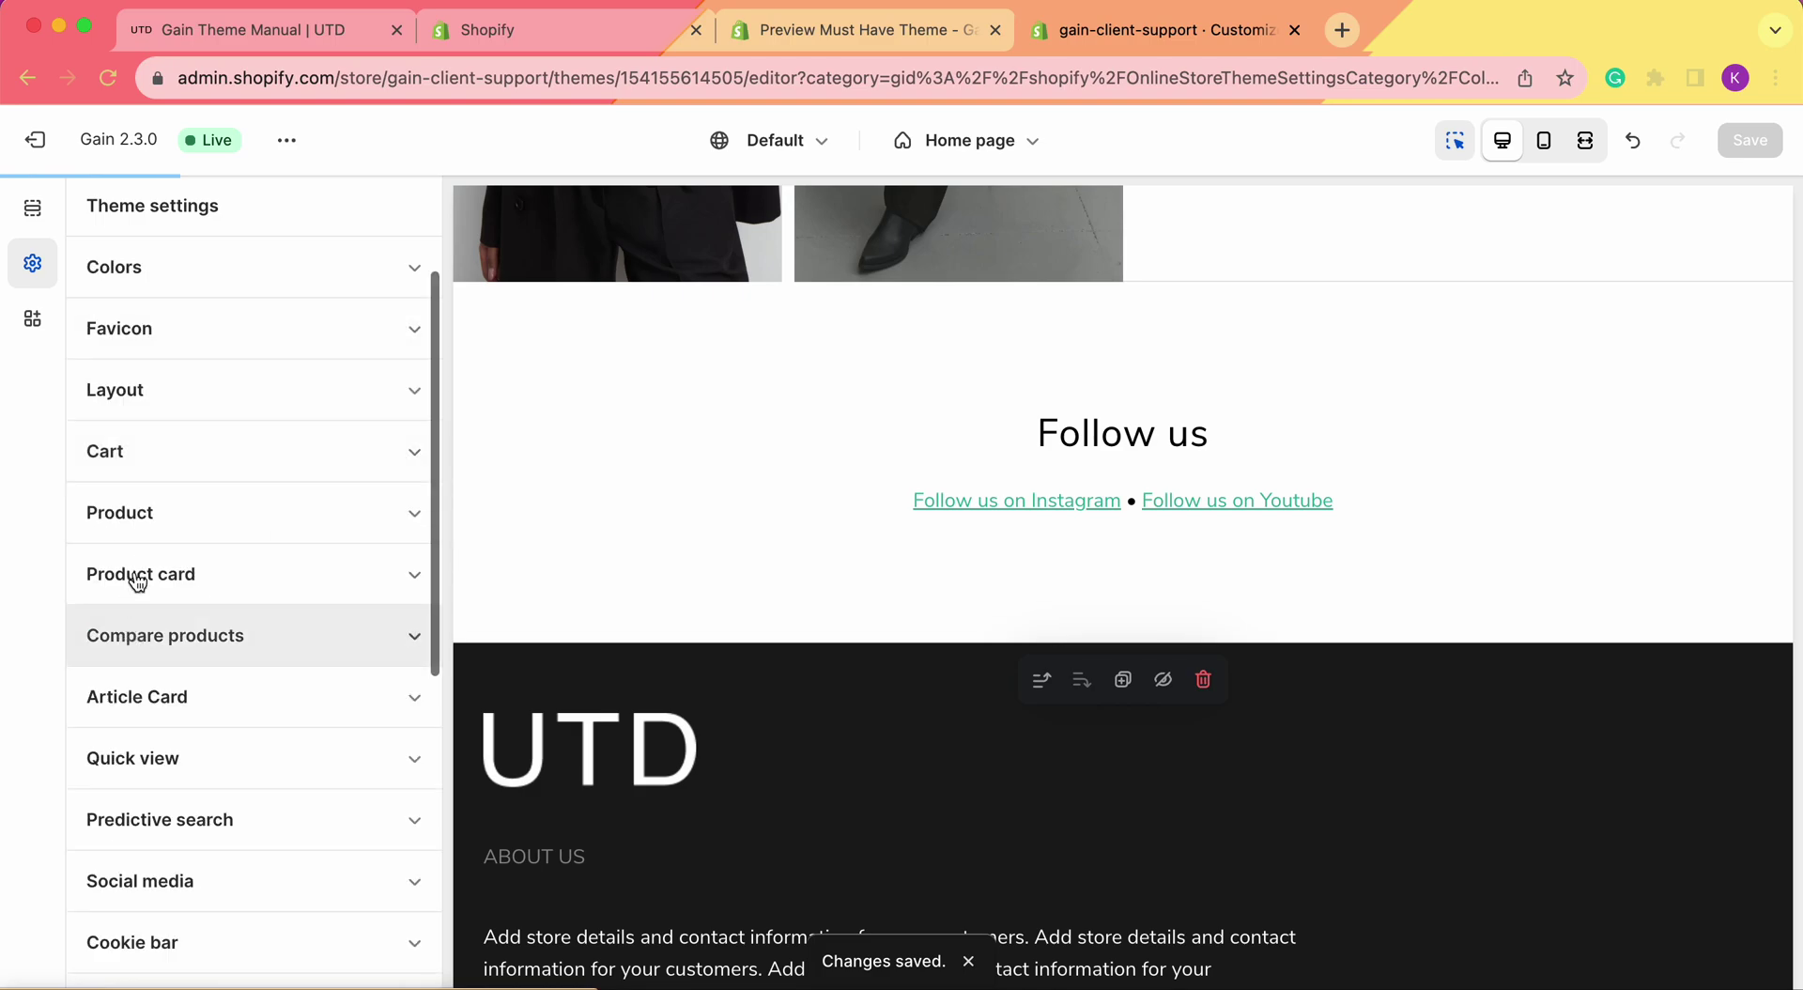
click(216, 280)
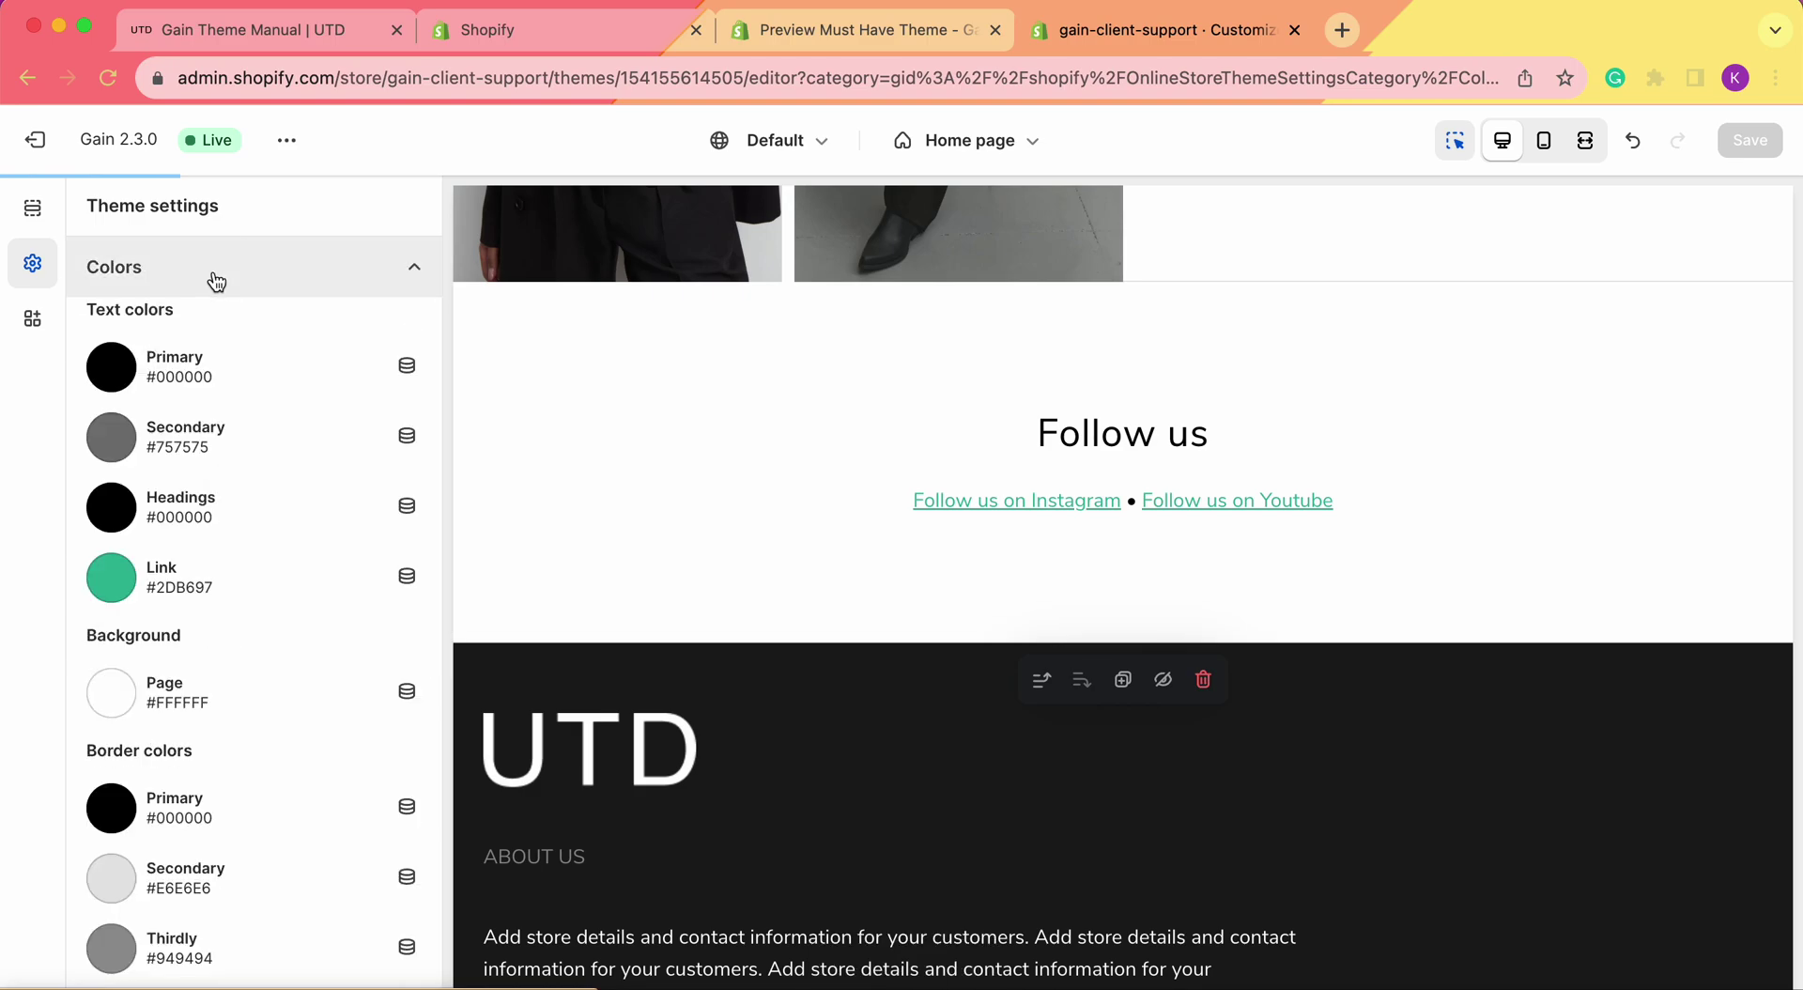
click(120, 588)
click(120, 588)
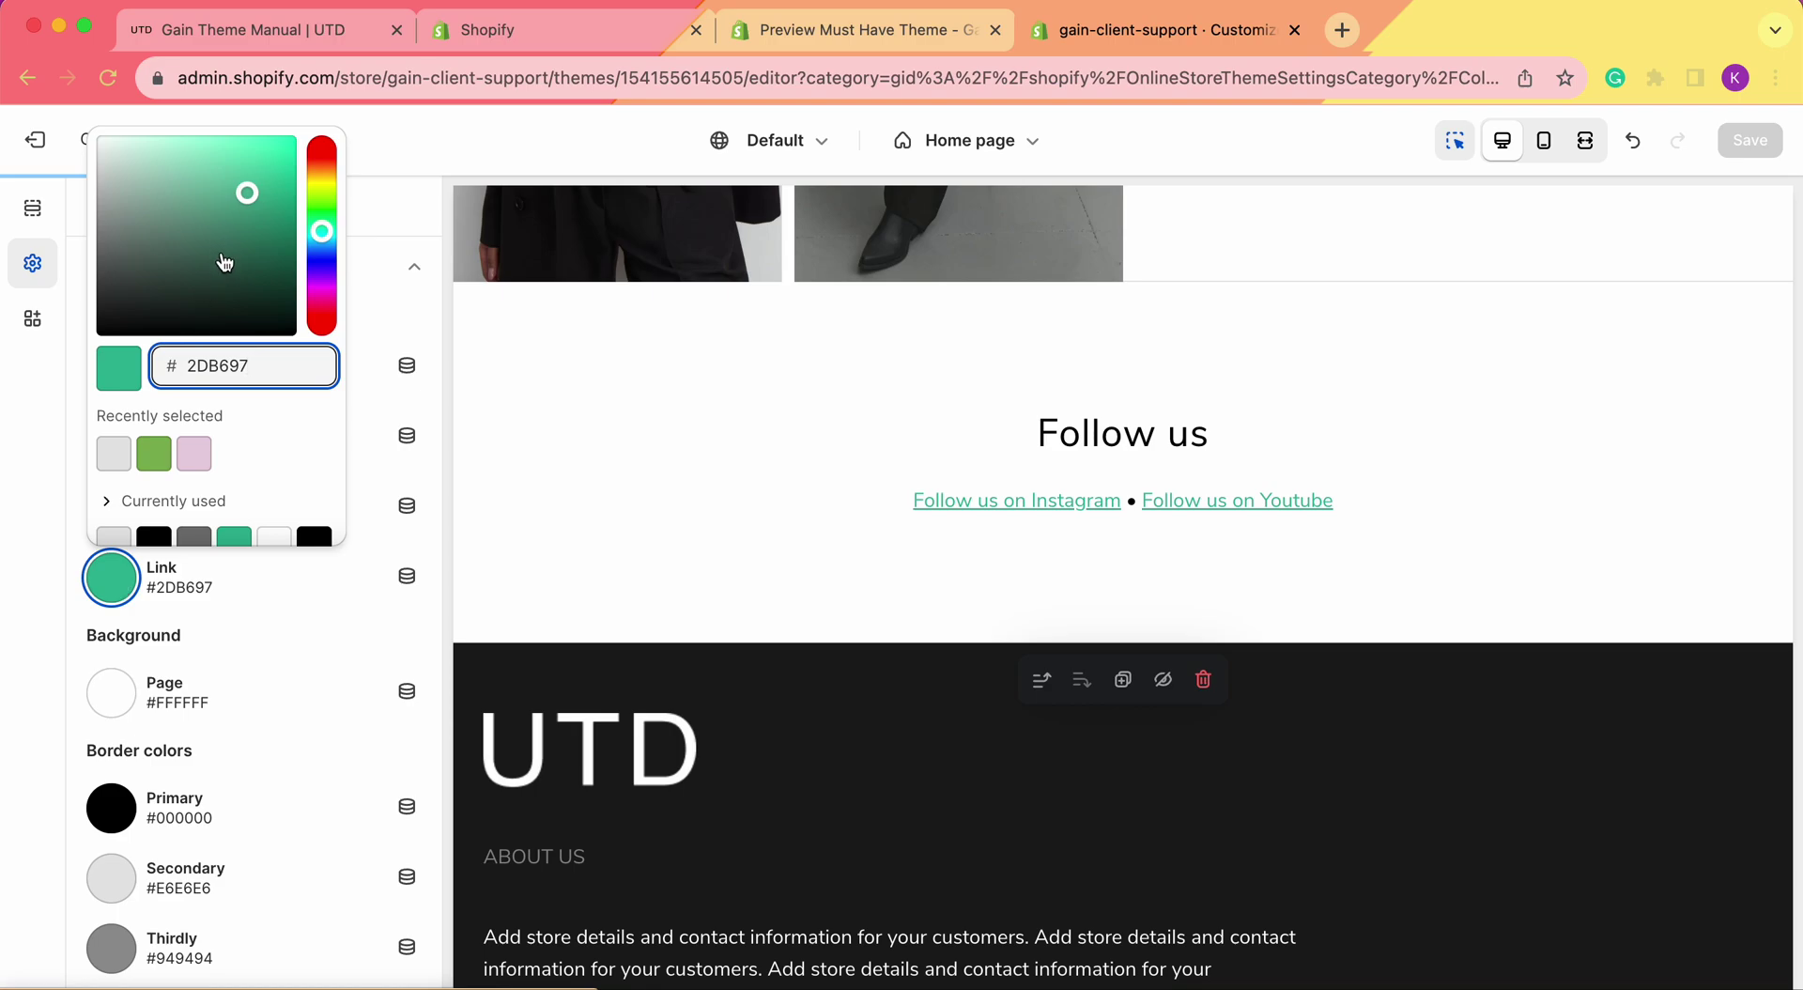
click(322, 285)
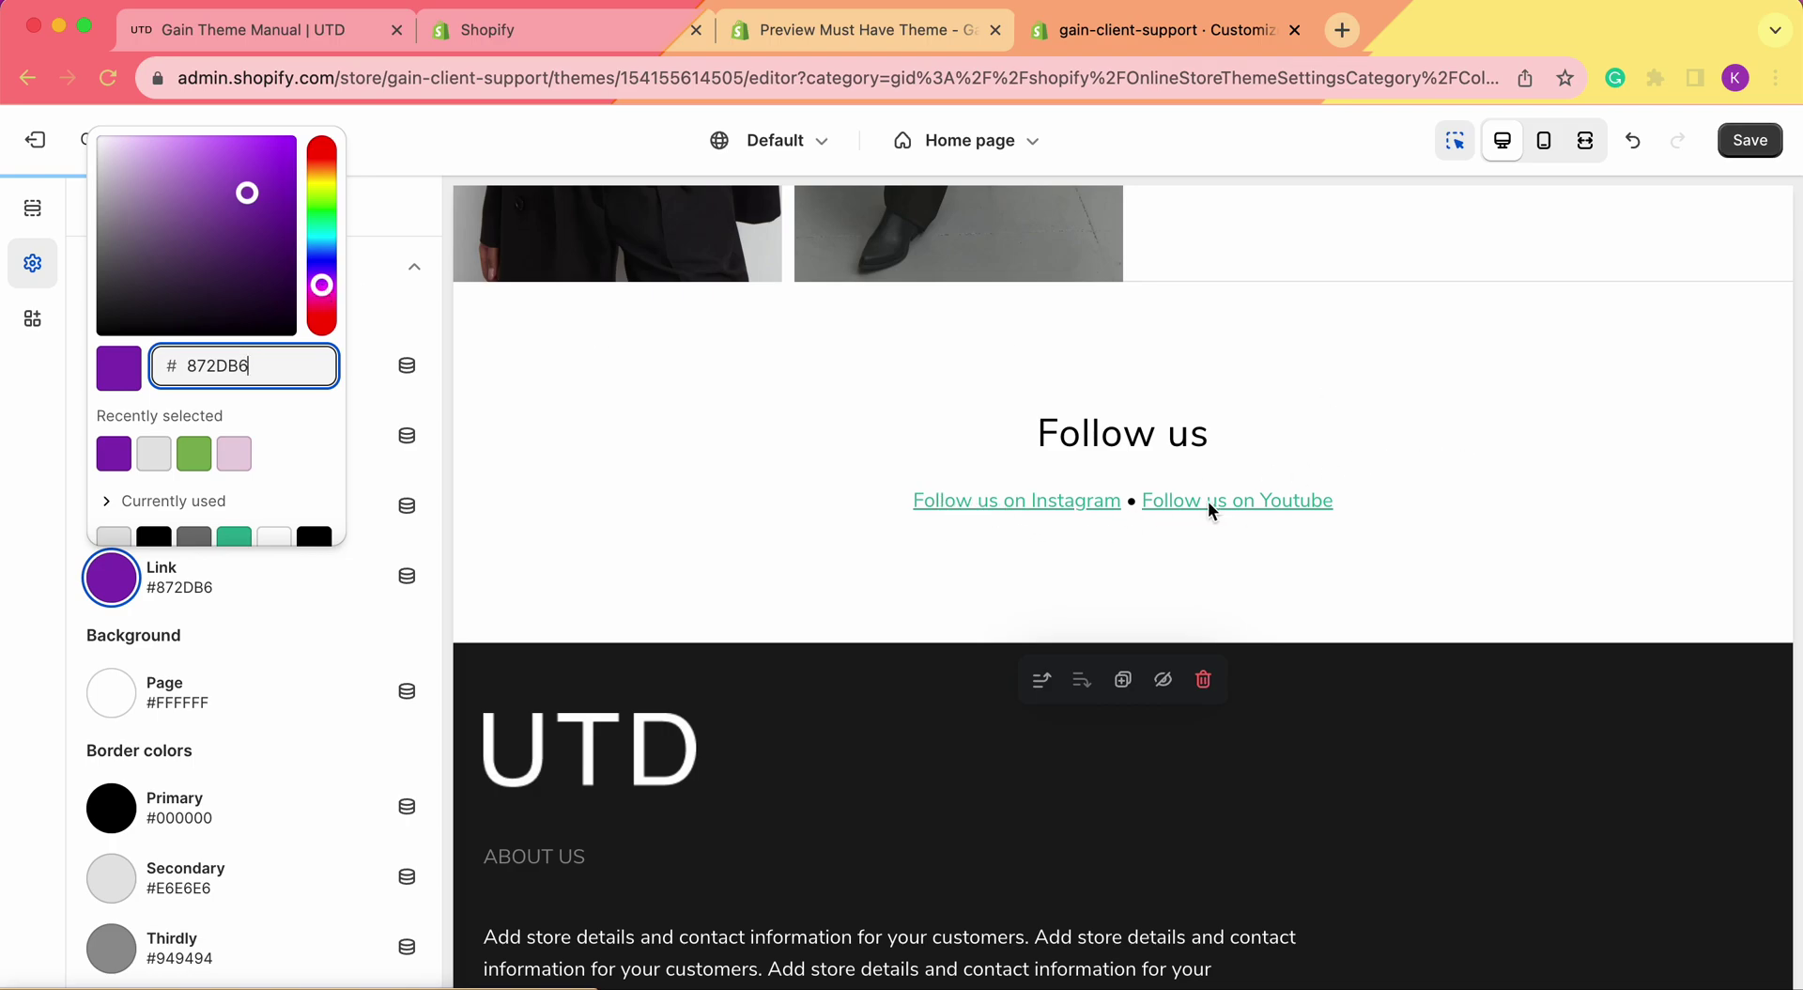
click(42, 486)
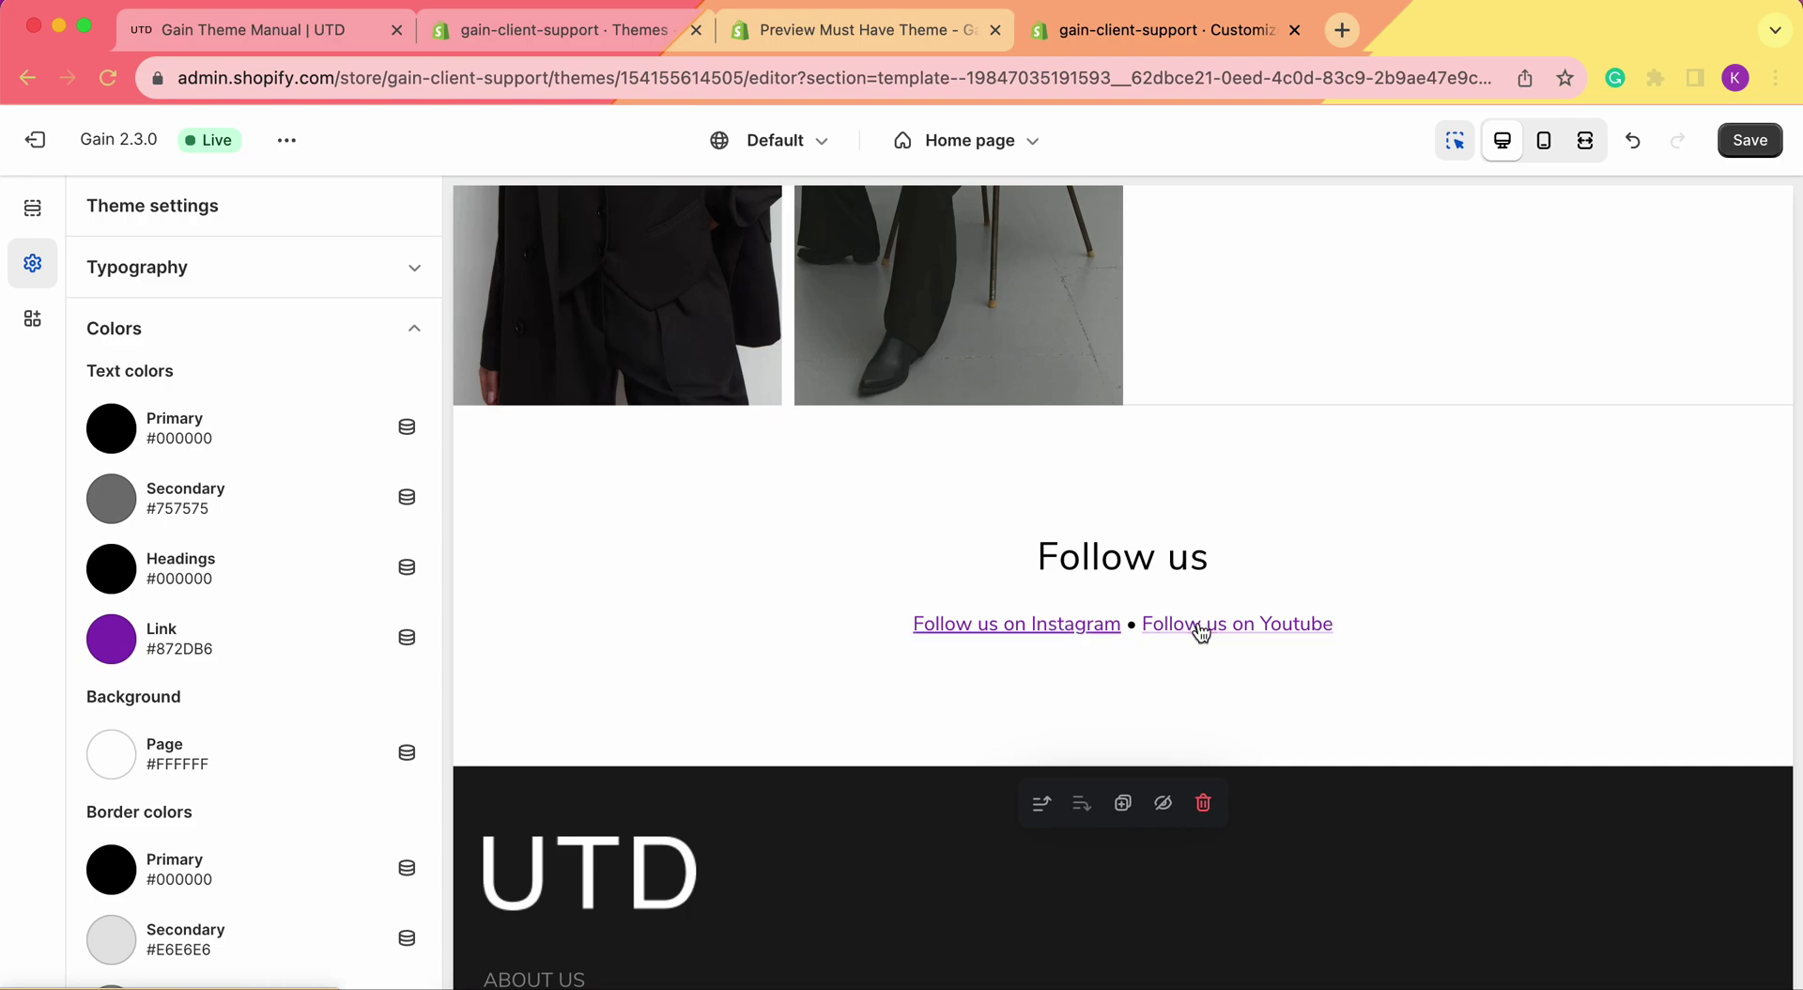
click(118, 639)
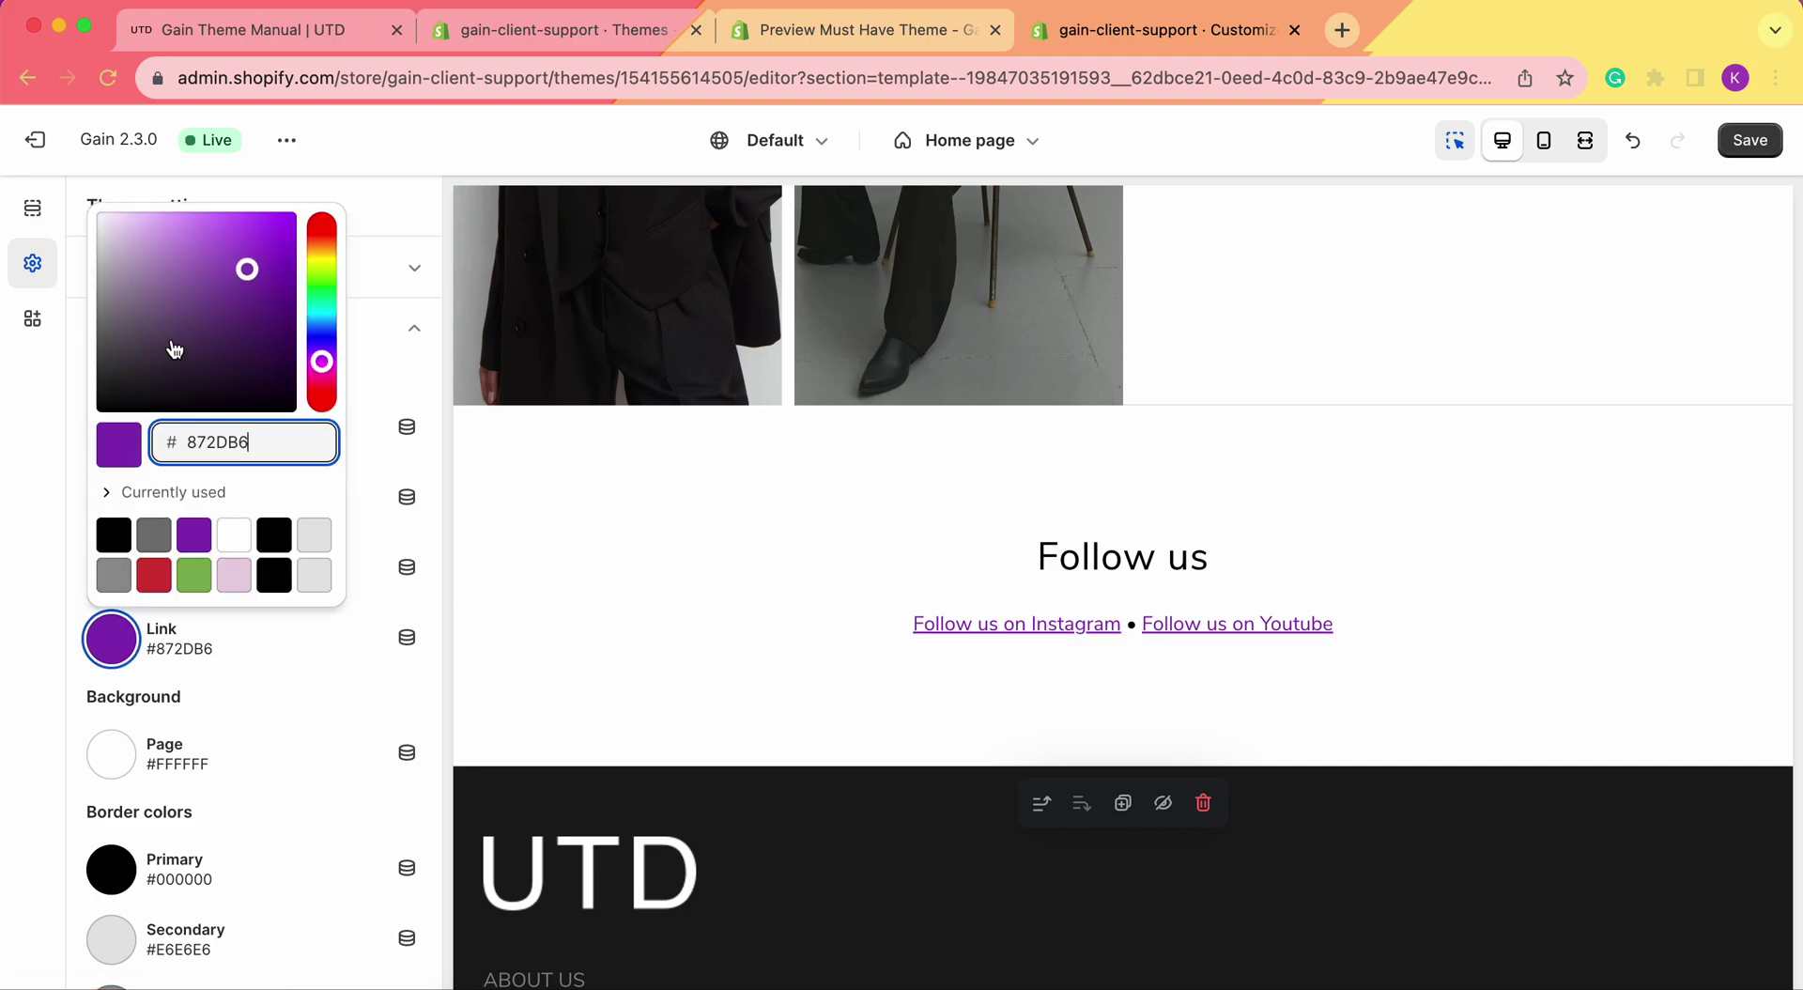
click(38, 459)
Enable the Rich text section's read more button with the label "Shop Now" and expand the truncated text in the preview.
click(40, 205)
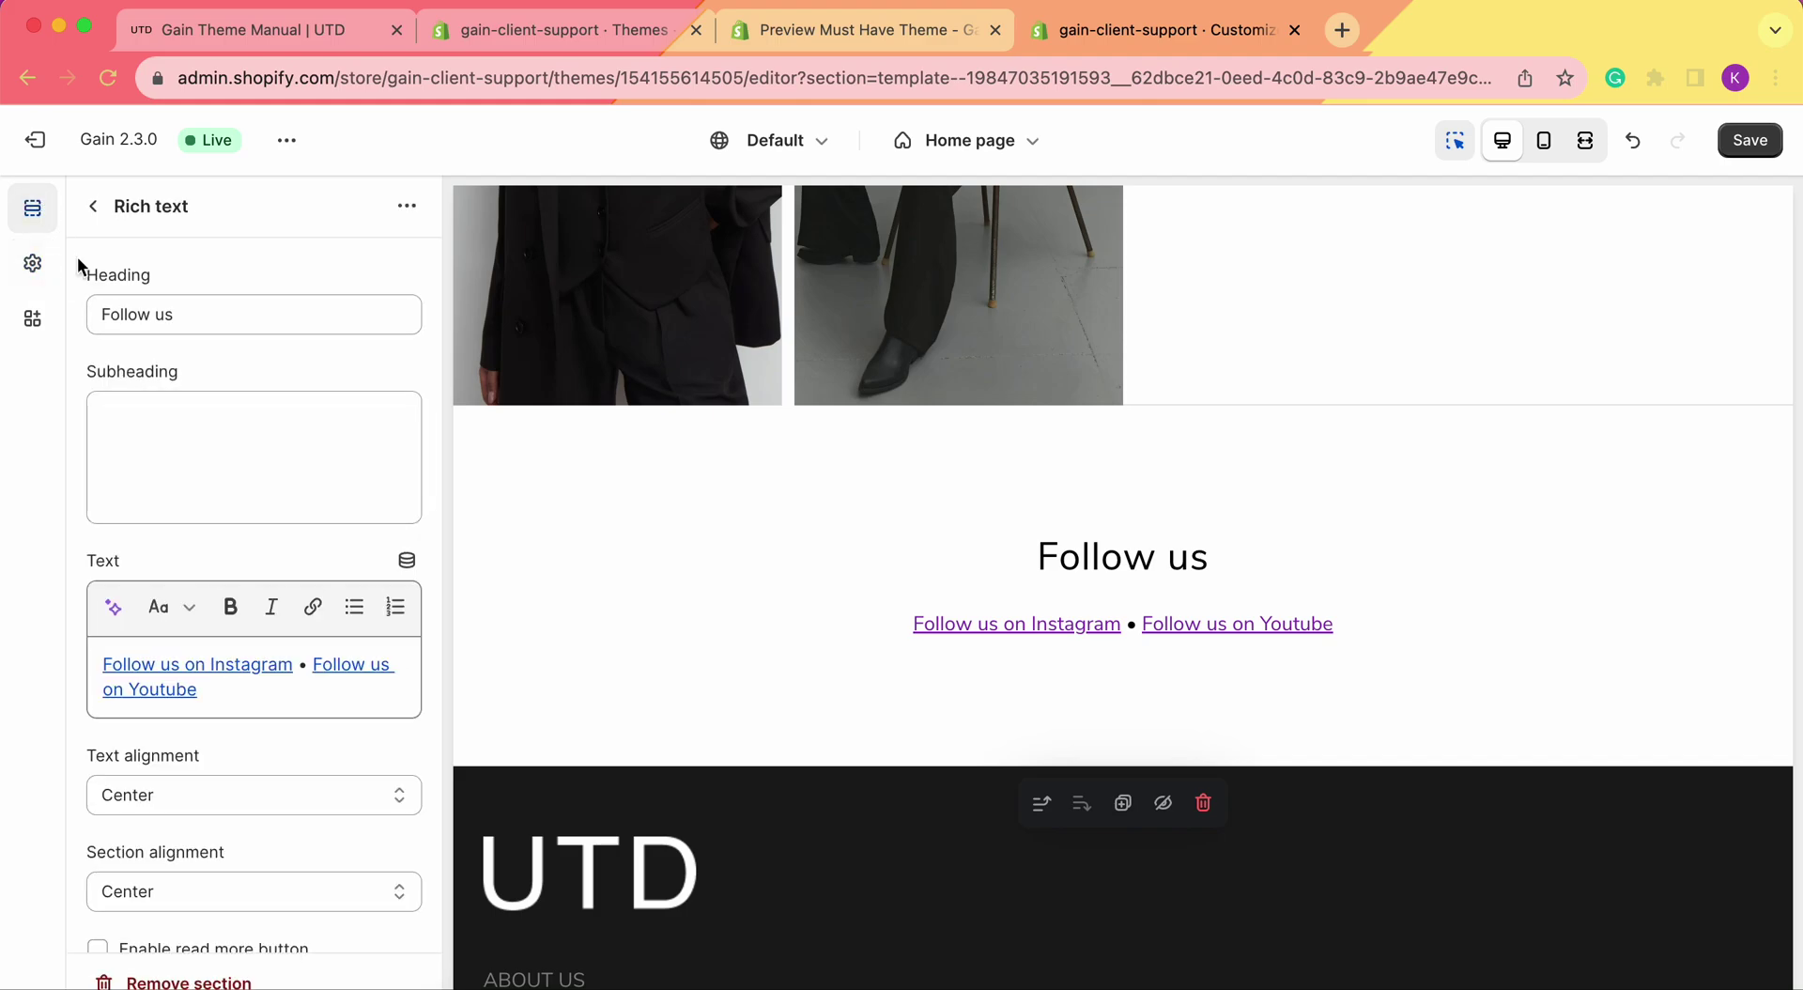
scroll(214, 554, down, 3)
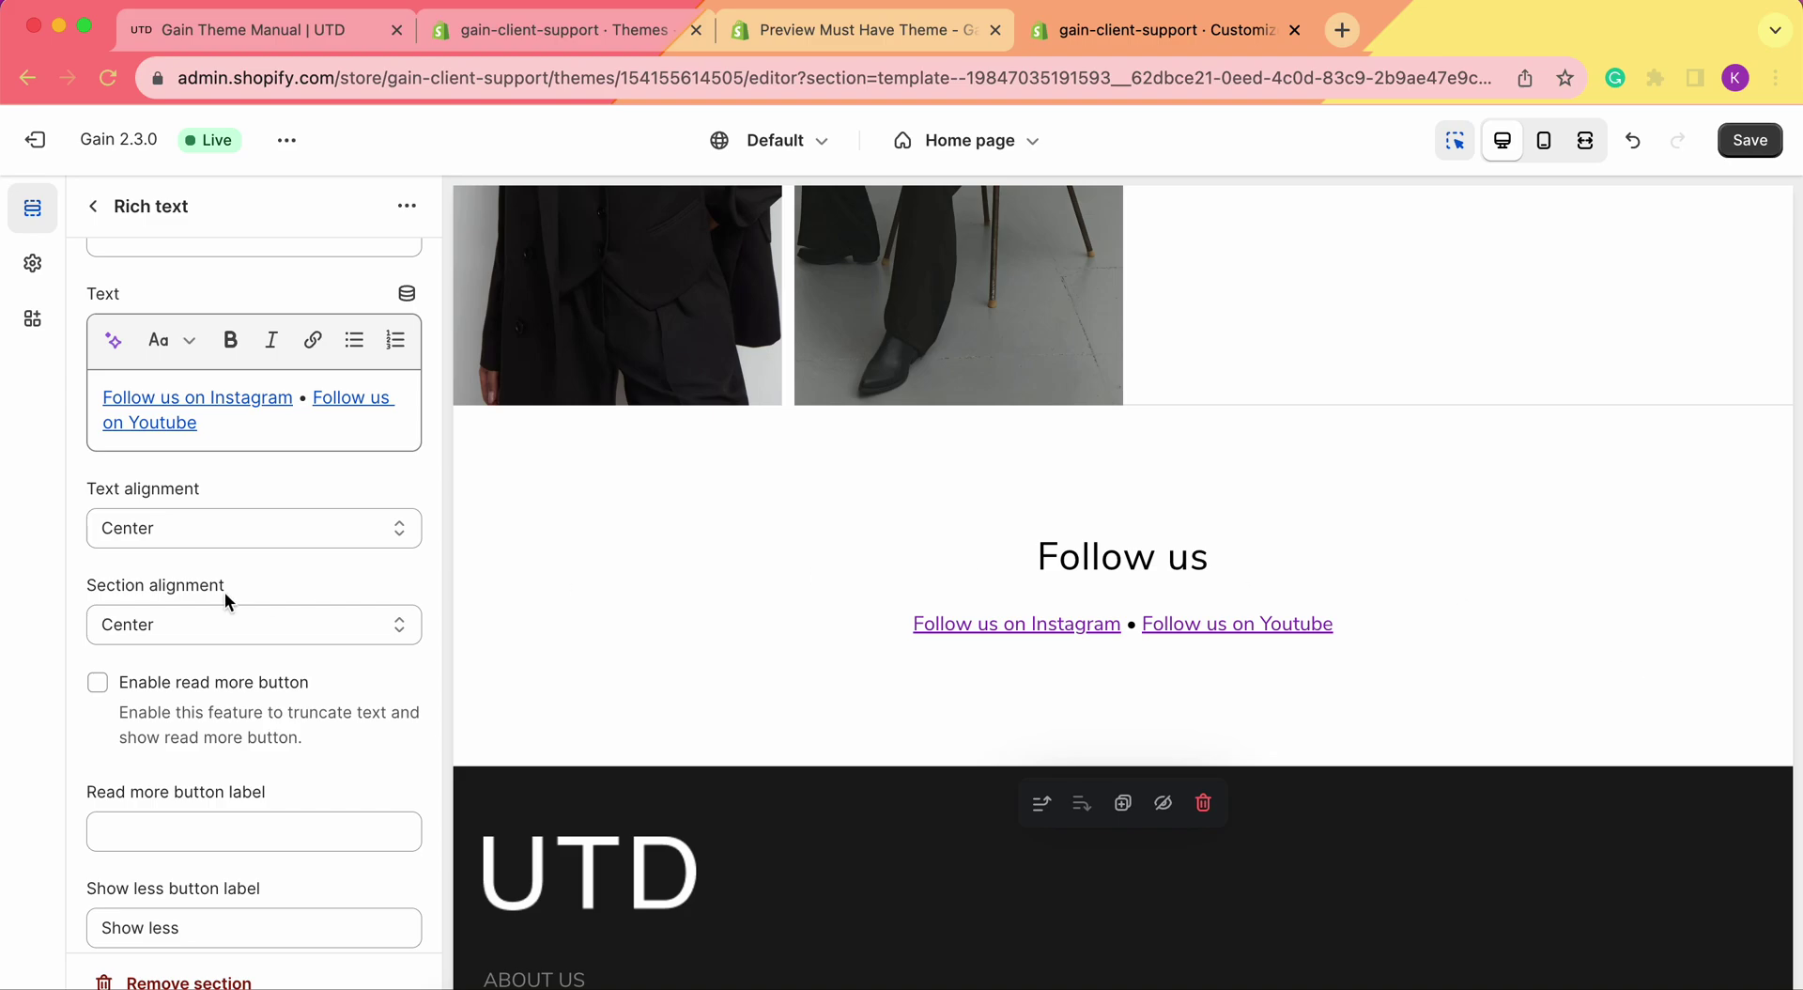
scroll(223, 591, down, 5)
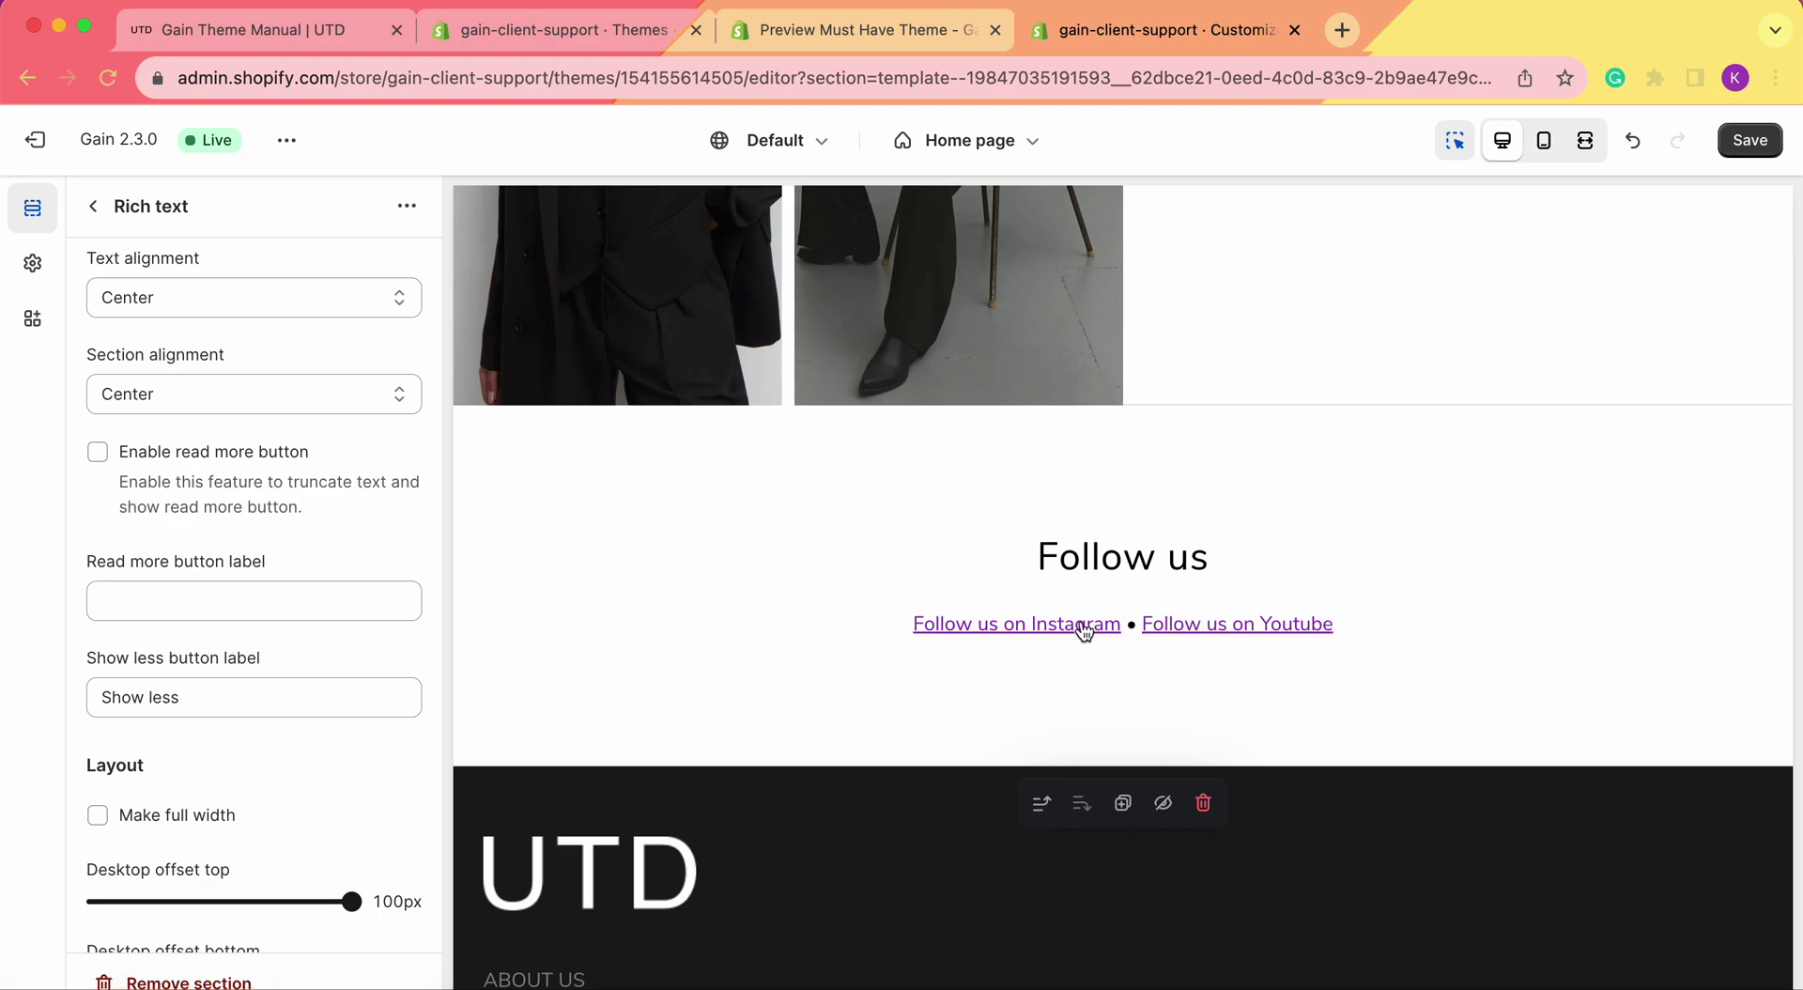
click(113, 454)
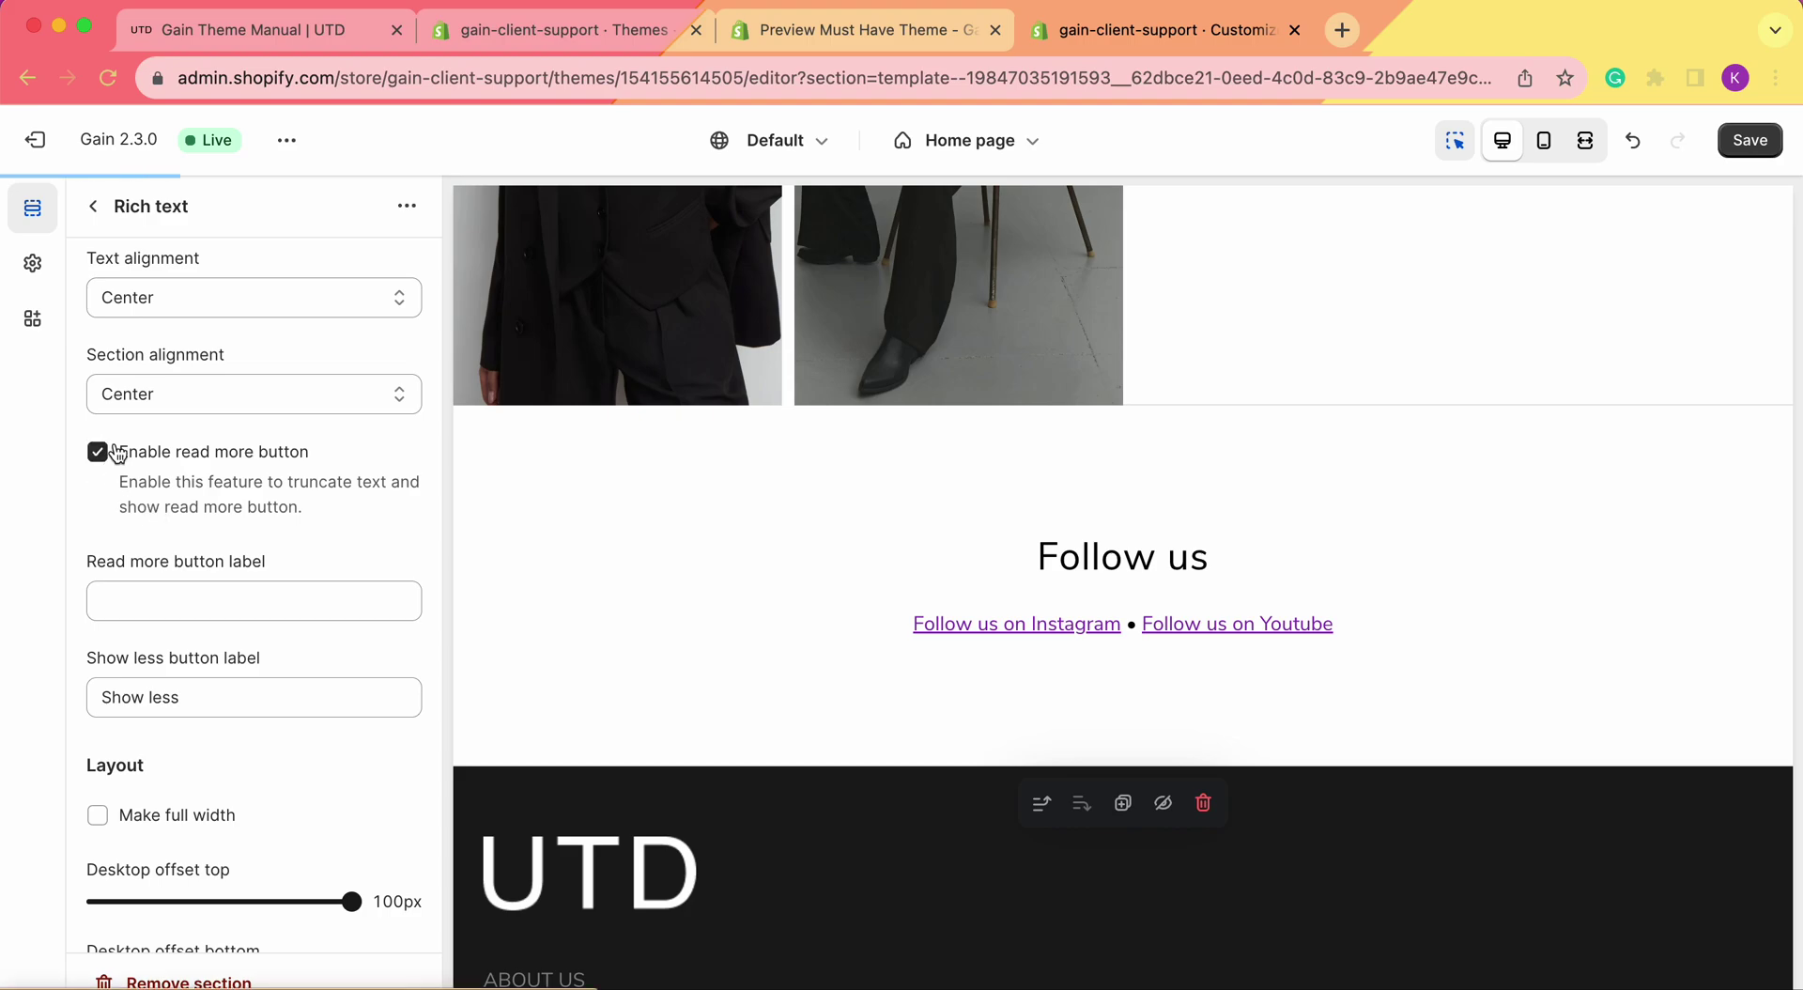
click(218, 596)
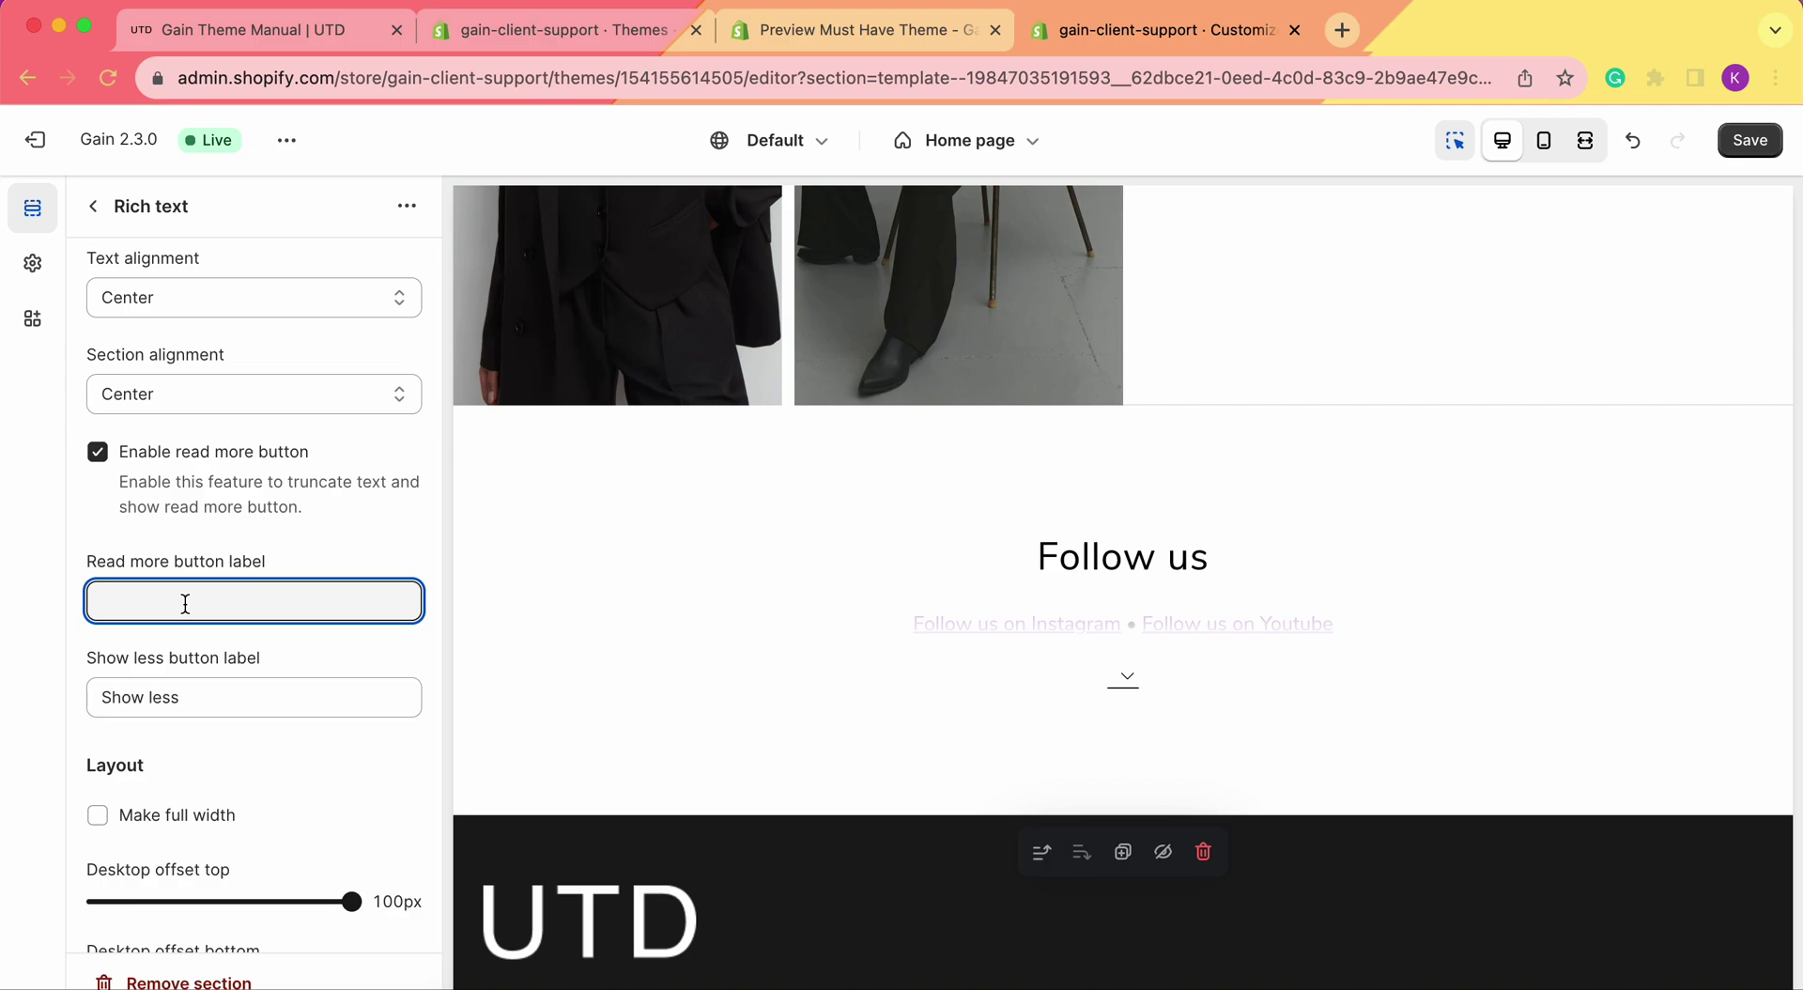
text(Shop Now)
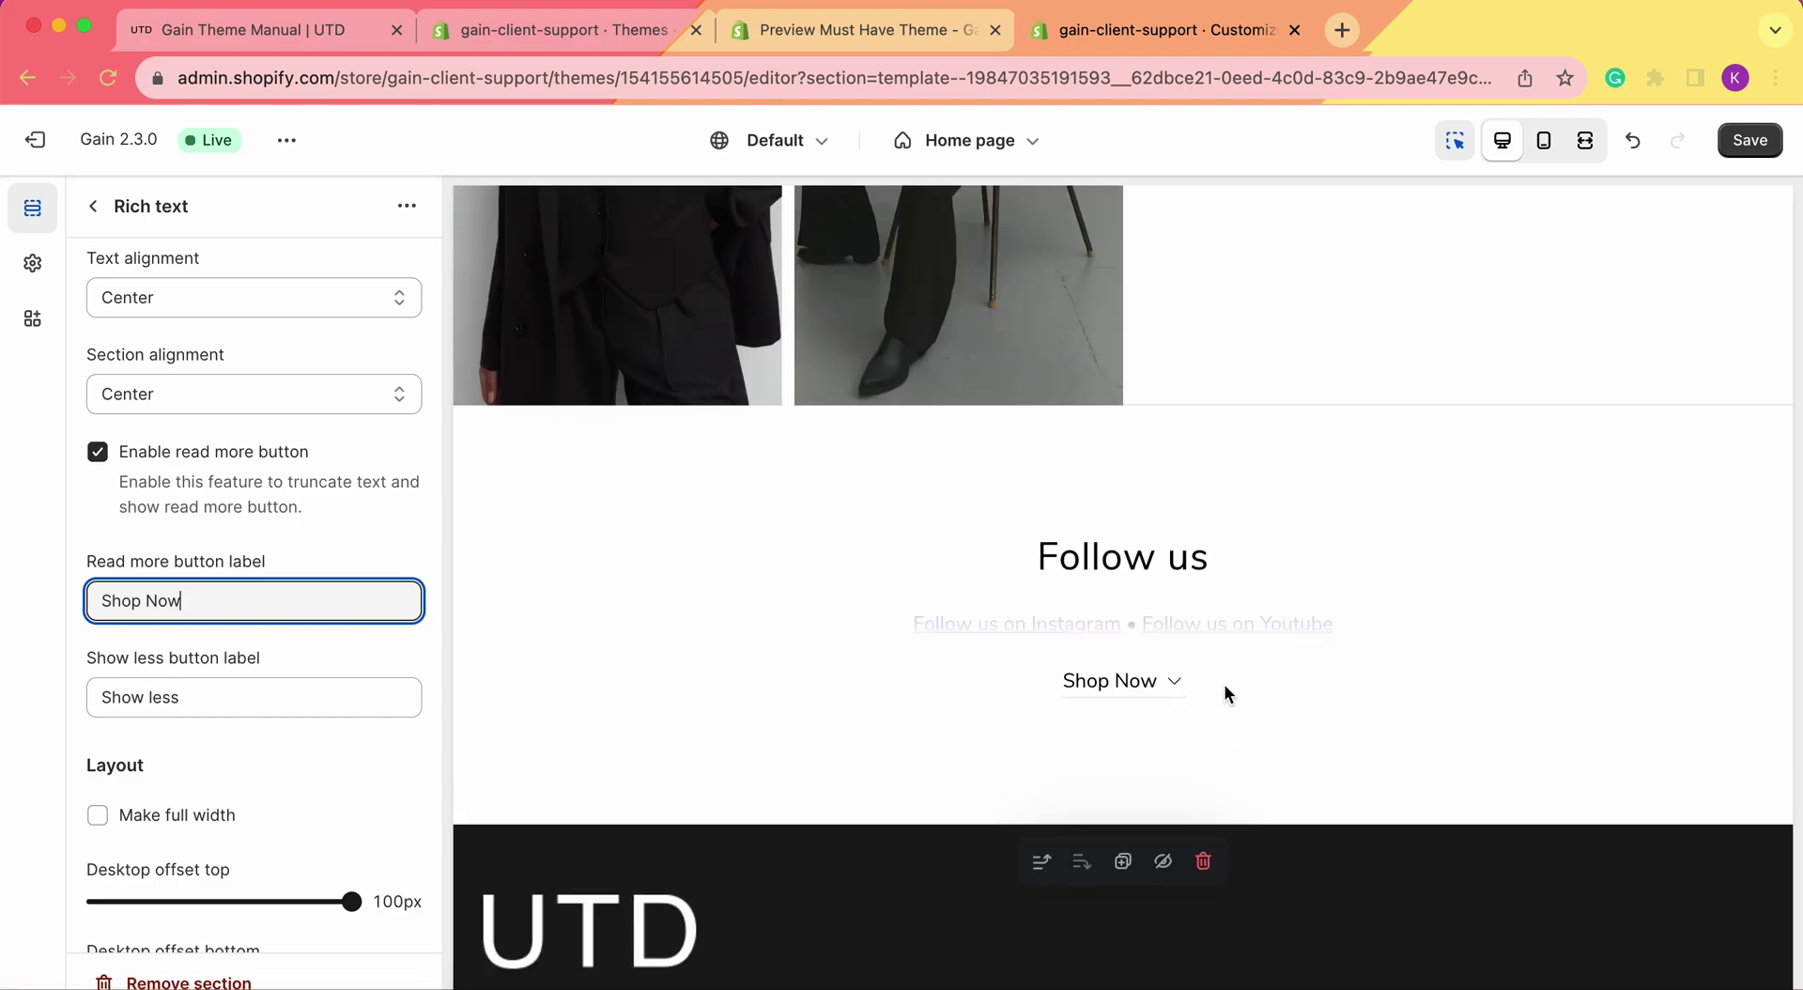
click(1172, 682)
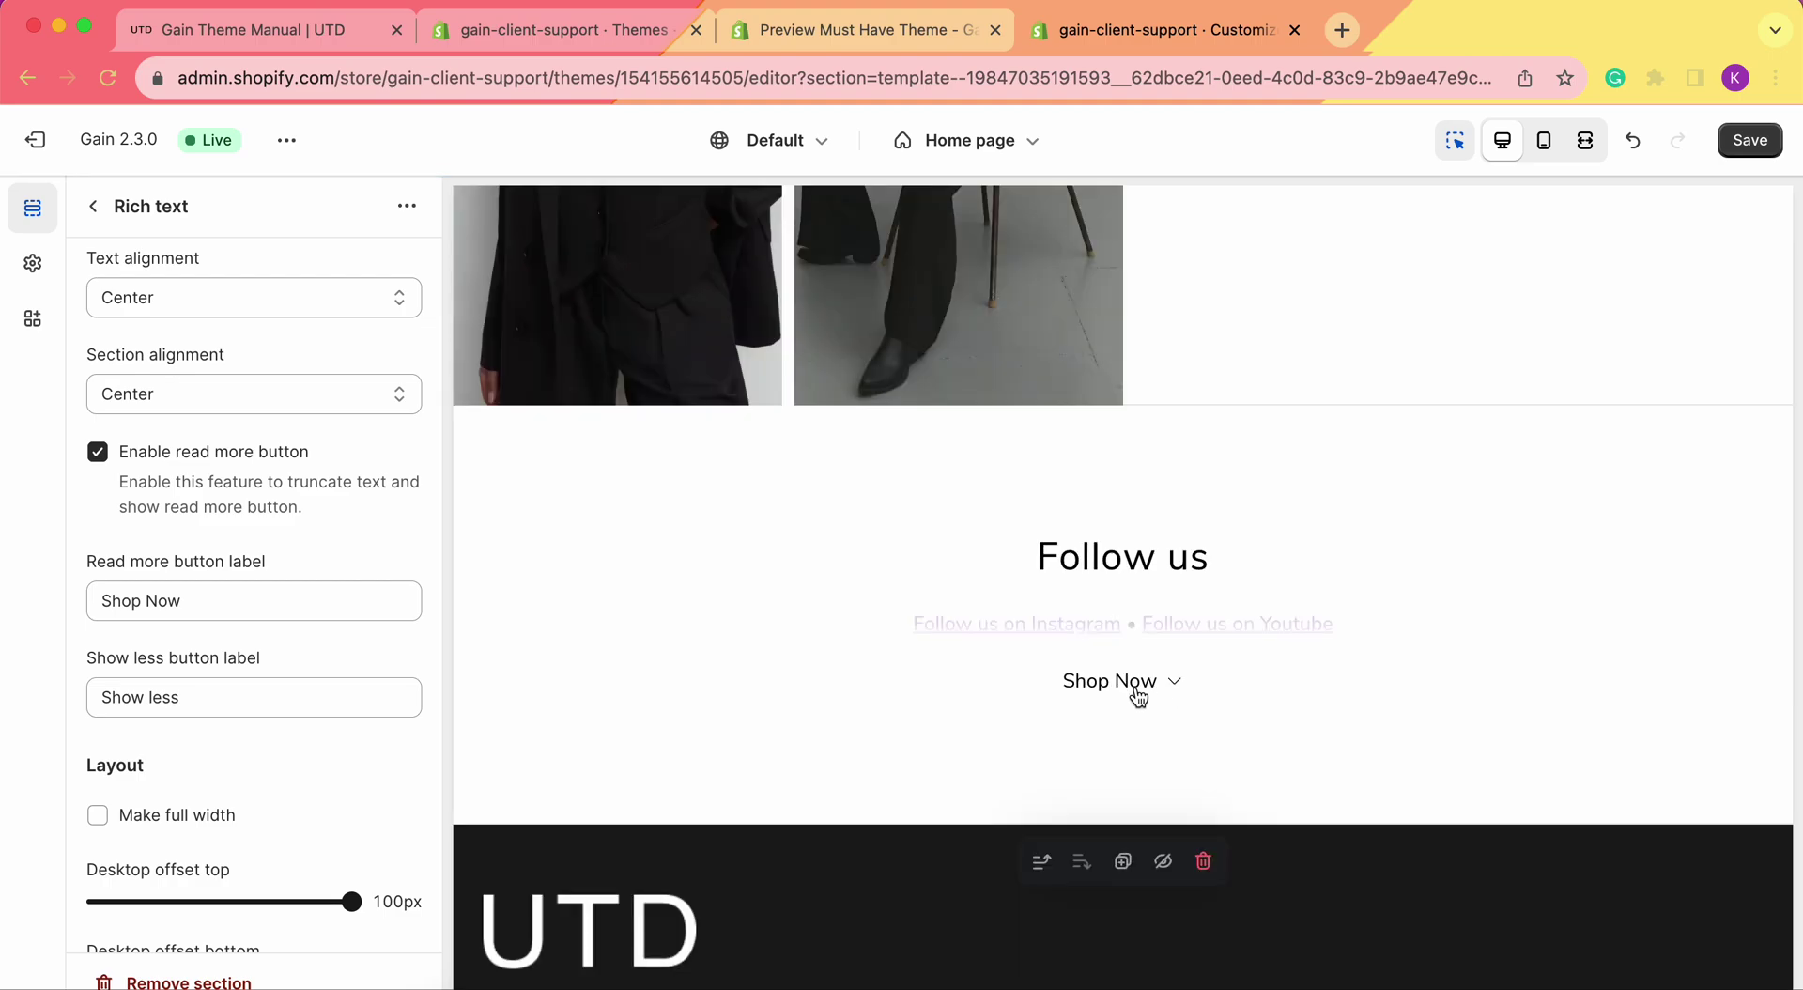
click(1155, 691)
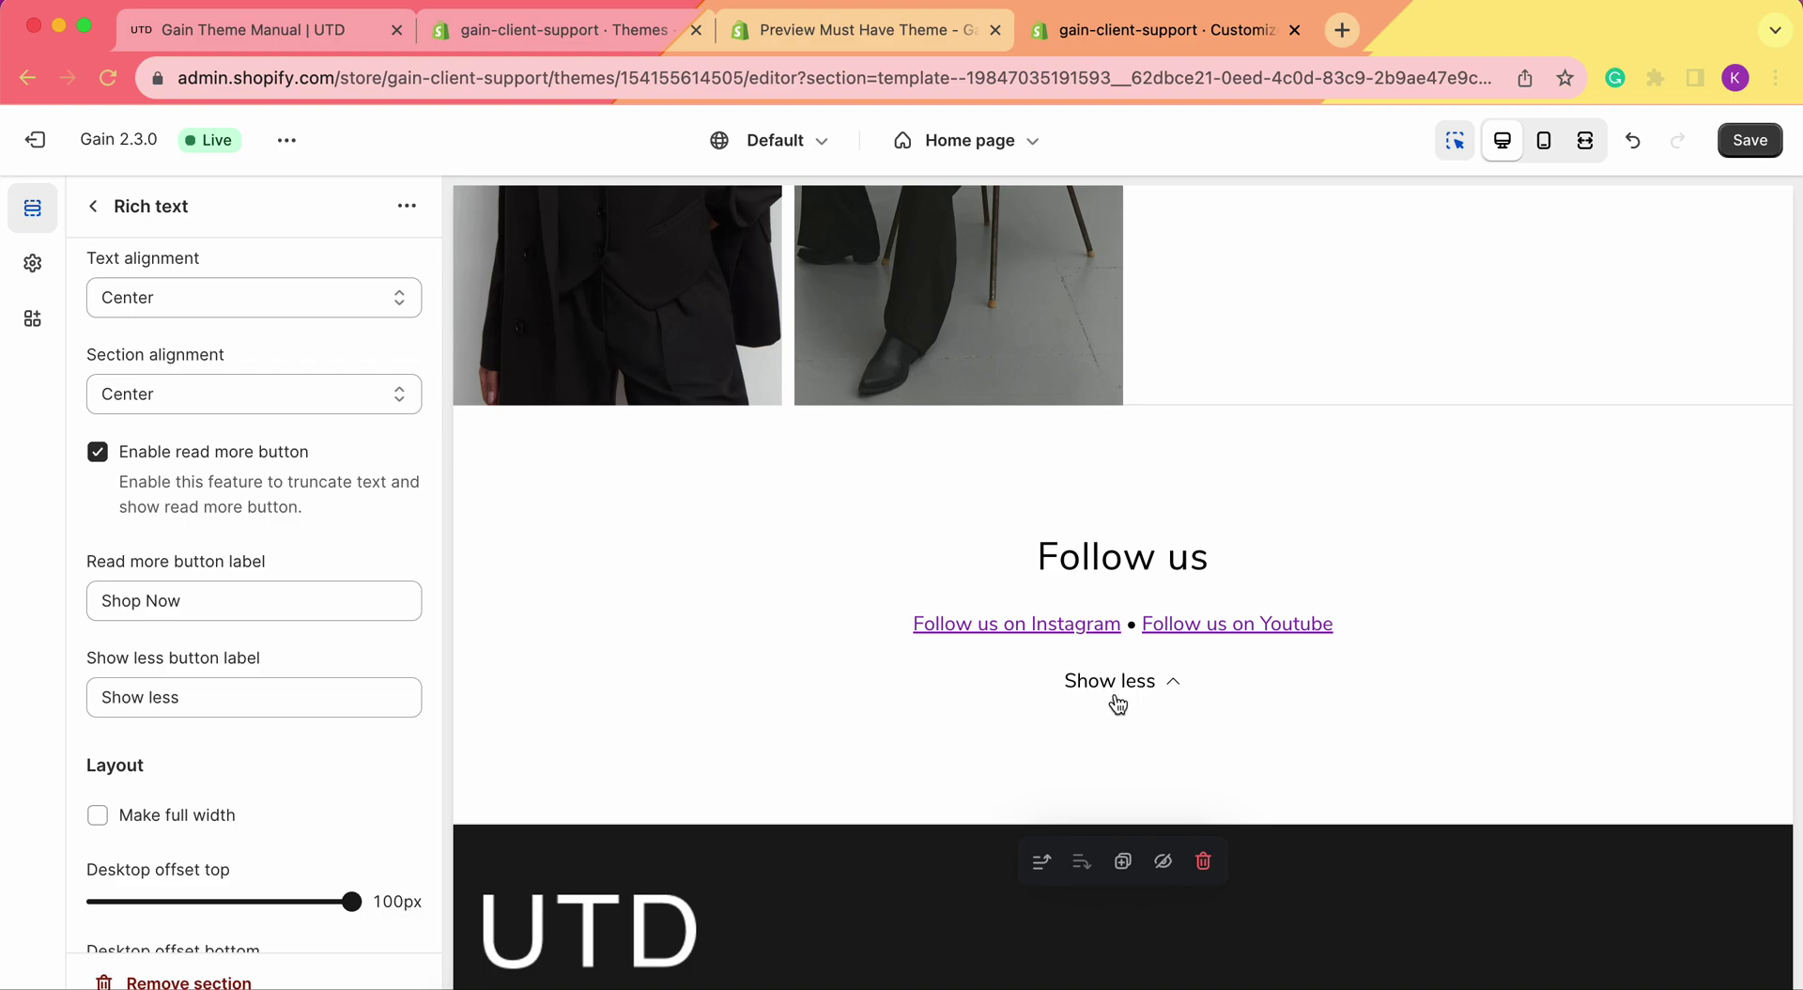
Try the full-width layout on the Rich text section and turn the option off again.
scroll(207, 657, down, 2)
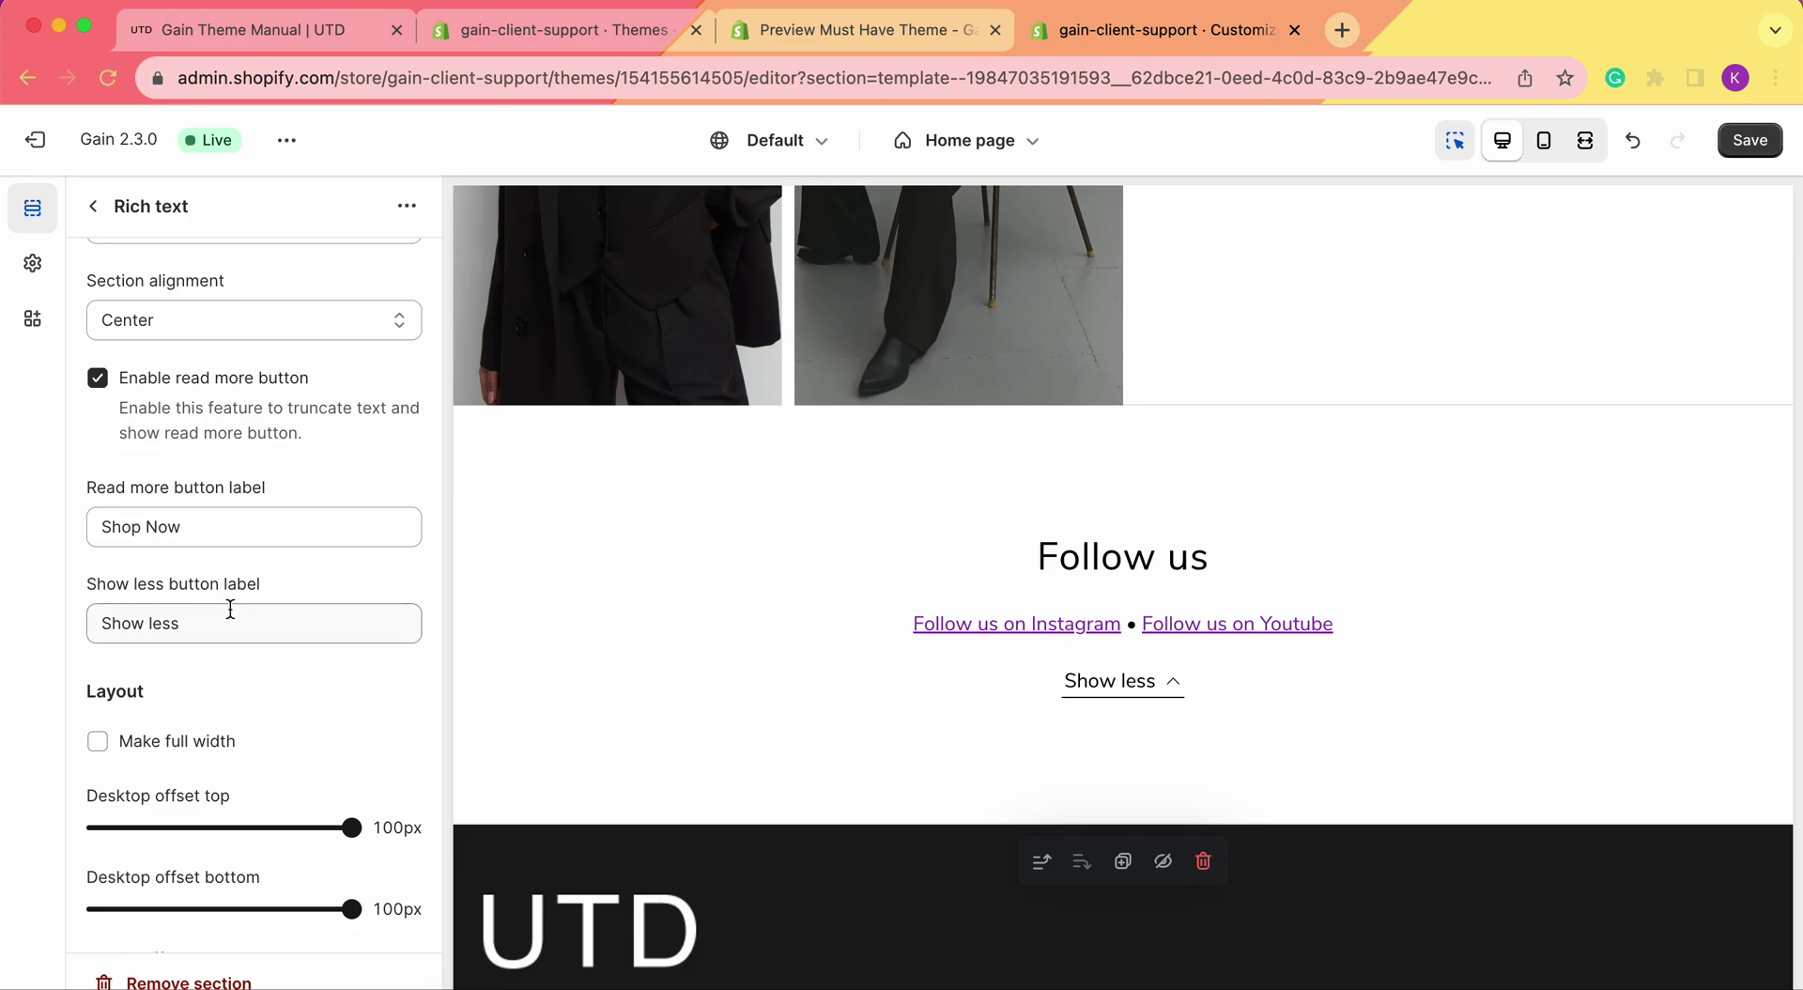
scroll(250, 657, down, 3)
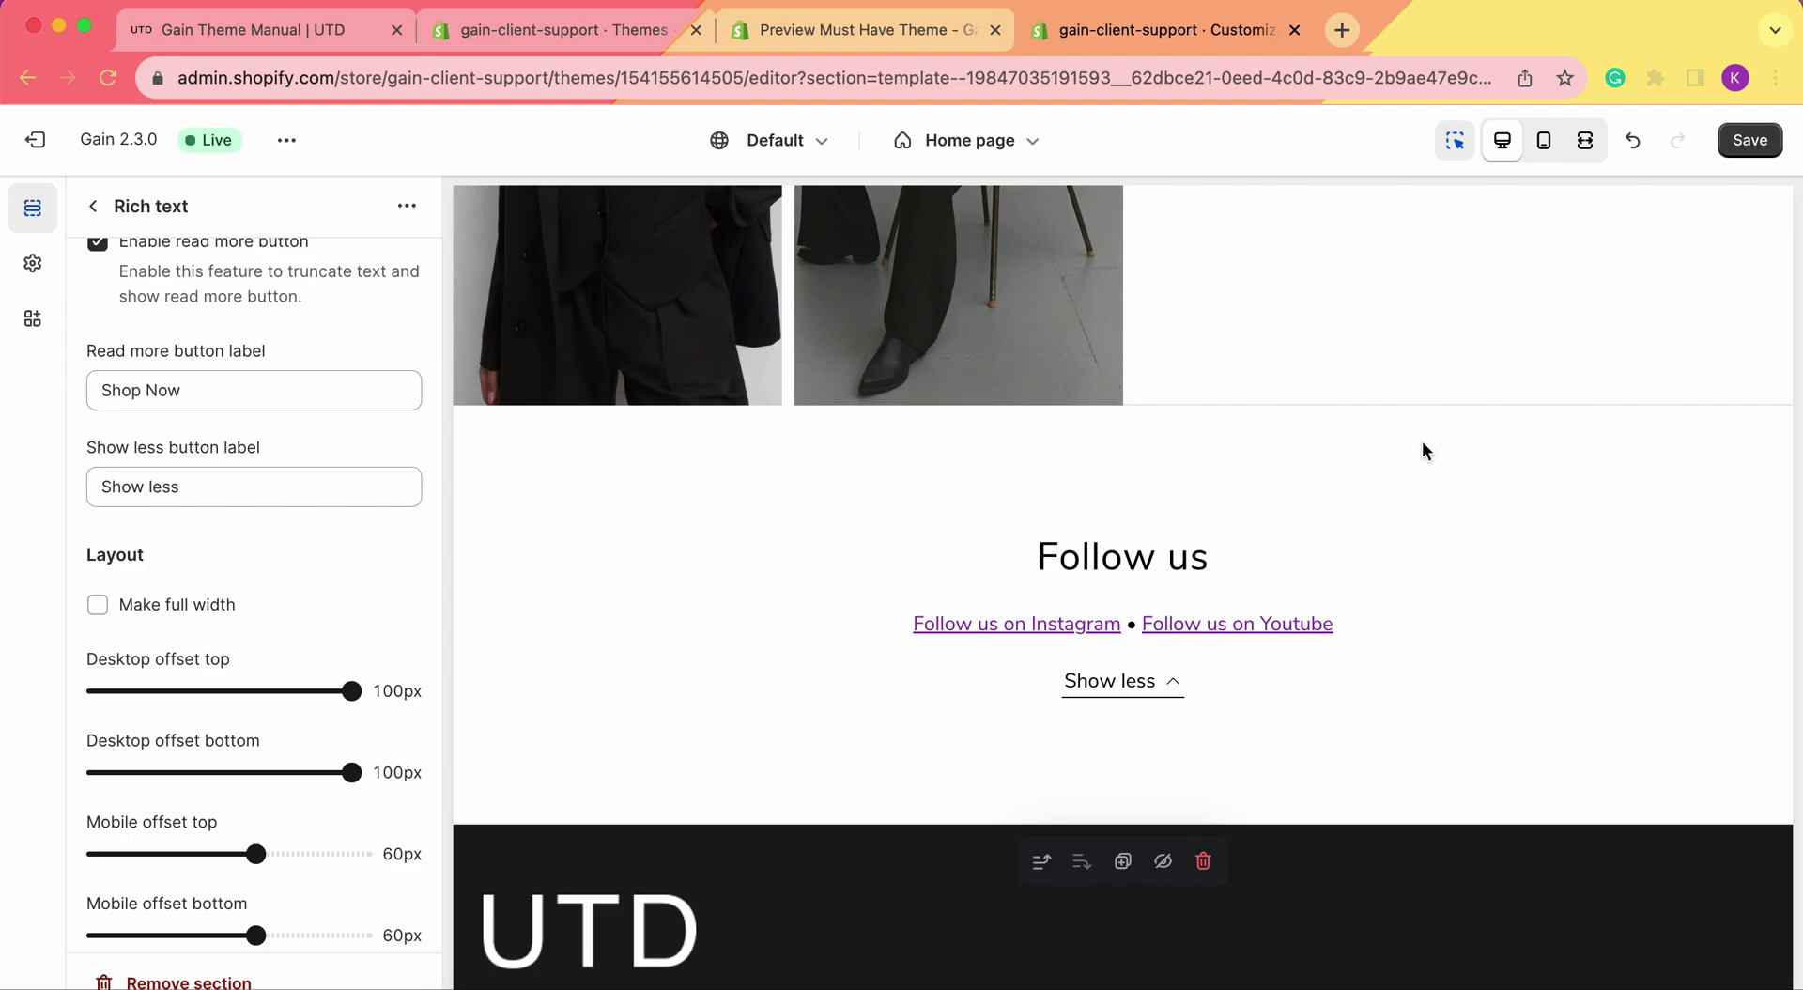
click(191, 613)
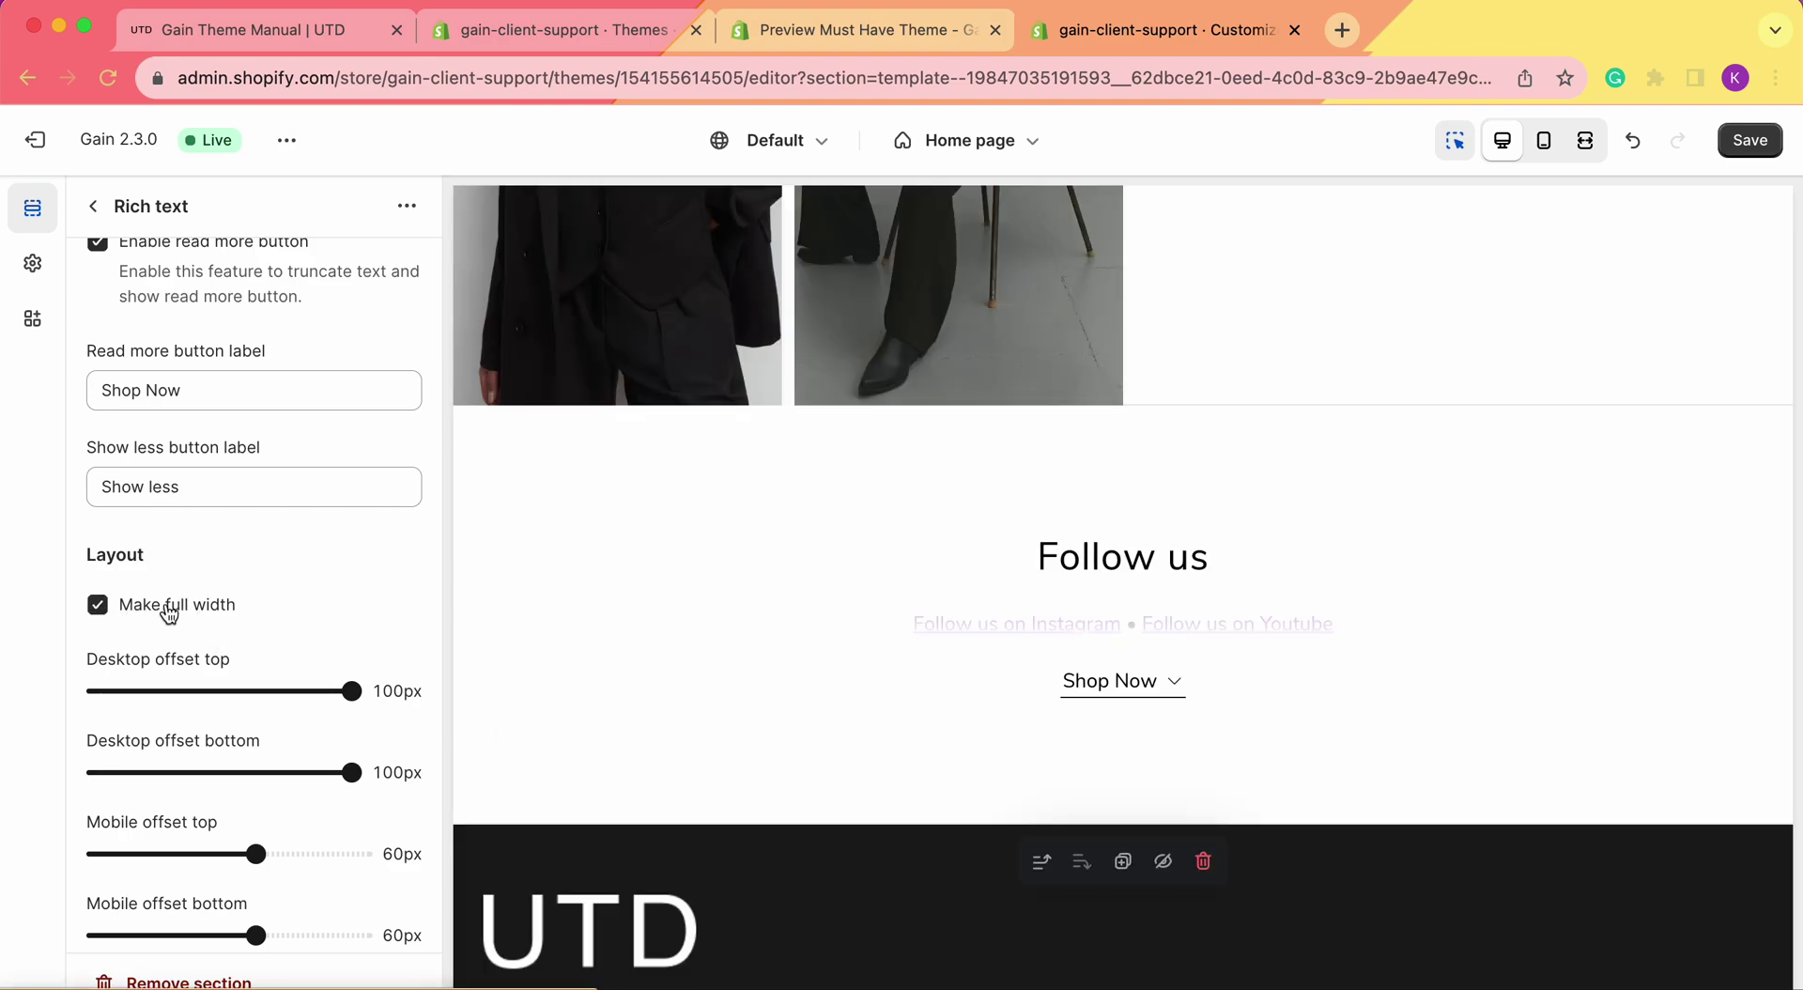
click(121, 609)
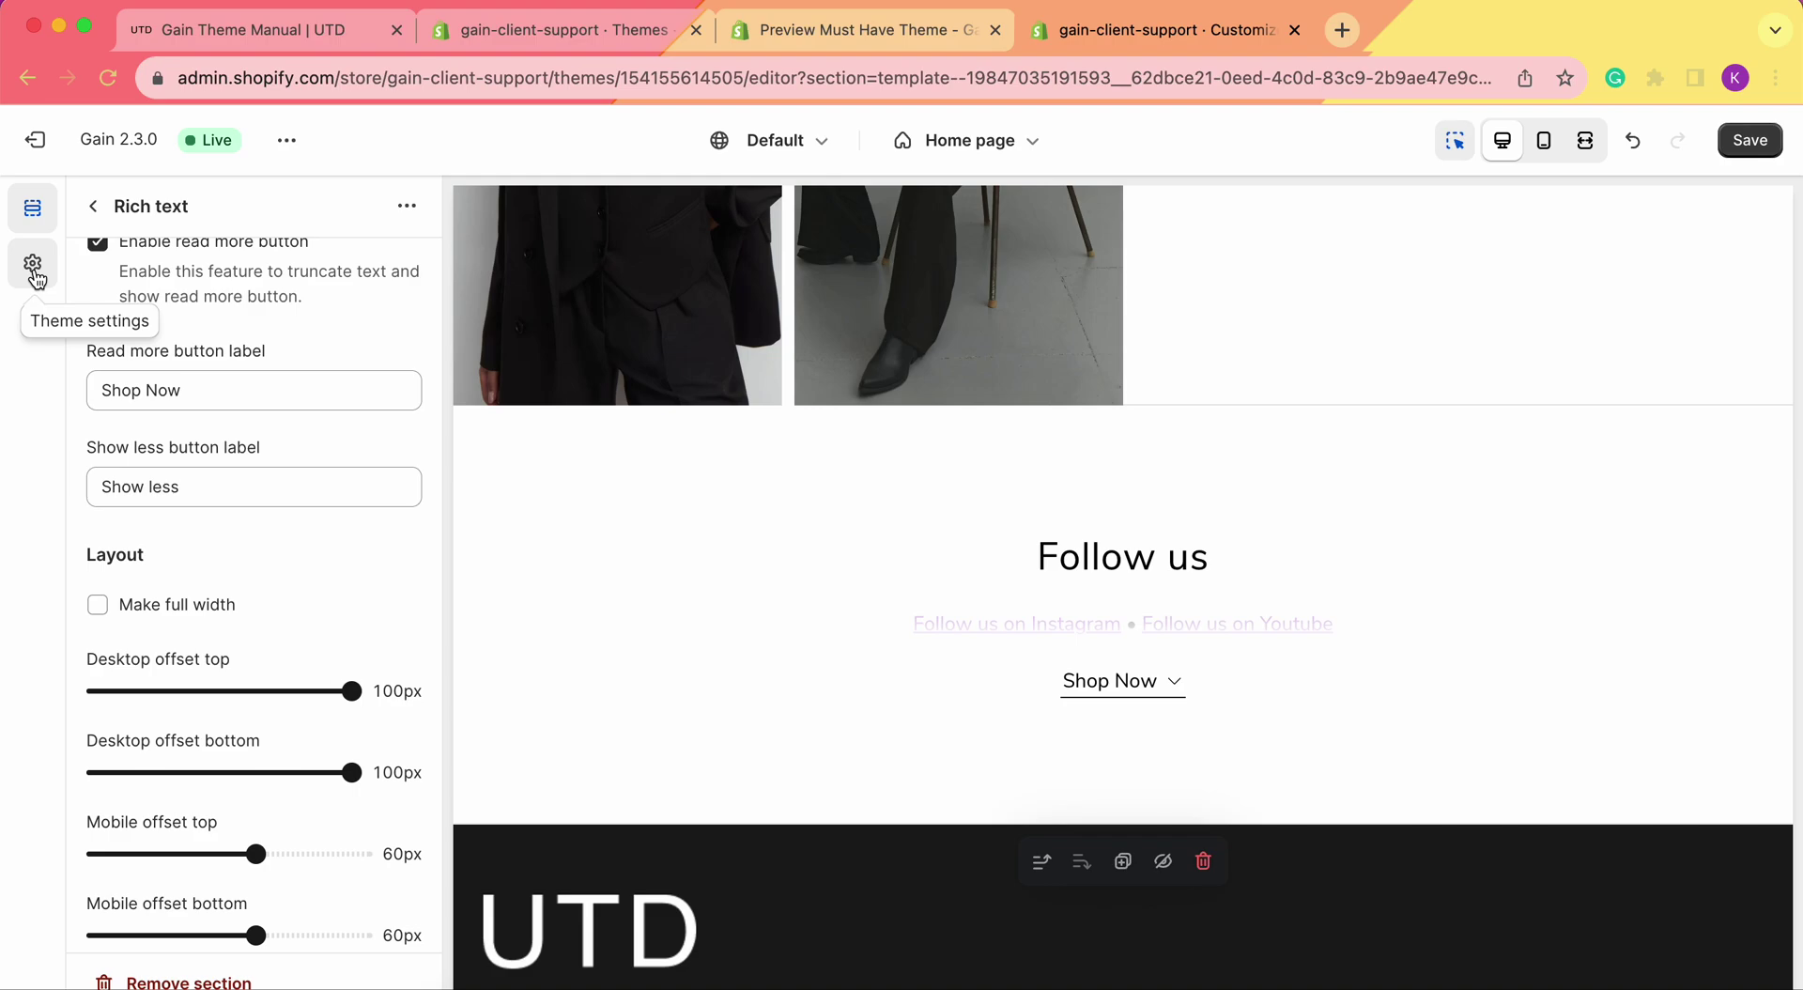
Look through the container width options in the theme's global layout settings.
click(35, 275)
click(362, 328)
click(227, 458)
scroll(200, 538, down, 1)
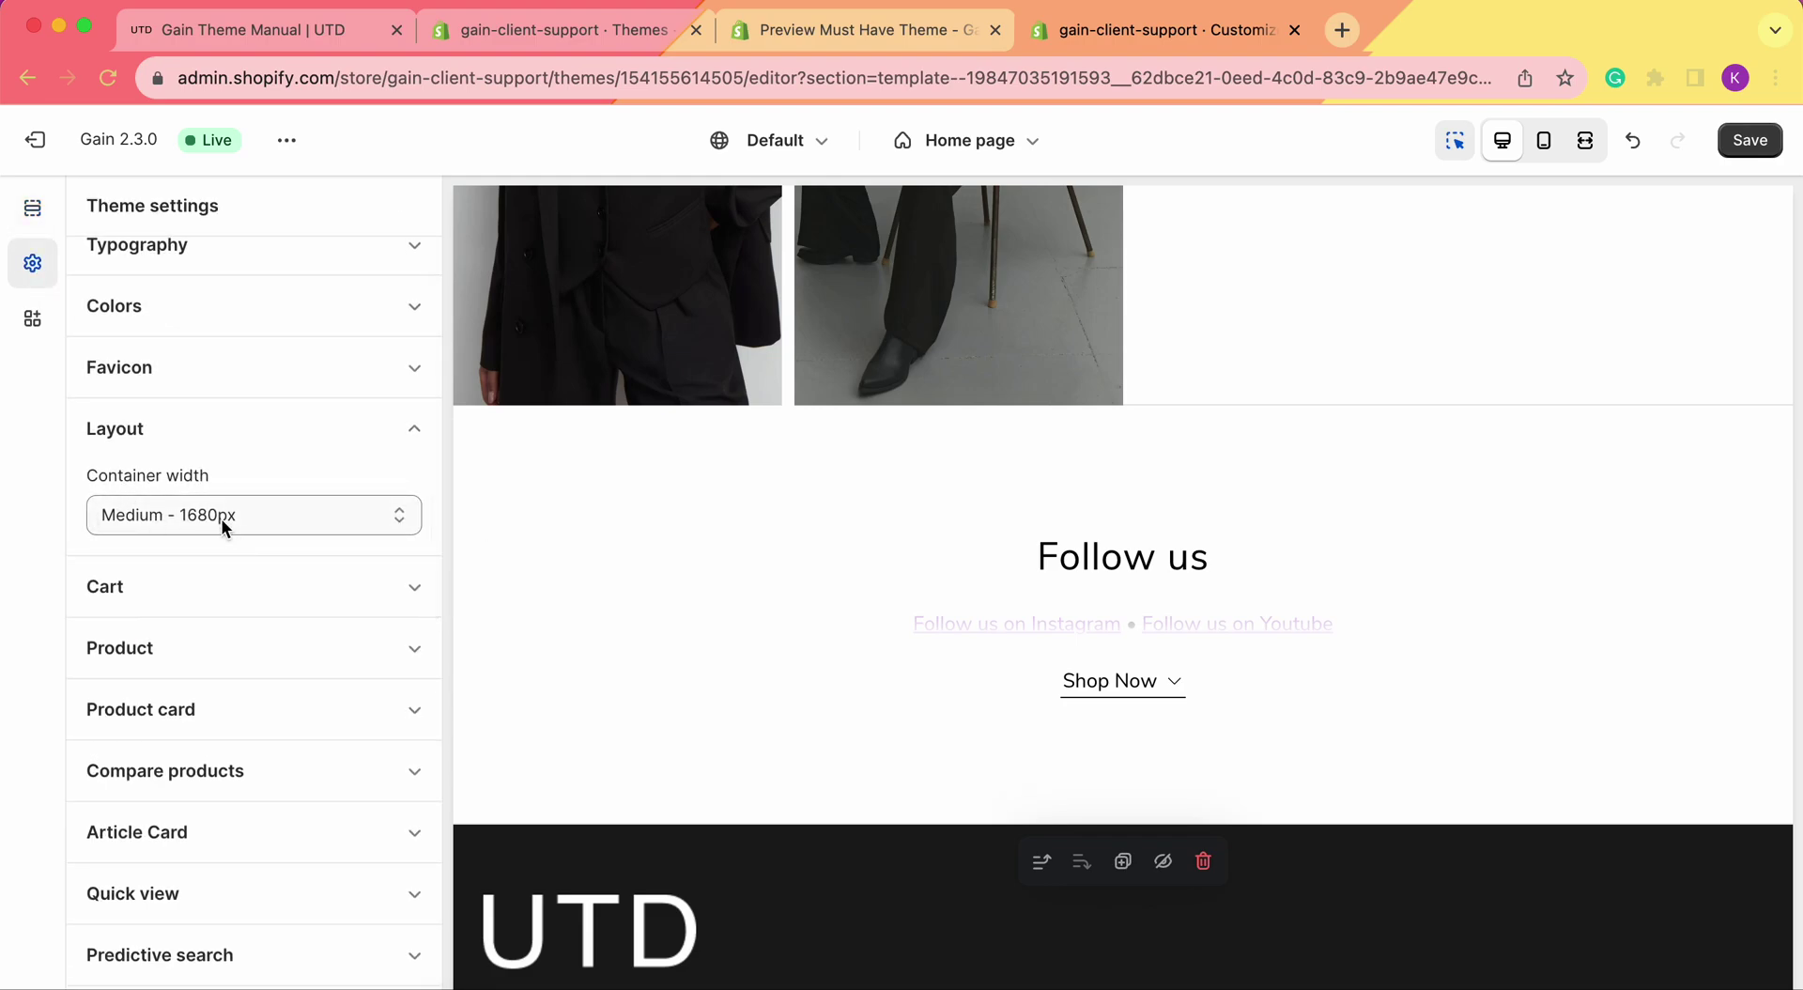
click(175, 515)
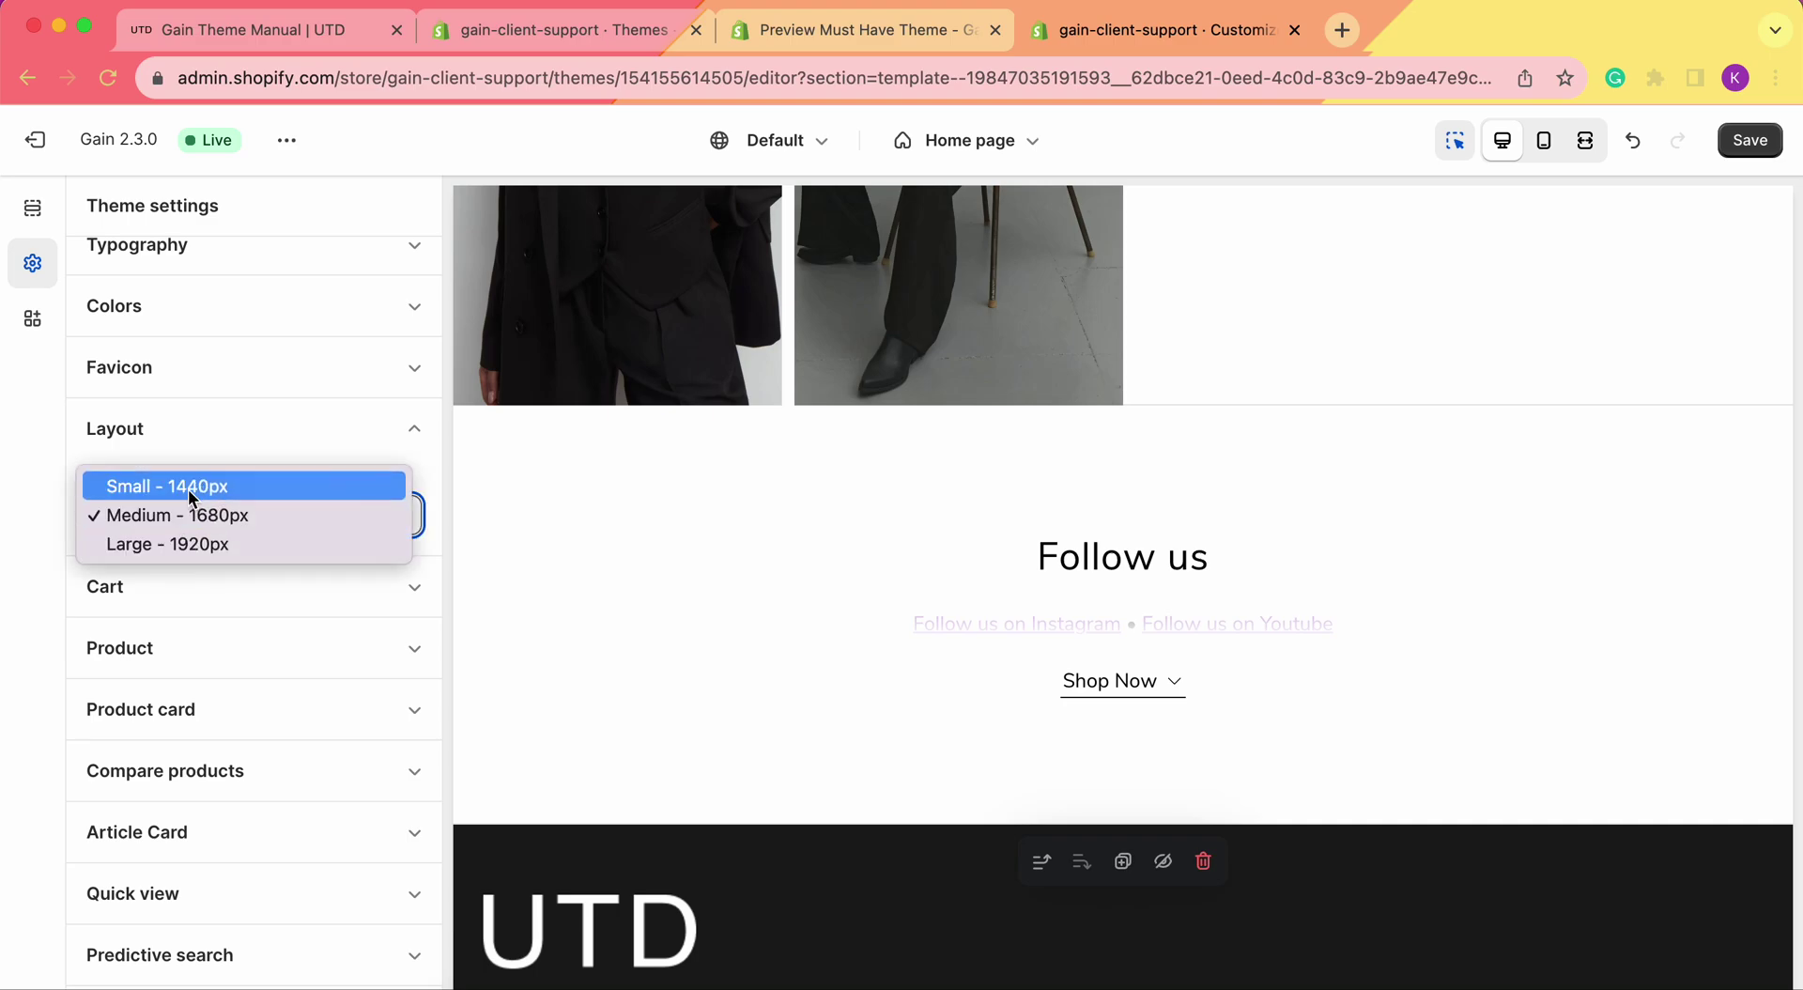
click(34, 215)
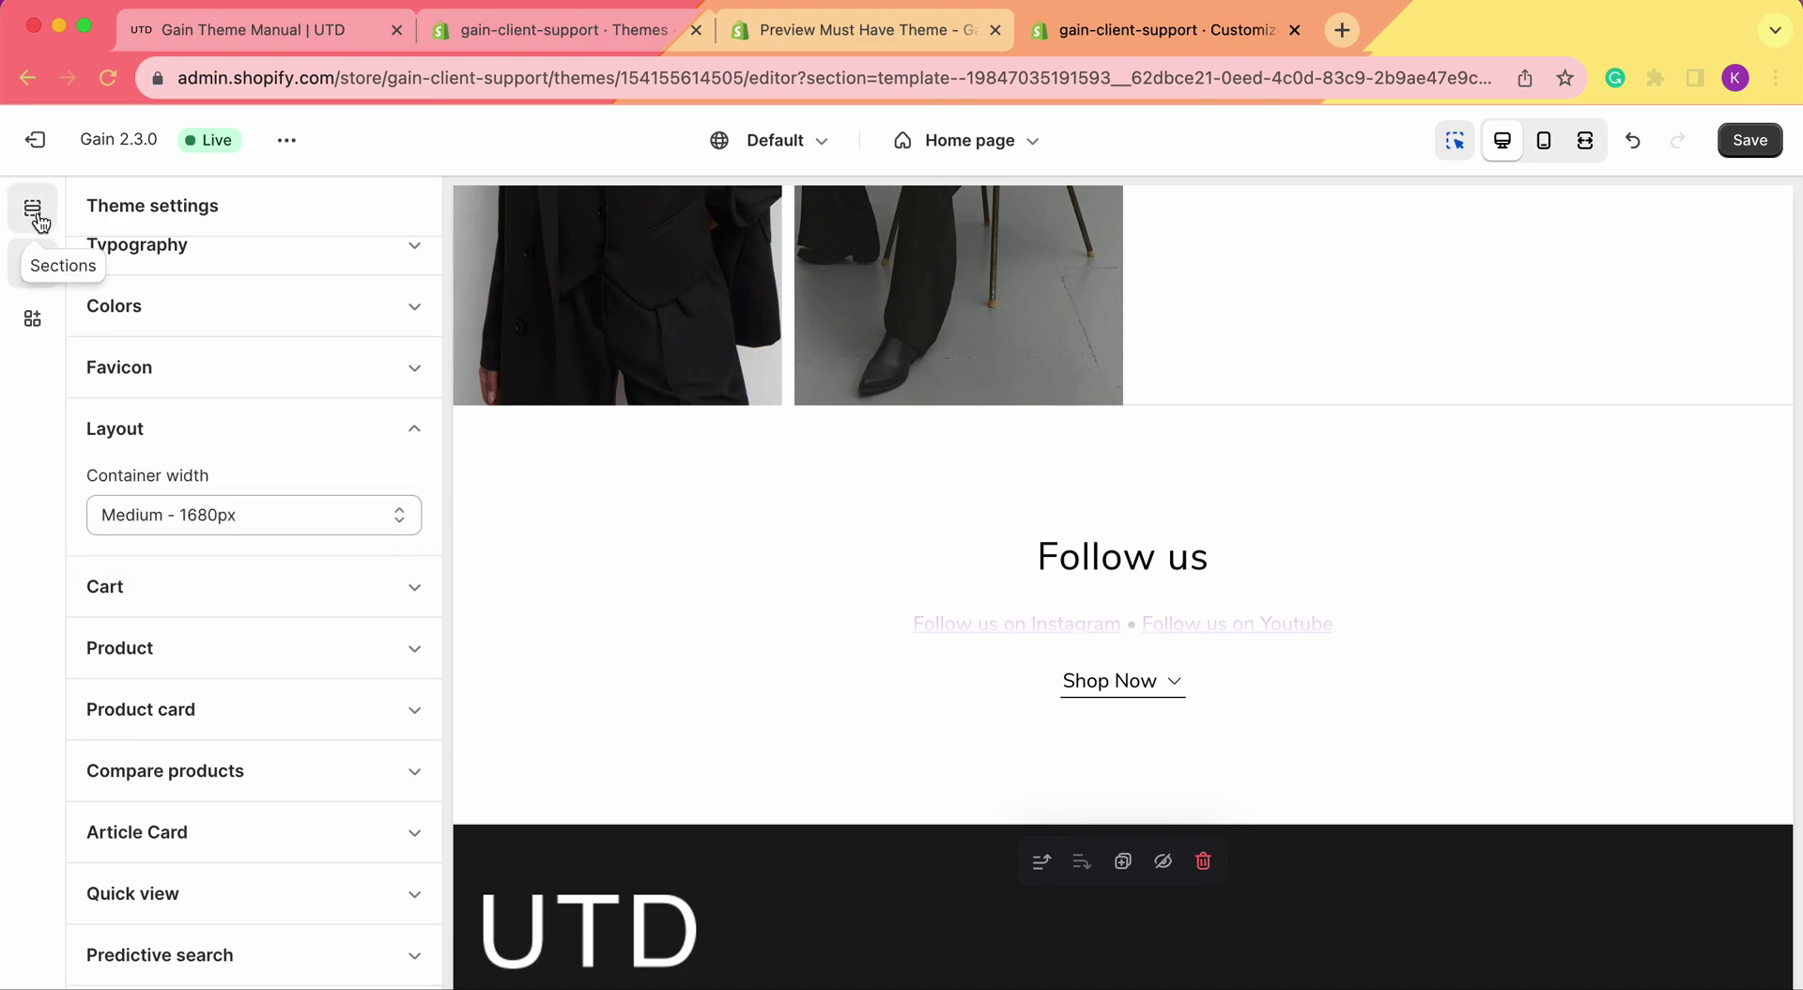
Set the Rich text section's desktop offset top to 33px and desktop offset bottom to 32px.
click(34, 214)
scroll(318, 555, down, 10)
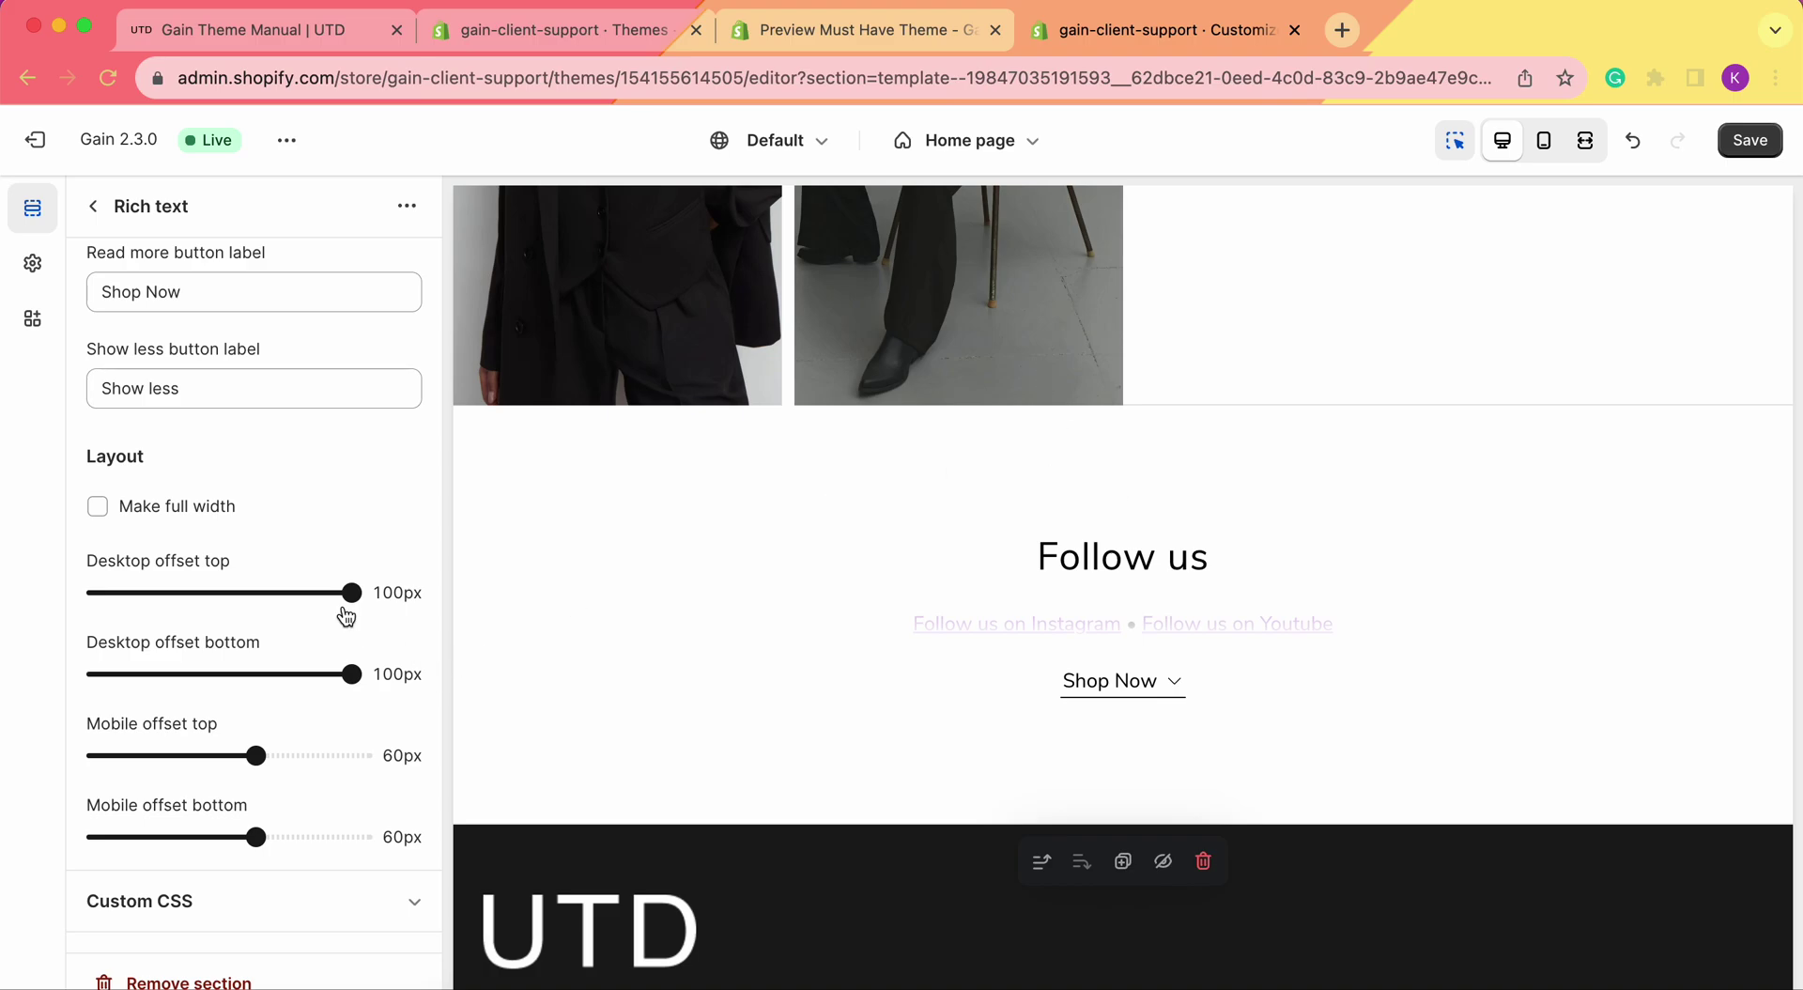
drag(349, 591, 116, 591)
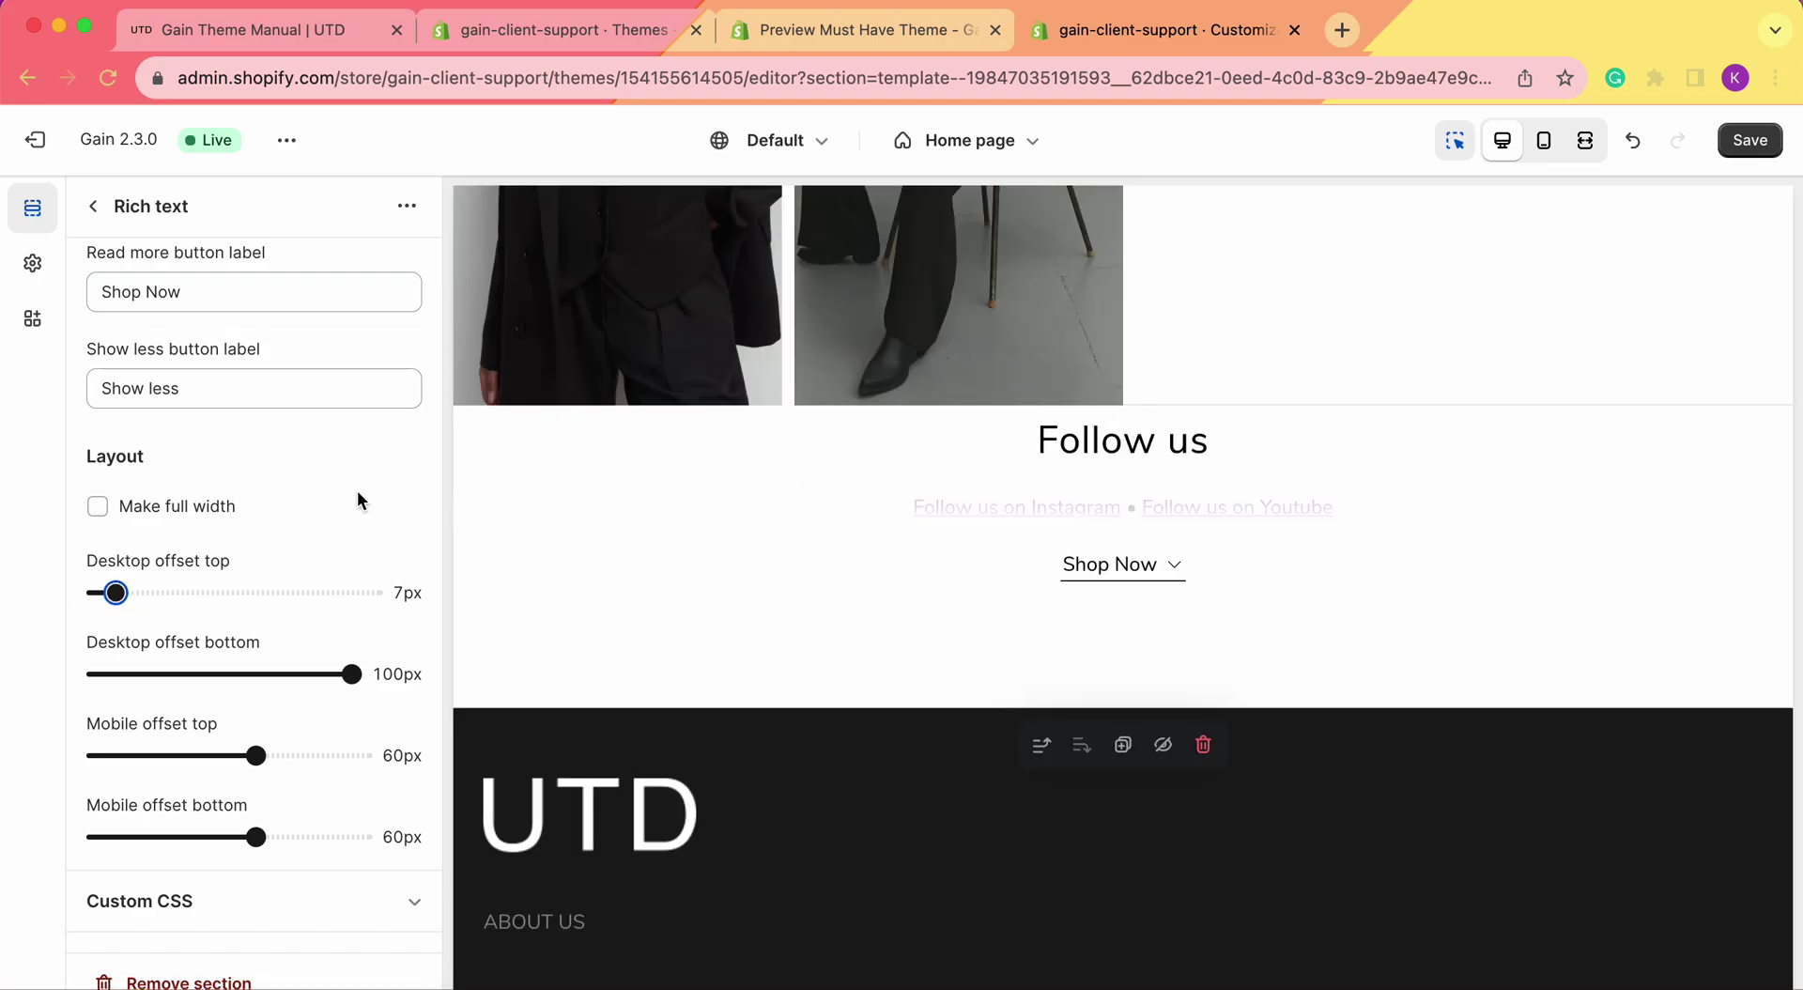
drag(136, 582, 184, 590)
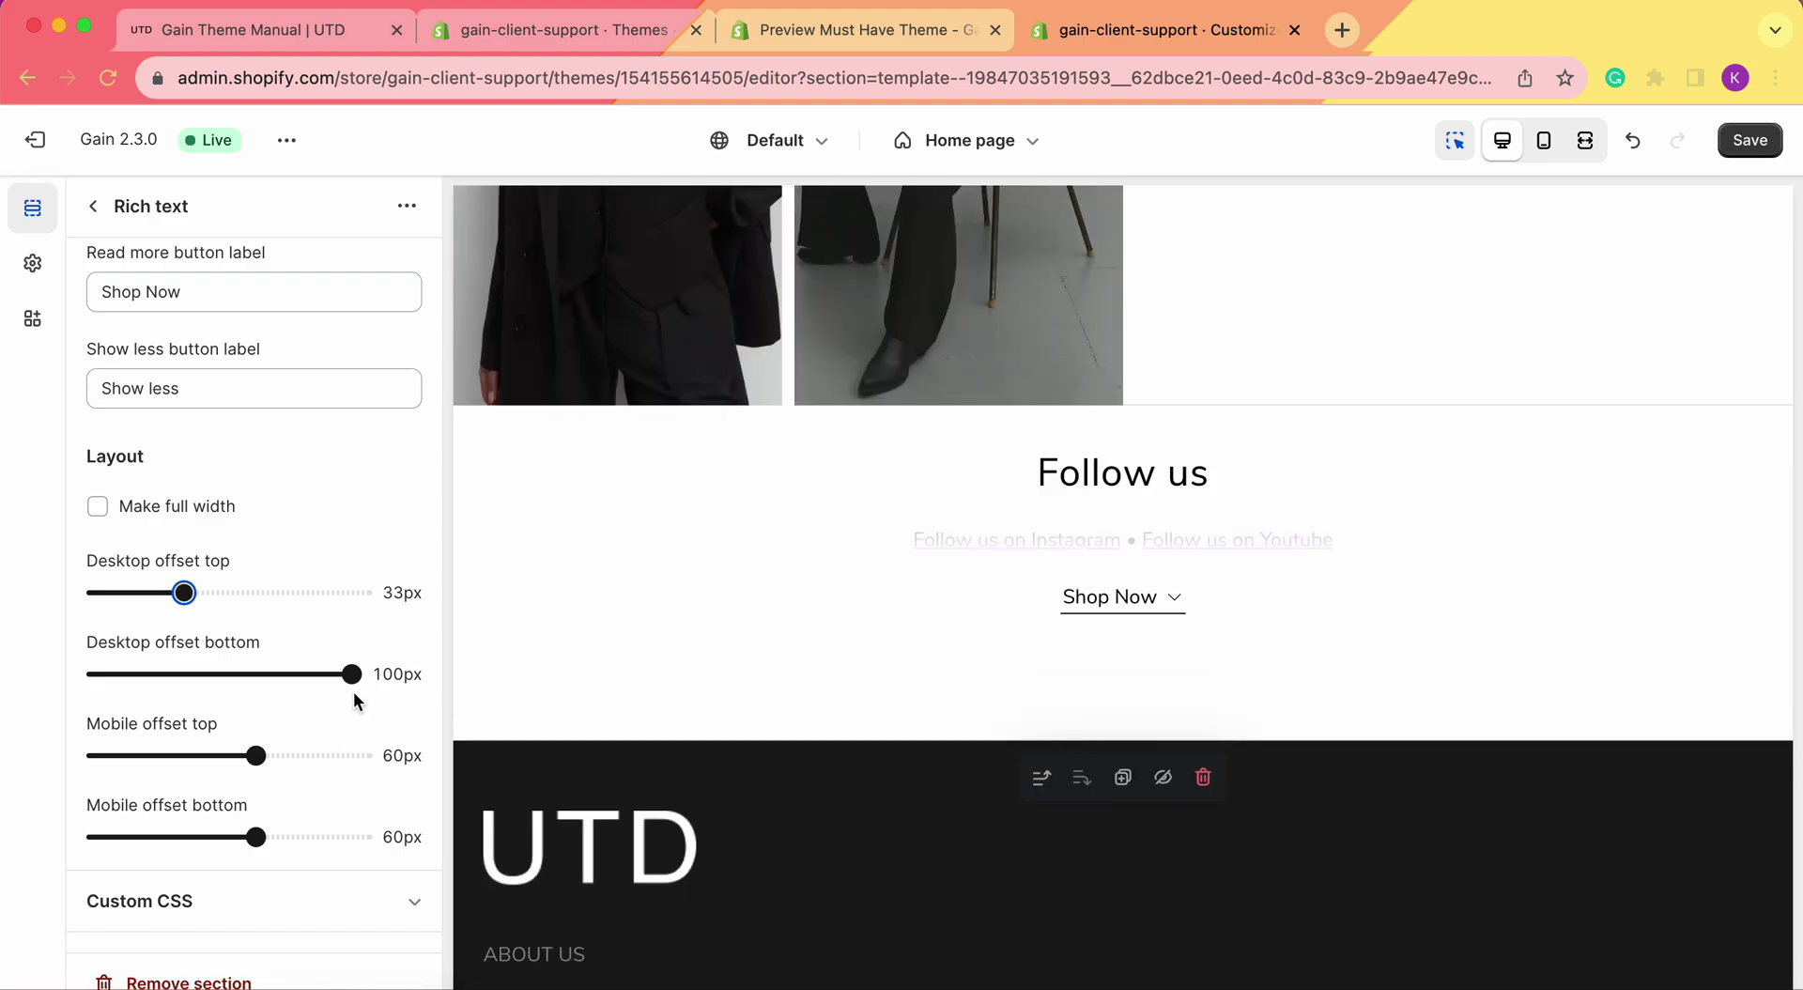
drag(353, 676, 63, 695)
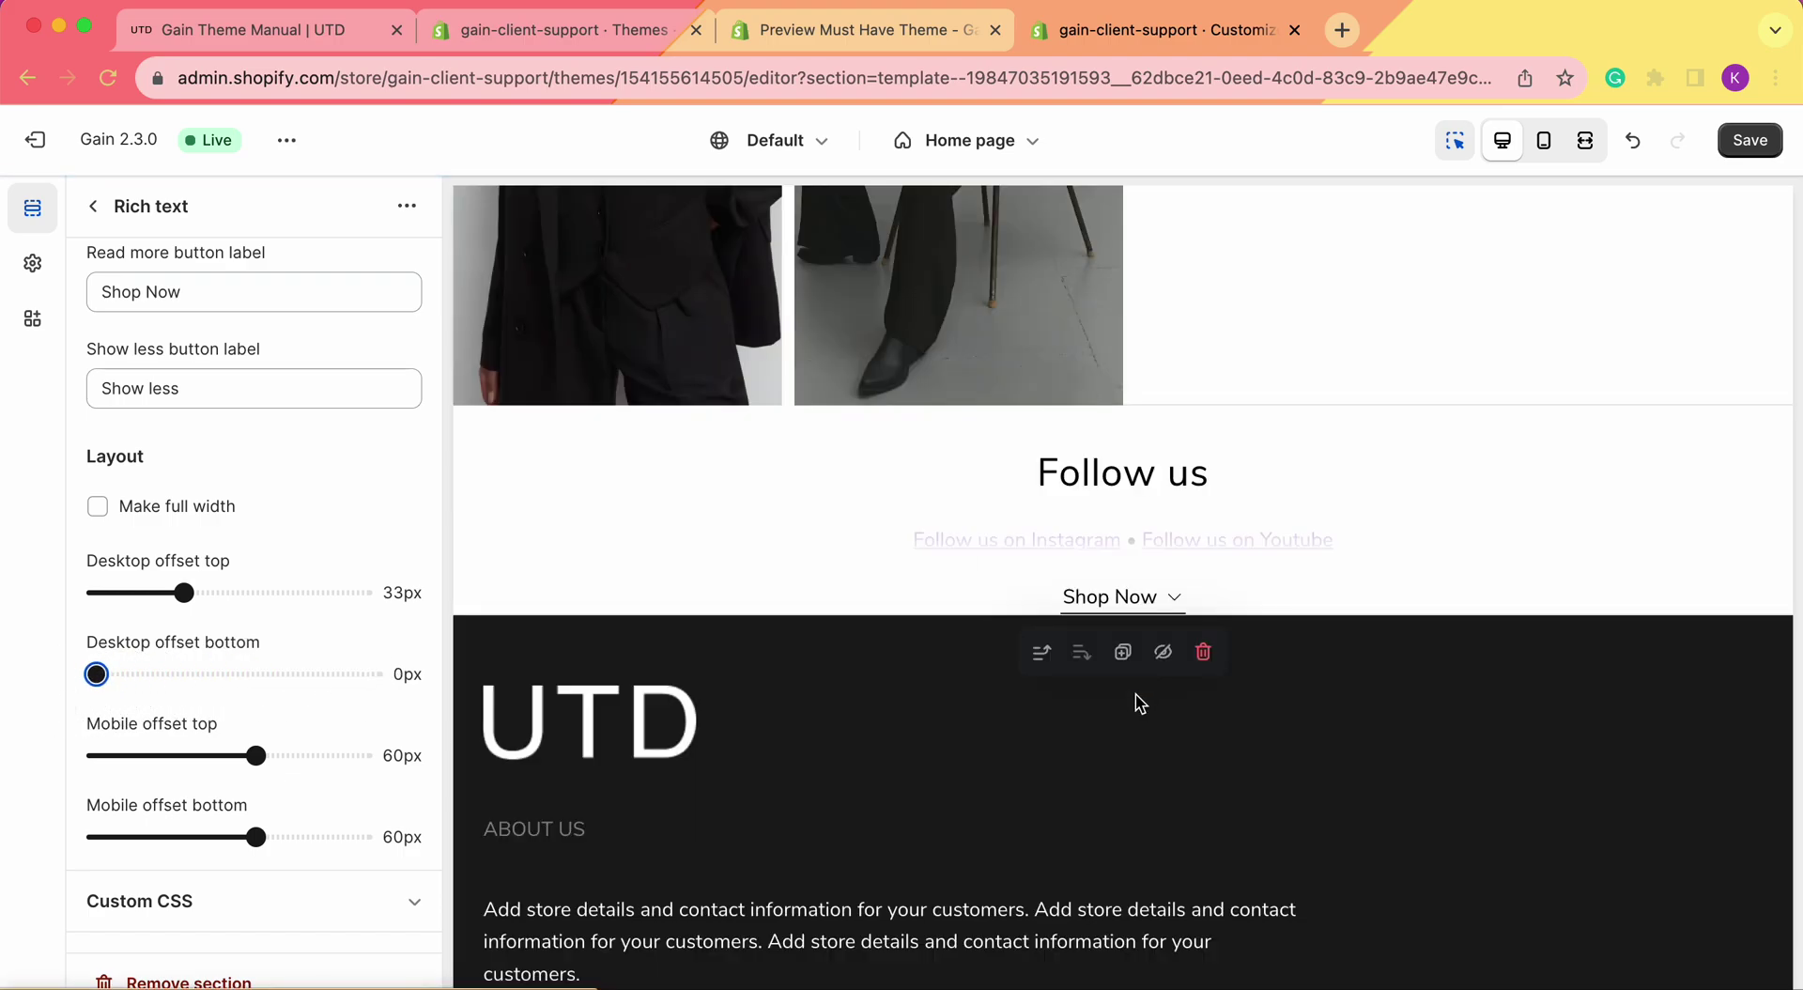
drag(96, 674, 180, 673)
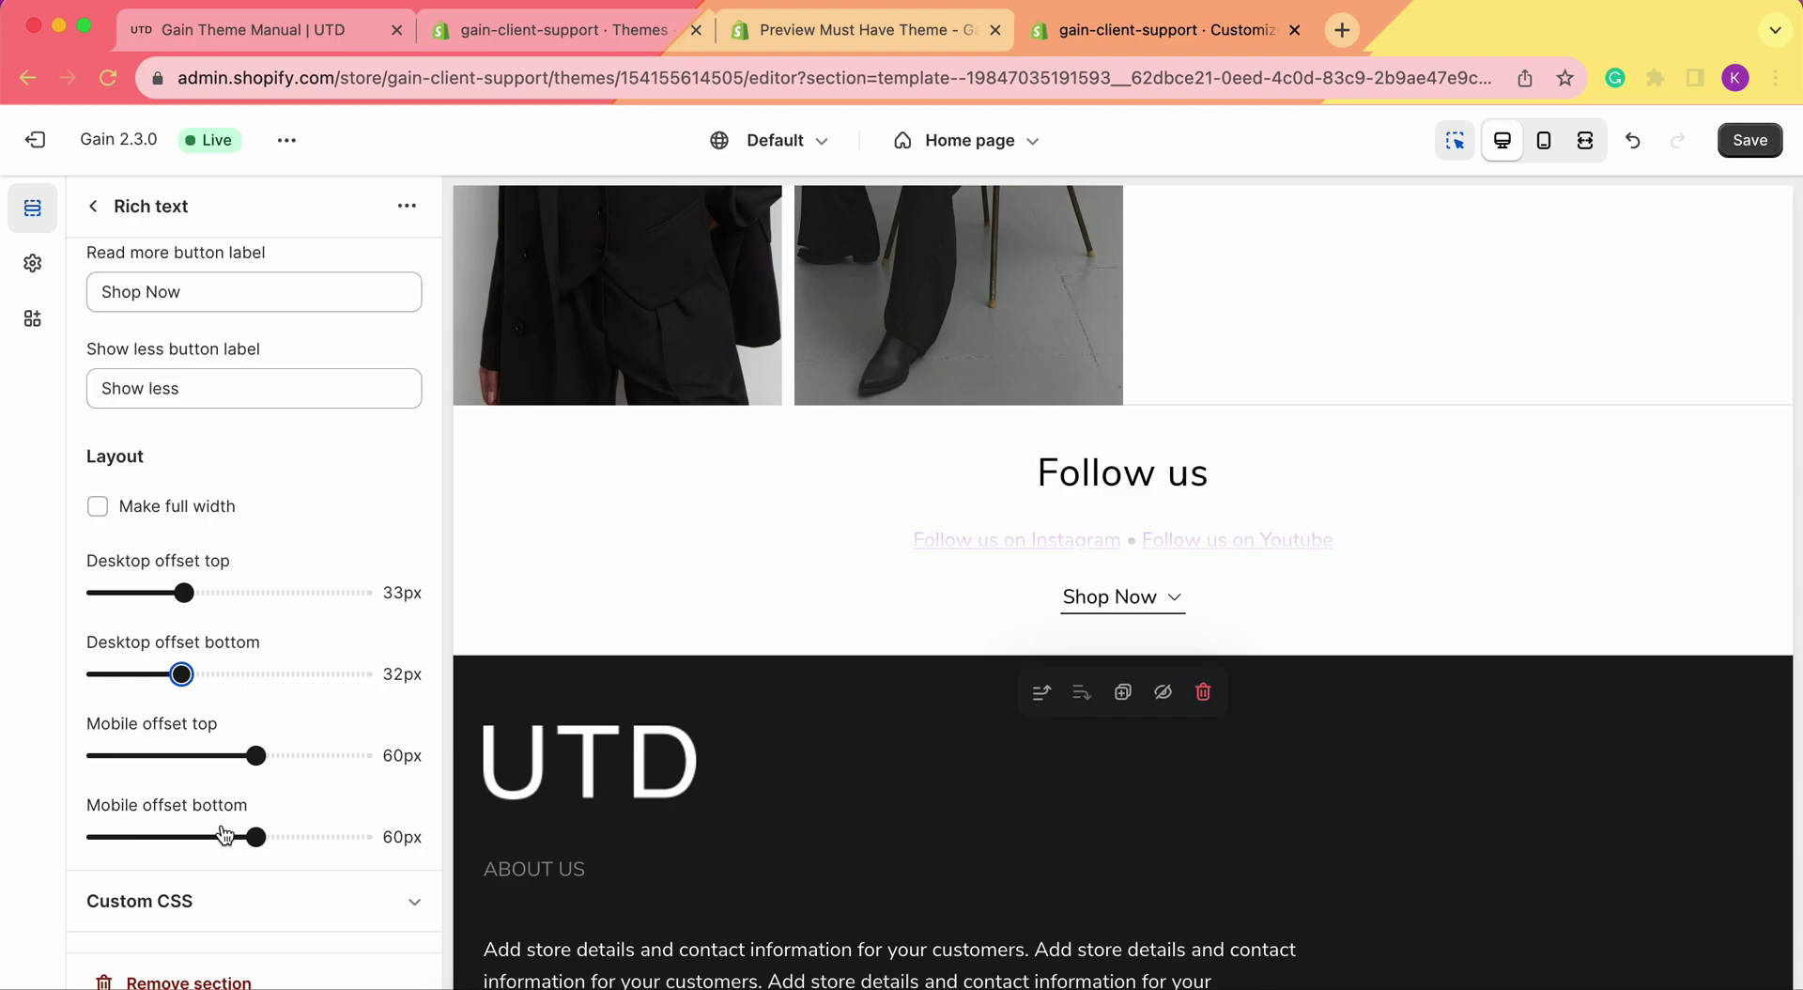
scroll(224, 834, up, 10)
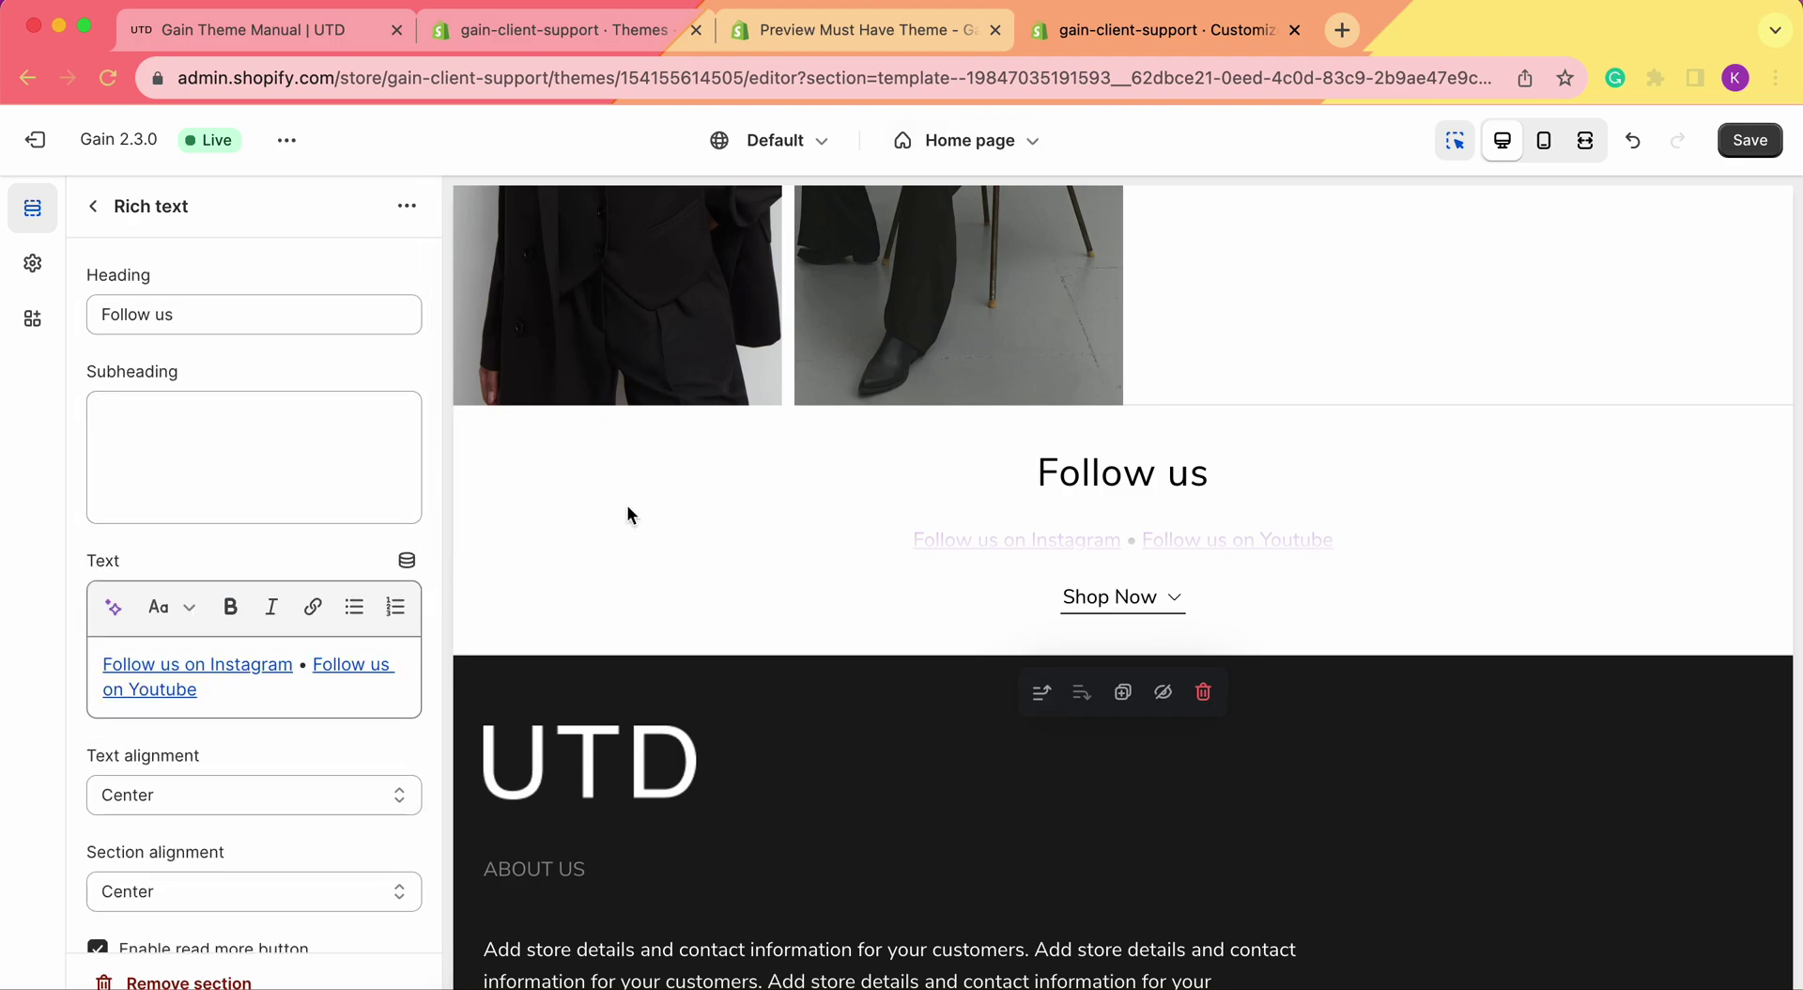
Save the theme changes and view the "Follow us" section at the end of the live store's home page.
click(1752, 141)
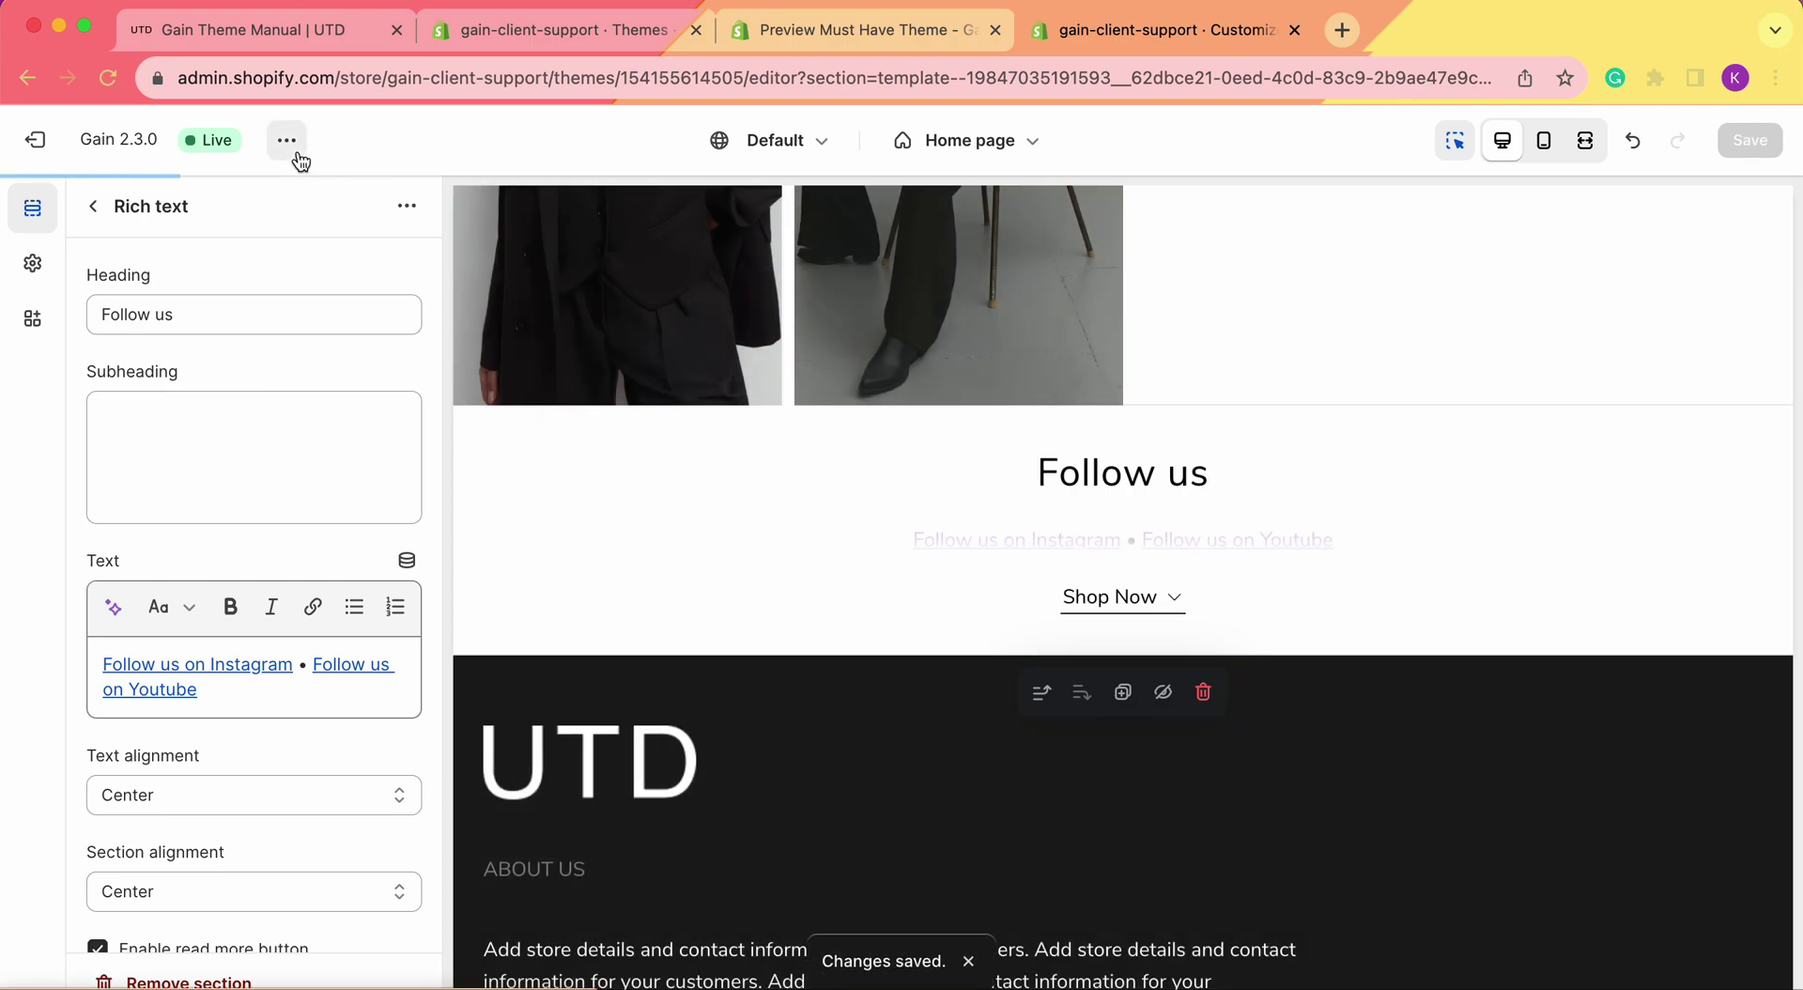
click(297, 156)
click(173, 394)
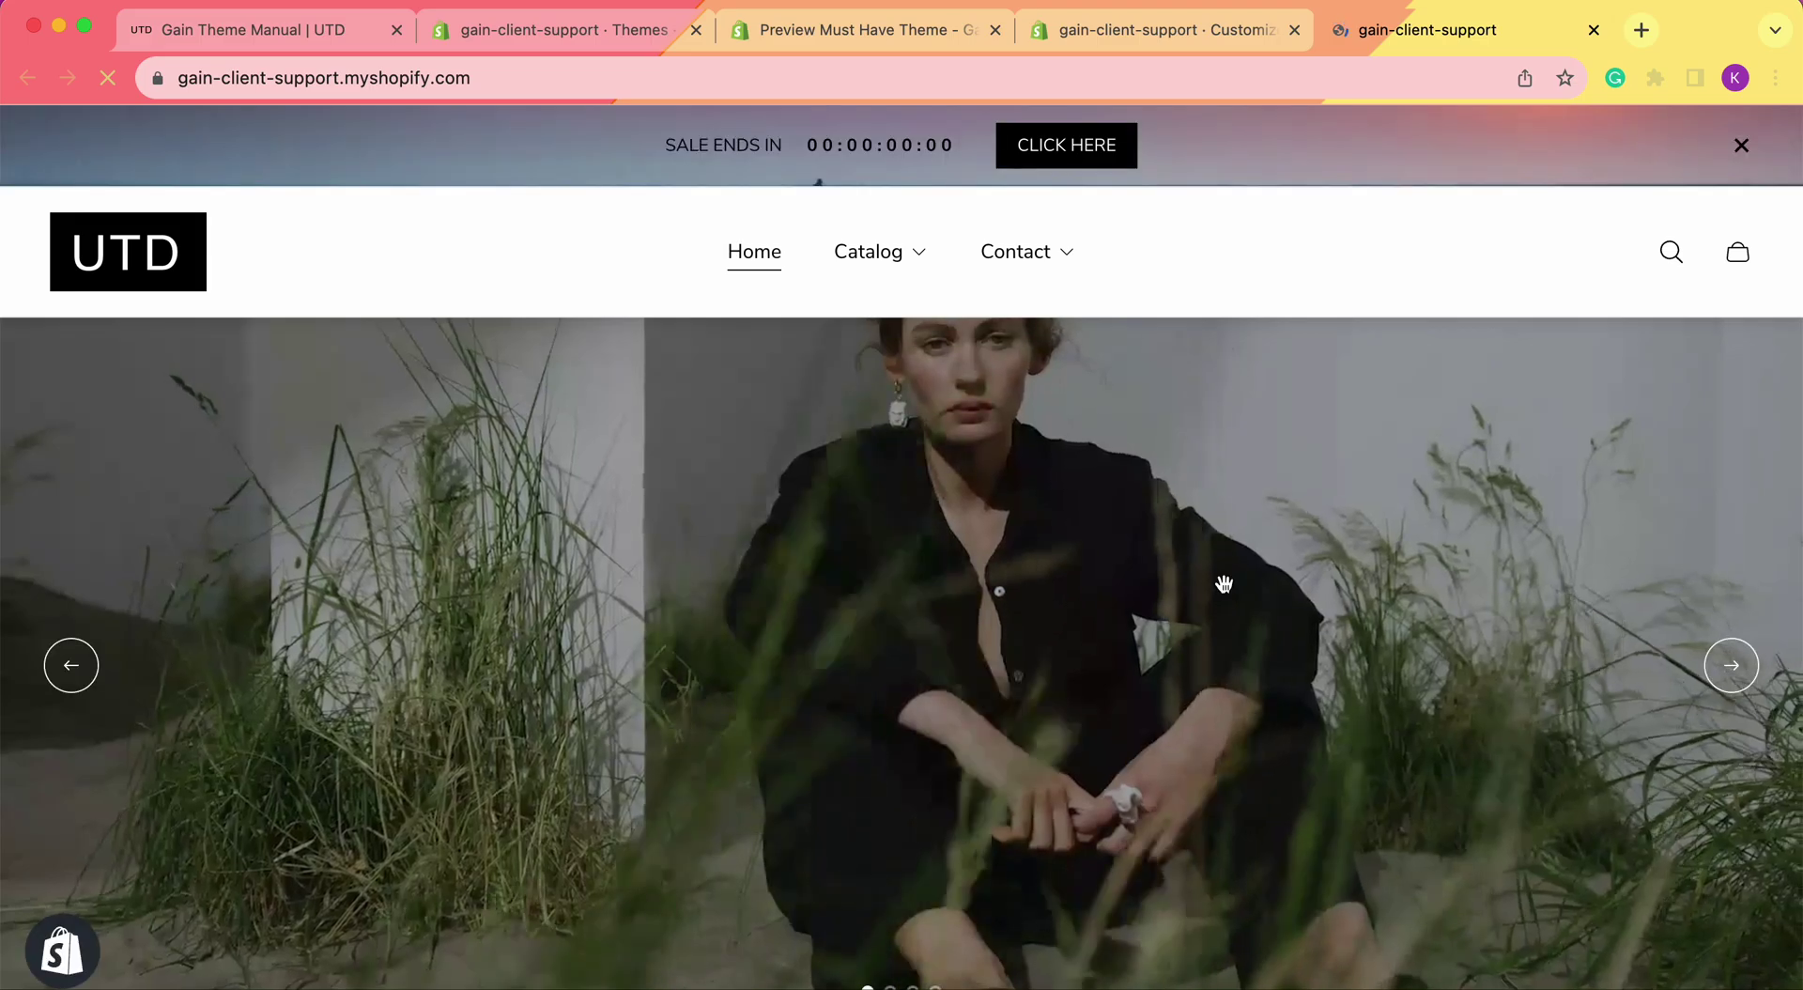
scroll(1179, 454, down, 15)
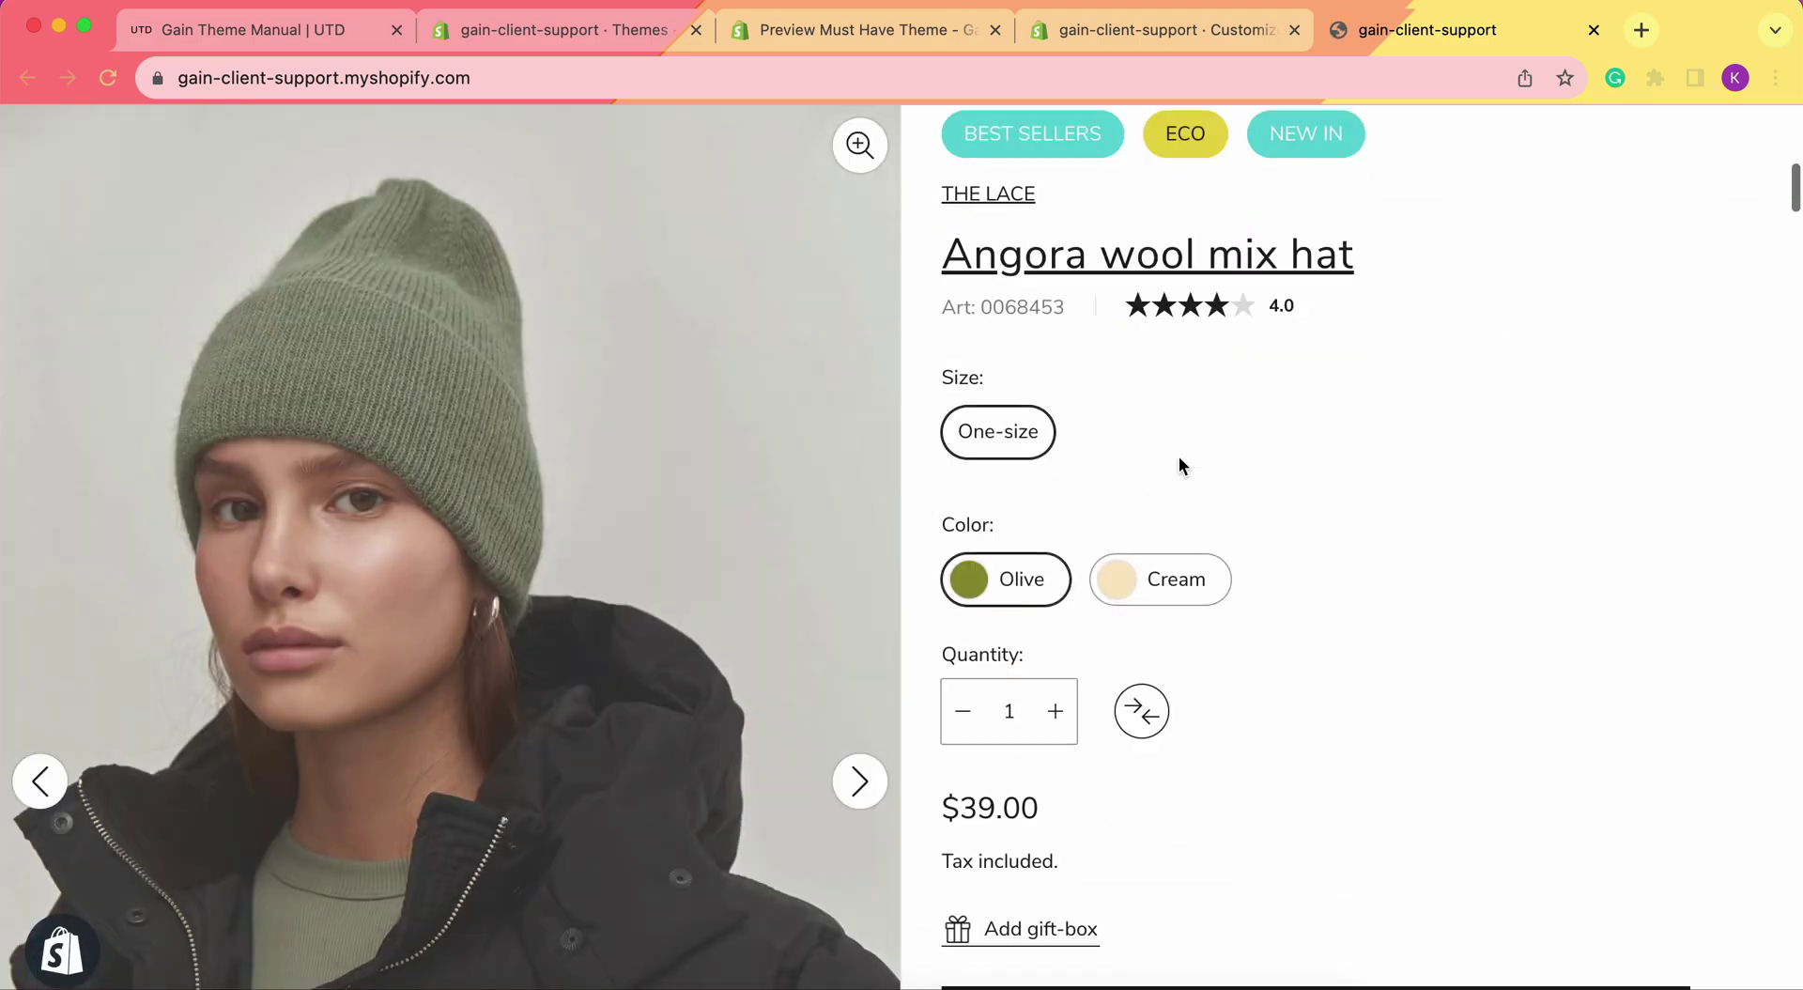
scroll(1179, 454, down, 20)
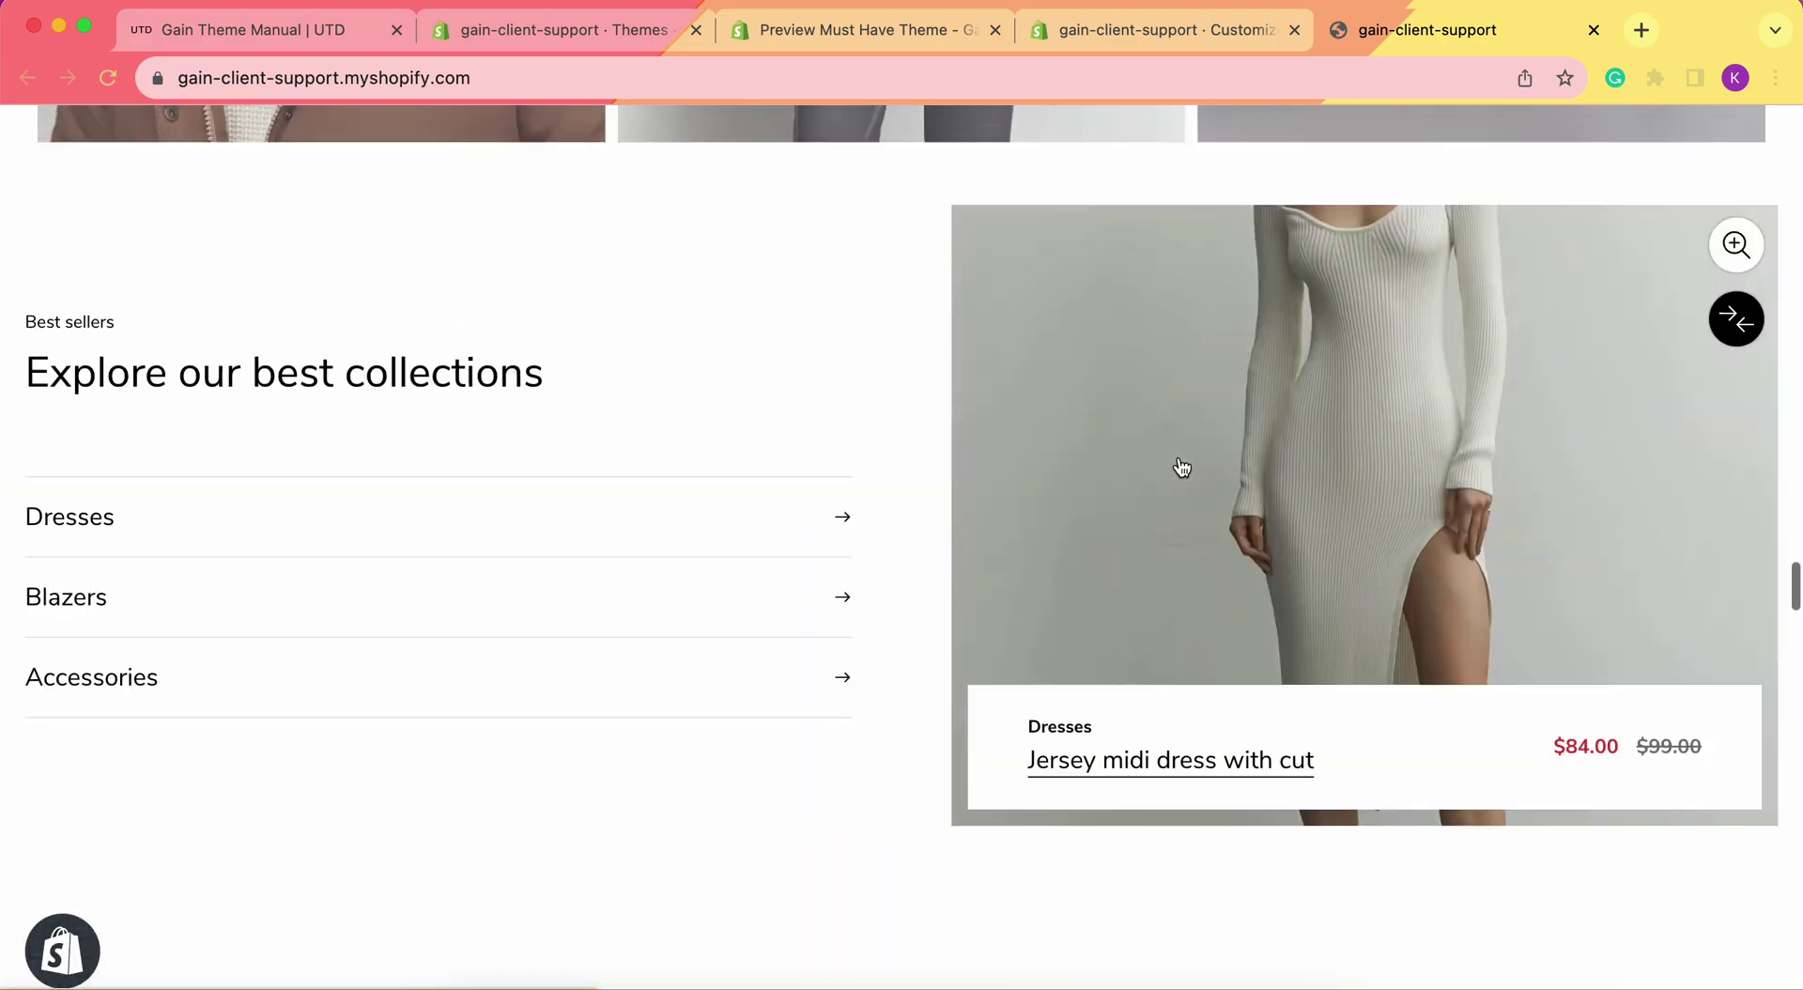
scroll(1180, 465, down, 20)
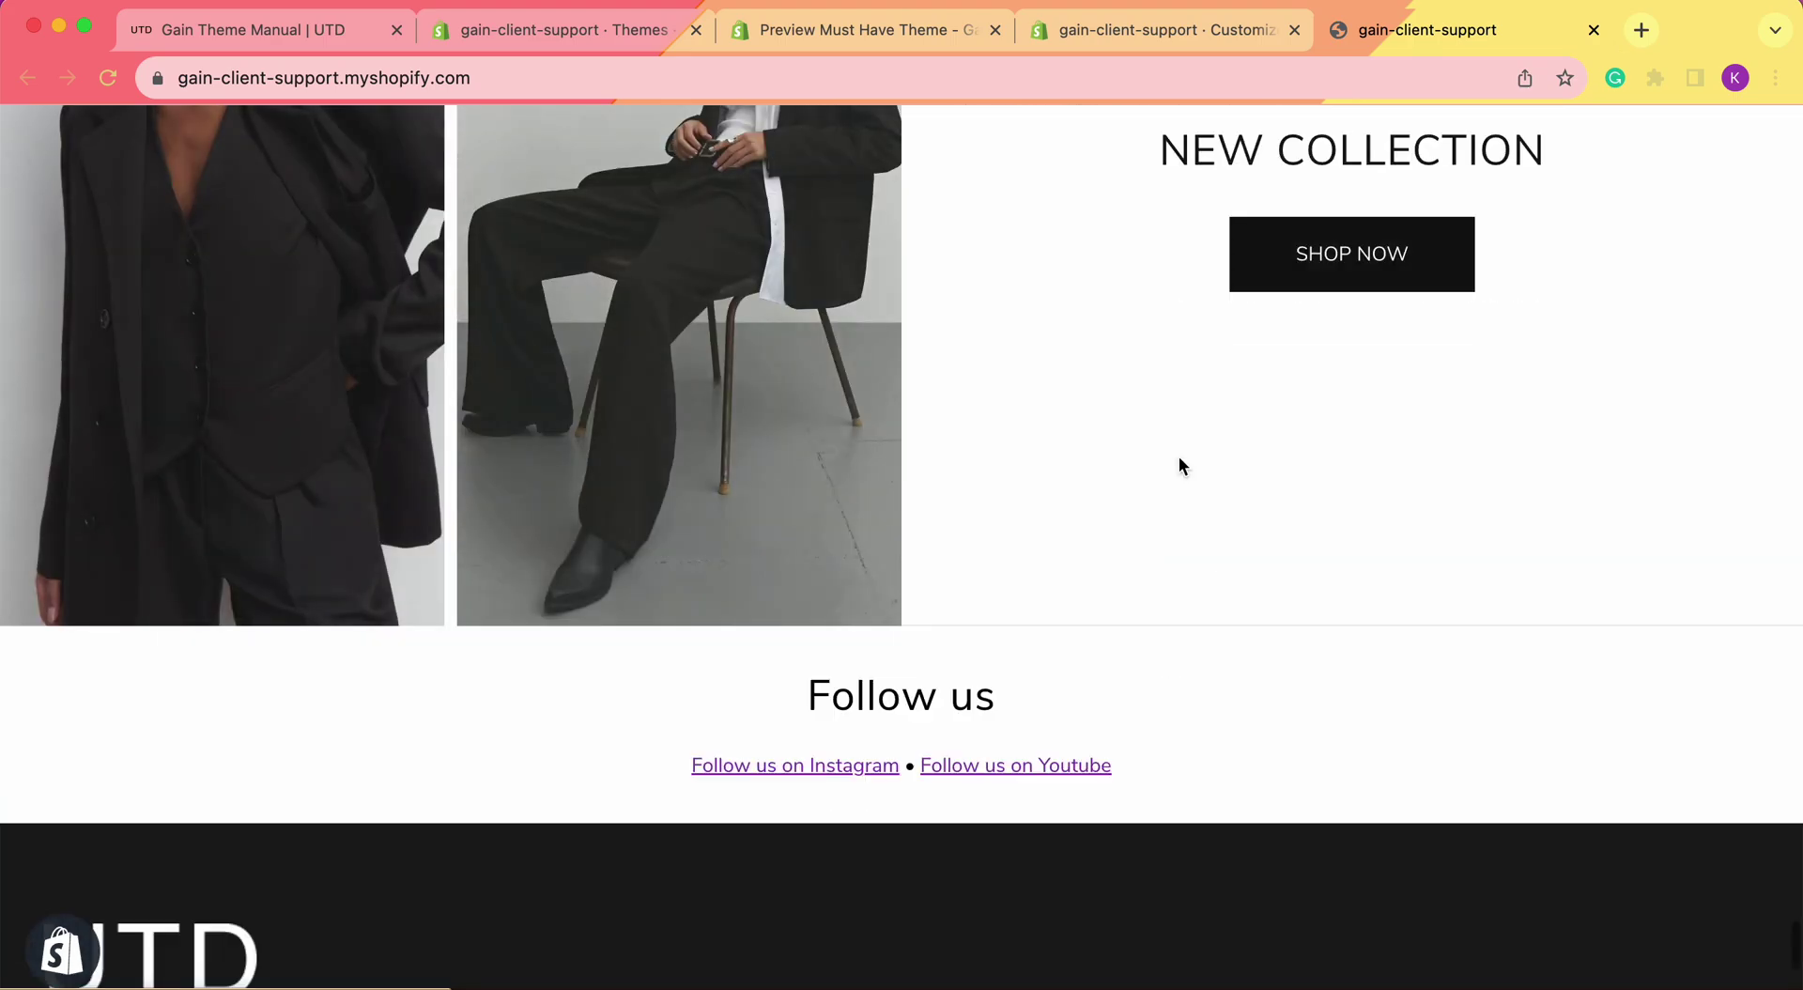
scroll(1179, 457, up, 3)
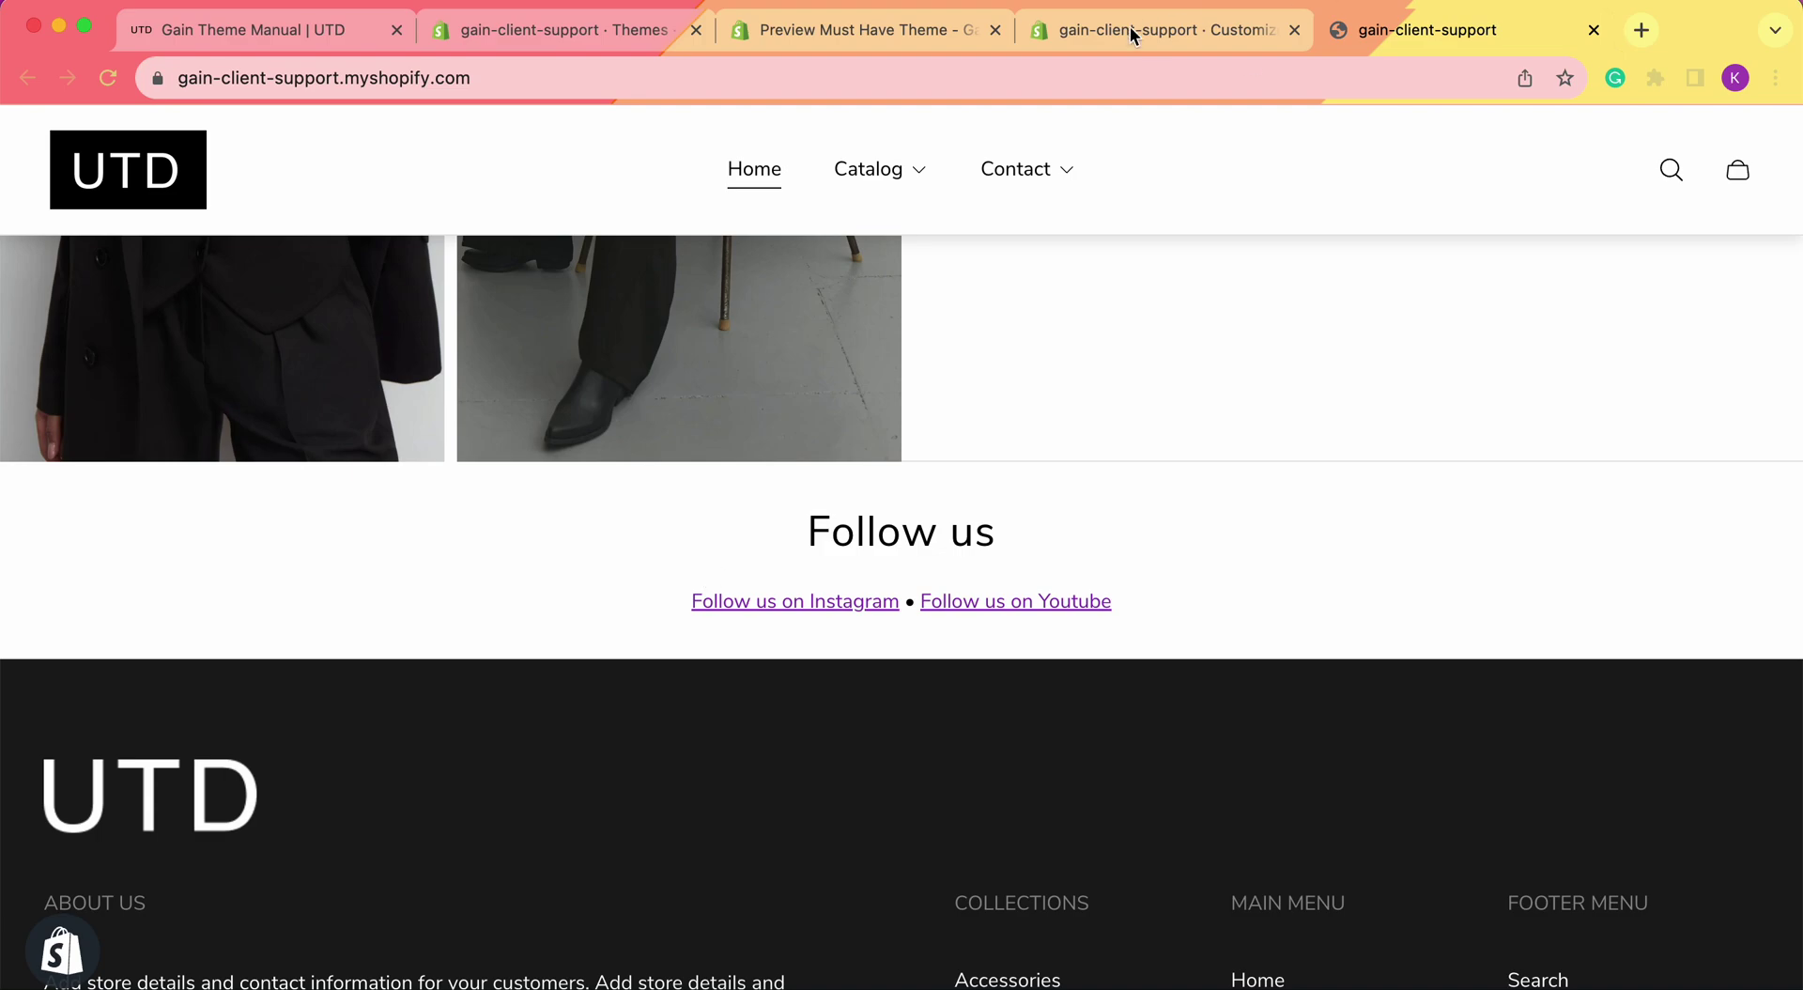
Compare the store's "Follow us" section with the "JOIN US" section in the Must Have theme preview.
click(947, 28)
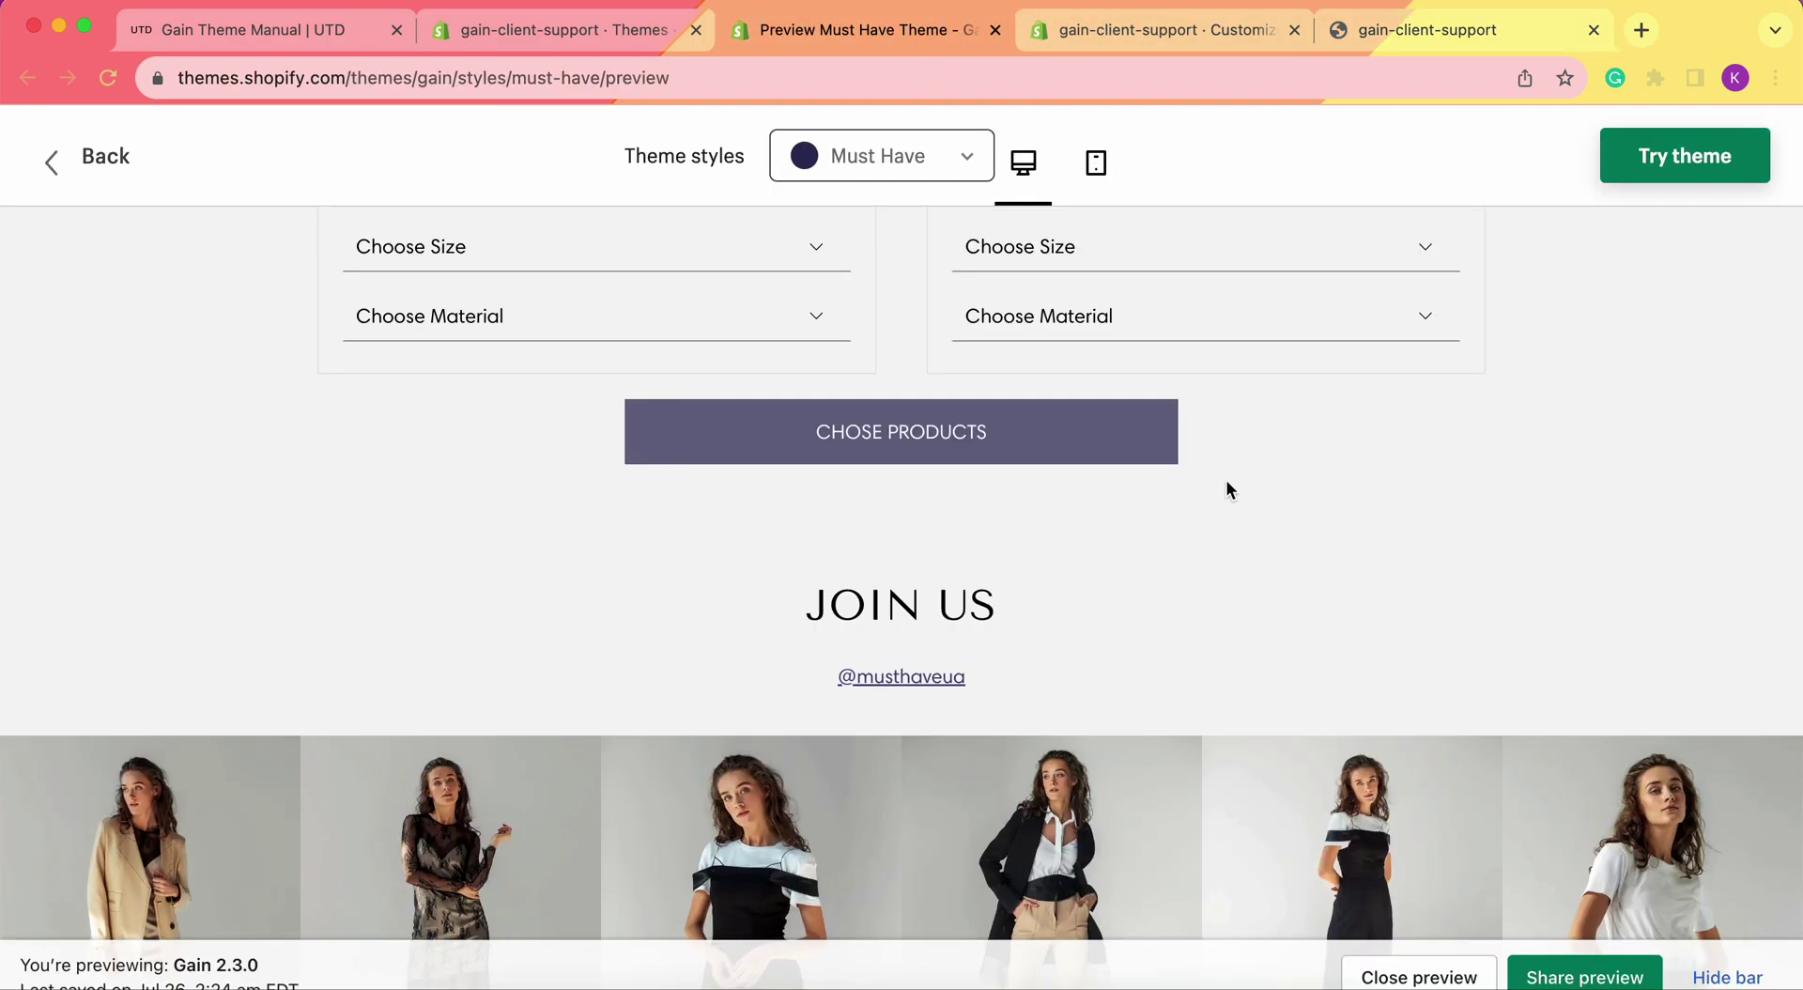
scroll(970, 566, down, 2)
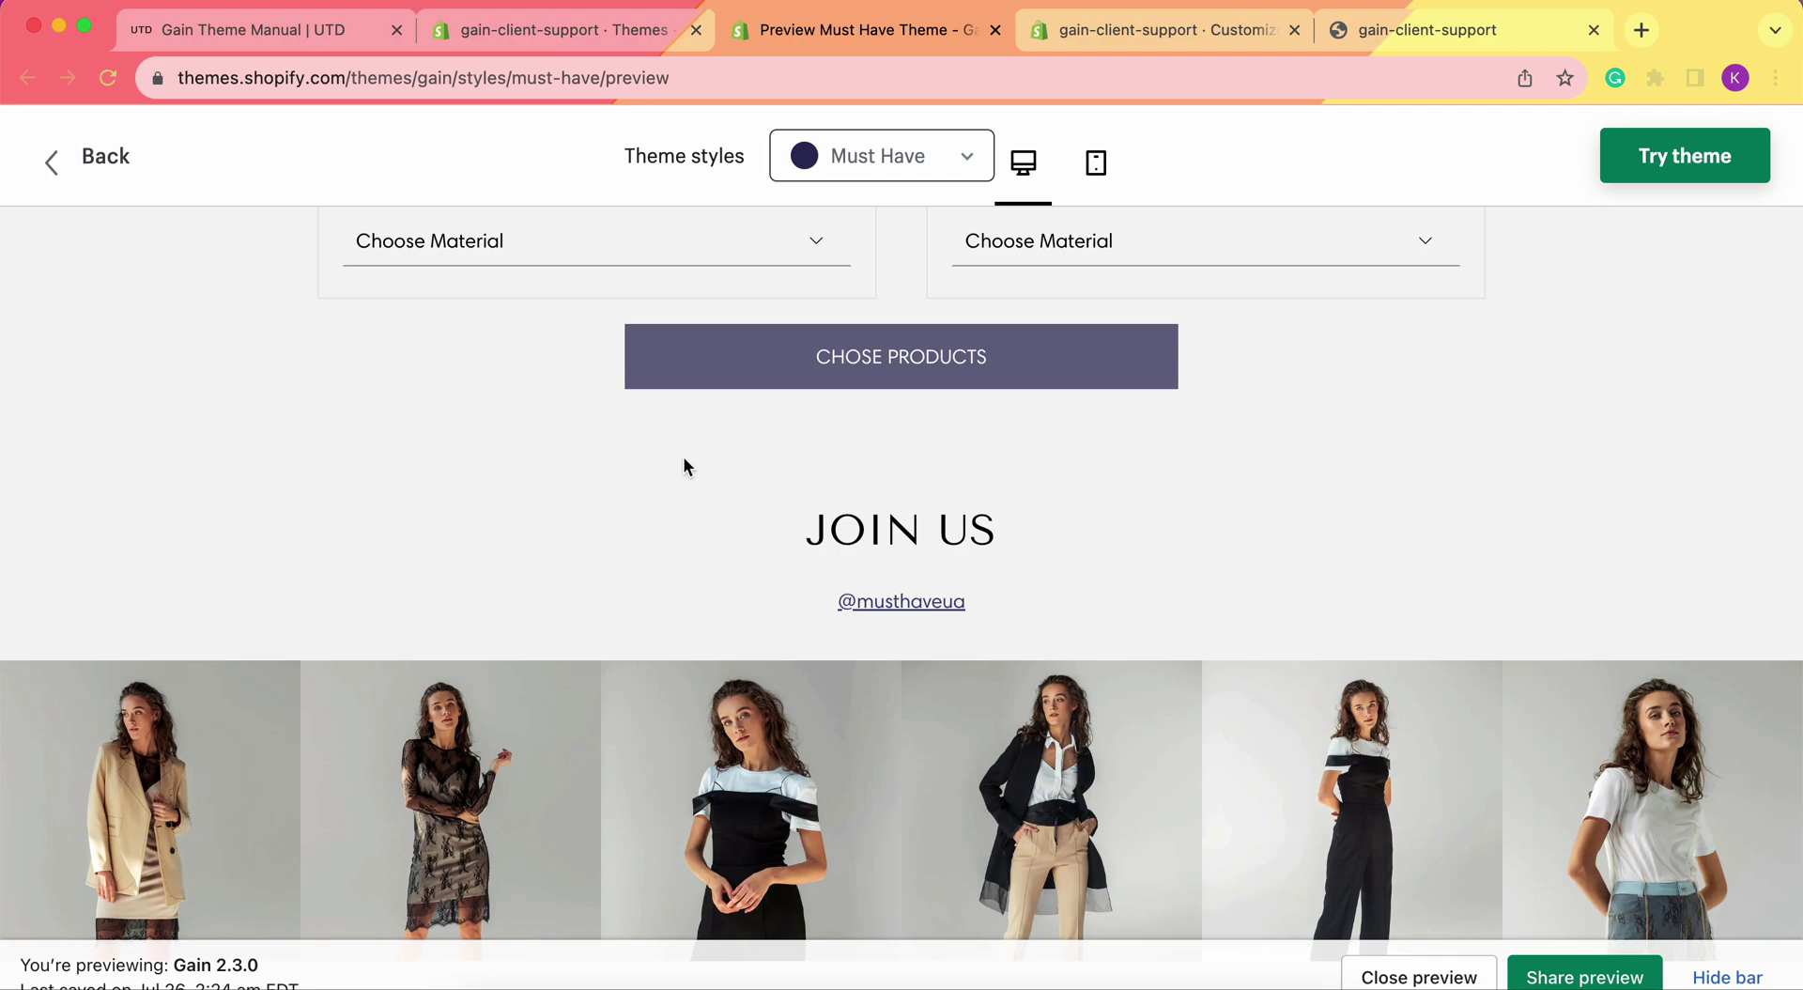
triple_click(911, 528)
click(981, 534)
click(1397, 32)
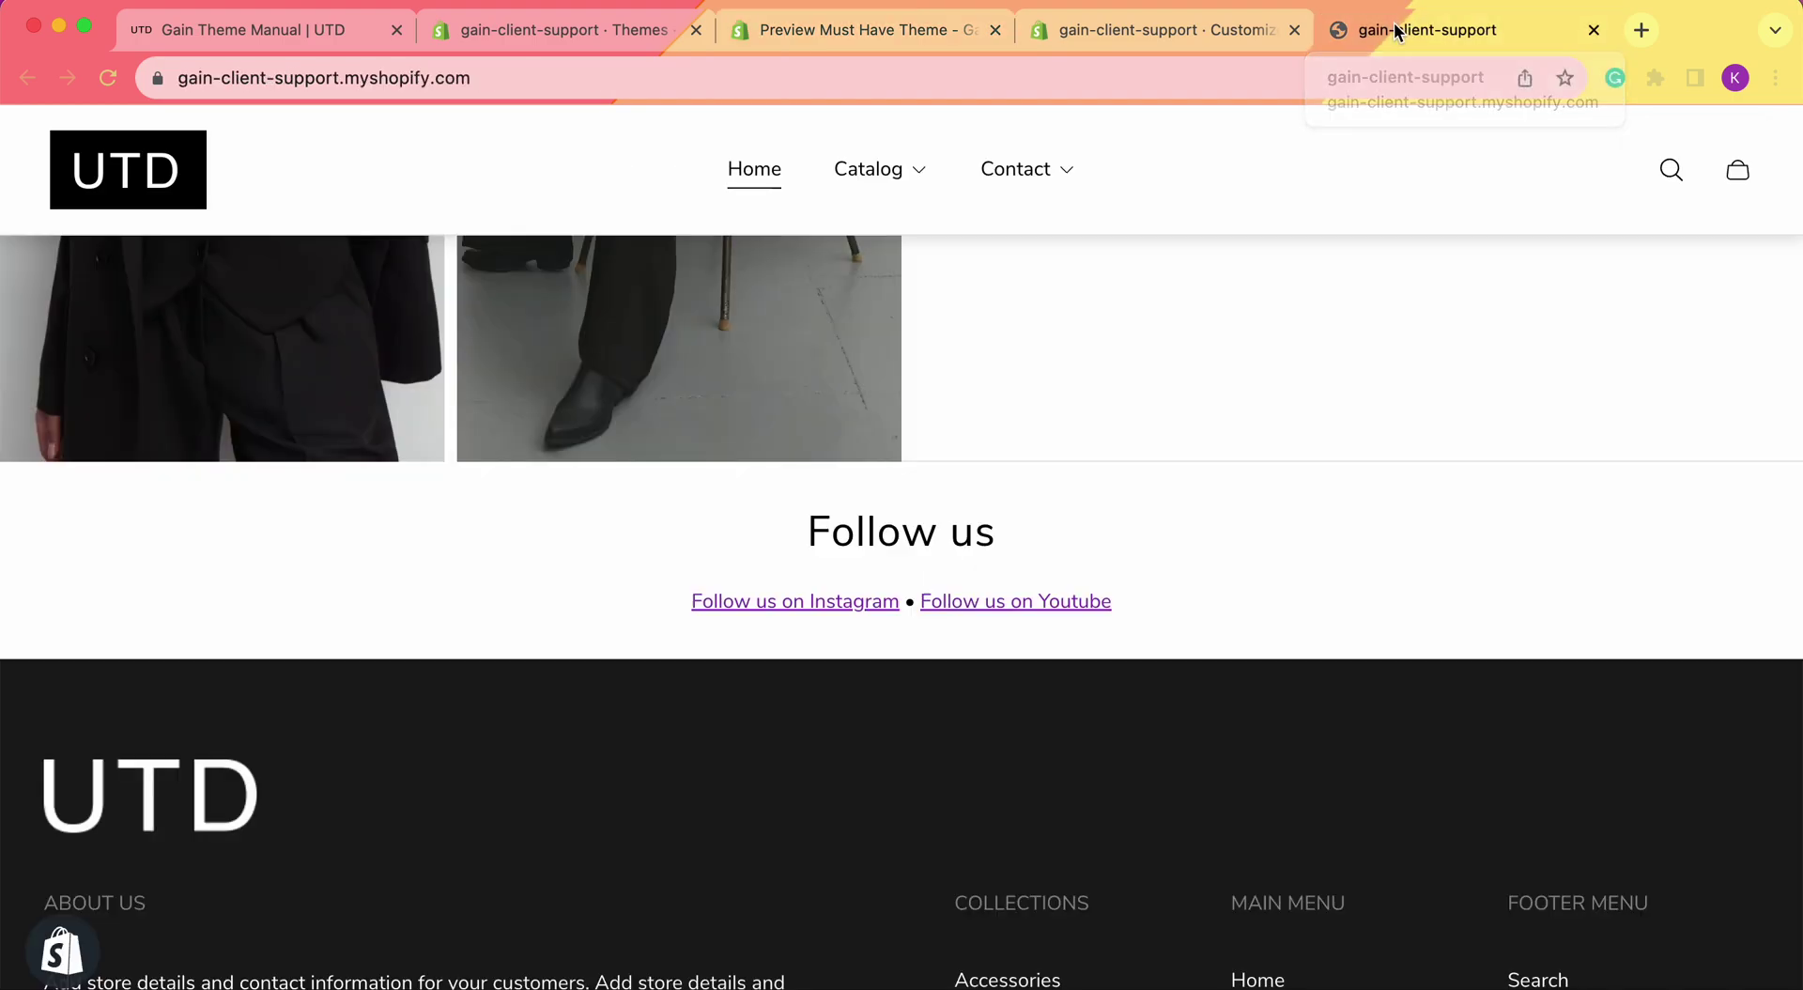
Return to the theme editor and change the Rich text section's heading to "New Collection".
click(1235, 34)
click(151, 544)
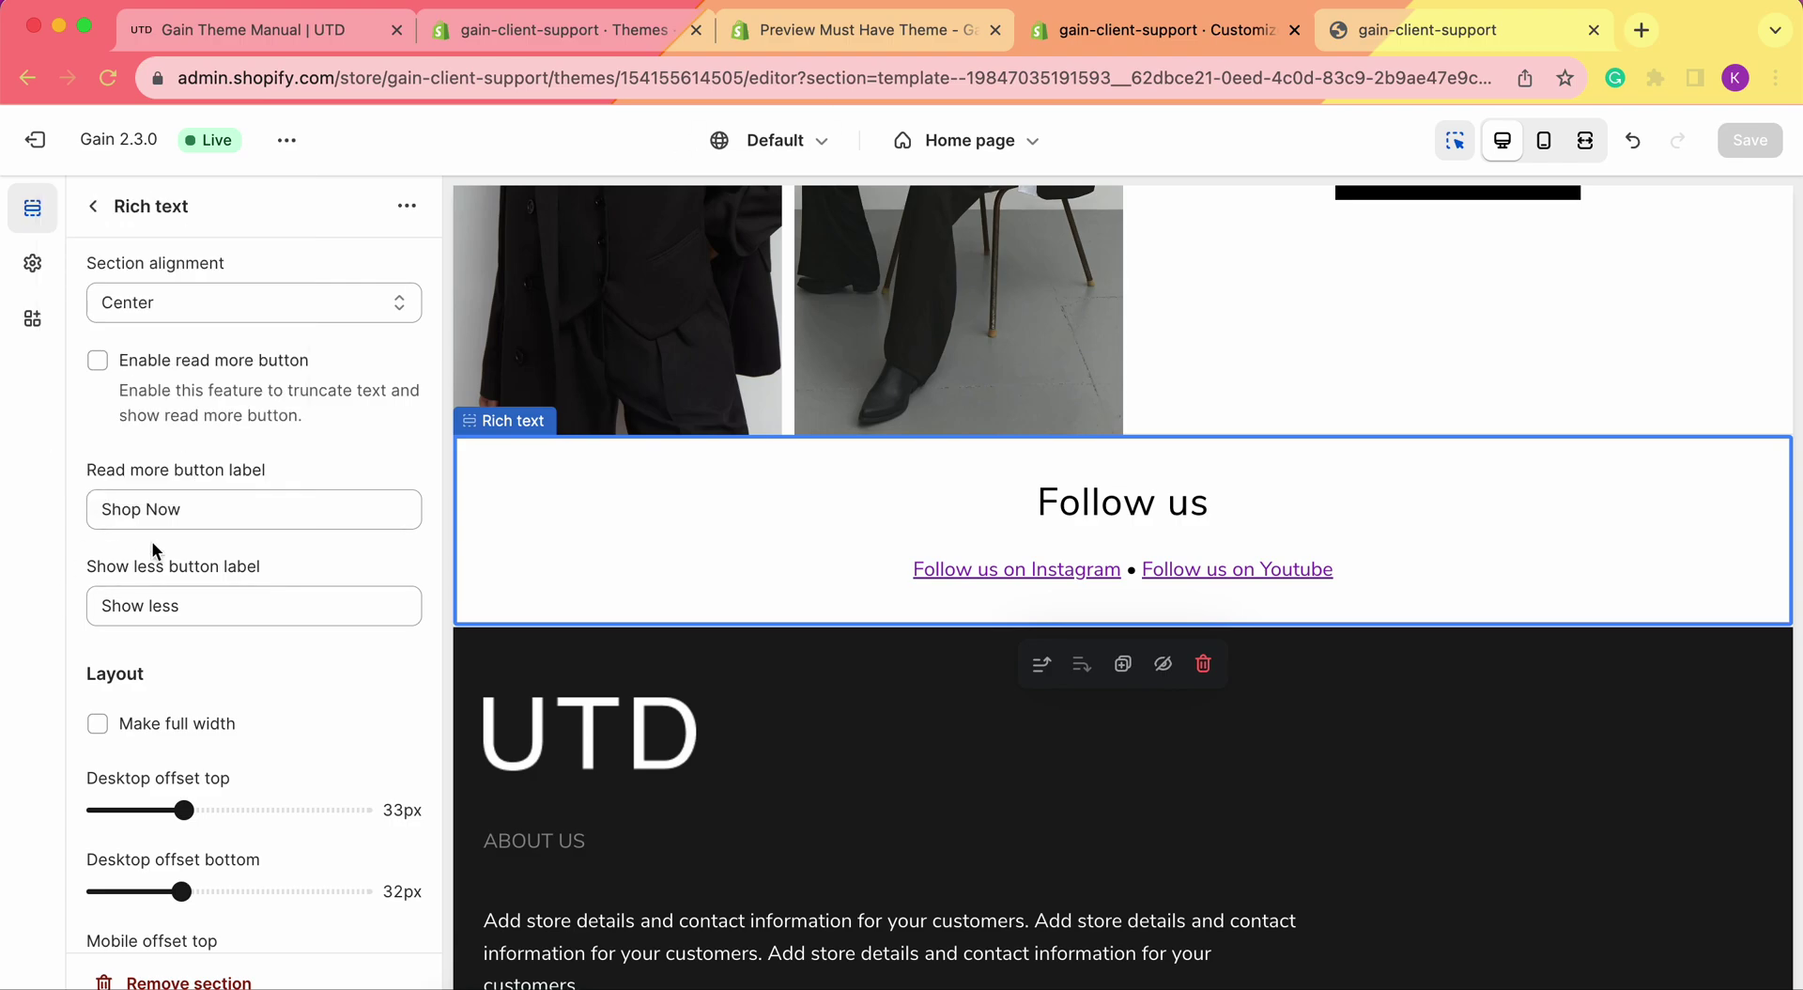
scroll(120, 668, down, 3)
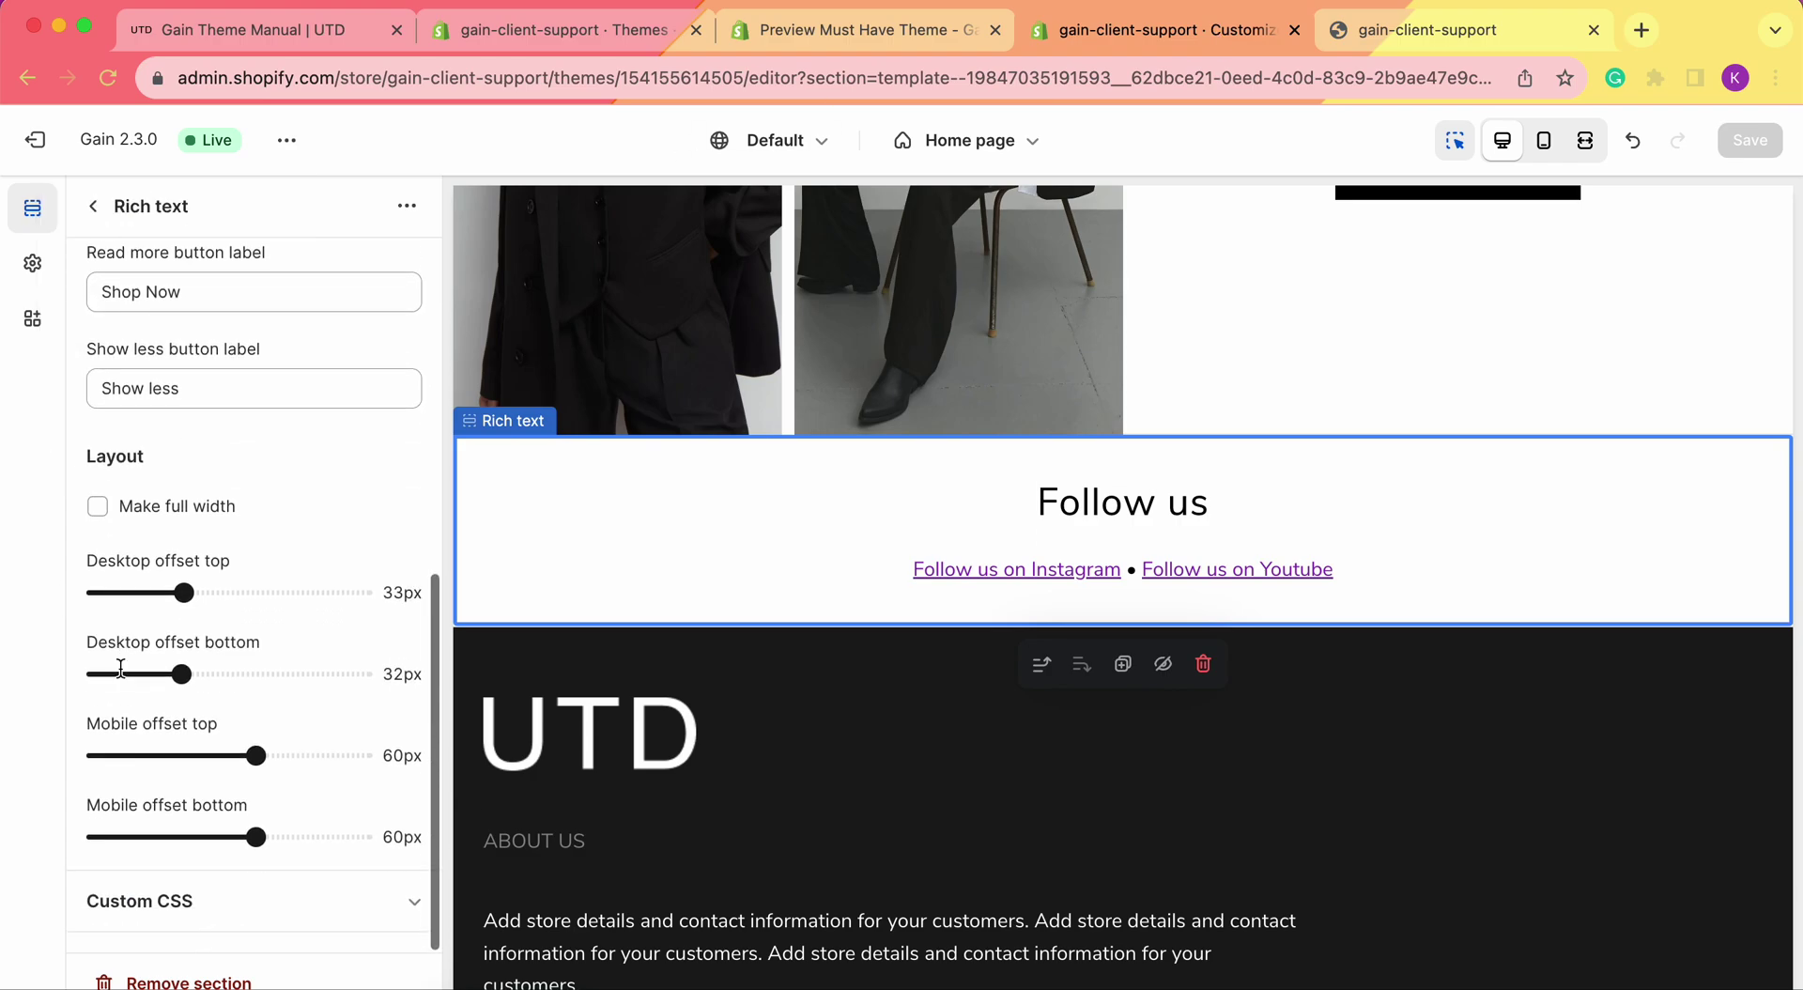
scroll(120, 668, up, 5)
double_click(242, 329)
triple_click(242, 329)
text(New Collection)
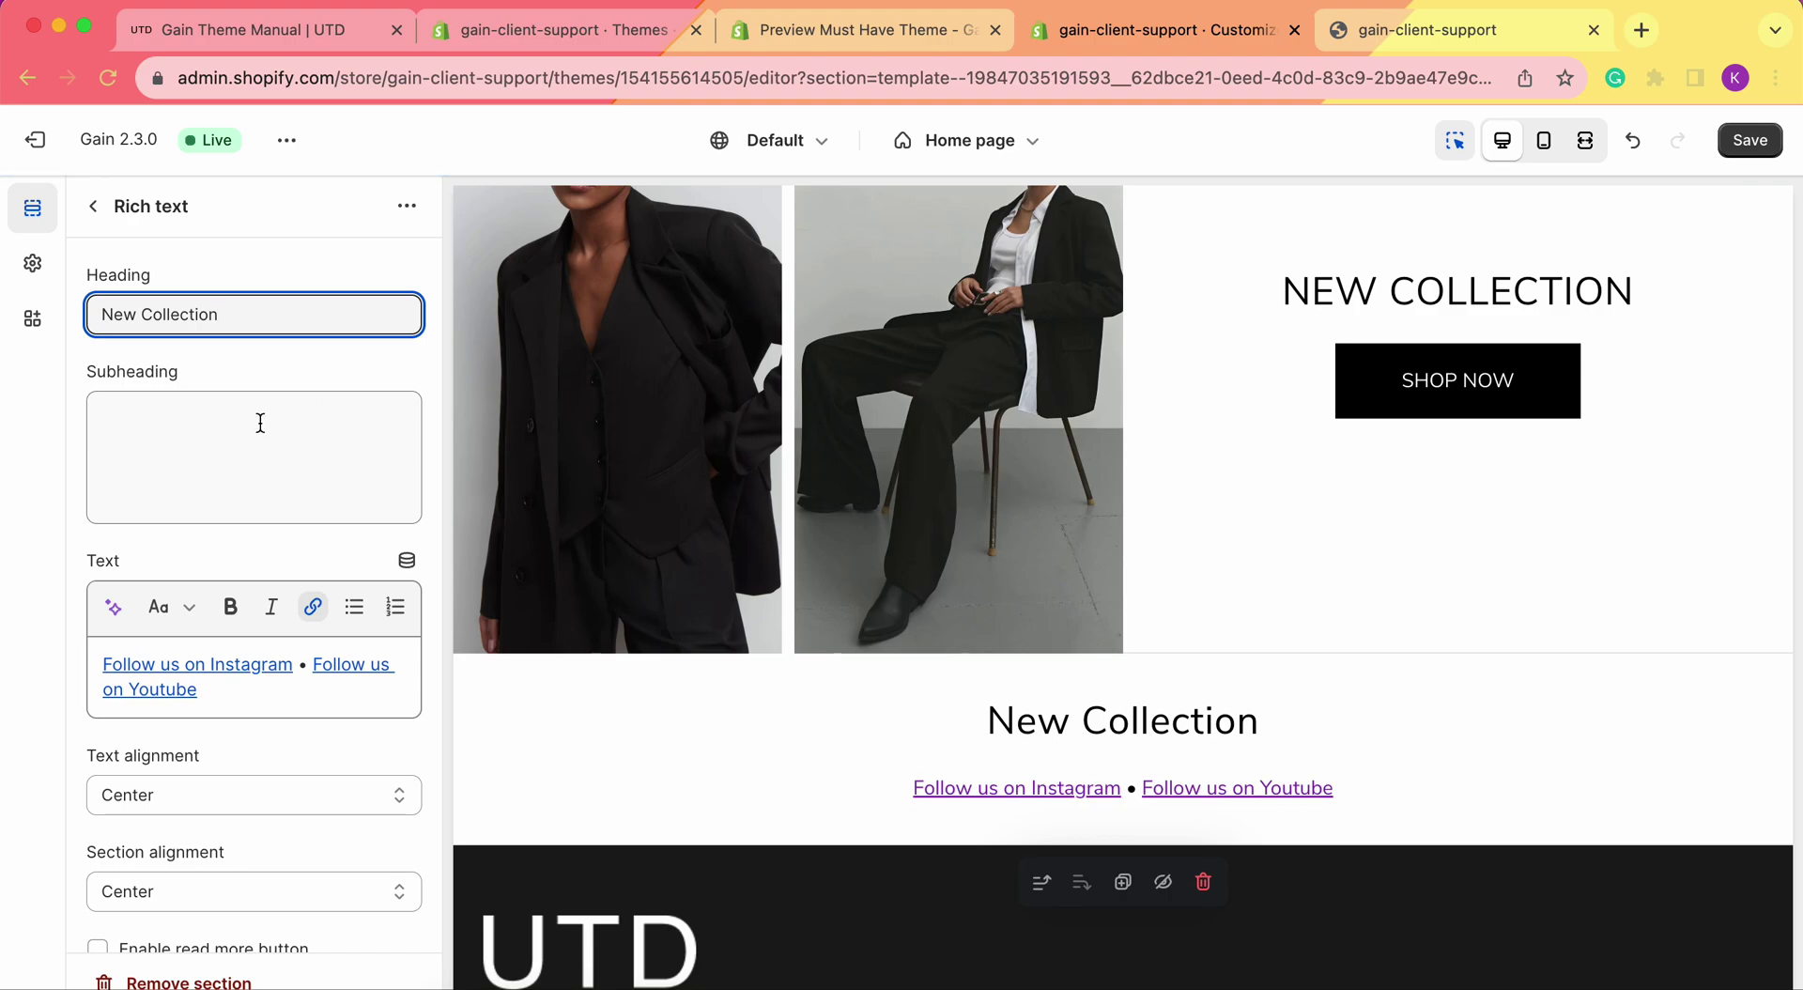
Replace the Rich text section's social links with the text "Explore the new collection by our Brand".
click(257, 425)
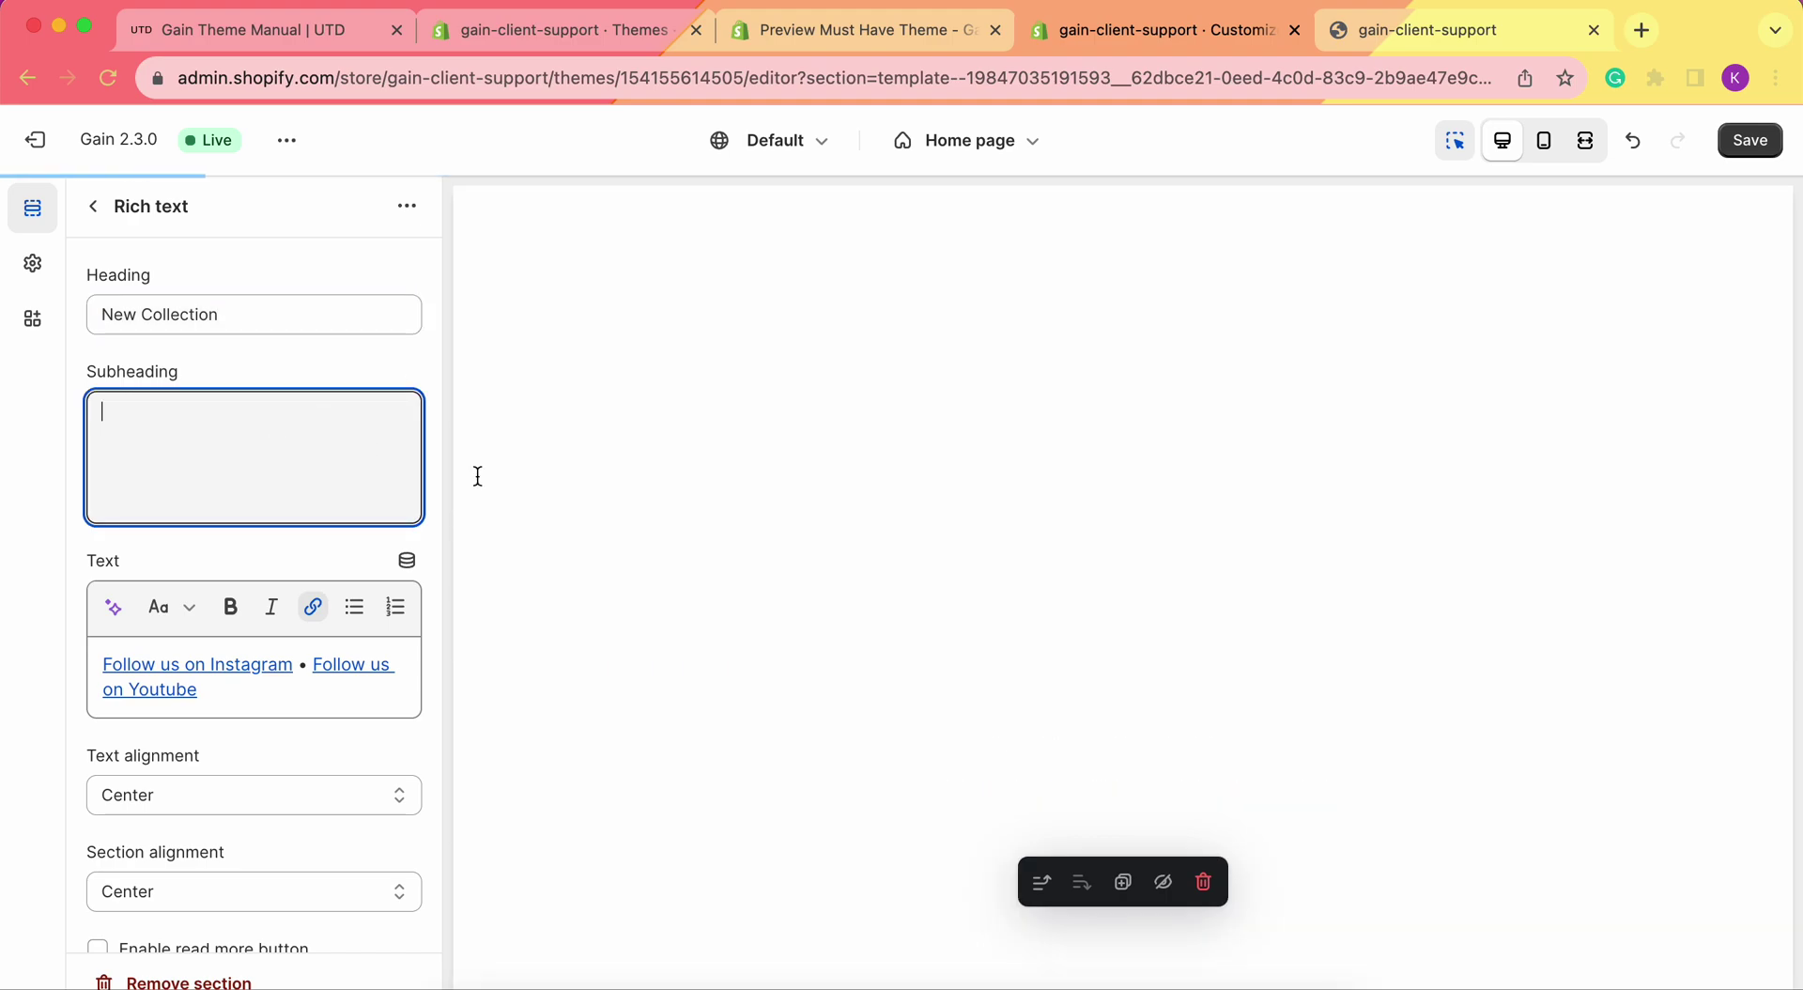
scroll(221, 413, down, 2)
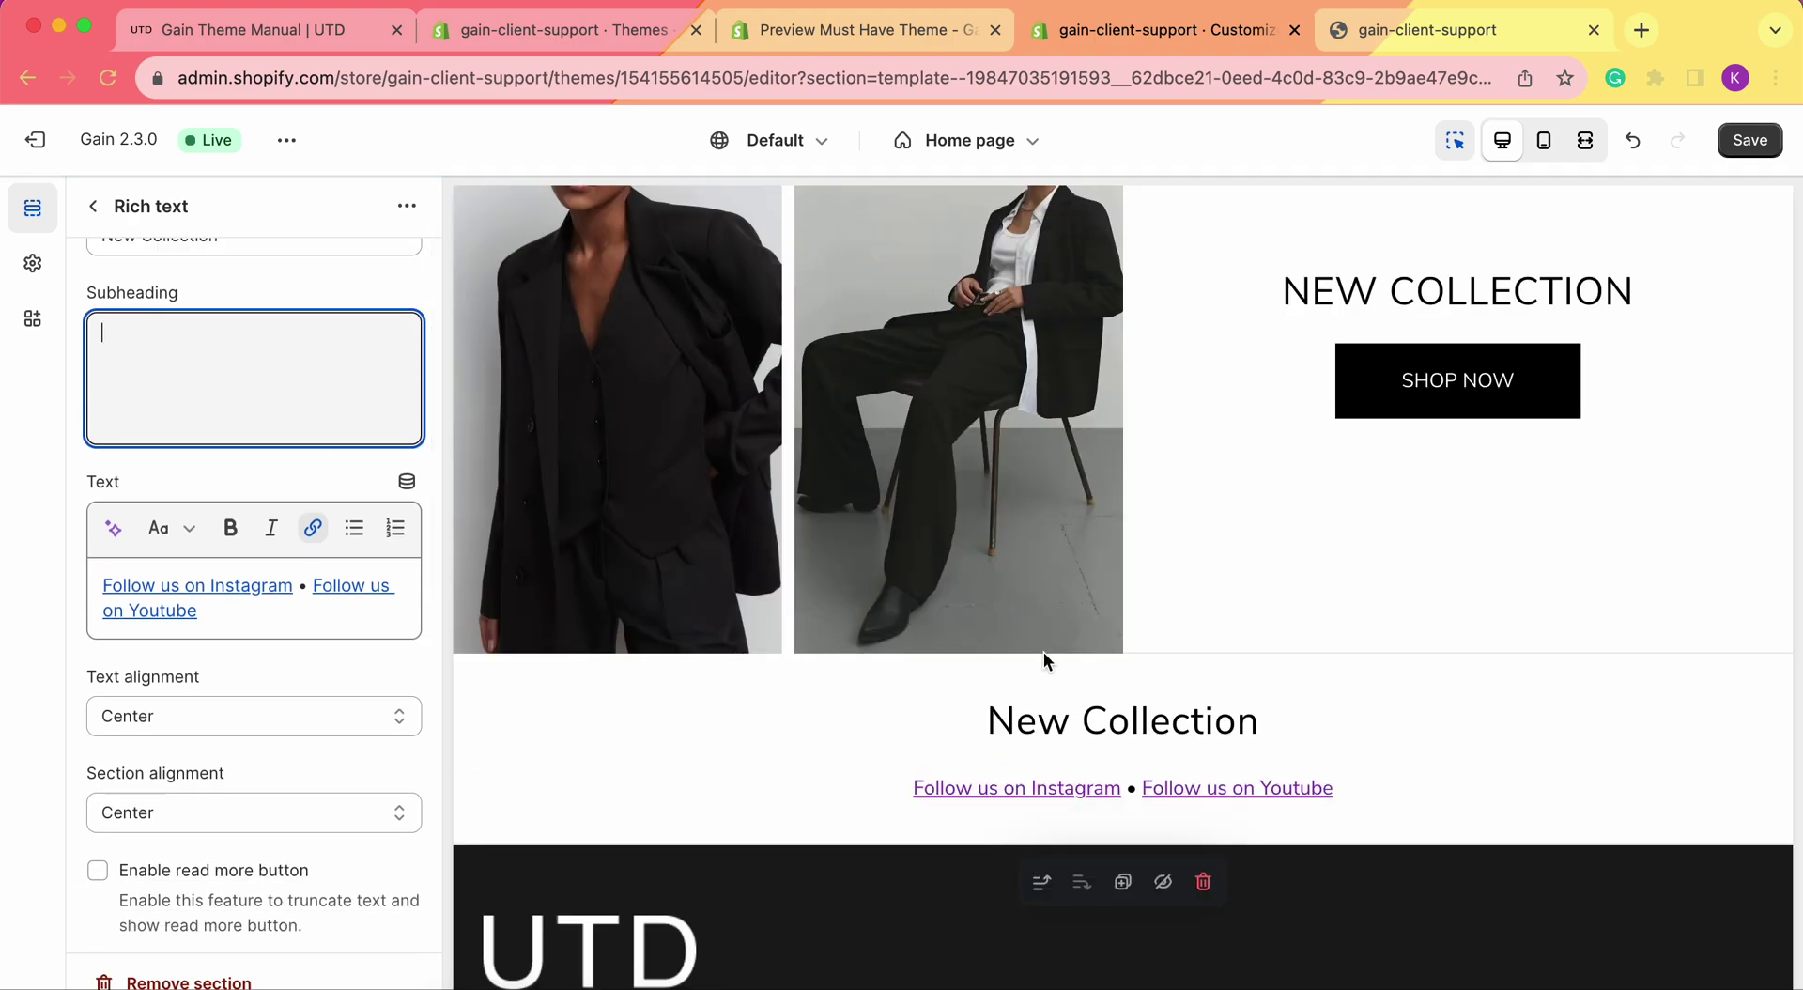
click(229, 605)
key(super+a)
key(BackSpace)
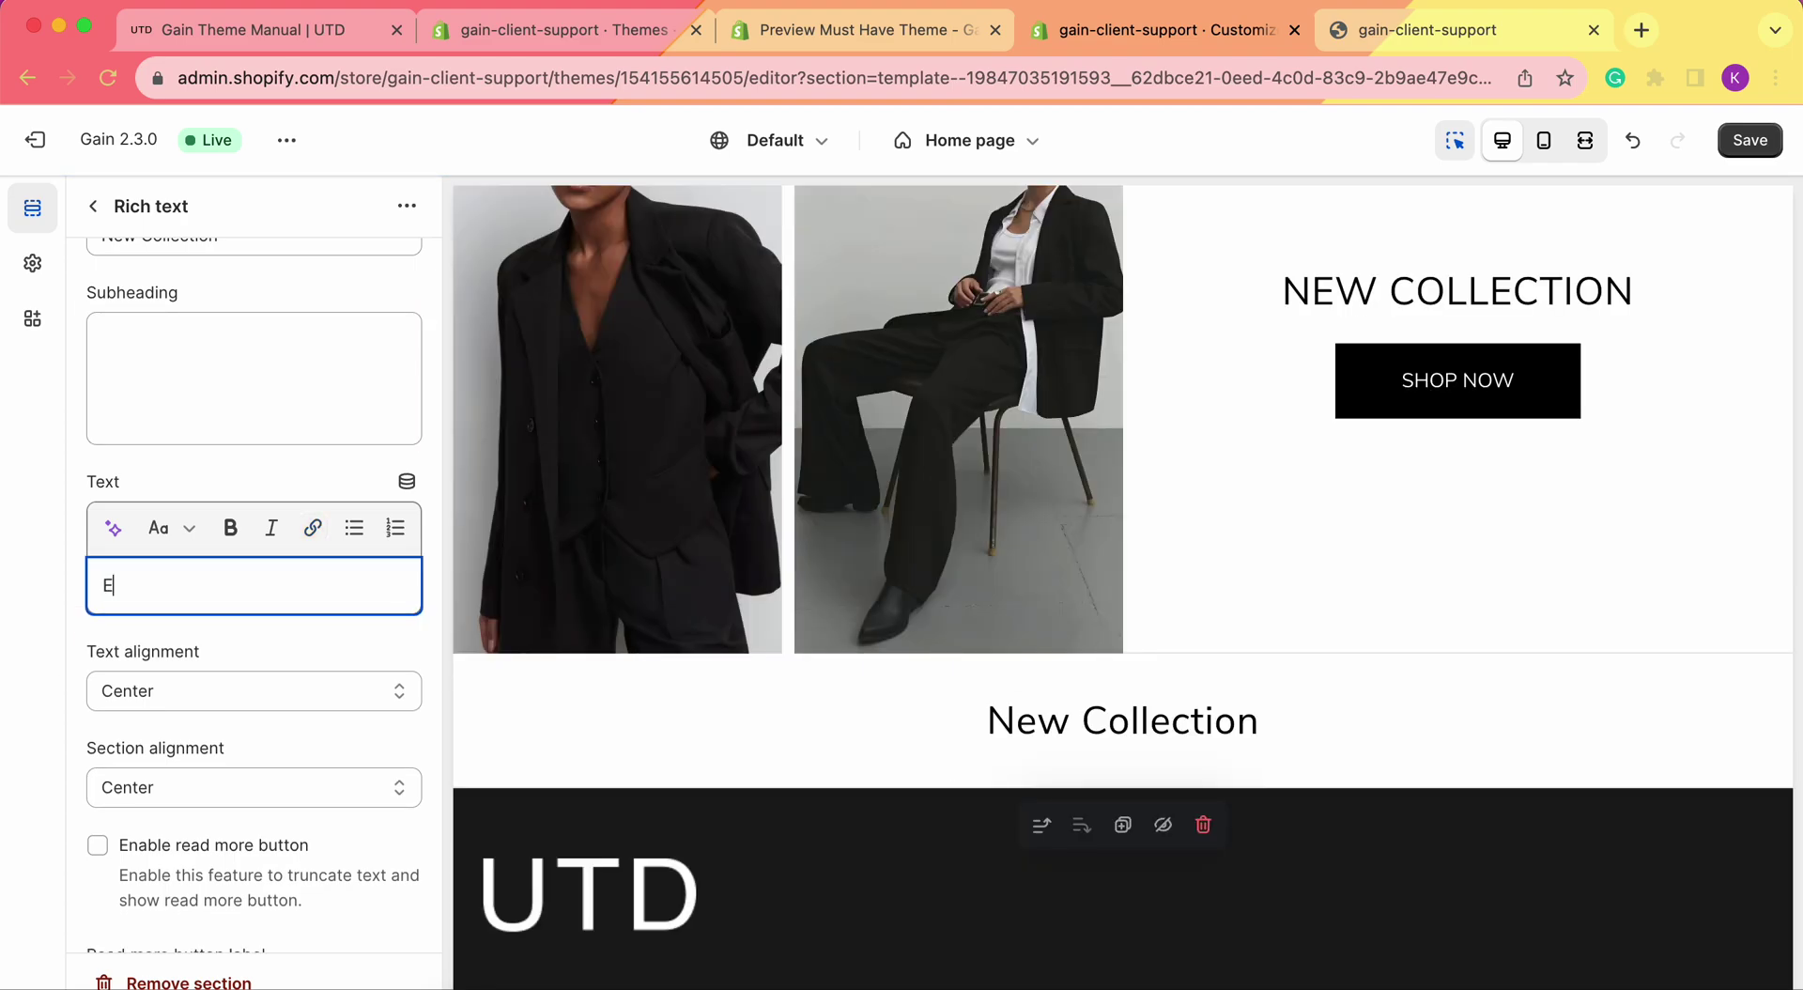
text(Explore the new co)
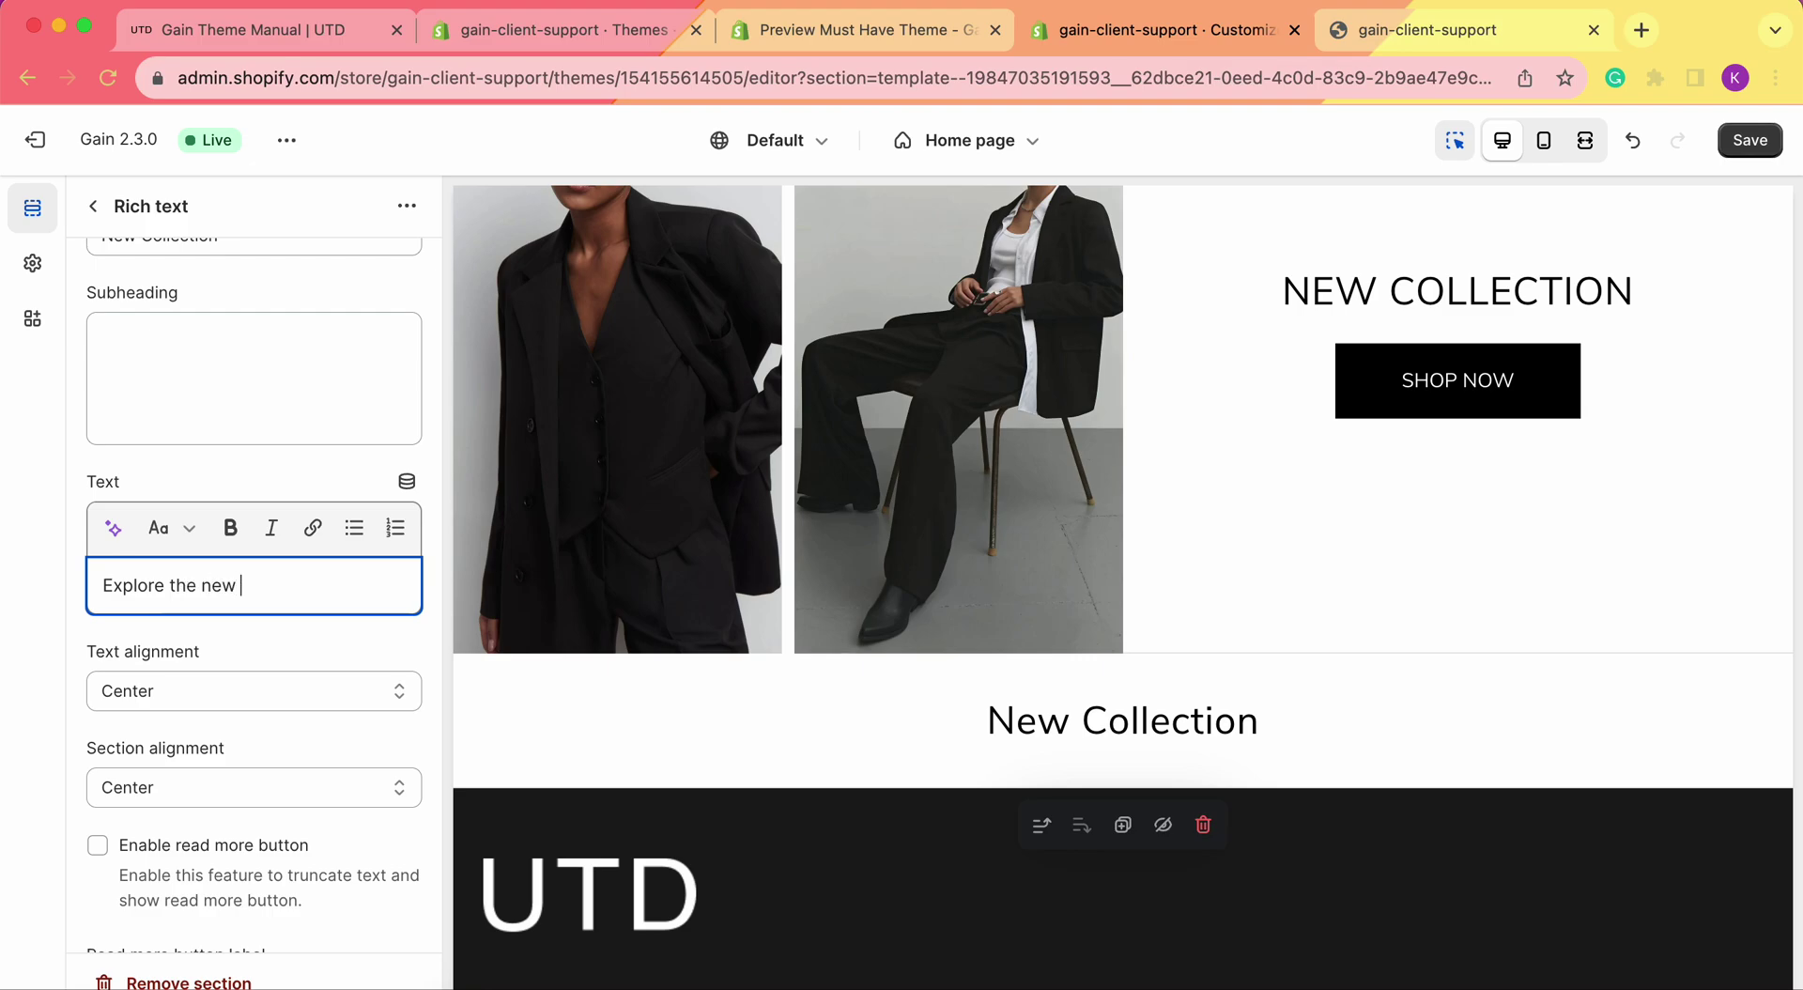
text(llection by our)
click(241, 588)
text(c)
text(Brand)
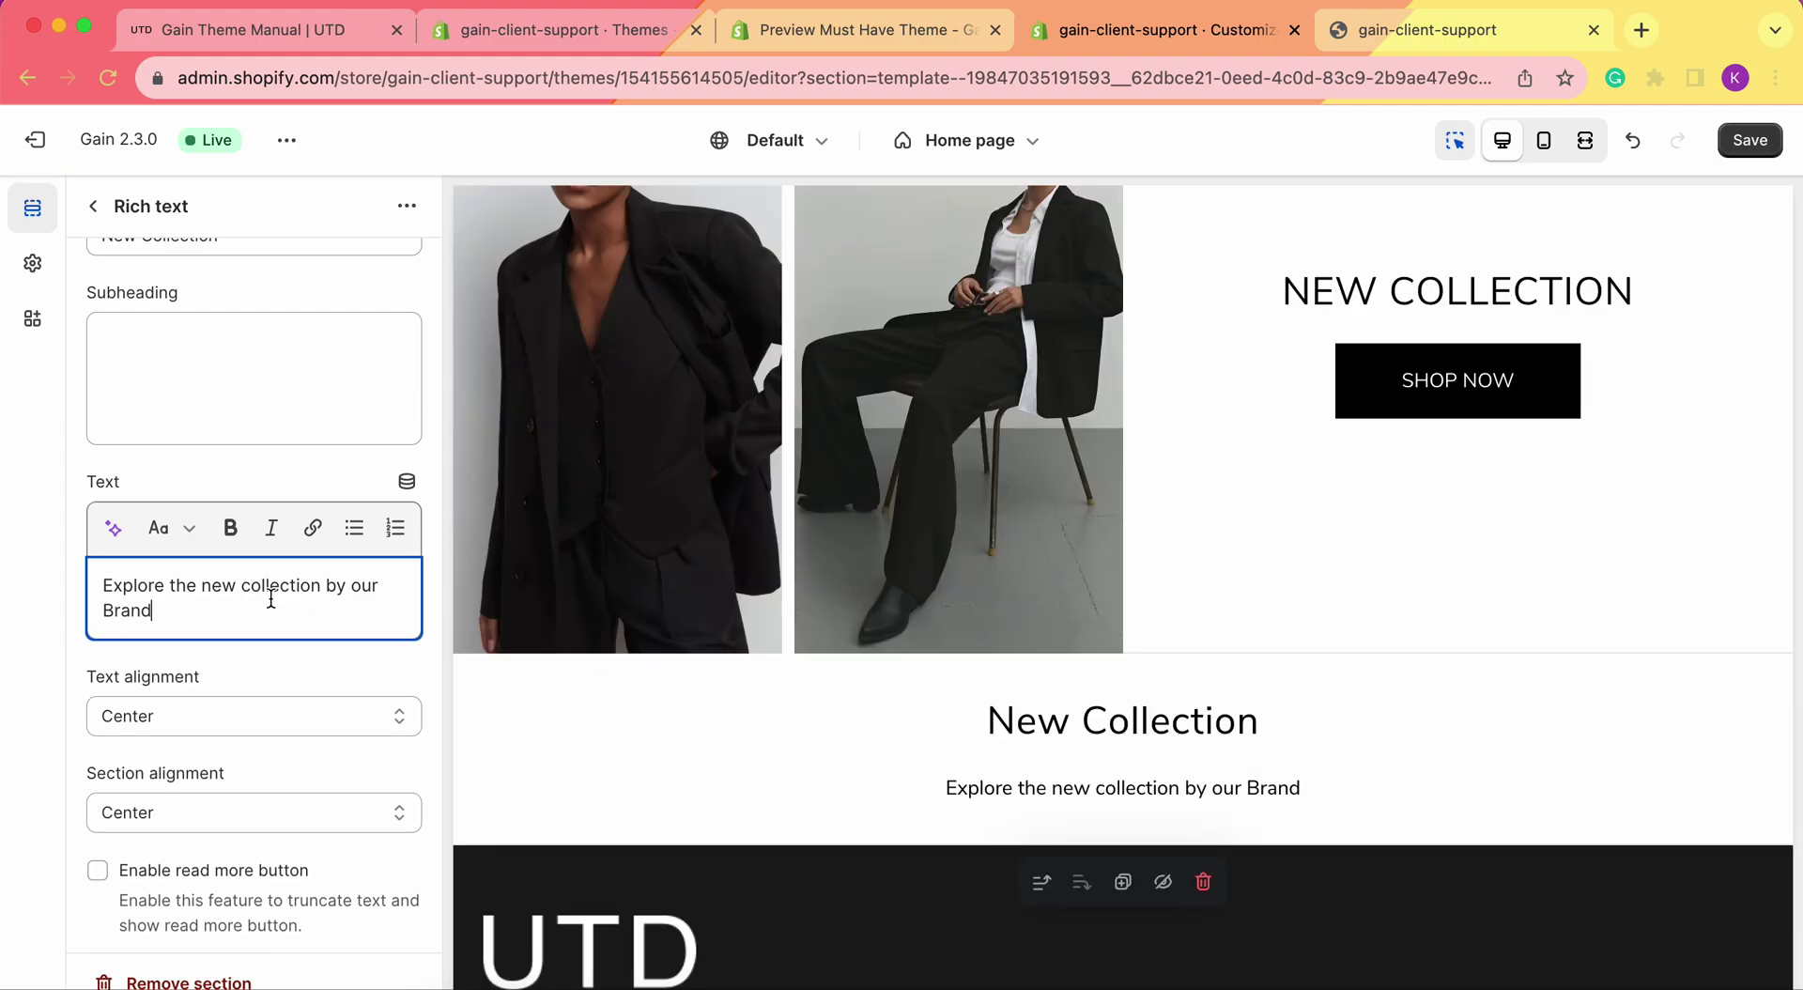
Link the whole "Explore the new collection by our Brand" text to the Blazers collection, opening in a new window, and save.
triple_click(266, 598)
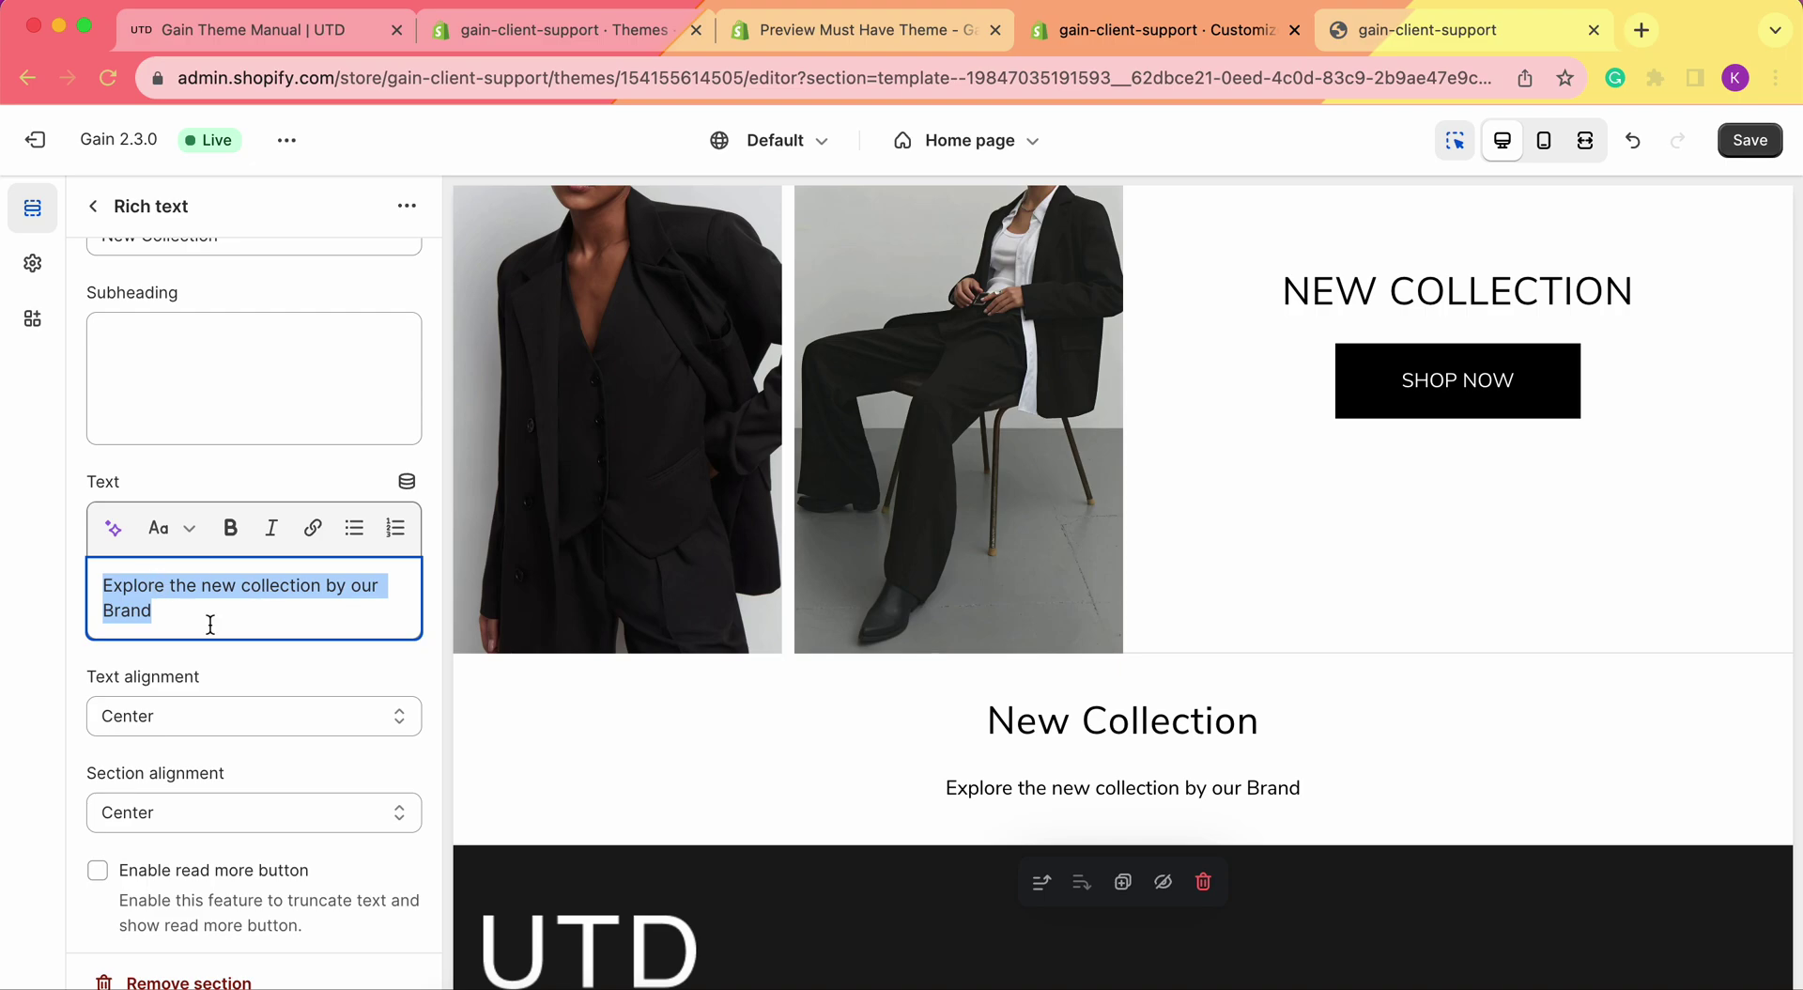
click(313, 527)
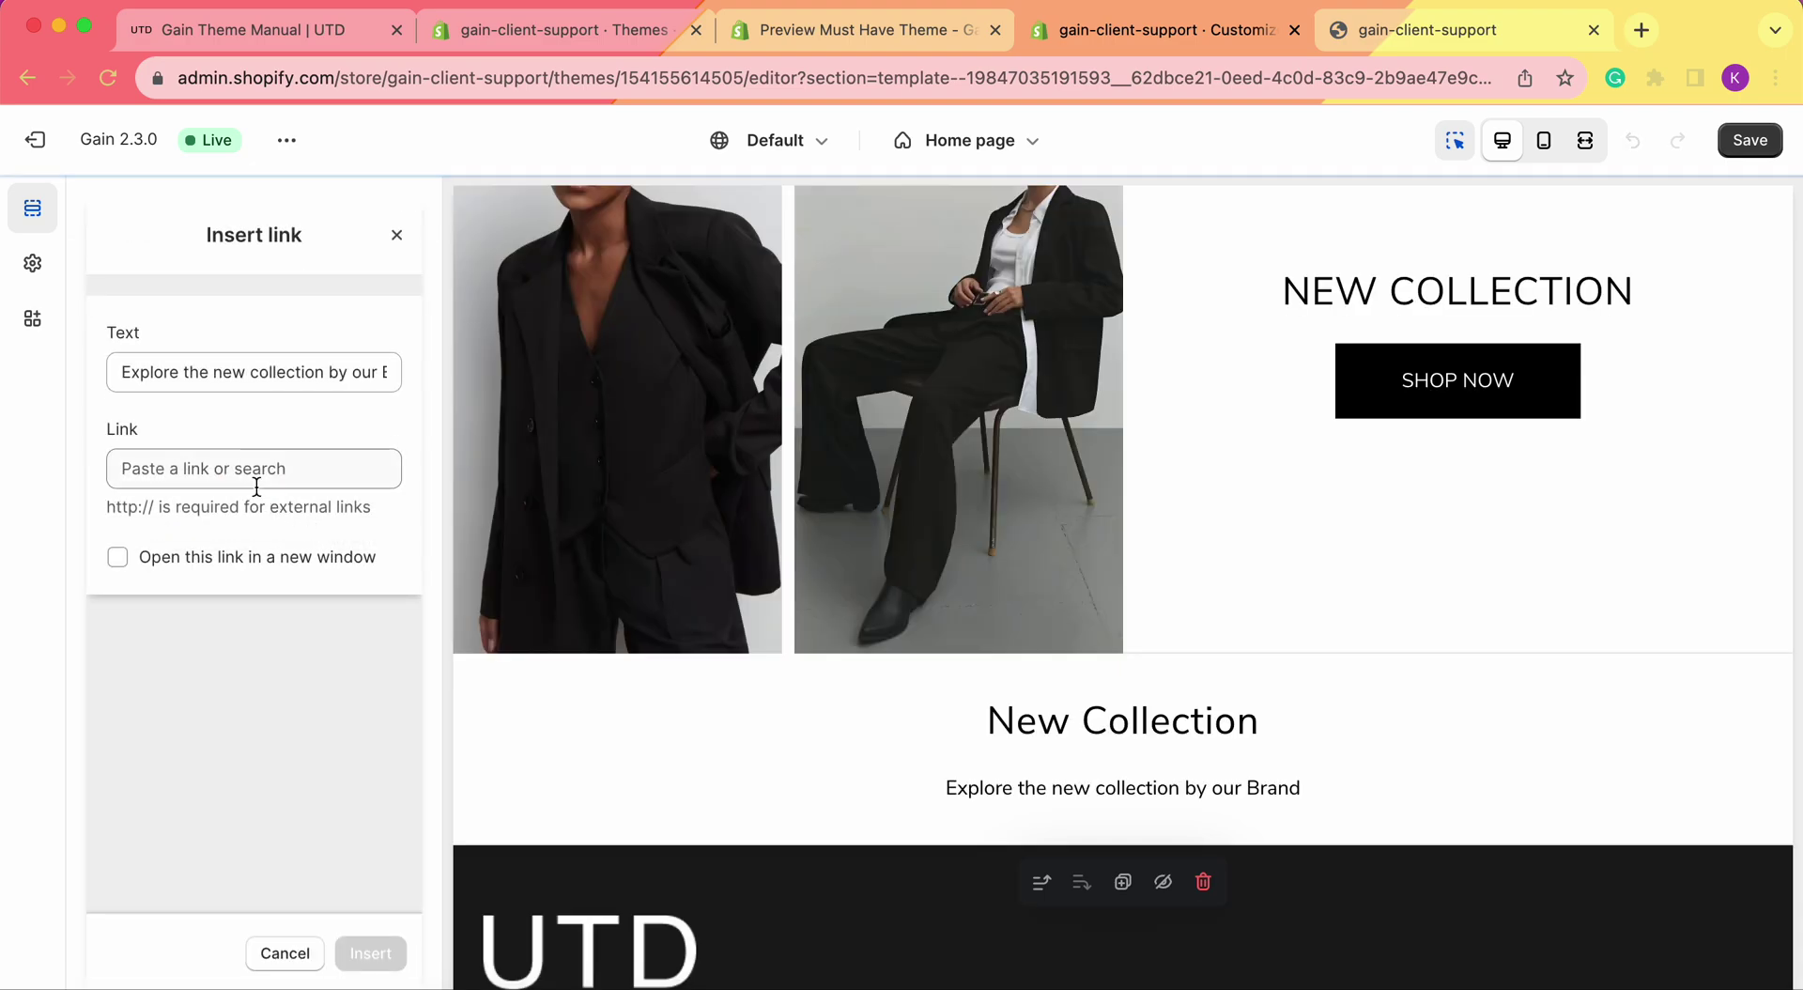
click(242, 468)
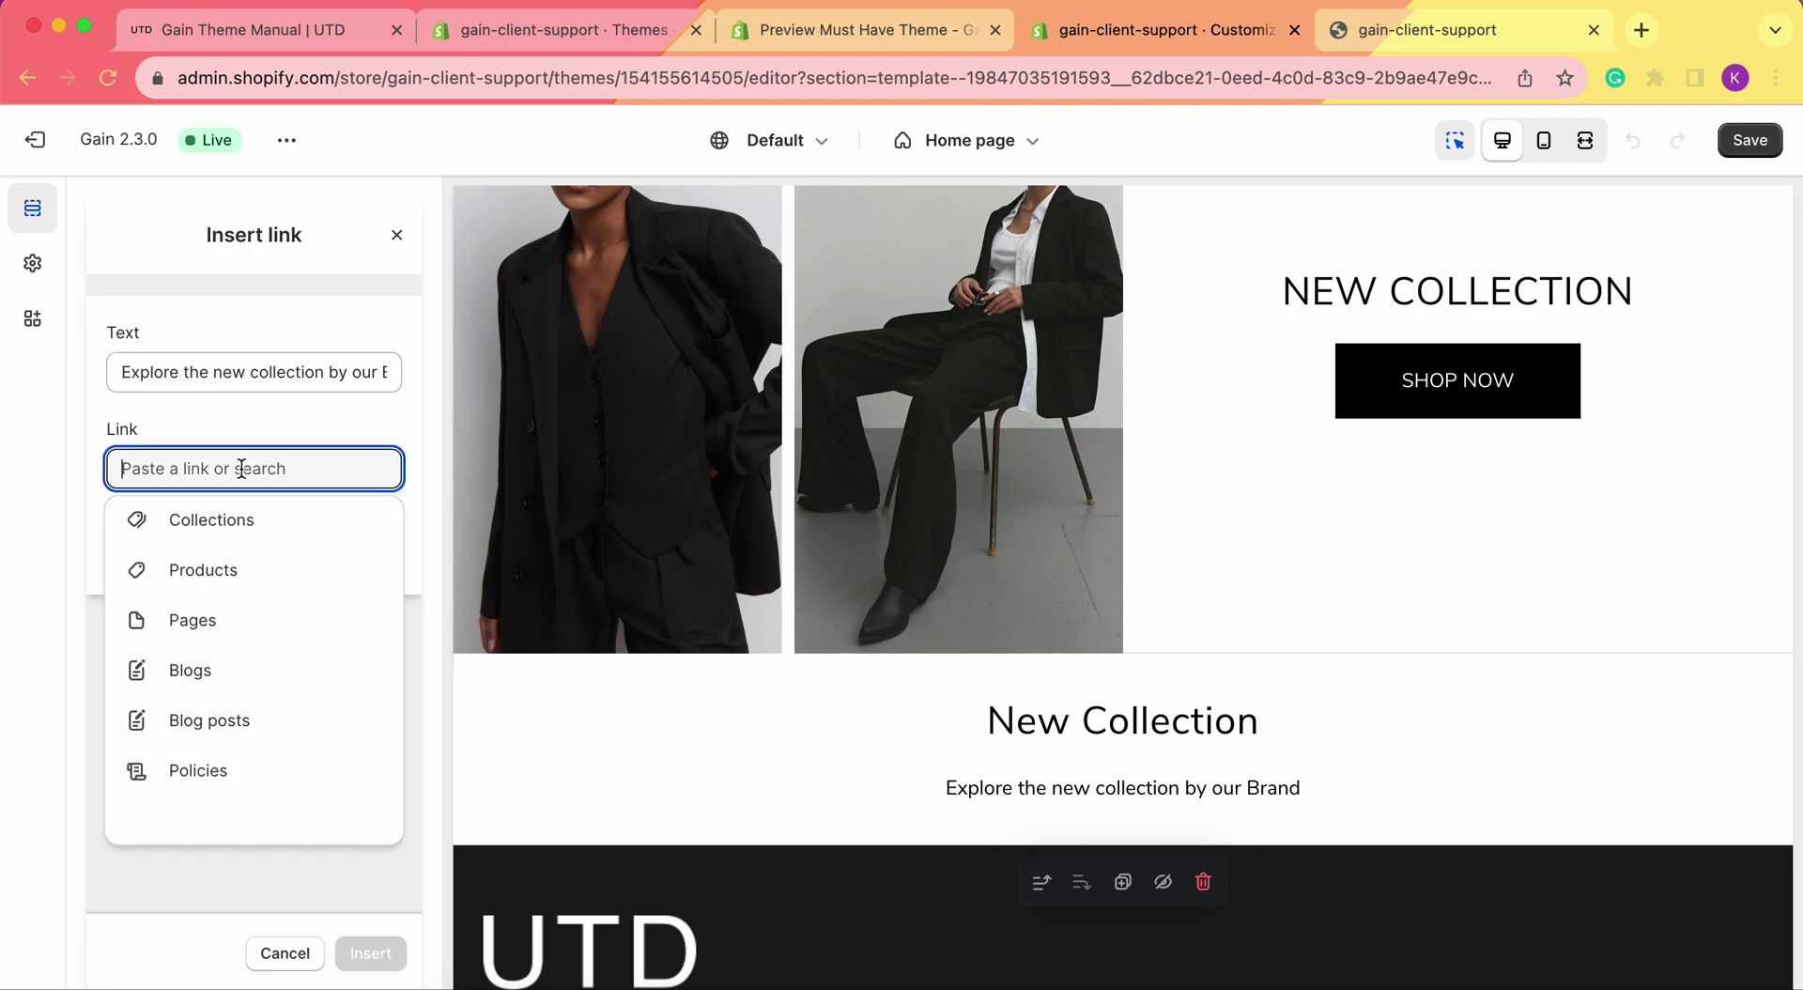
click(226, 172)
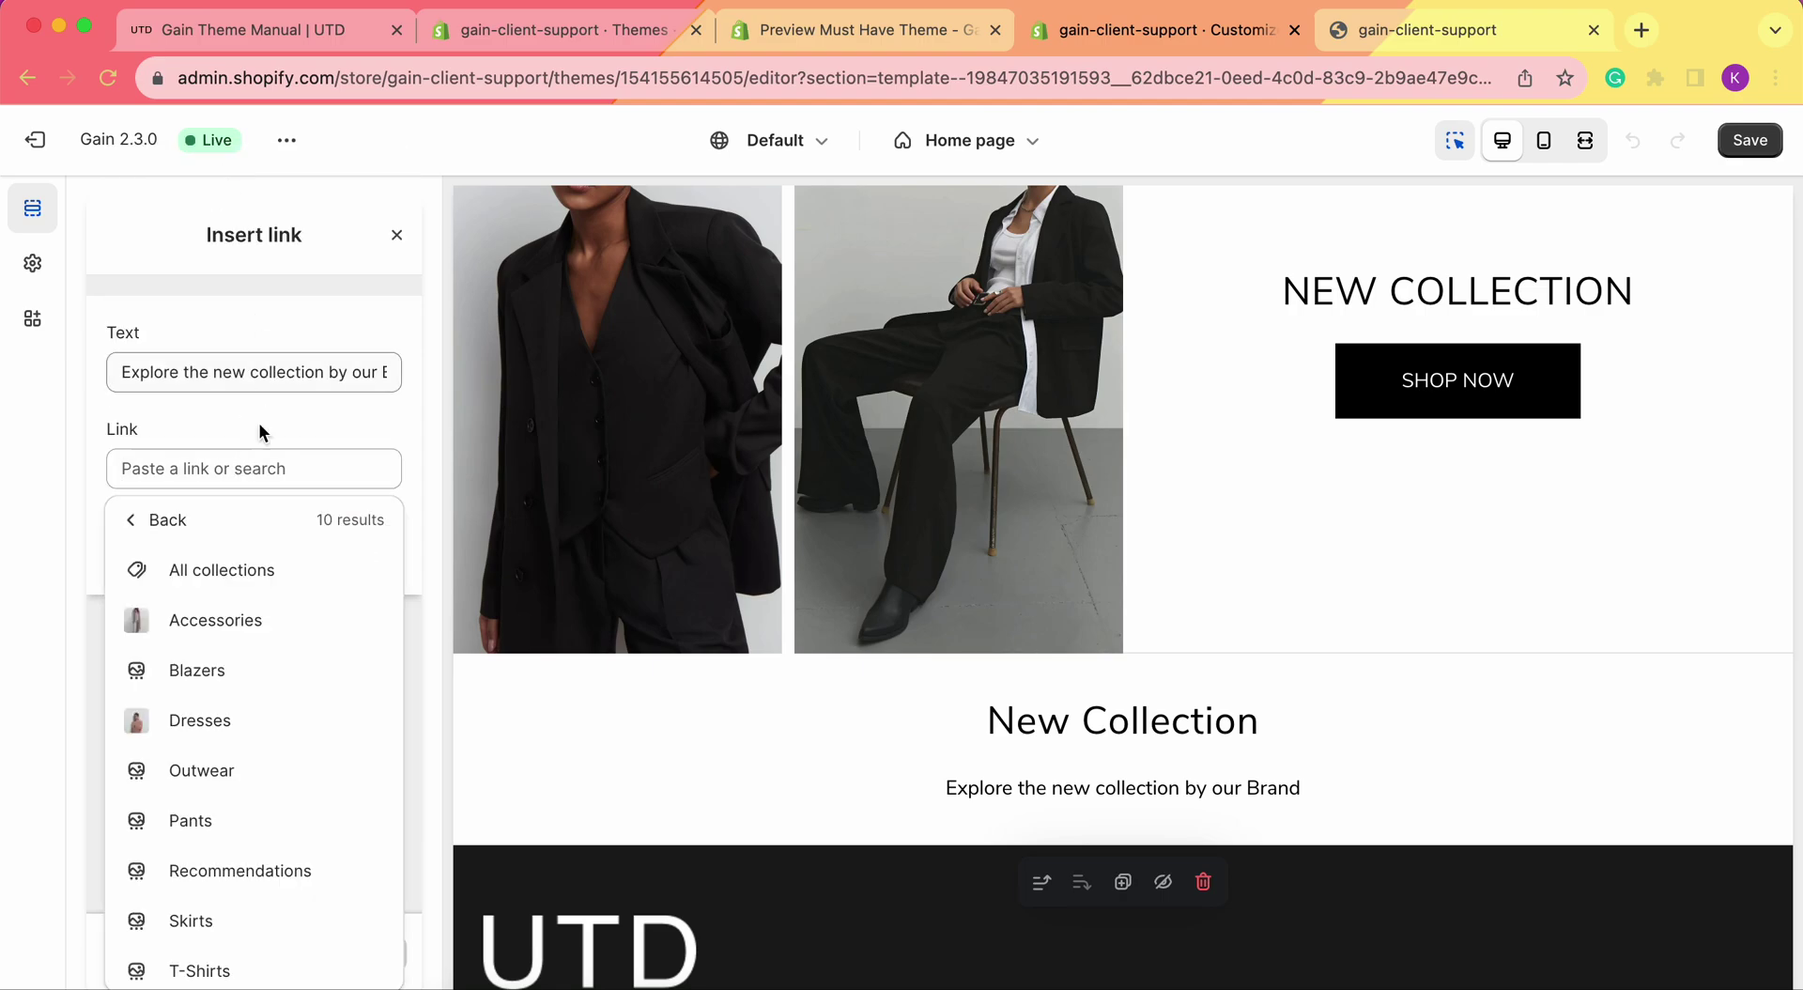
click(216, 672)
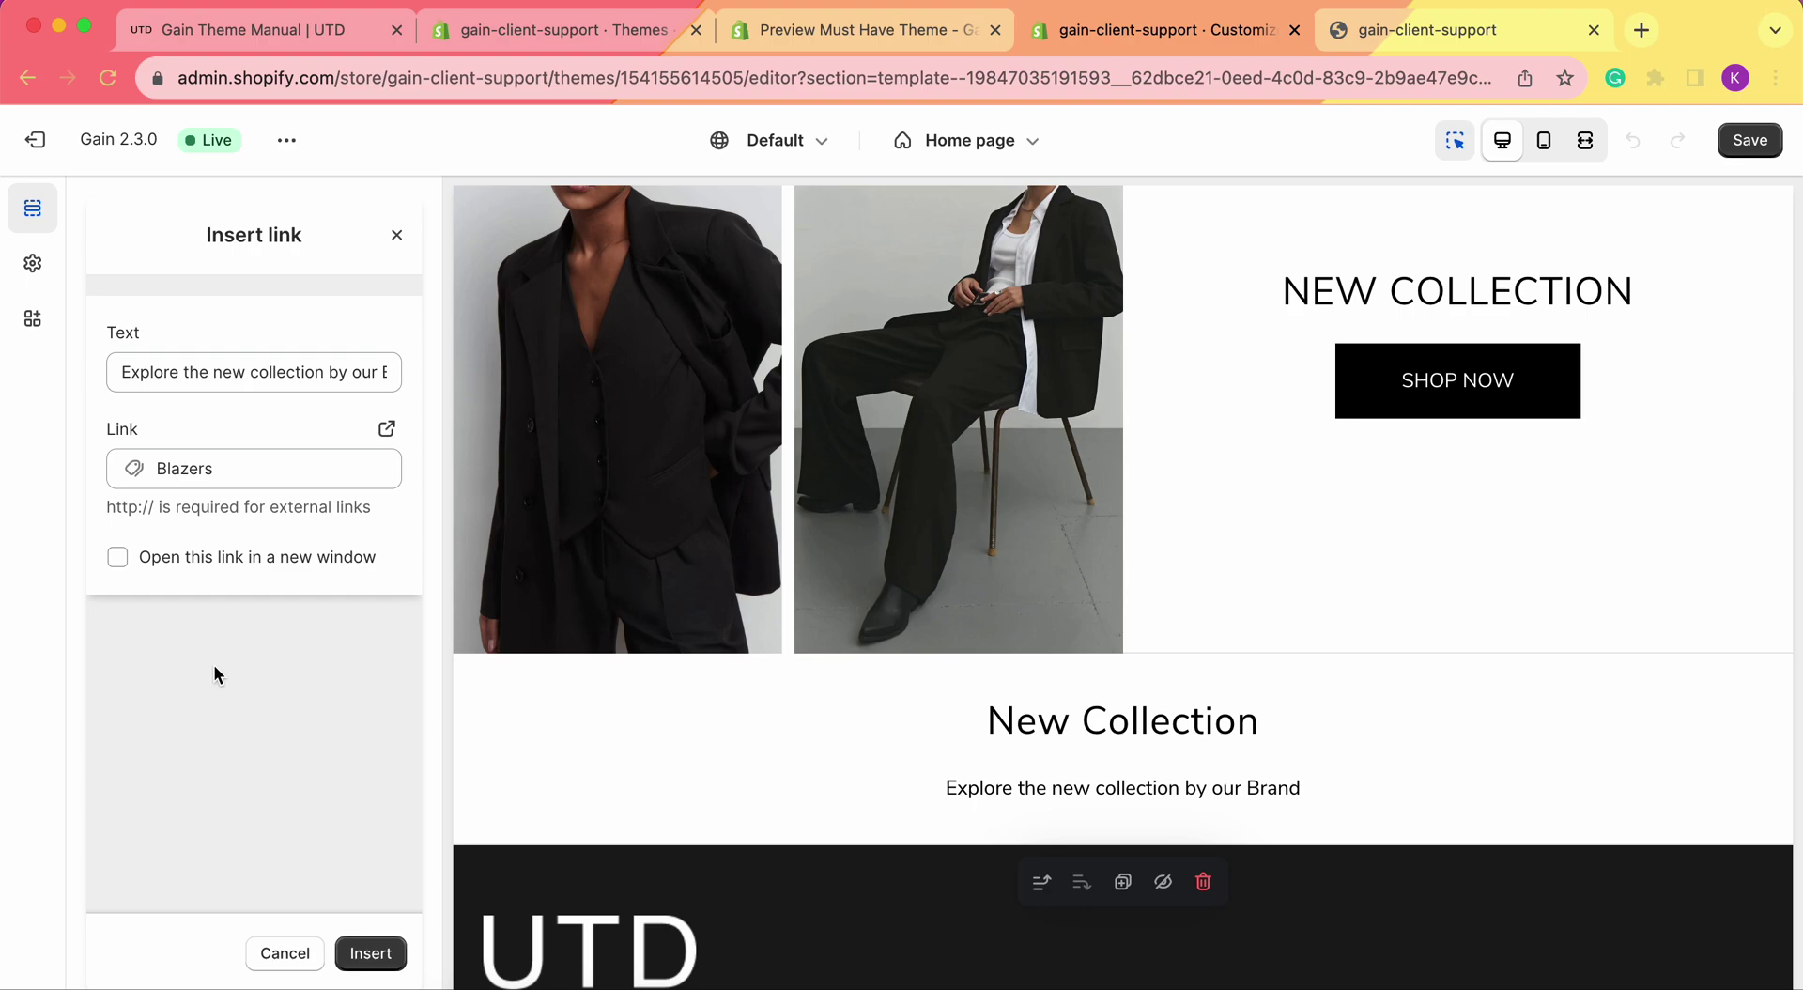
click(117, 557)
click(370, 952)
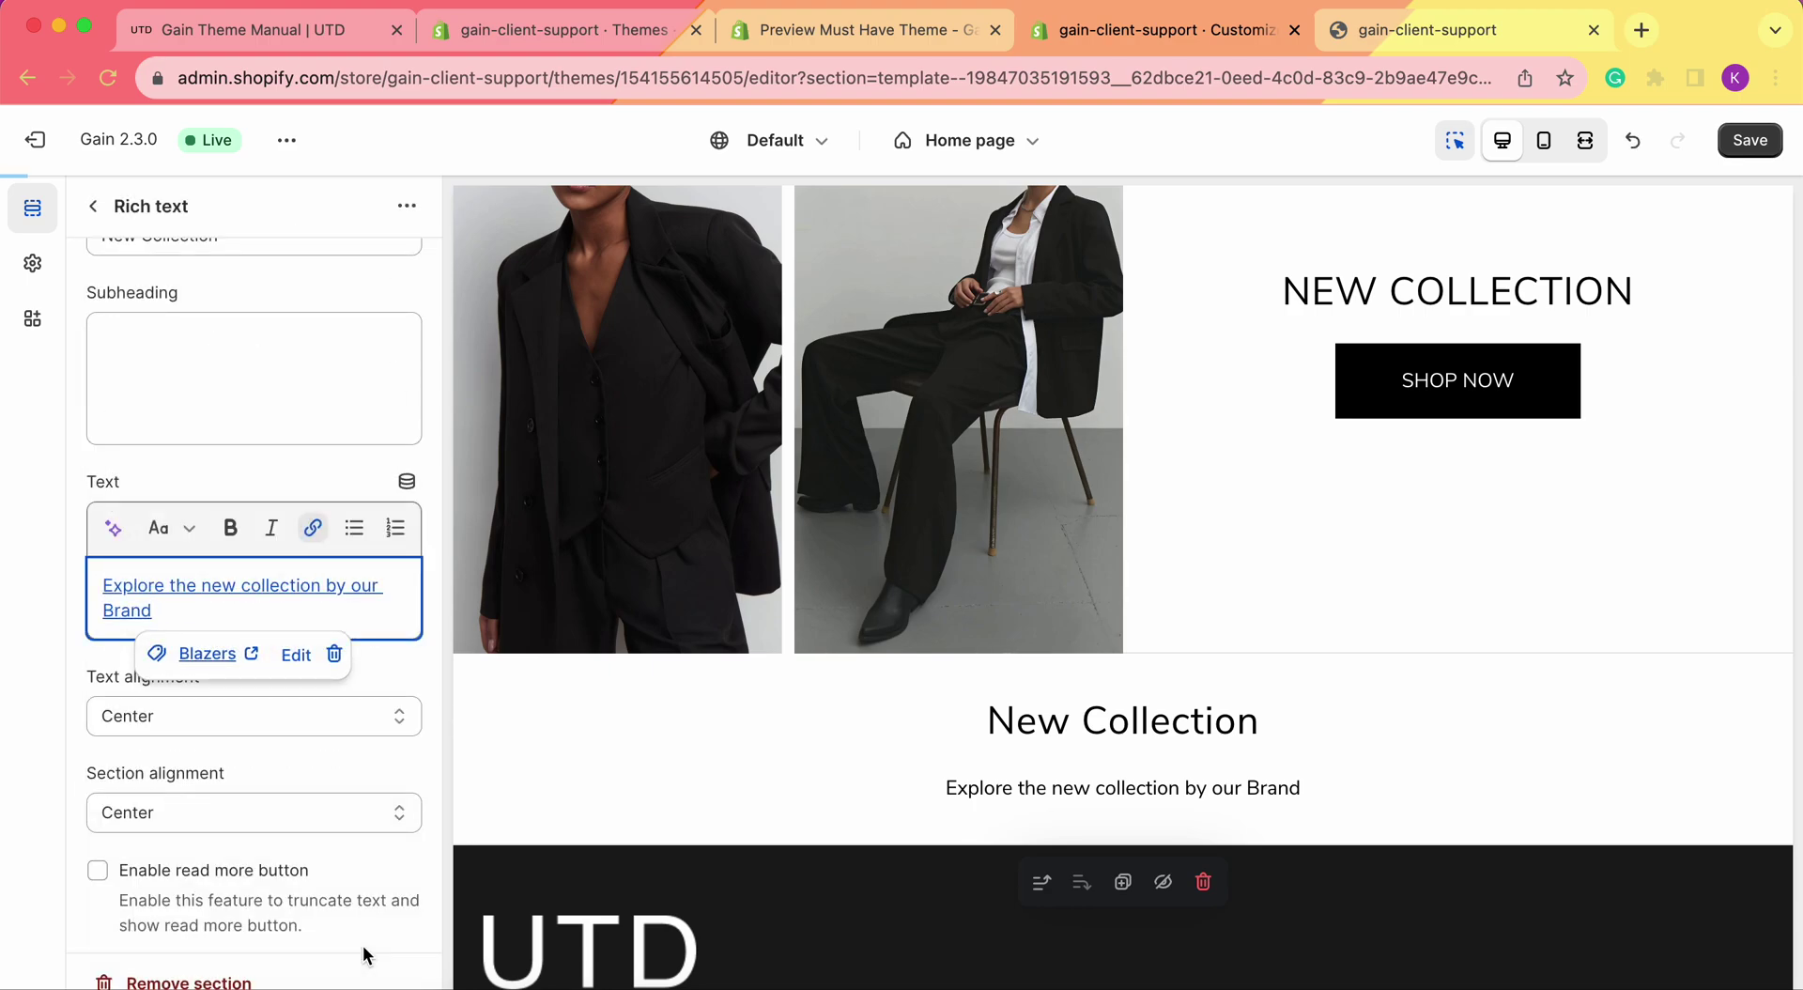
click(19, 657)
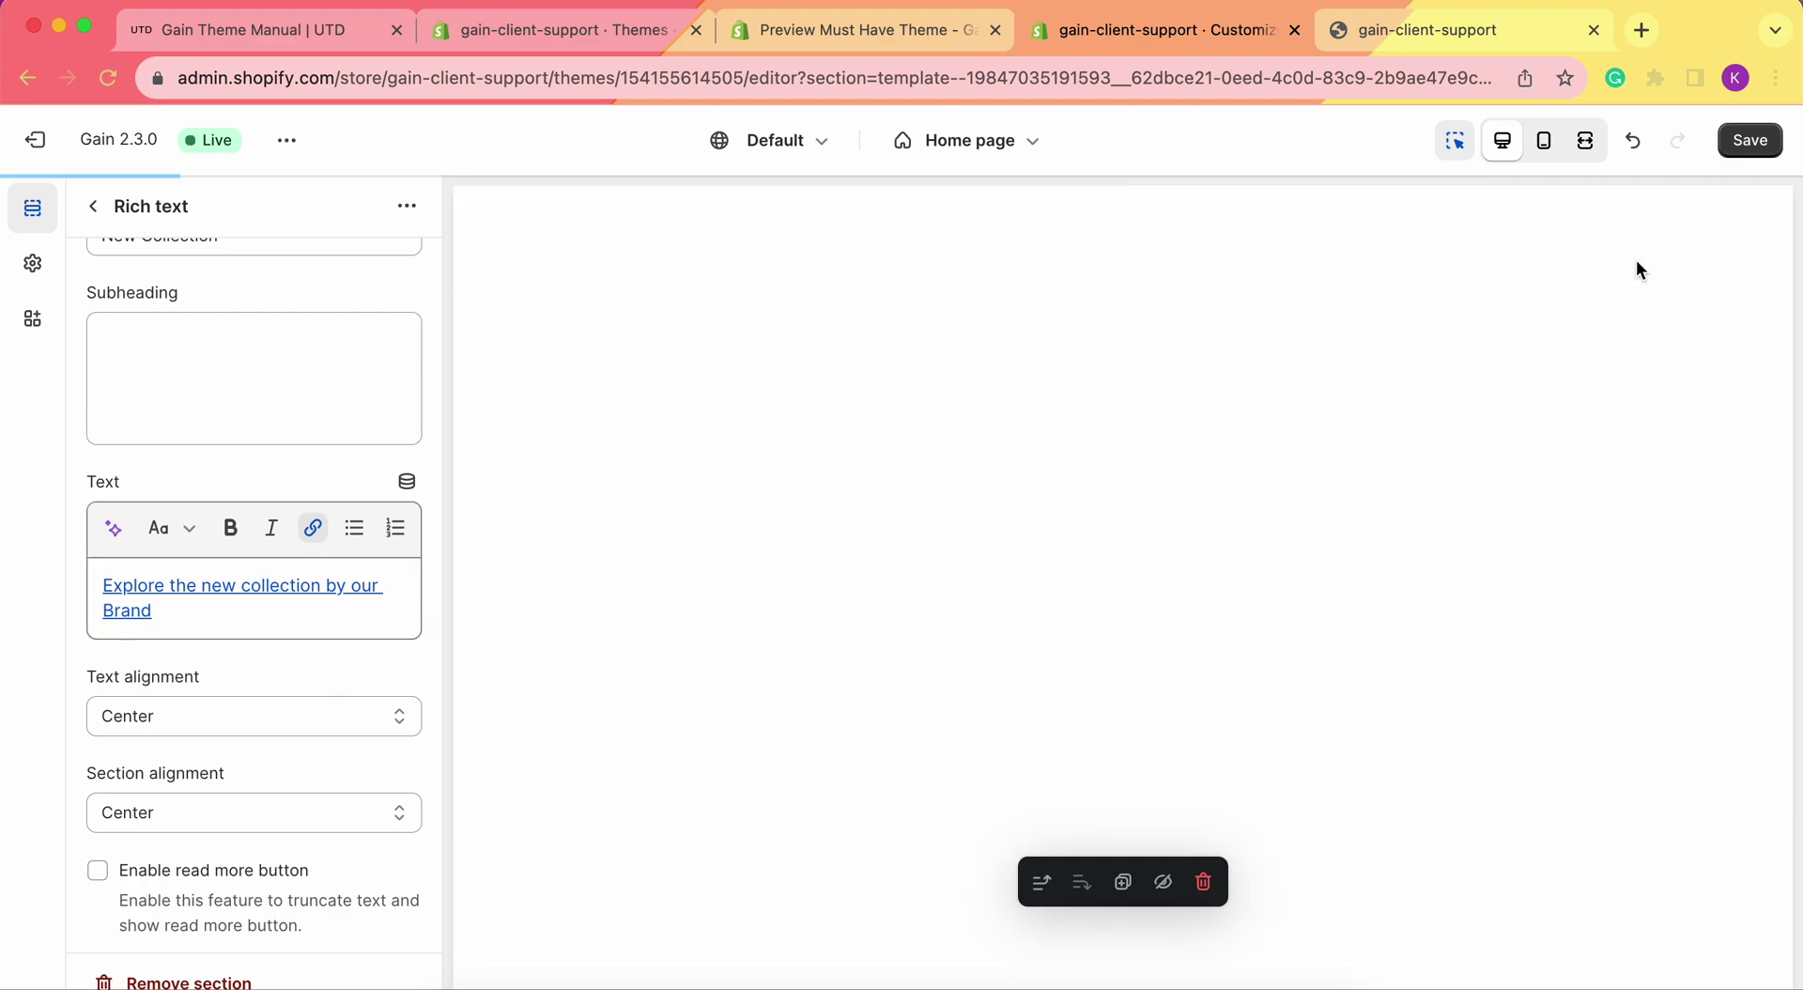
click(1752, 143)
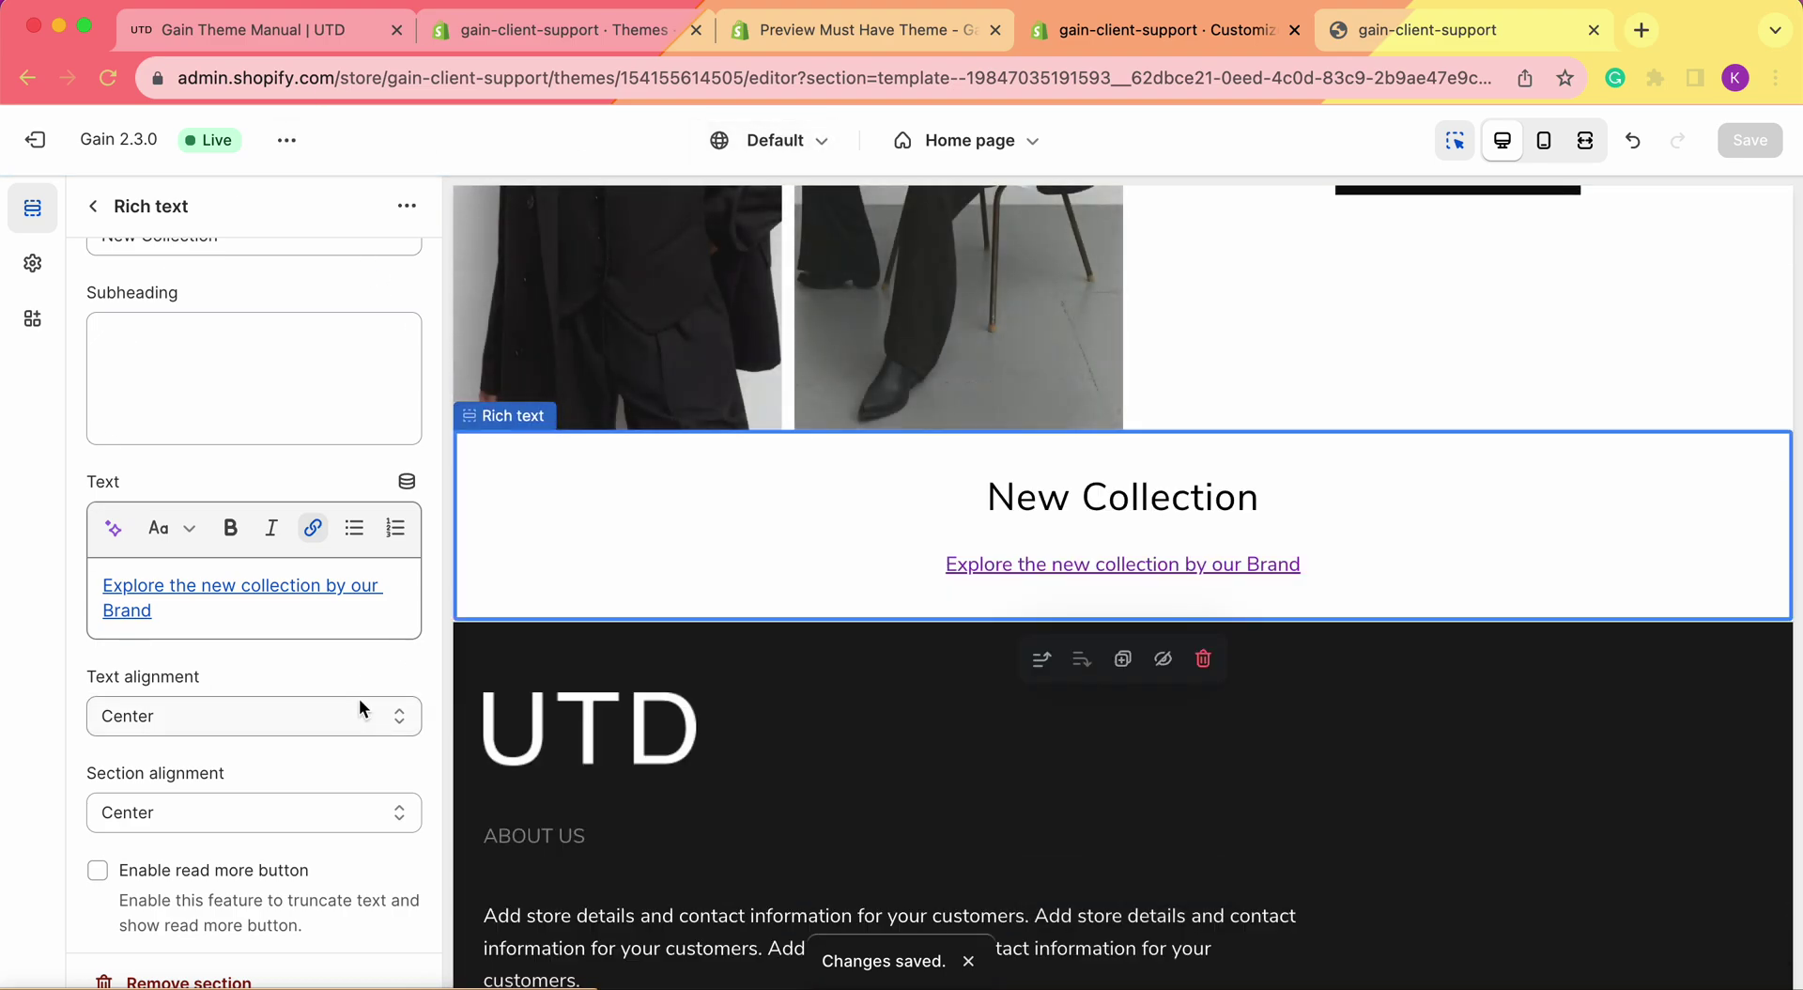
Return to the home page's section list and try to move the Rich text section to another position.
click(101, 210)
scroll(201, 833, down, 15)
scroll(186, 832, down, 10)
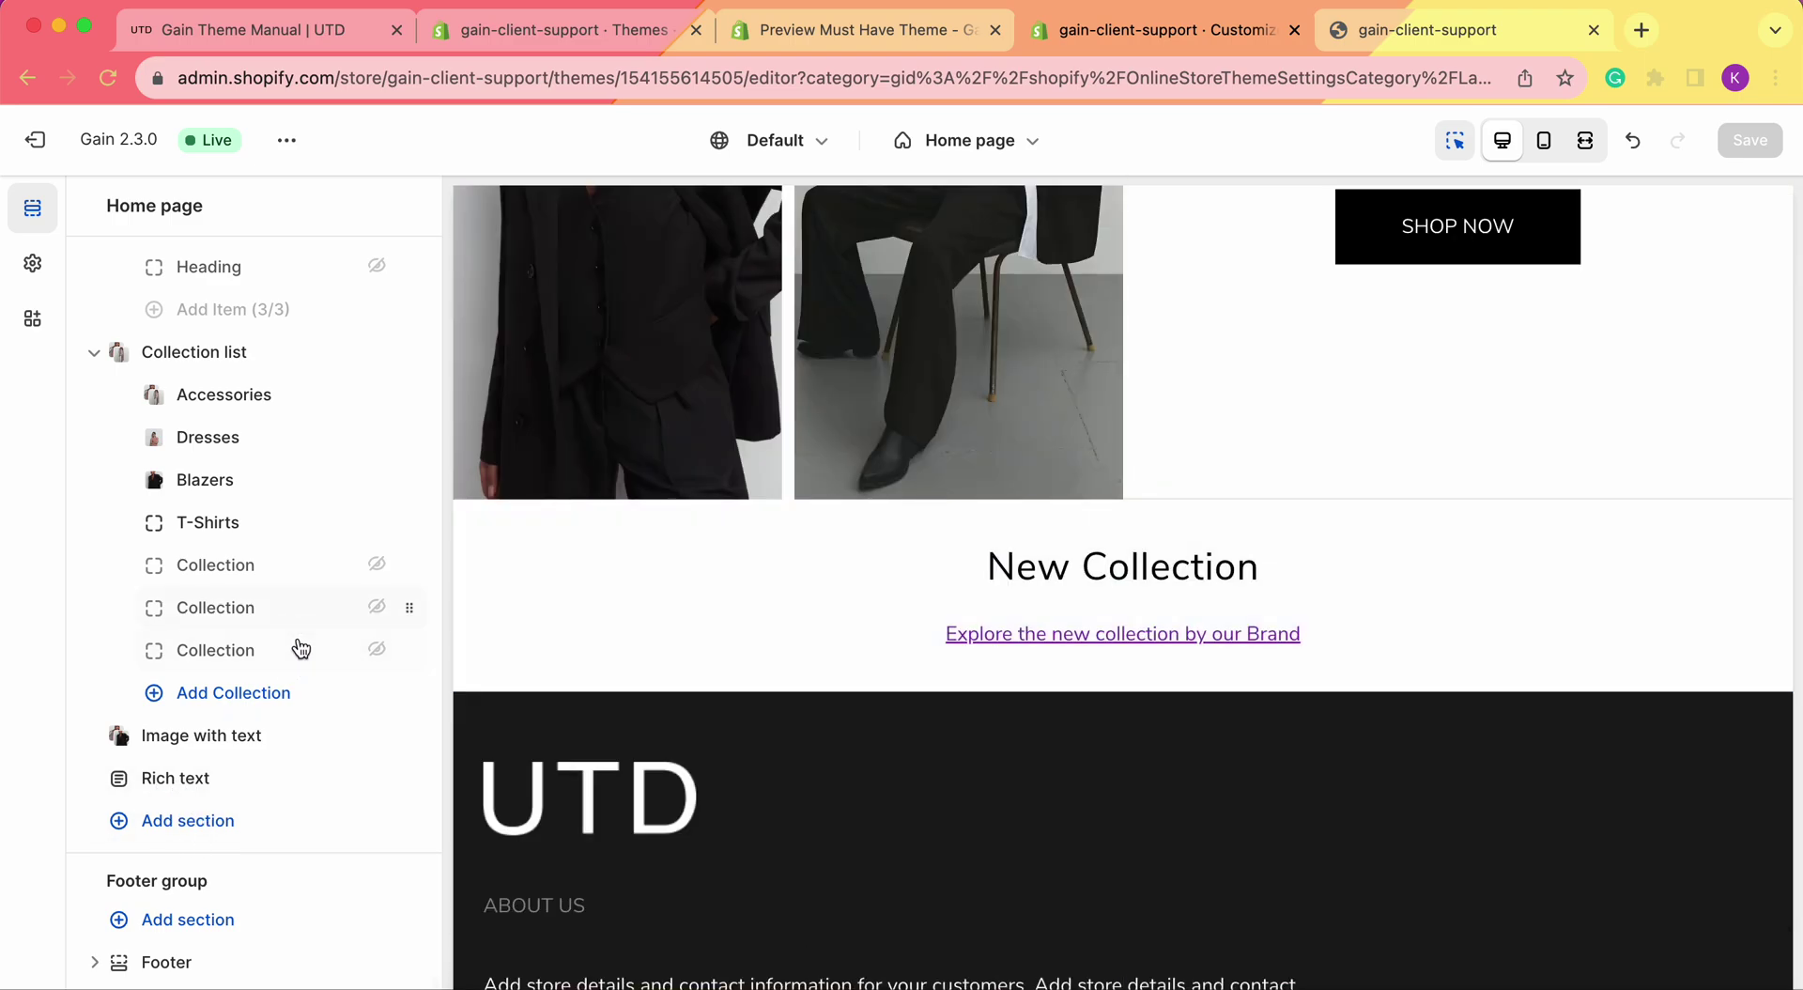
drag(409, 779, 265, 787)
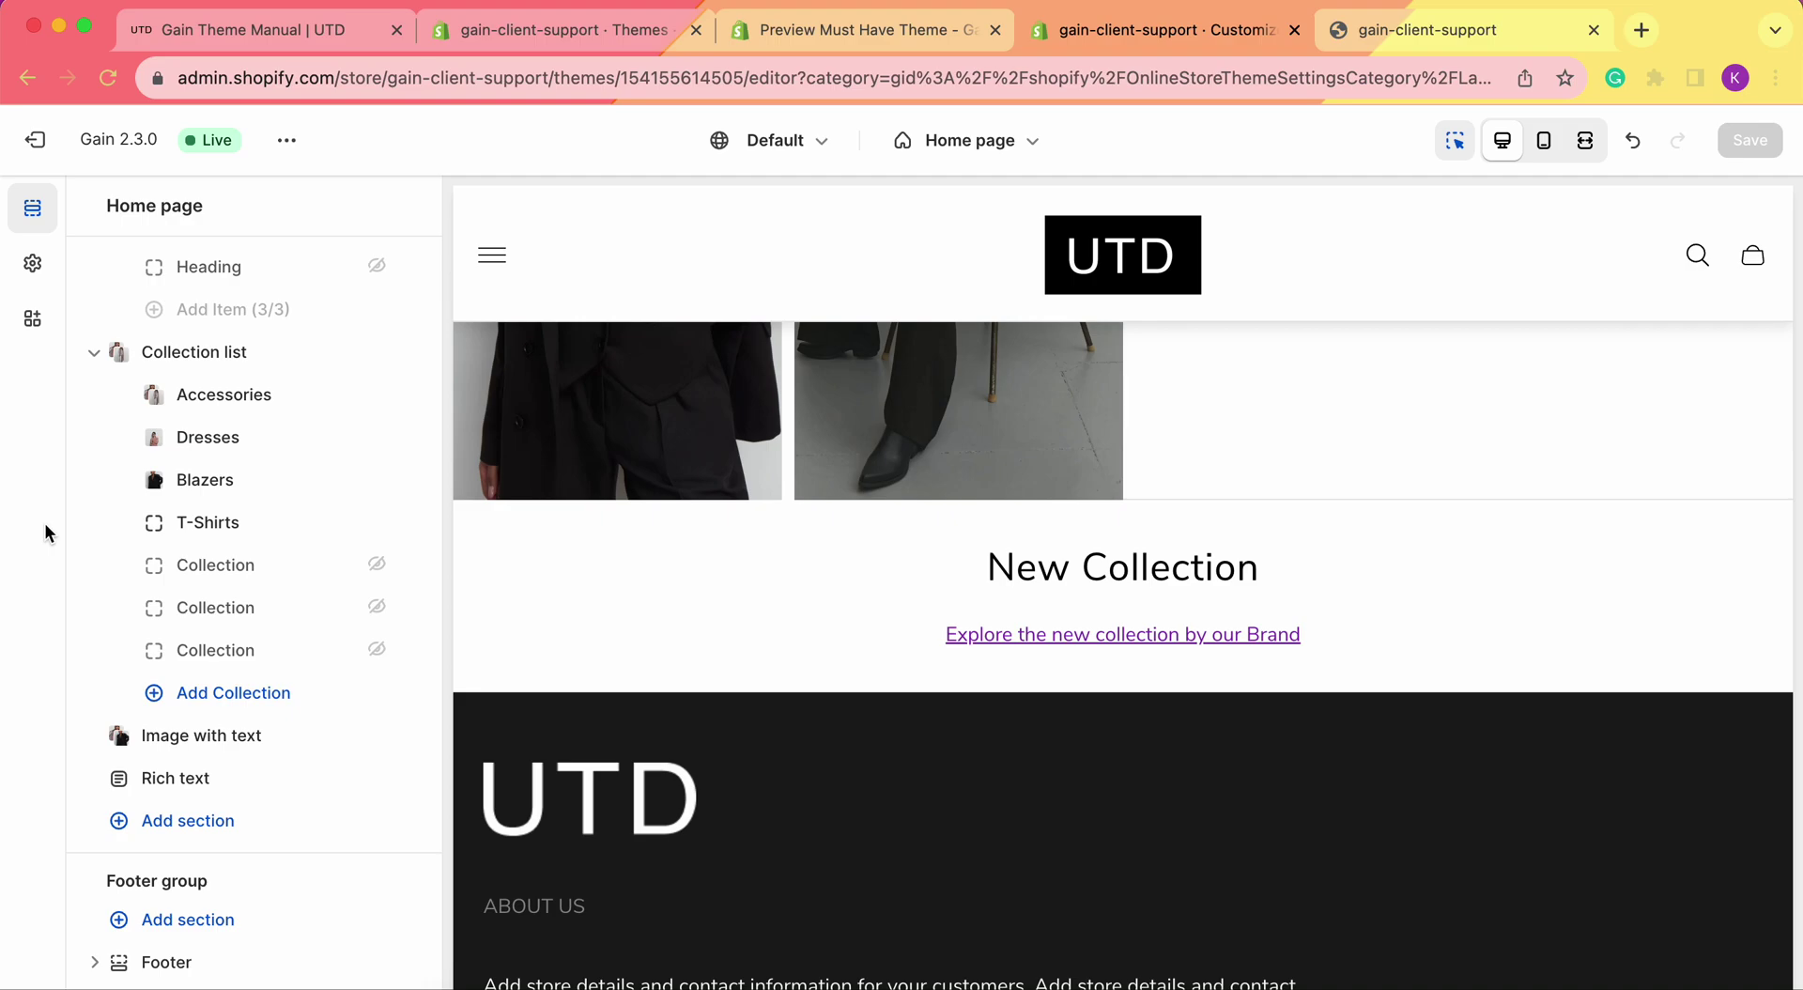
Switch to the Gain Theme Manual and review the Rich text section's general and layout settings.
click(300, 27)
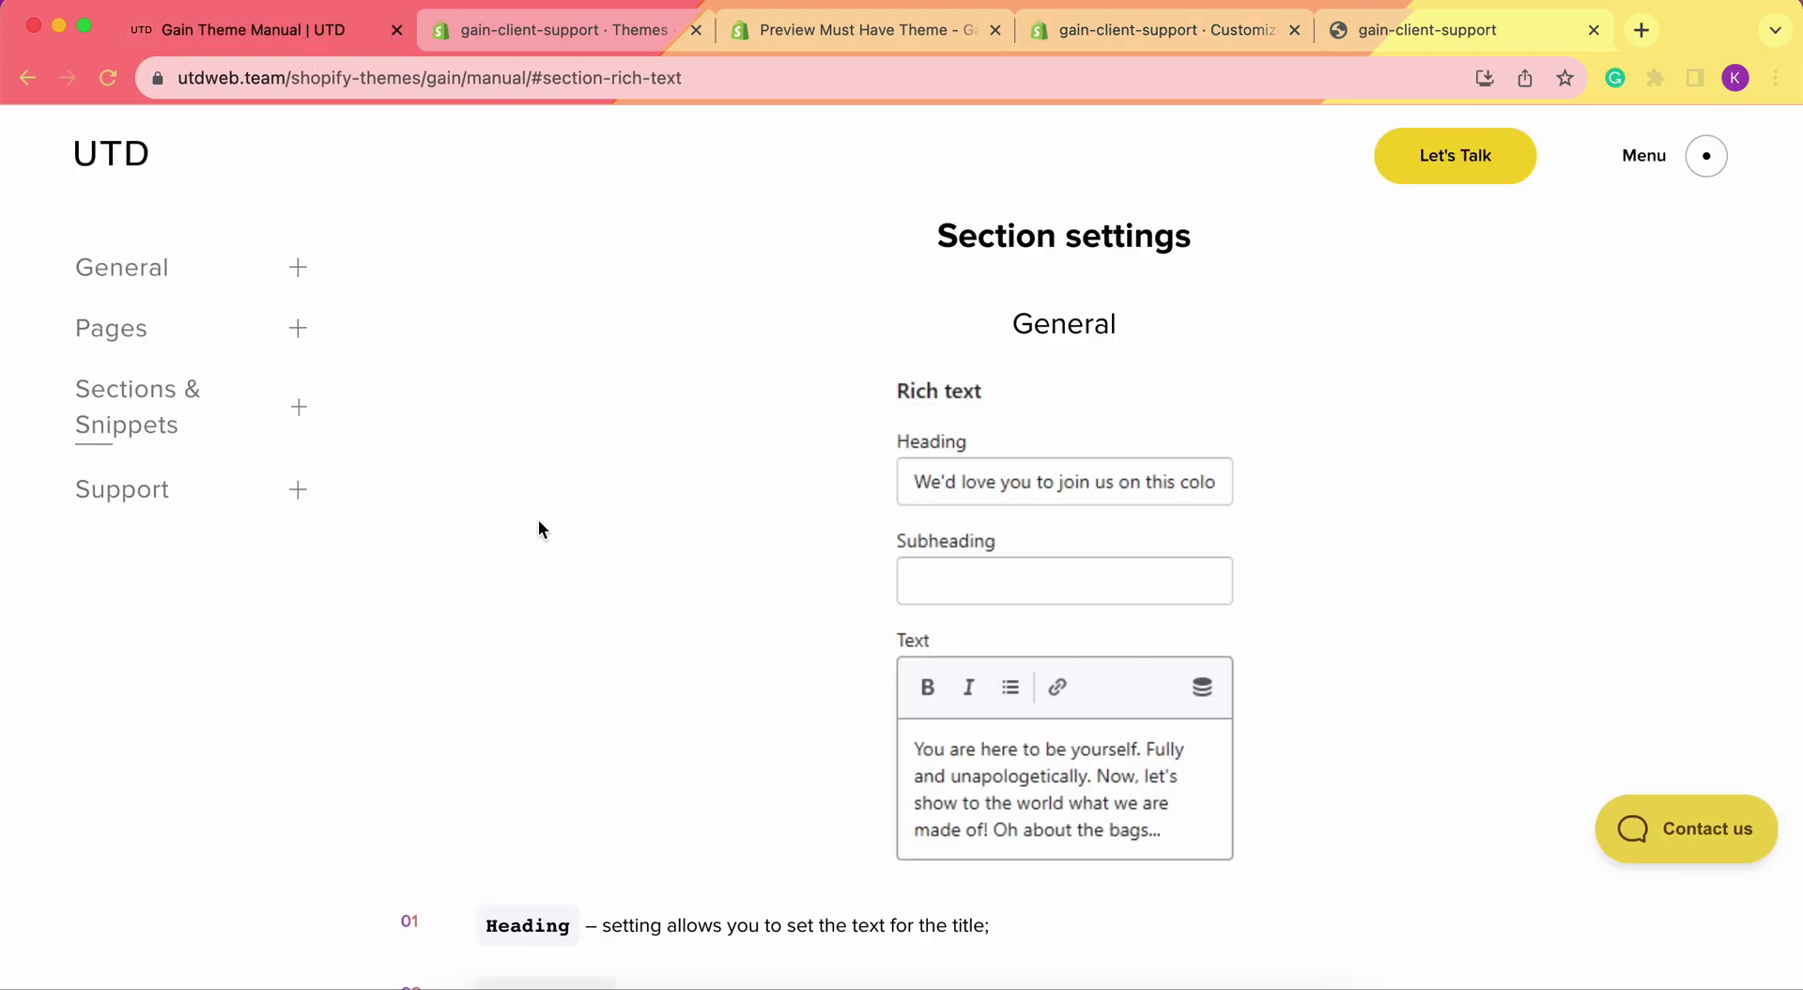
scroll(1283, 379, down, 5)
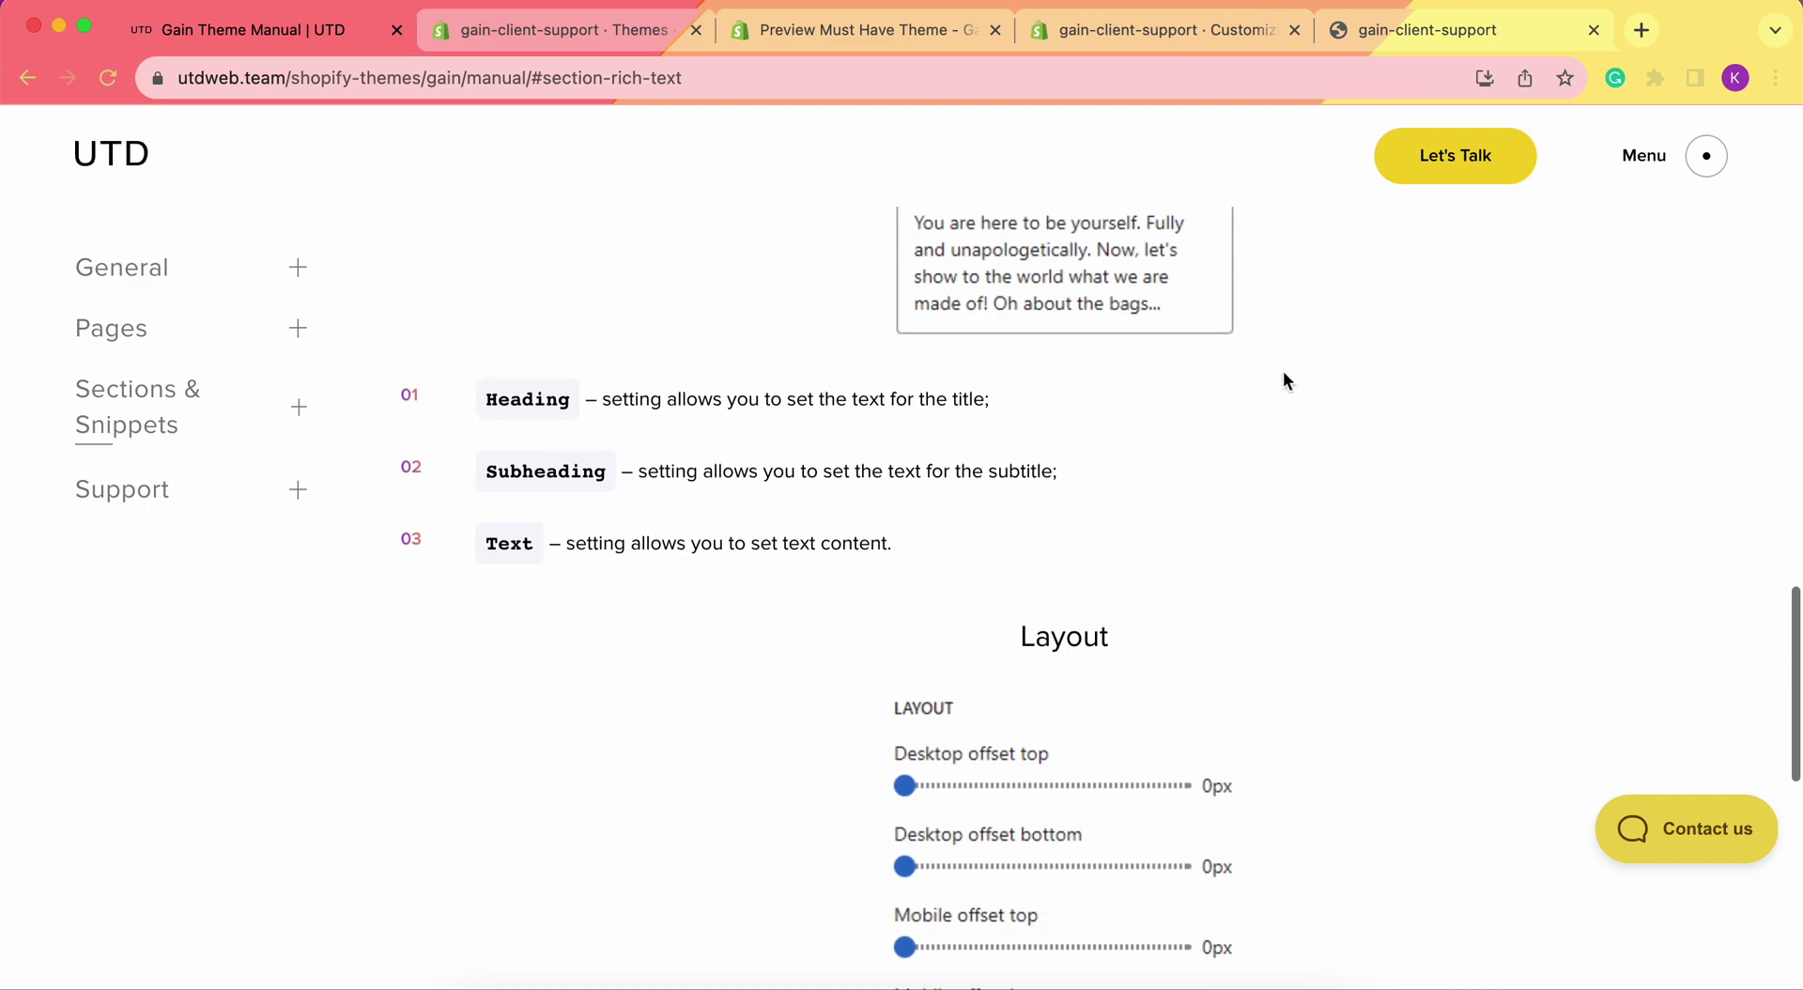
scroll(1283, 379, down, 5)
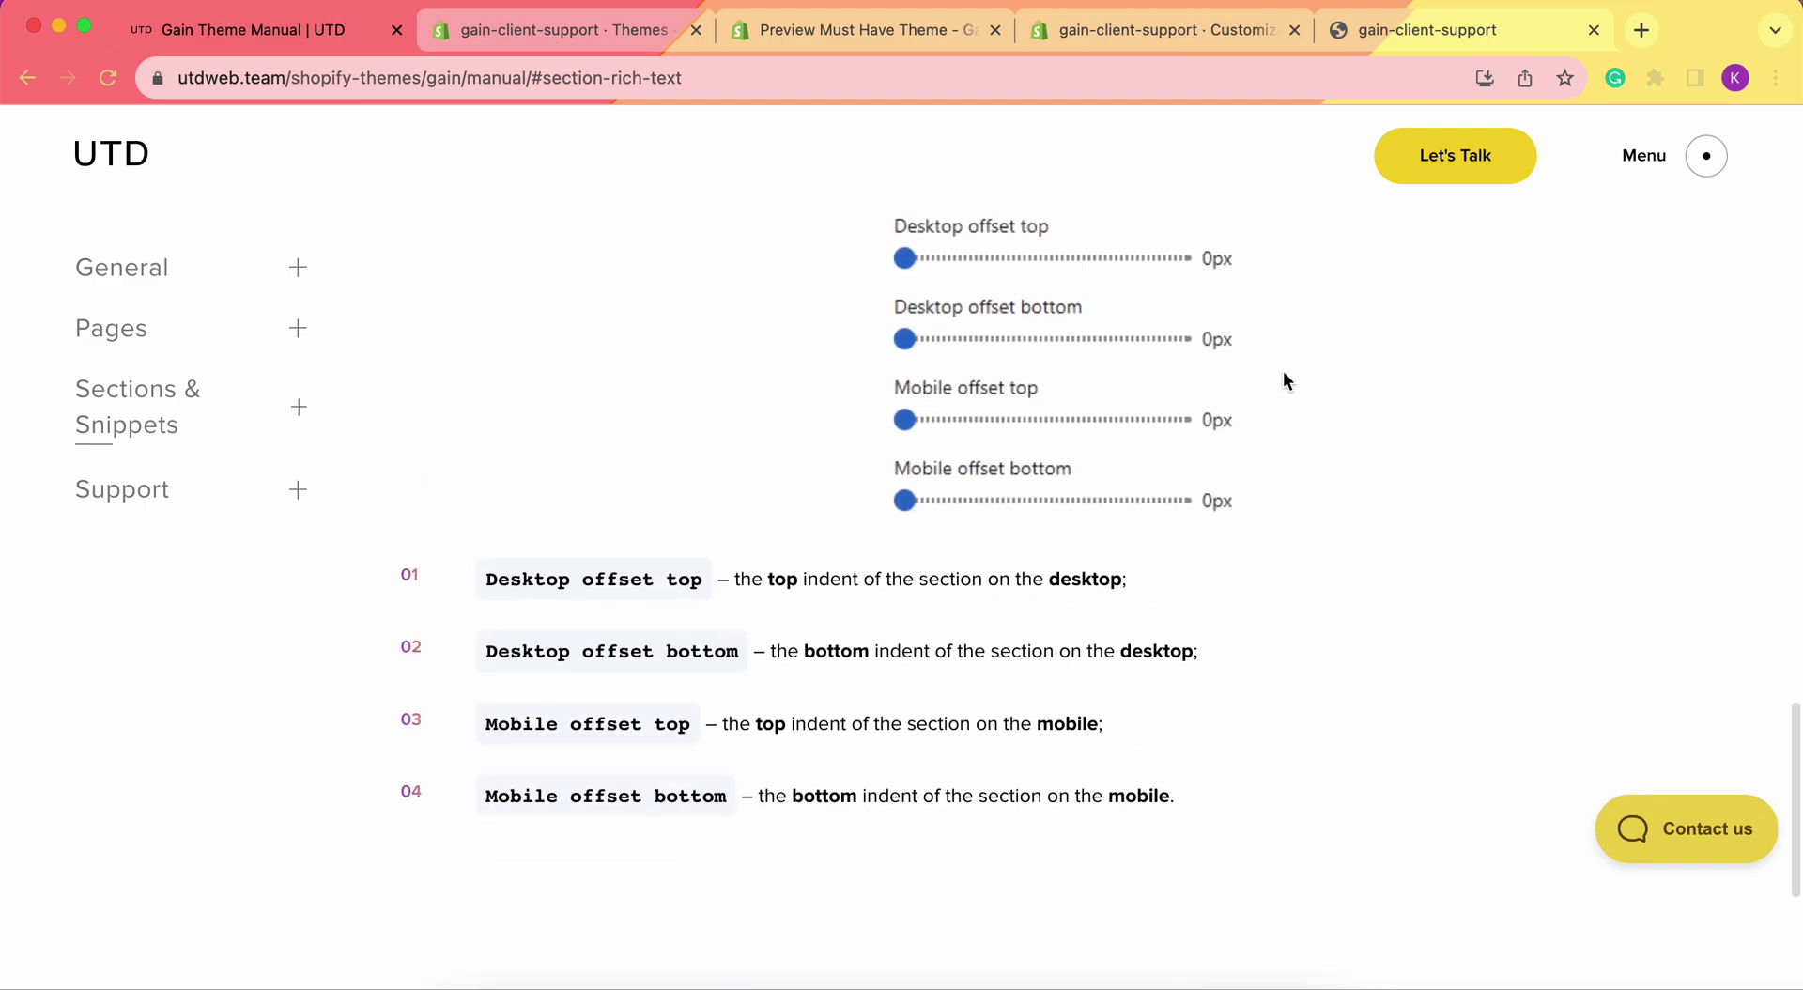